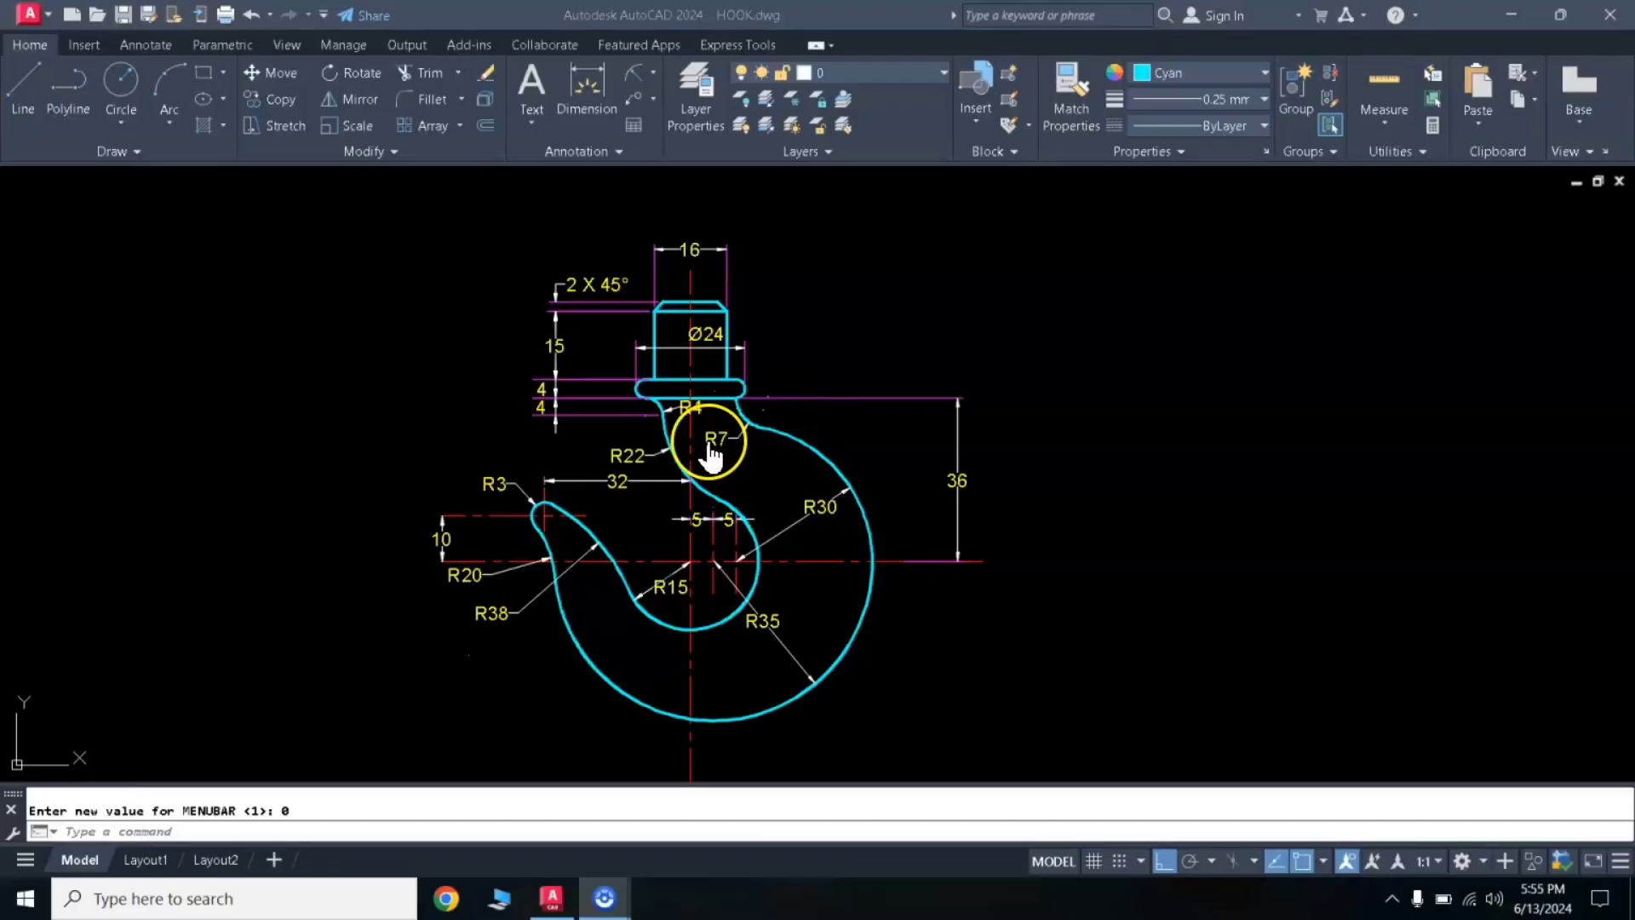
Focus the HOOK.dwg window and set the current lineweight to 0.30 mm.
{"action": "left_click", "coordinate": [709, 457]}
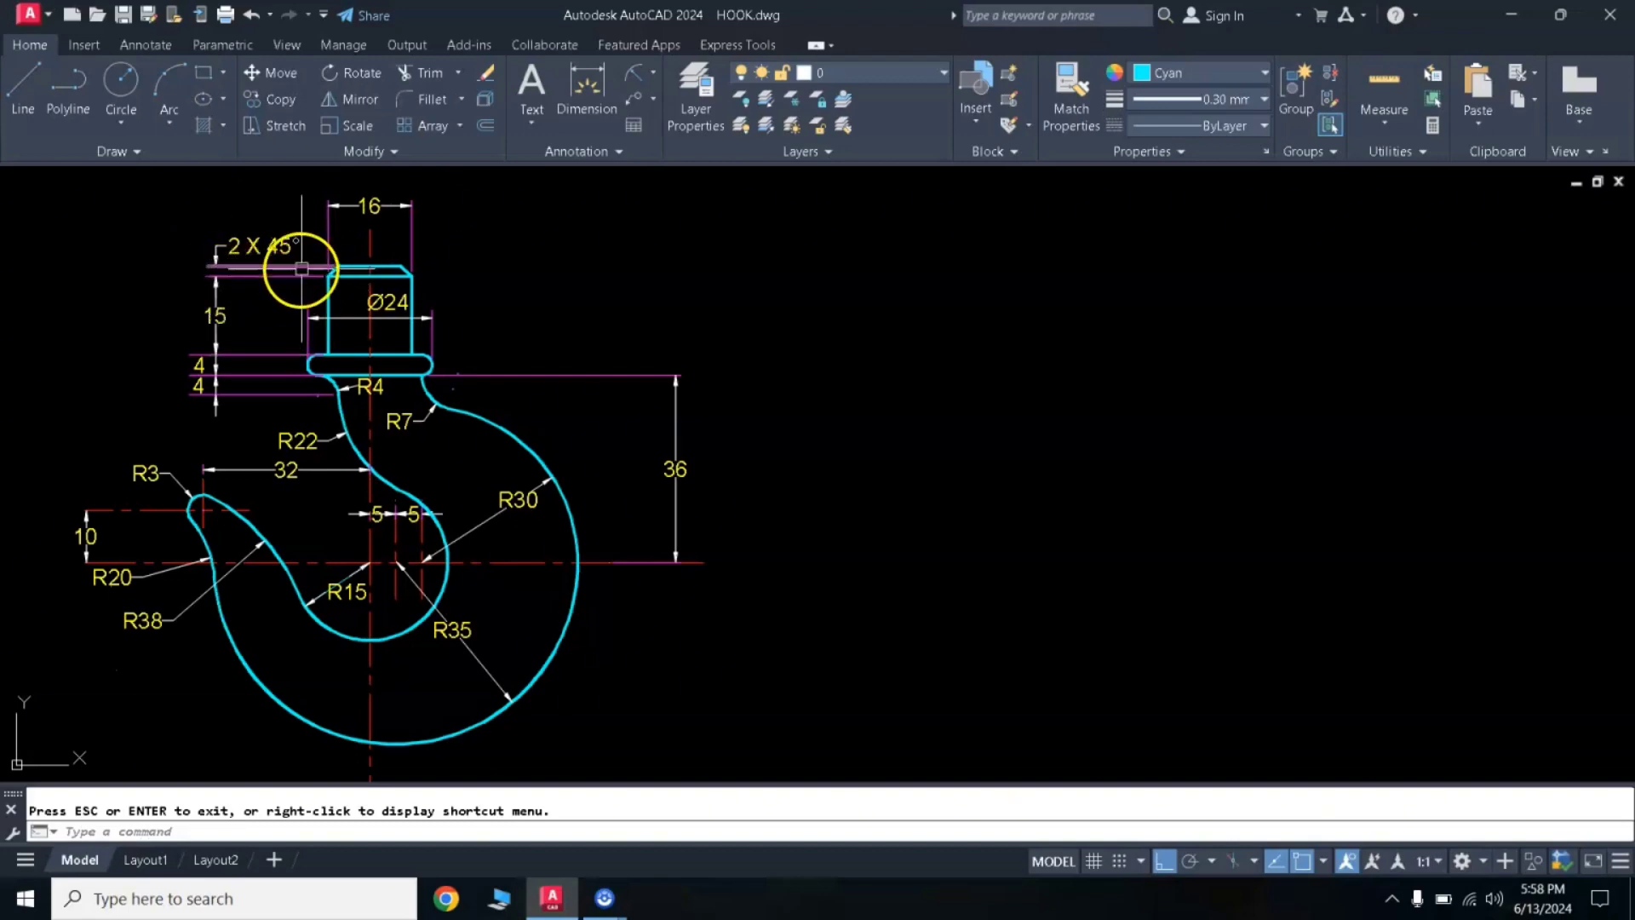
{"action": "right_click", "coordinate": [317, 290]}
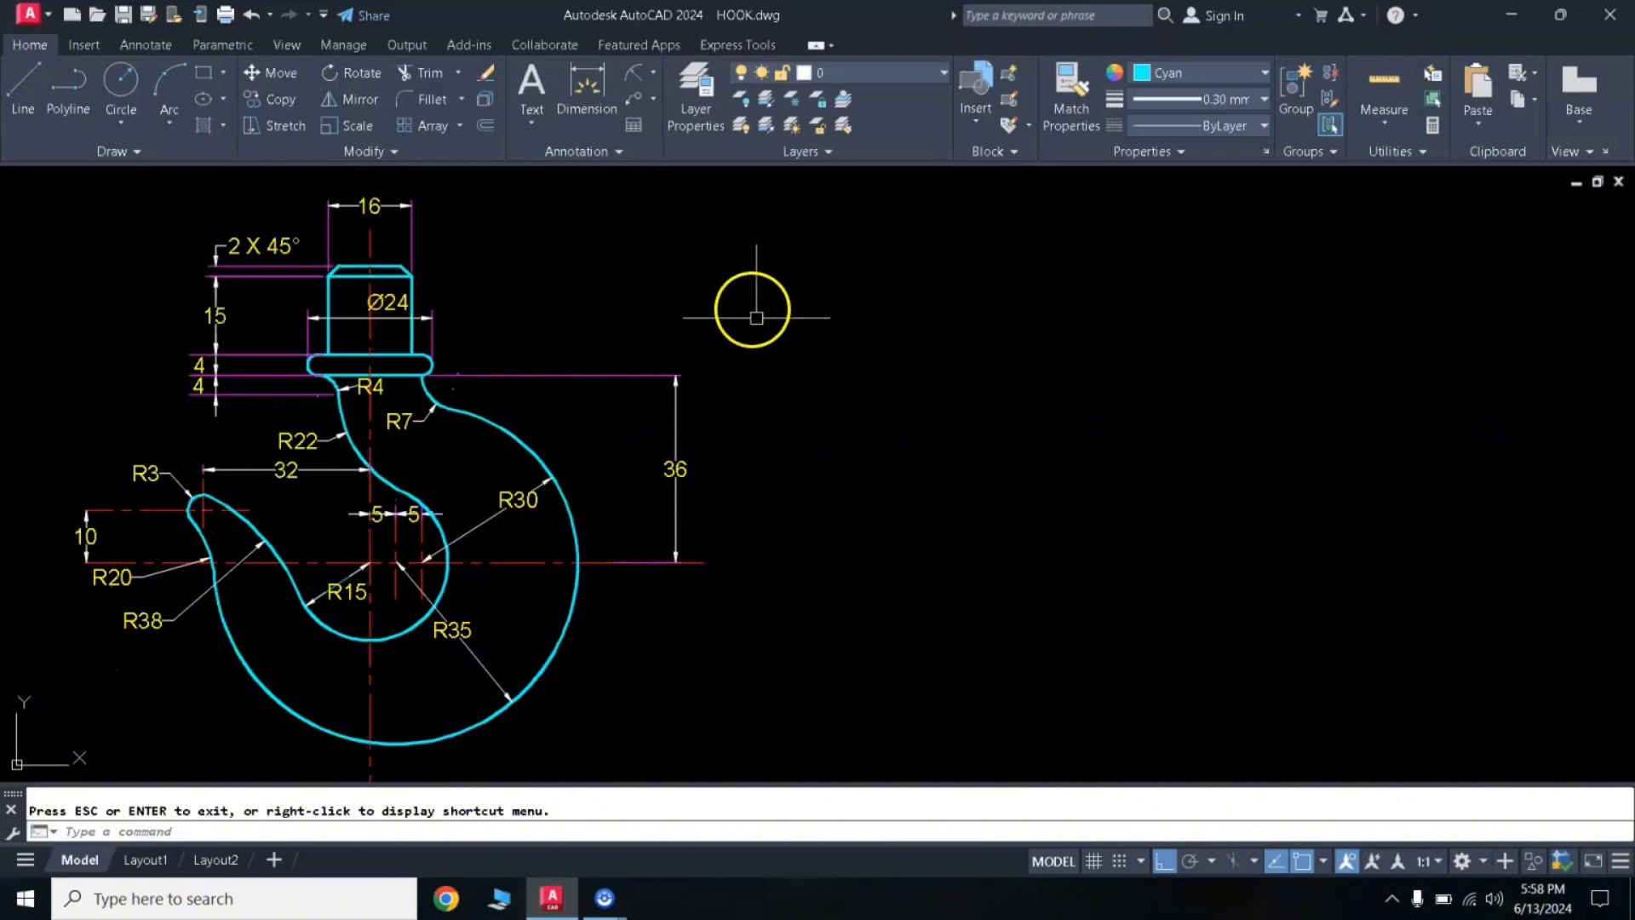
Draw a 16-unit horizontal line to the right of the hook.
{"action": "right_click", "coordinate": [754, 337]}
{"action": "key", "text": "Escape"}
{"action": "type", "text": "l"}
{"action": "key", "text": "Return"}
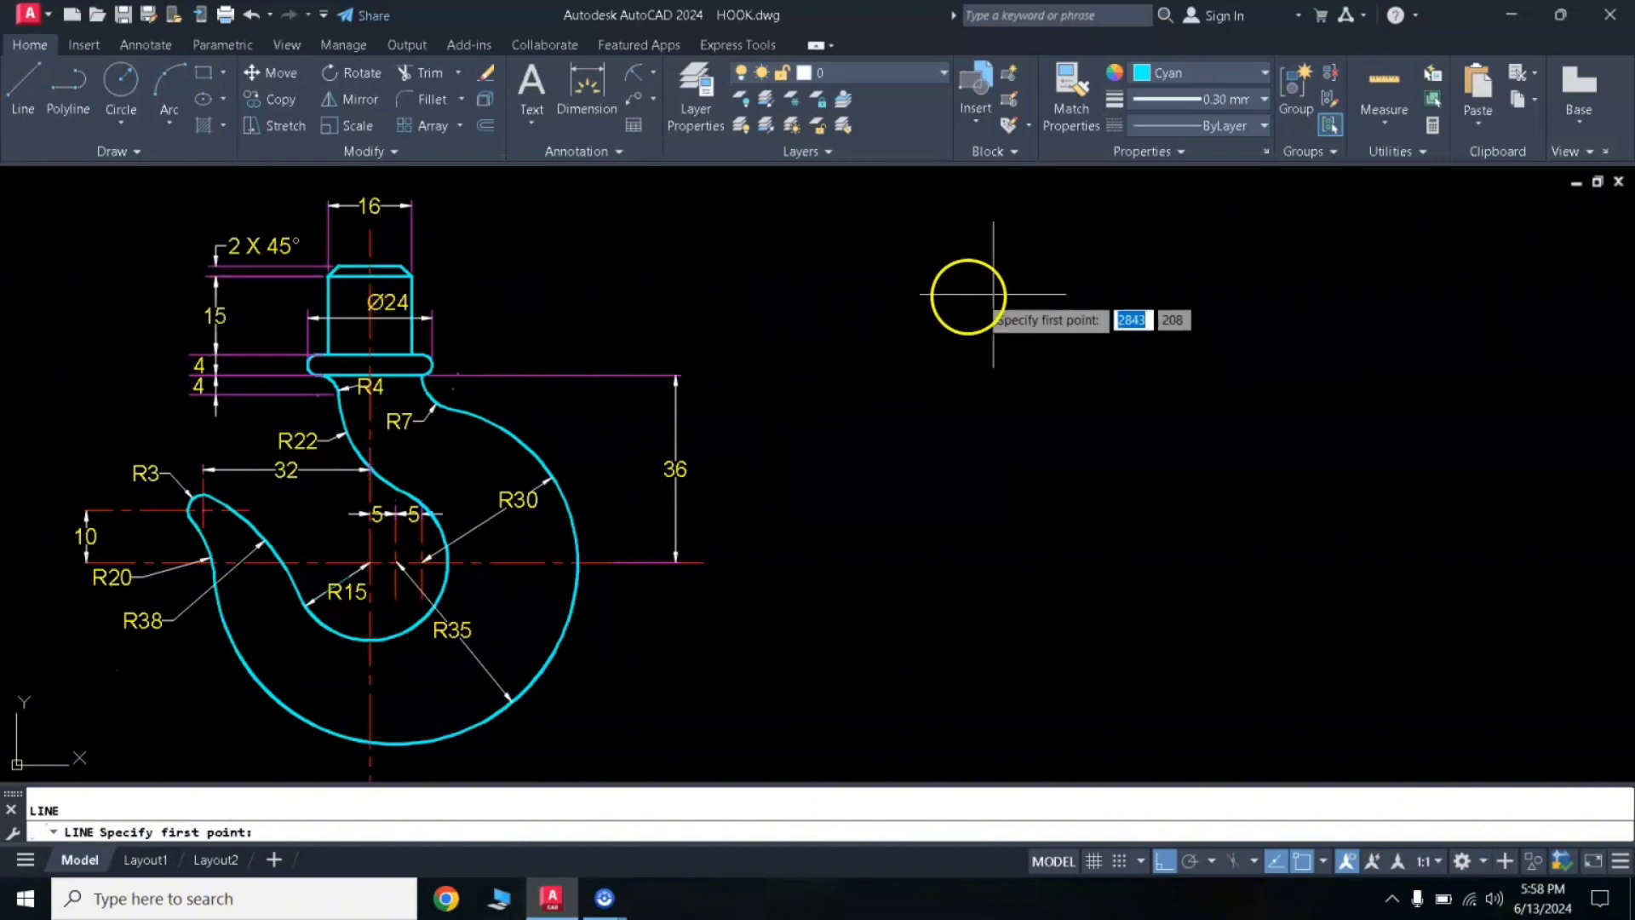
{"action": "left_click", "coordinate": [996, 291]}
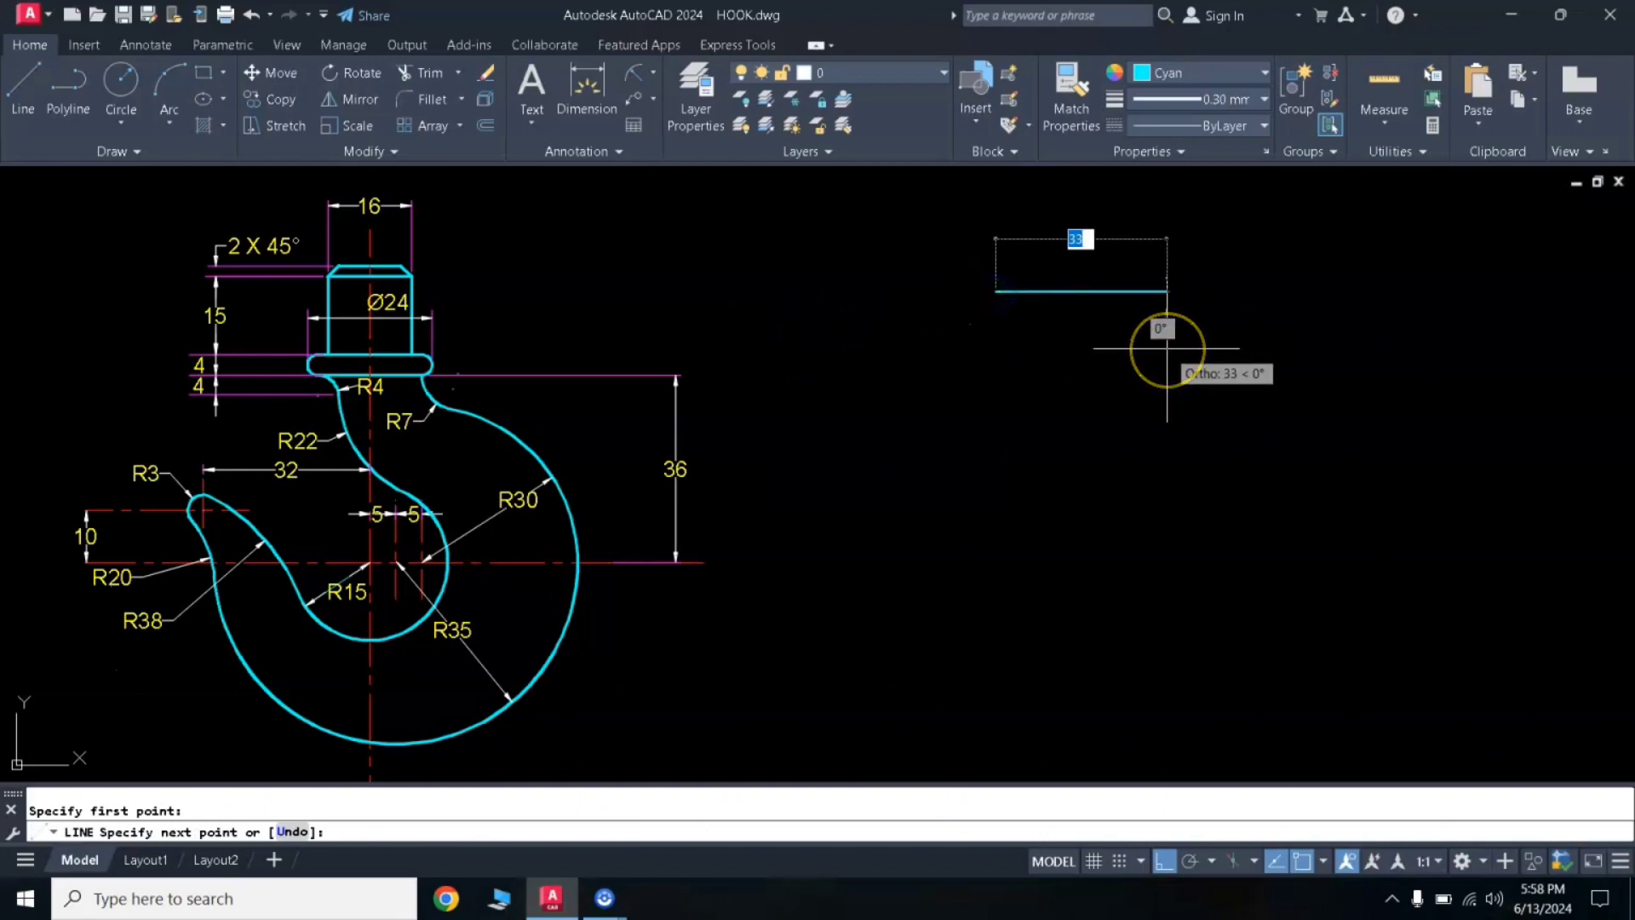
{"action": "key", "text": "Return"}
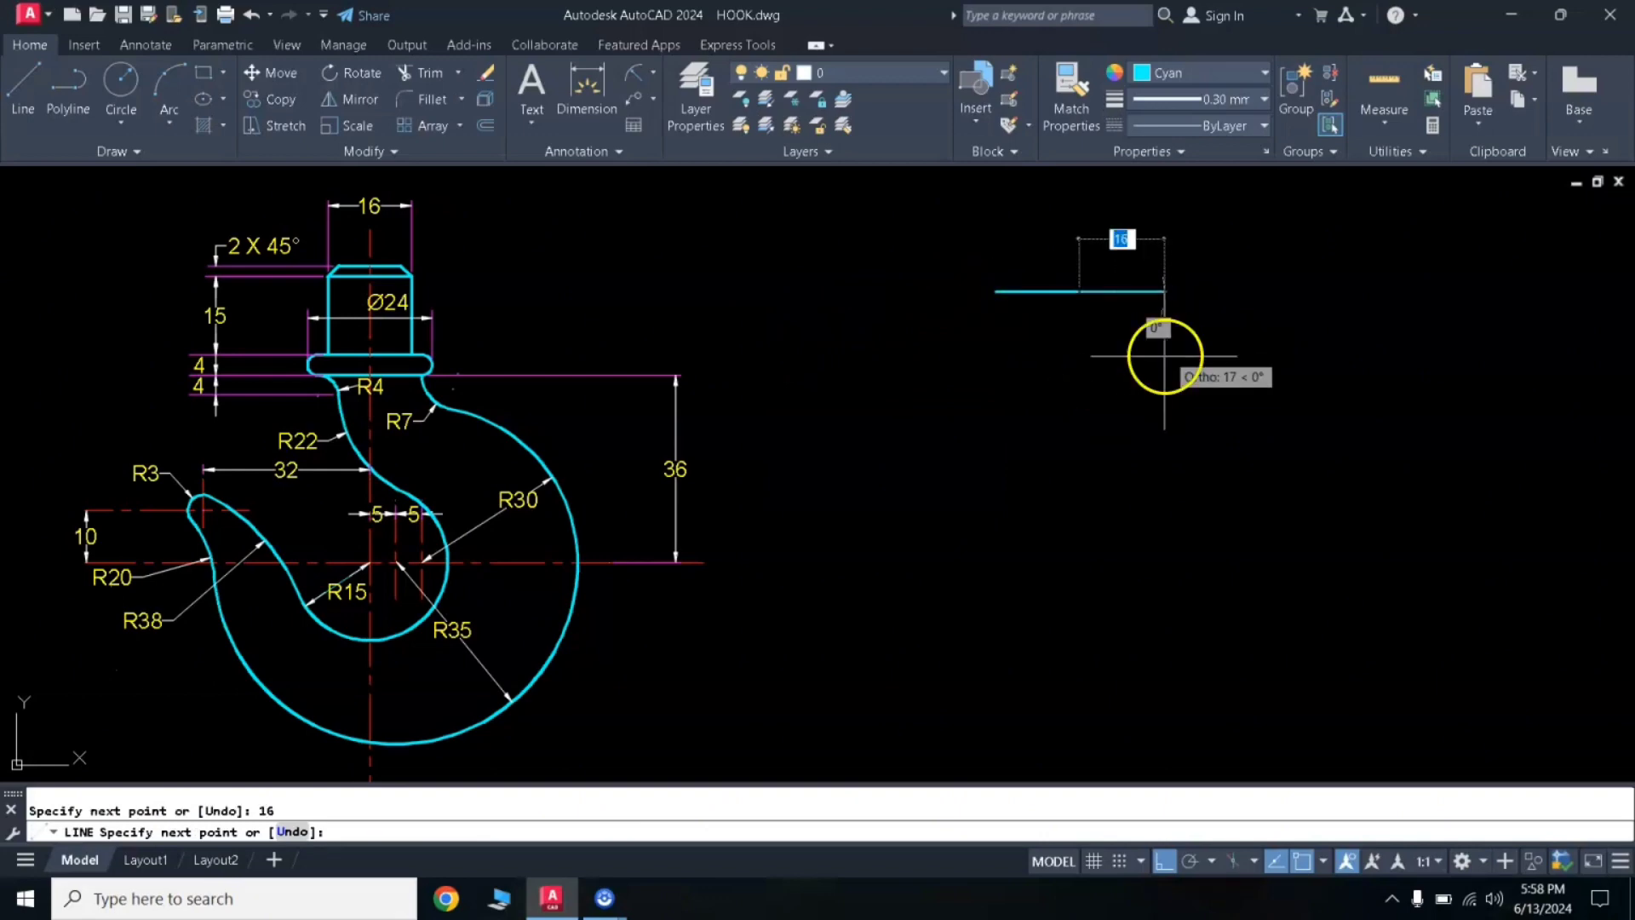
{"action": "key", "text": "Return"}
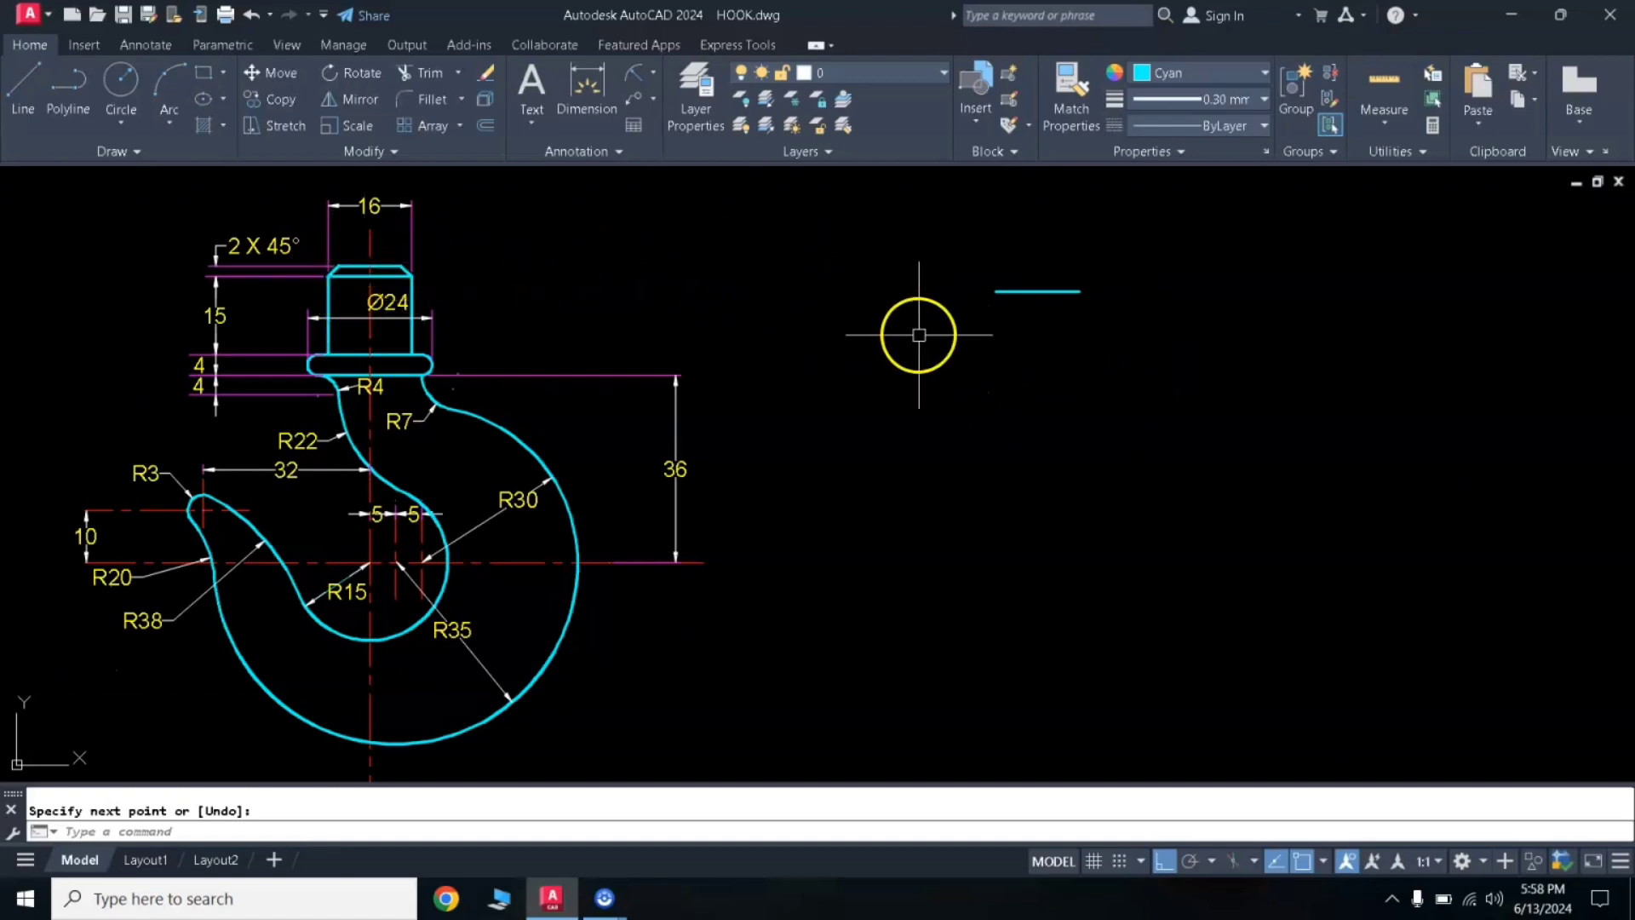
Offset the line 2 units upward to make a parallel copy.
{"action": "type", "text": "o"}
{"action": "key", "text": "Return"}
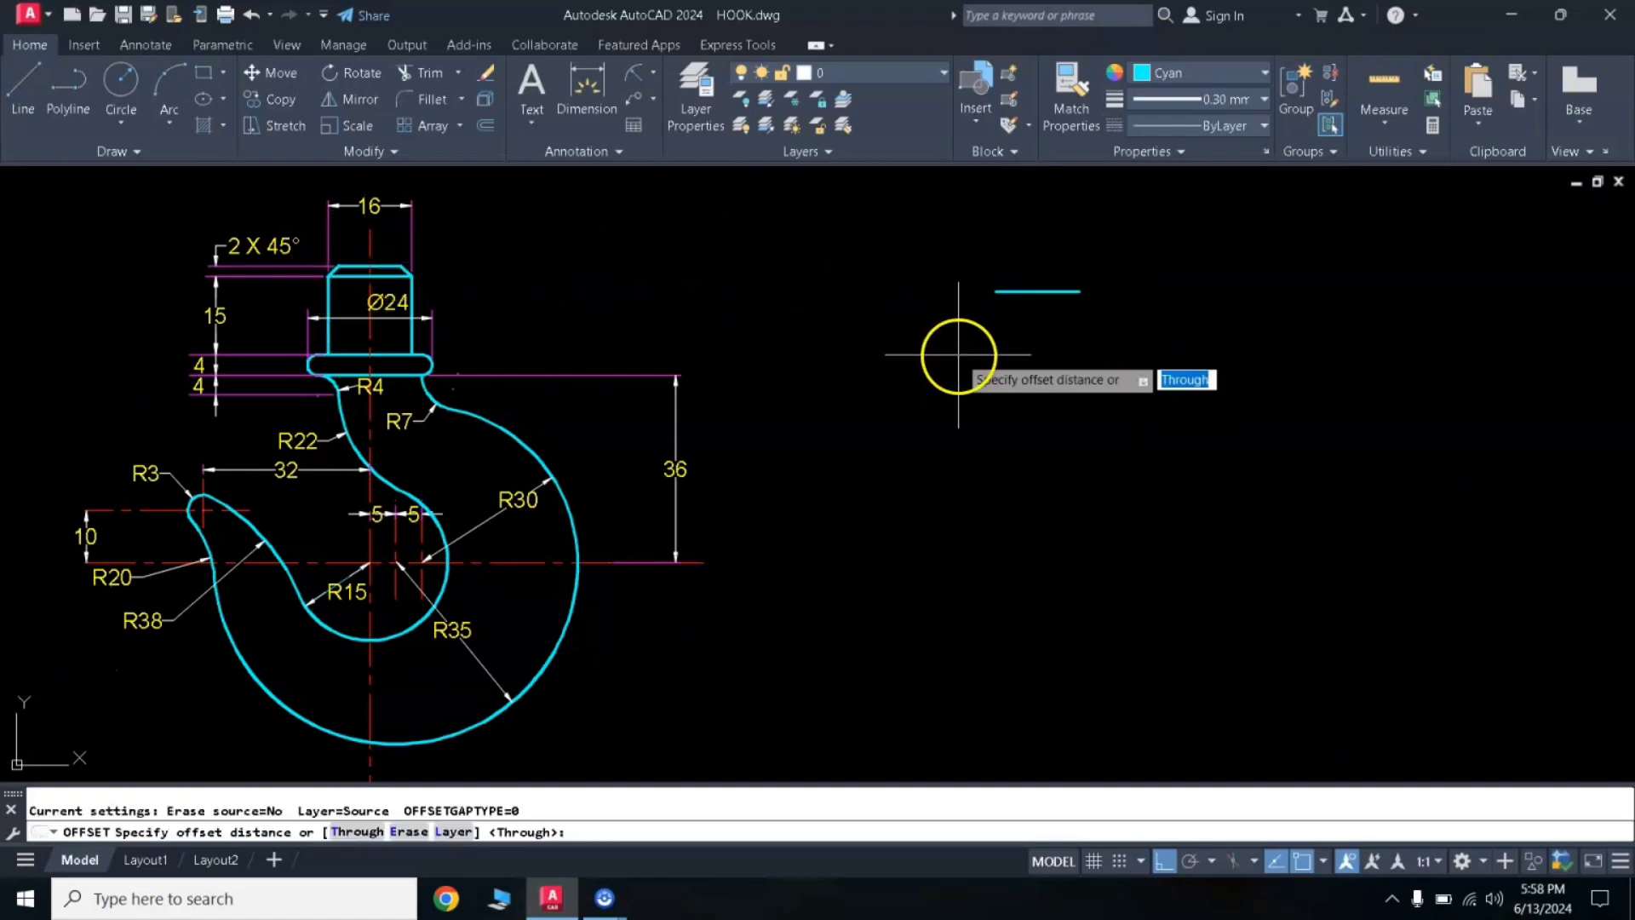
{"action": "type", "text": "2"}
{"action": "key", "text": "Return"}
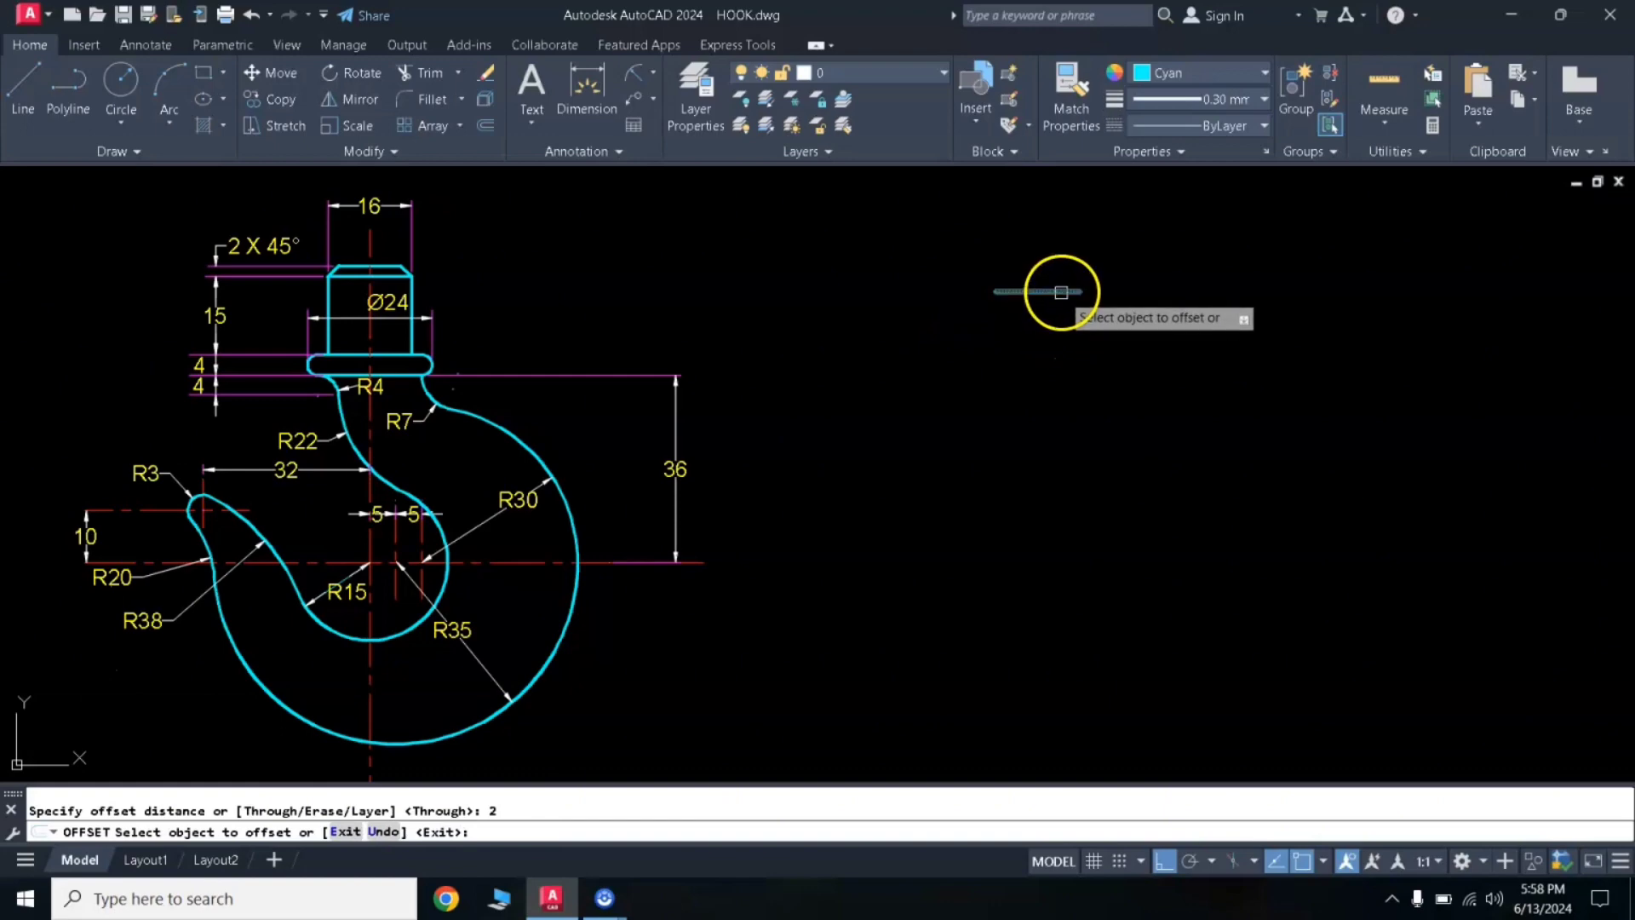
{"action": "left_click", "coordinate": [1059, 291]}
{"action": "key", "text": "Return"}
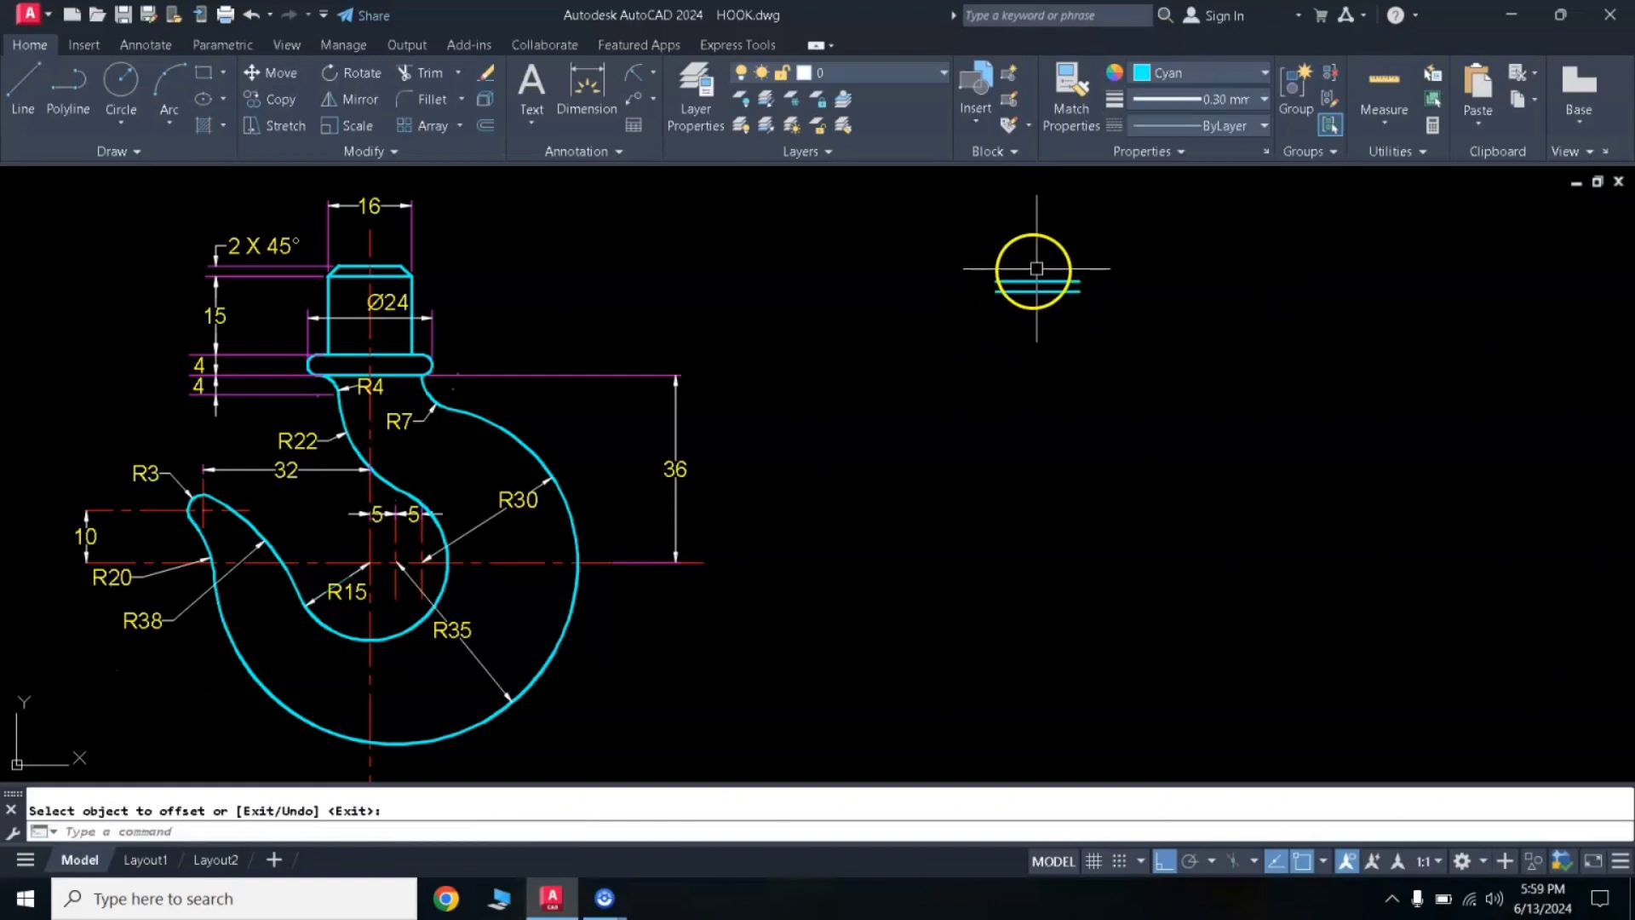
{"action": "scroll", "coordinate": [1036, 269], "scroll_direction": "up", "scroll_amount": 5}
{"action": "scroll", "coordinate": [1030, 275], "scroll_direction": "down", "scroll_amount": 3}
{"action": "type", "text": "X"}
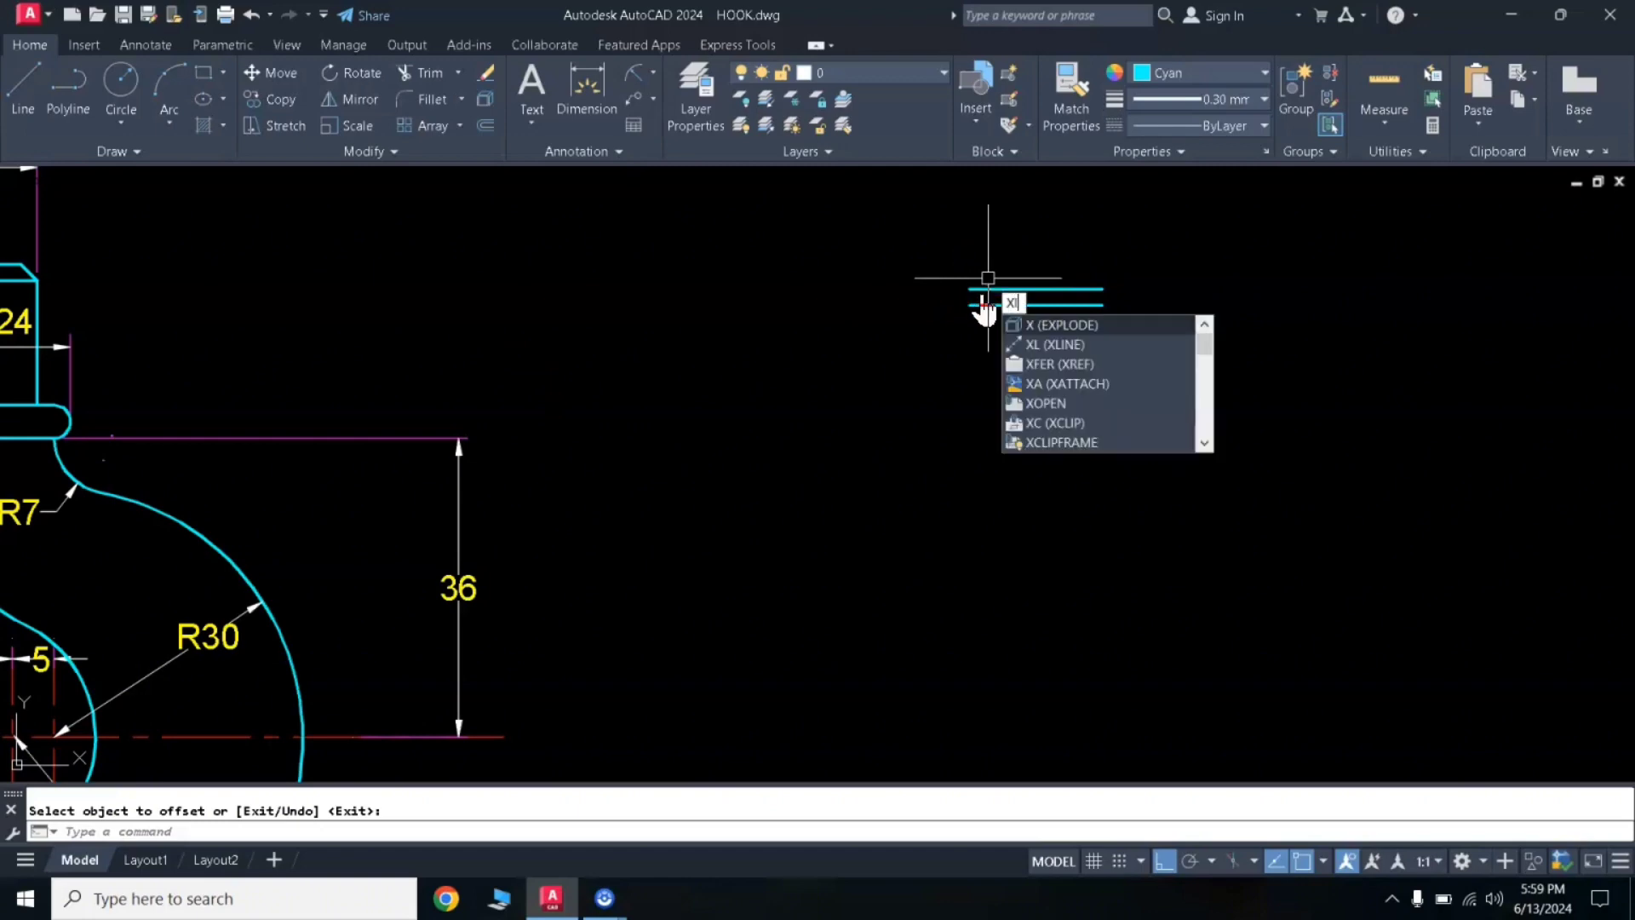
Add a 45° construction line through the left end of the two lines.
{"action": "key", "text": "Return"}
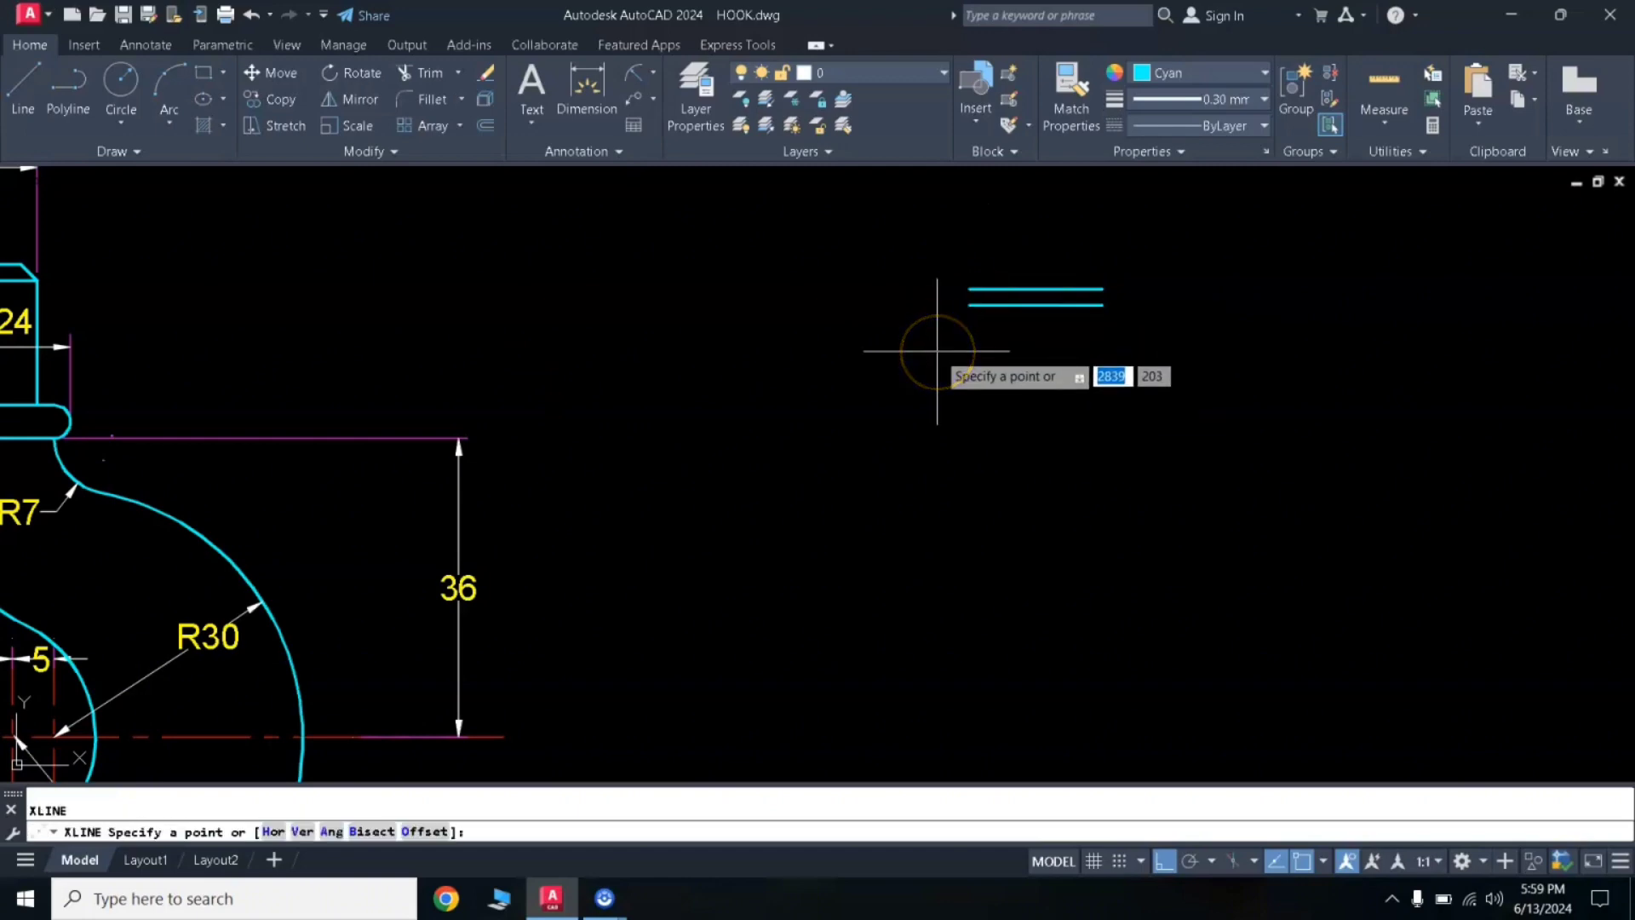
{"action": "left_click", "coordinate": [331, 831]}
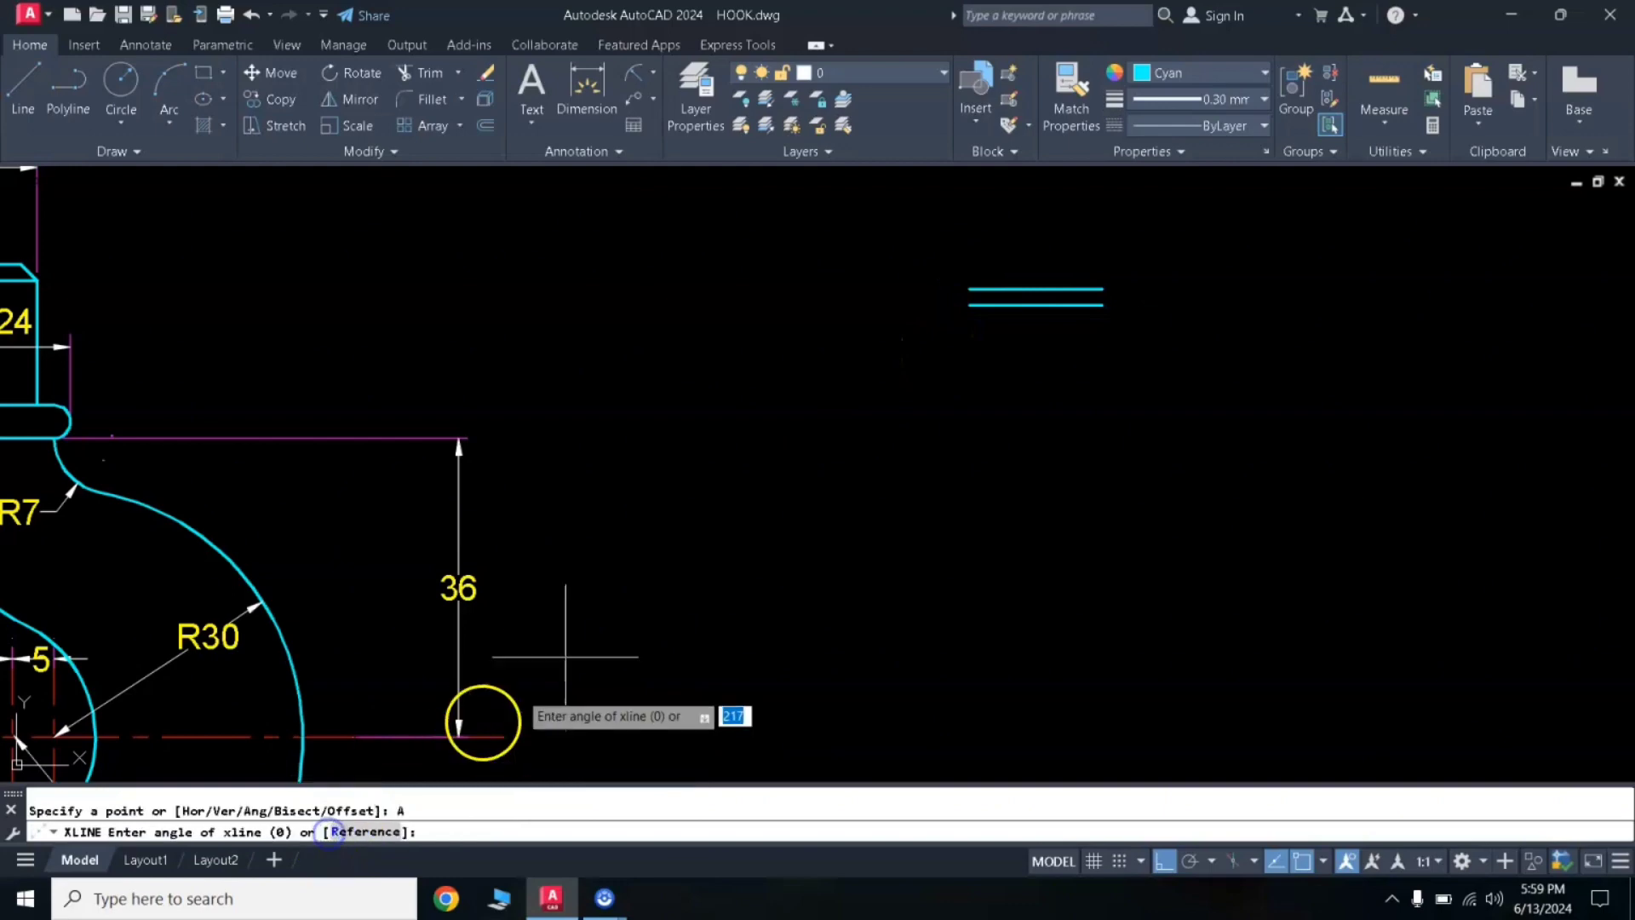
{"action": "type", "text": "5"}
{"action": "key", "text": "Return"}
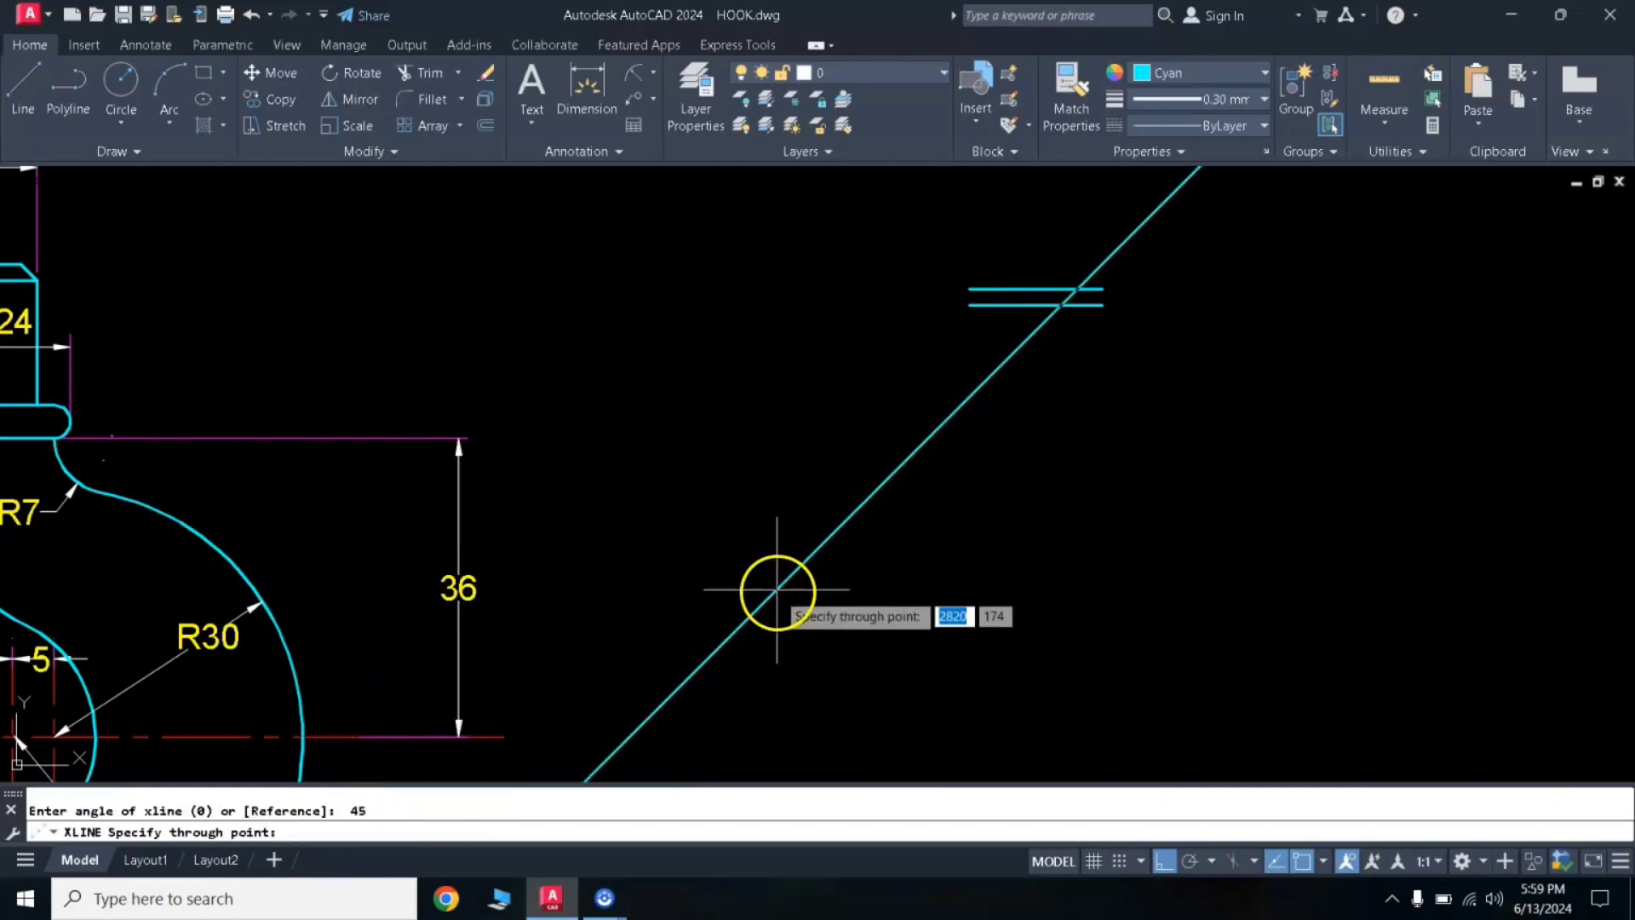
{"action": "scroll", "coordinate": [993, 271], "scroll_direction": "up", "scroll_amount": 2}
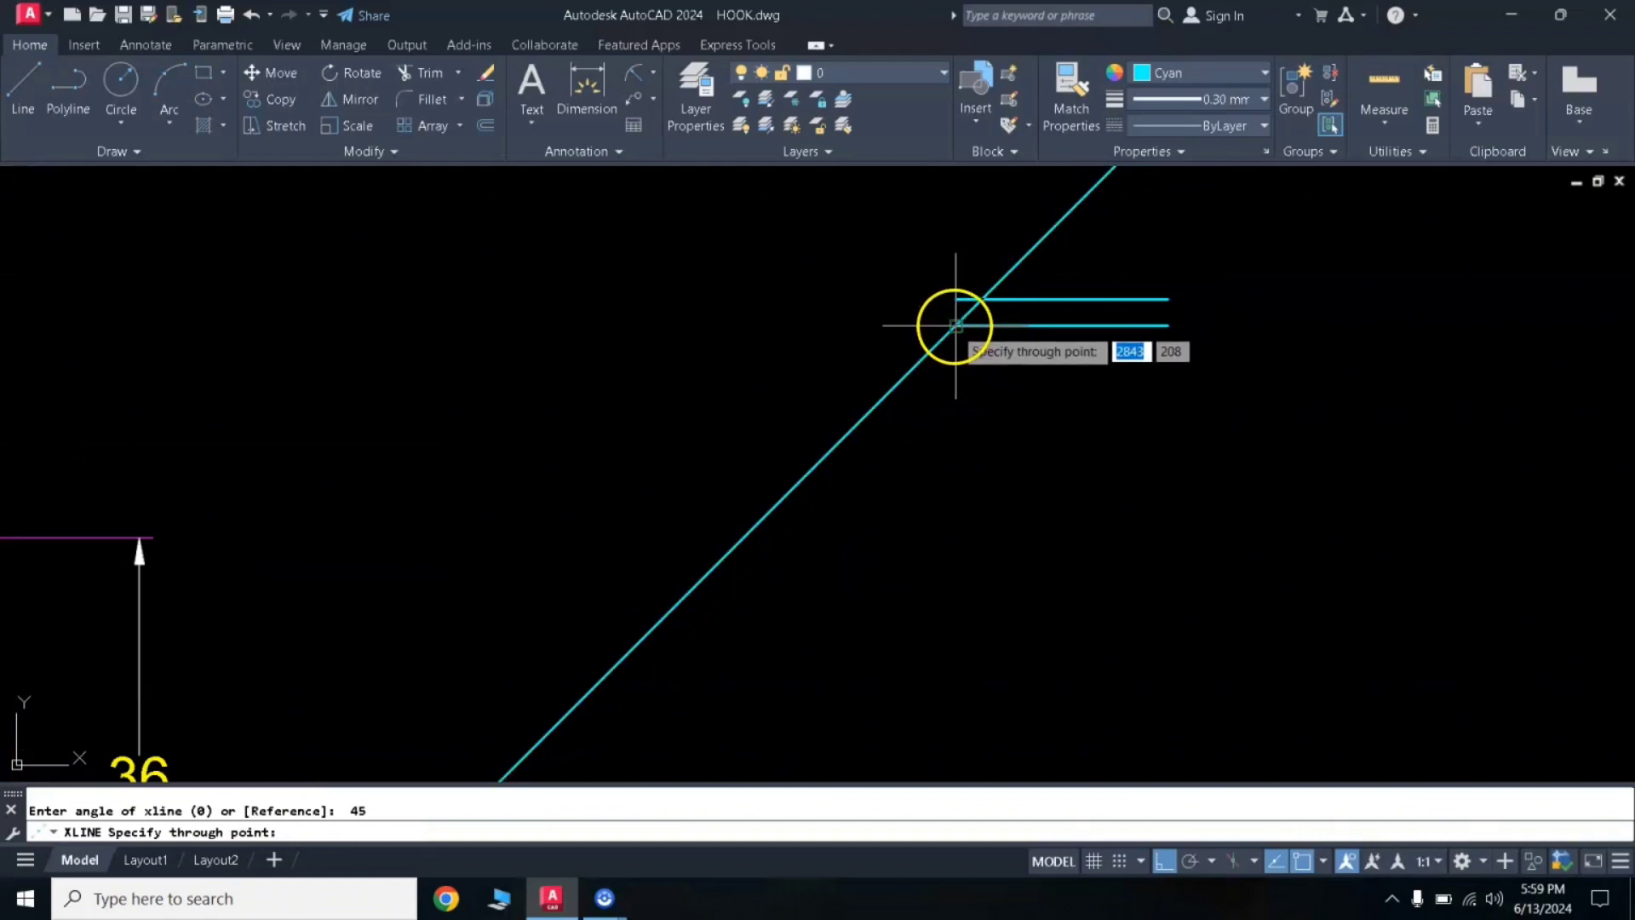
{"action": "left_click", "coordinate": [956, 325]}
{"action": "key", "text": "Return"}
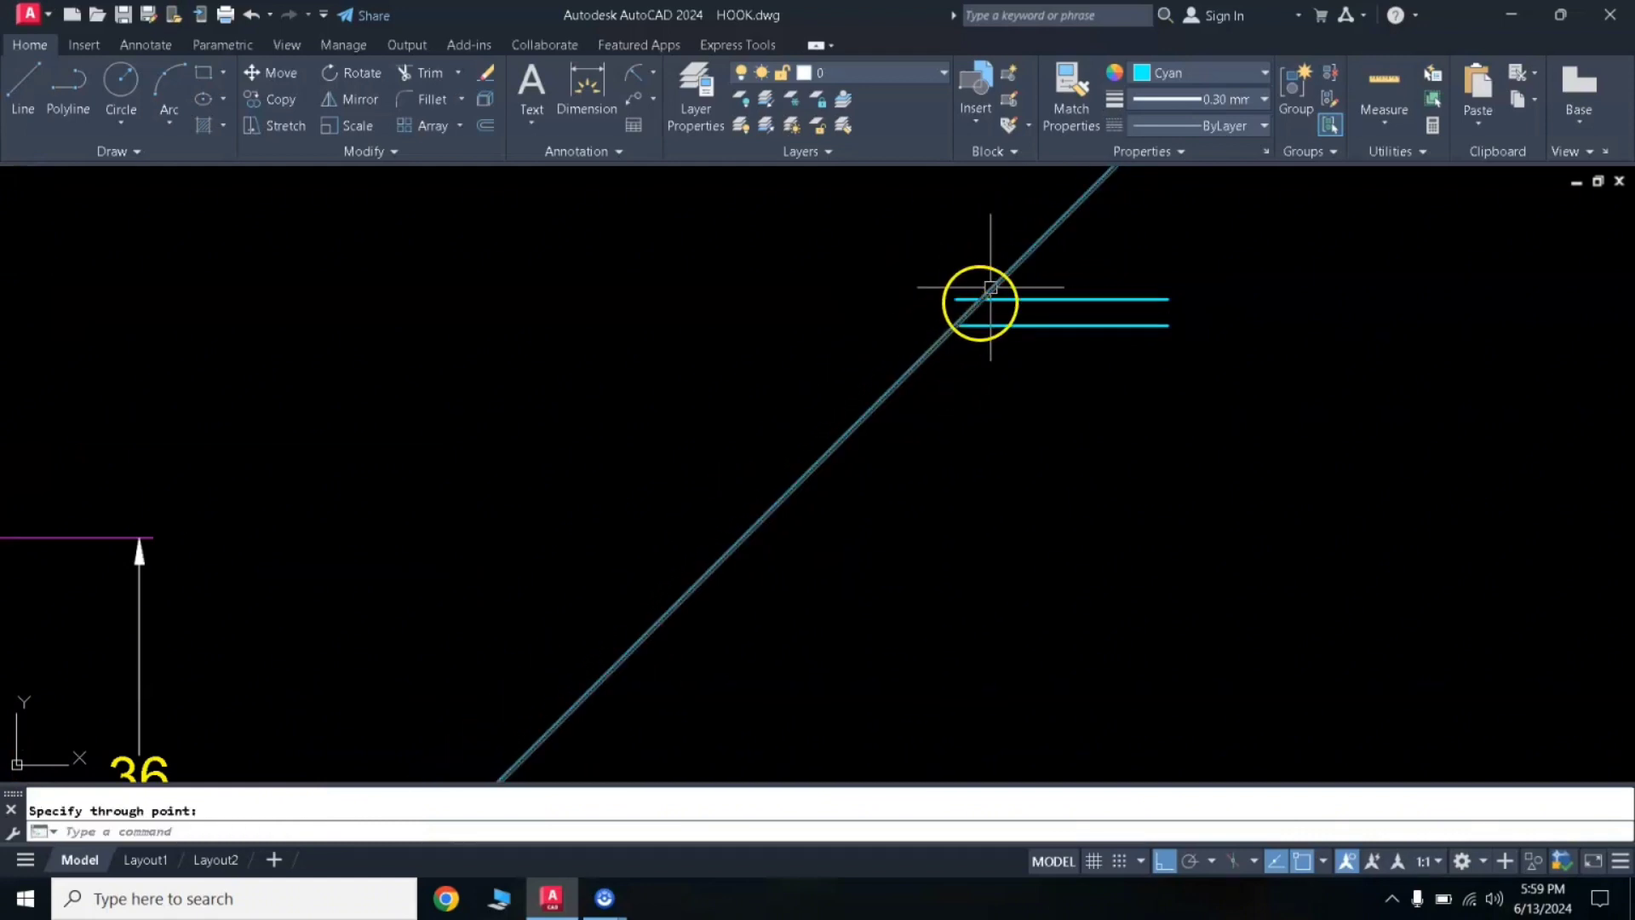
Trim the 45° construction line to a short diagonal joining the two lines' left ends.
{"action": "type", "text": "tr"}
{"action": "key", "text": "Return"}
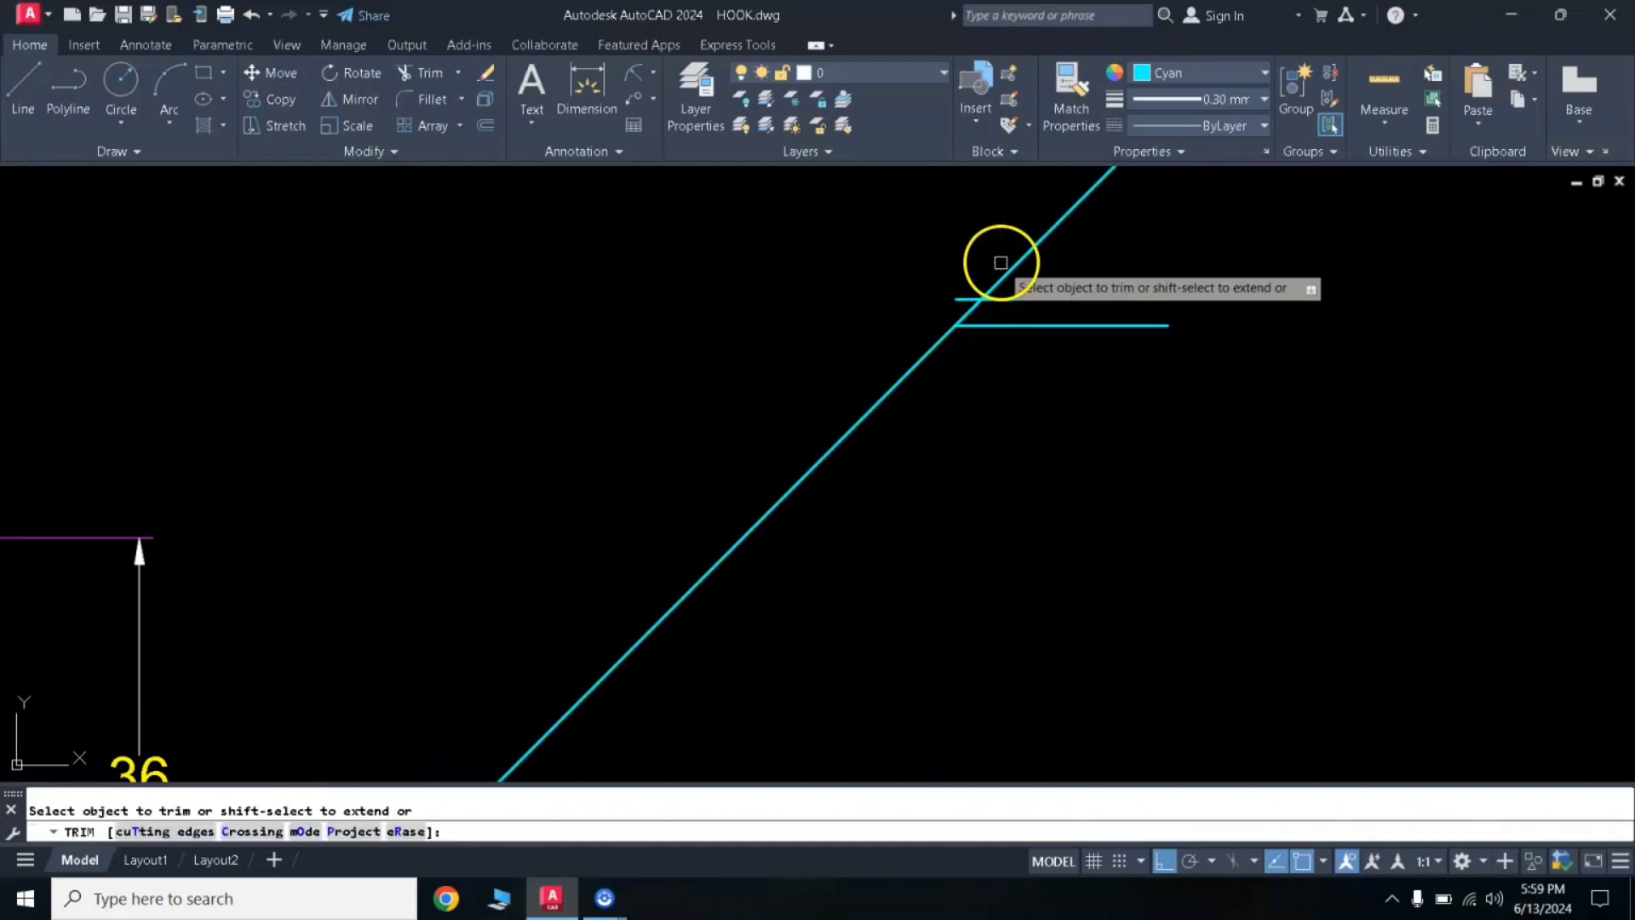
{"action": "left_click", "coordinate": [1007, 269]}
{"action": "left_click", "coordinate": [920, 354]}
{"action": "left_click", "coordinate": [946, 296]}
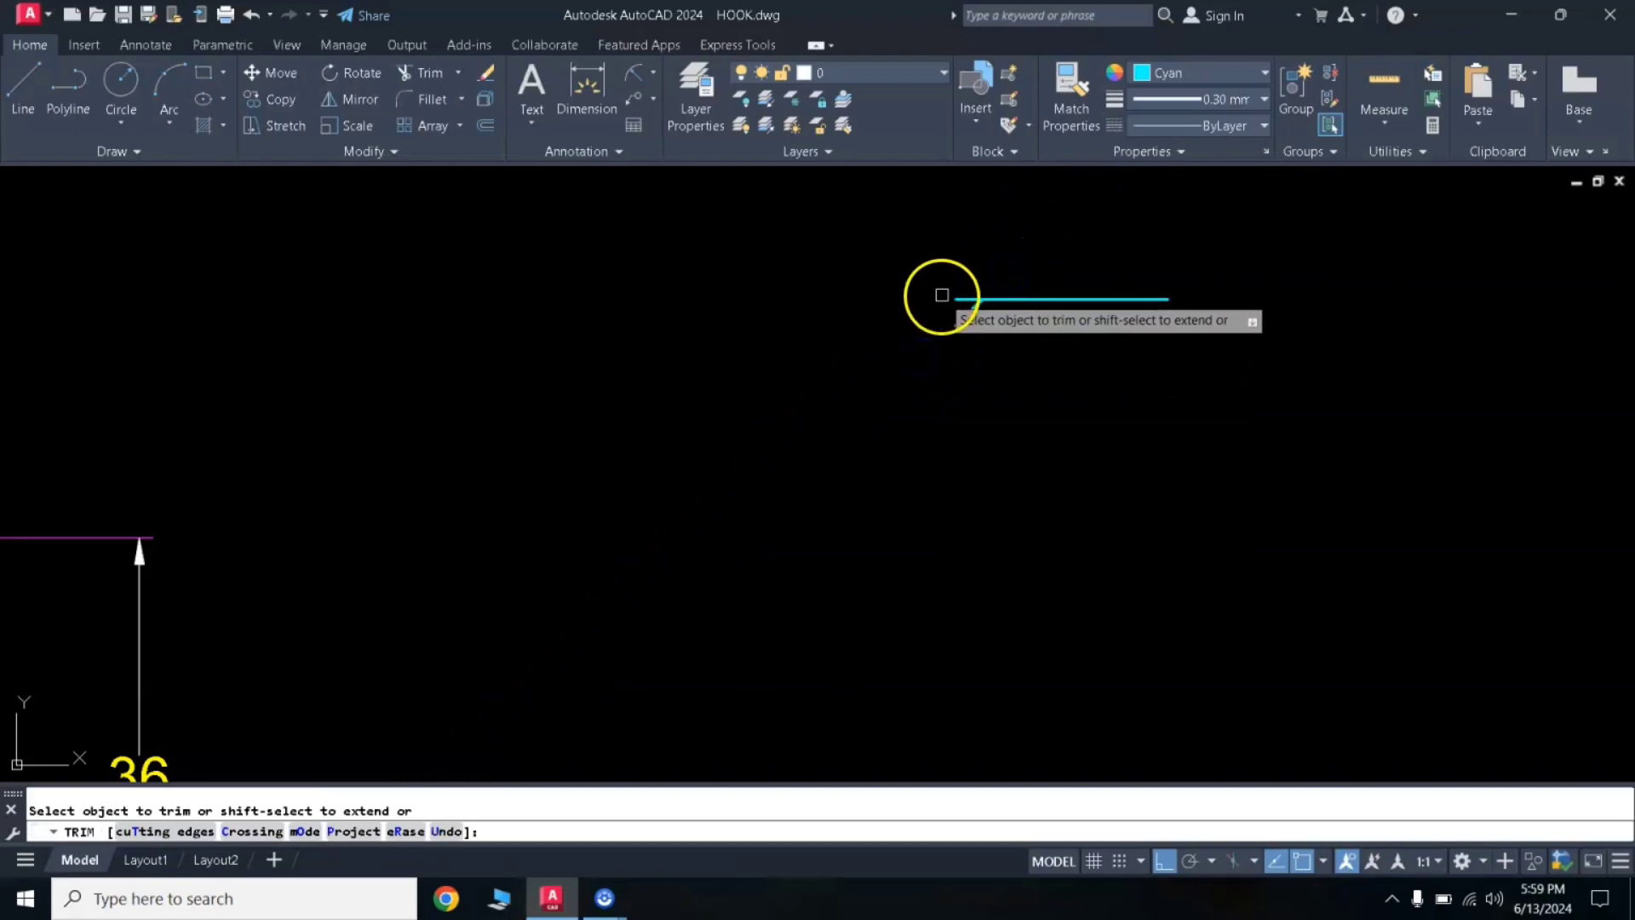
{"action": "right_click", "coordinate": [912, 364]}
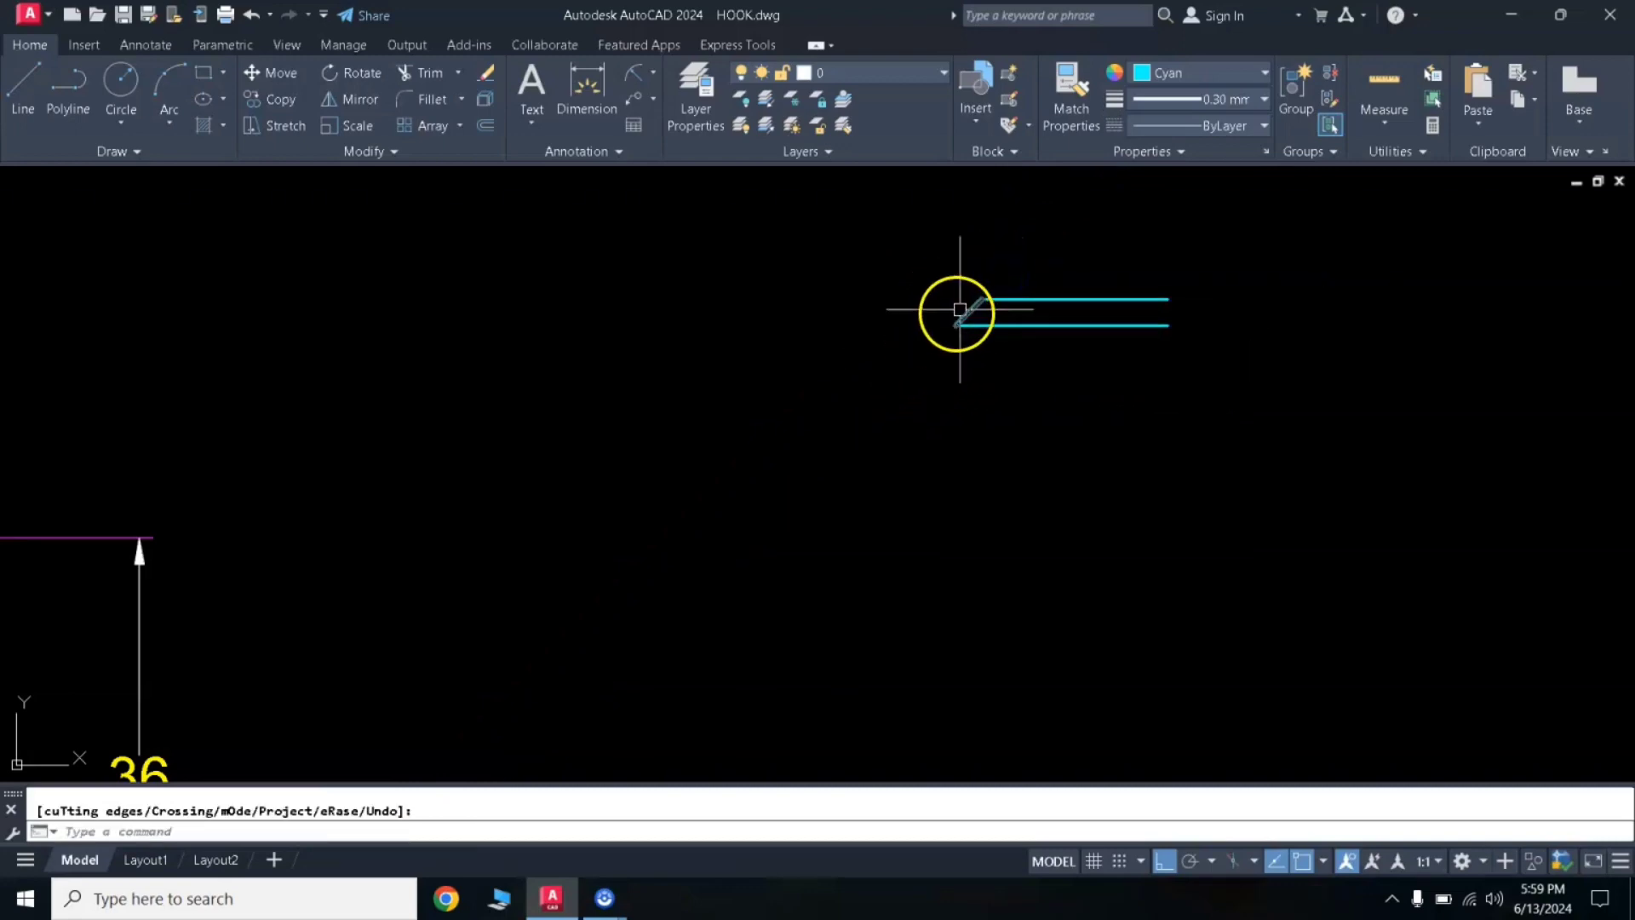
Mirror the diagonal about the bottom line's midpoint to form the right chamfer.
{"action": "left_click", "coordinate": [964, 312]}
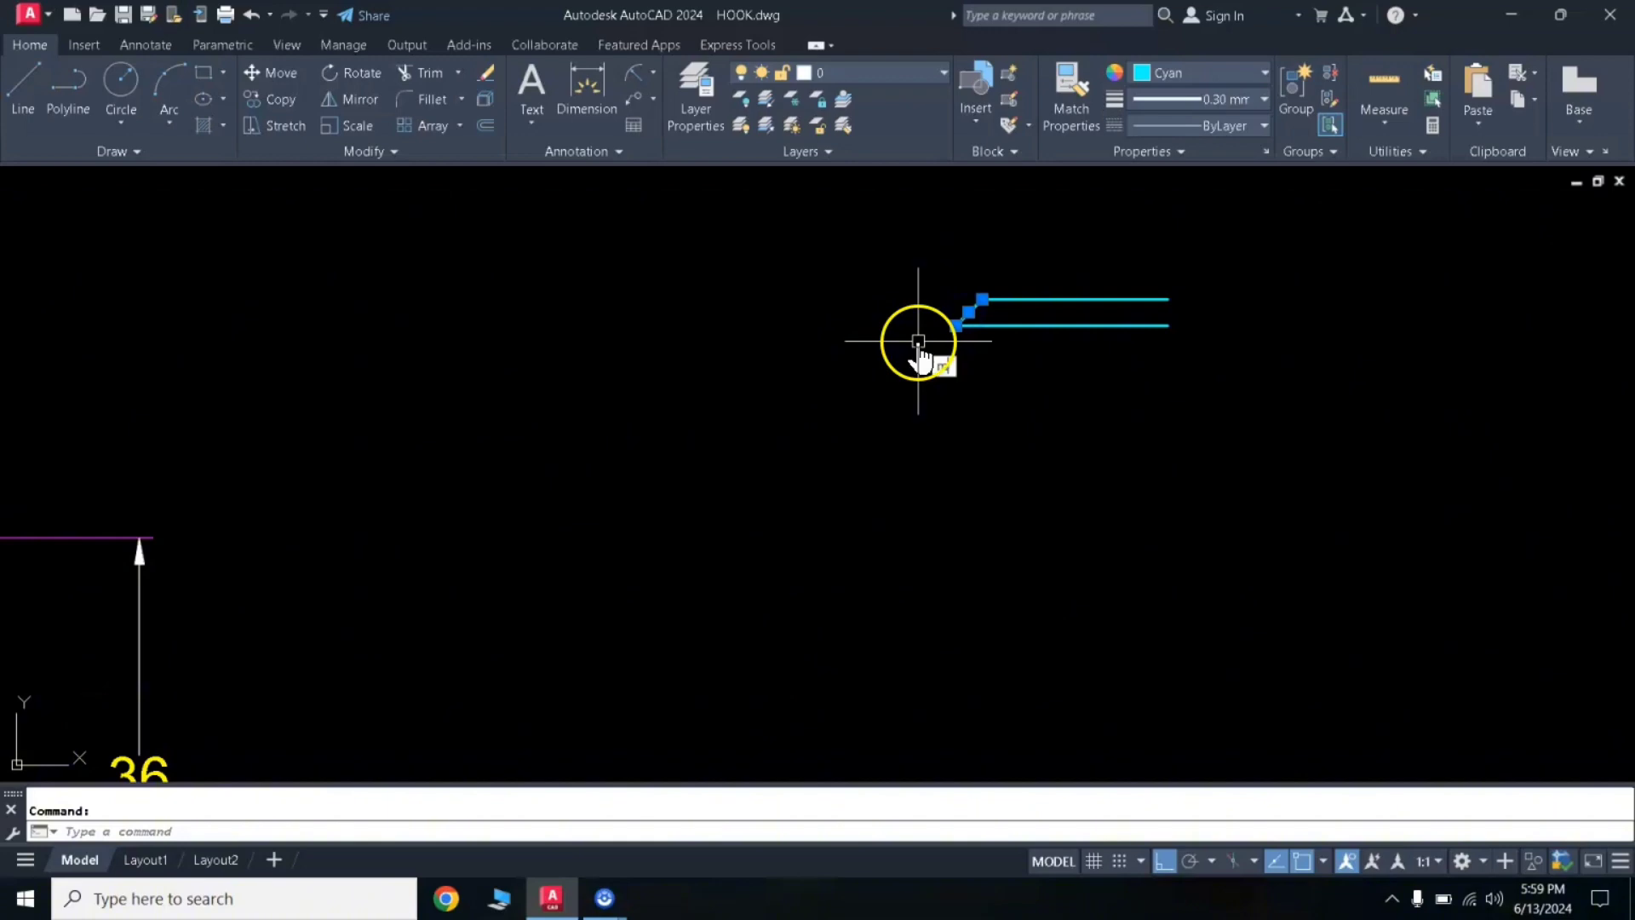
{"action": "type", "text": "mi"}
{"action": "key", "text": "space"}
{"action": "left_click", "coordinate": [1062, 326]}
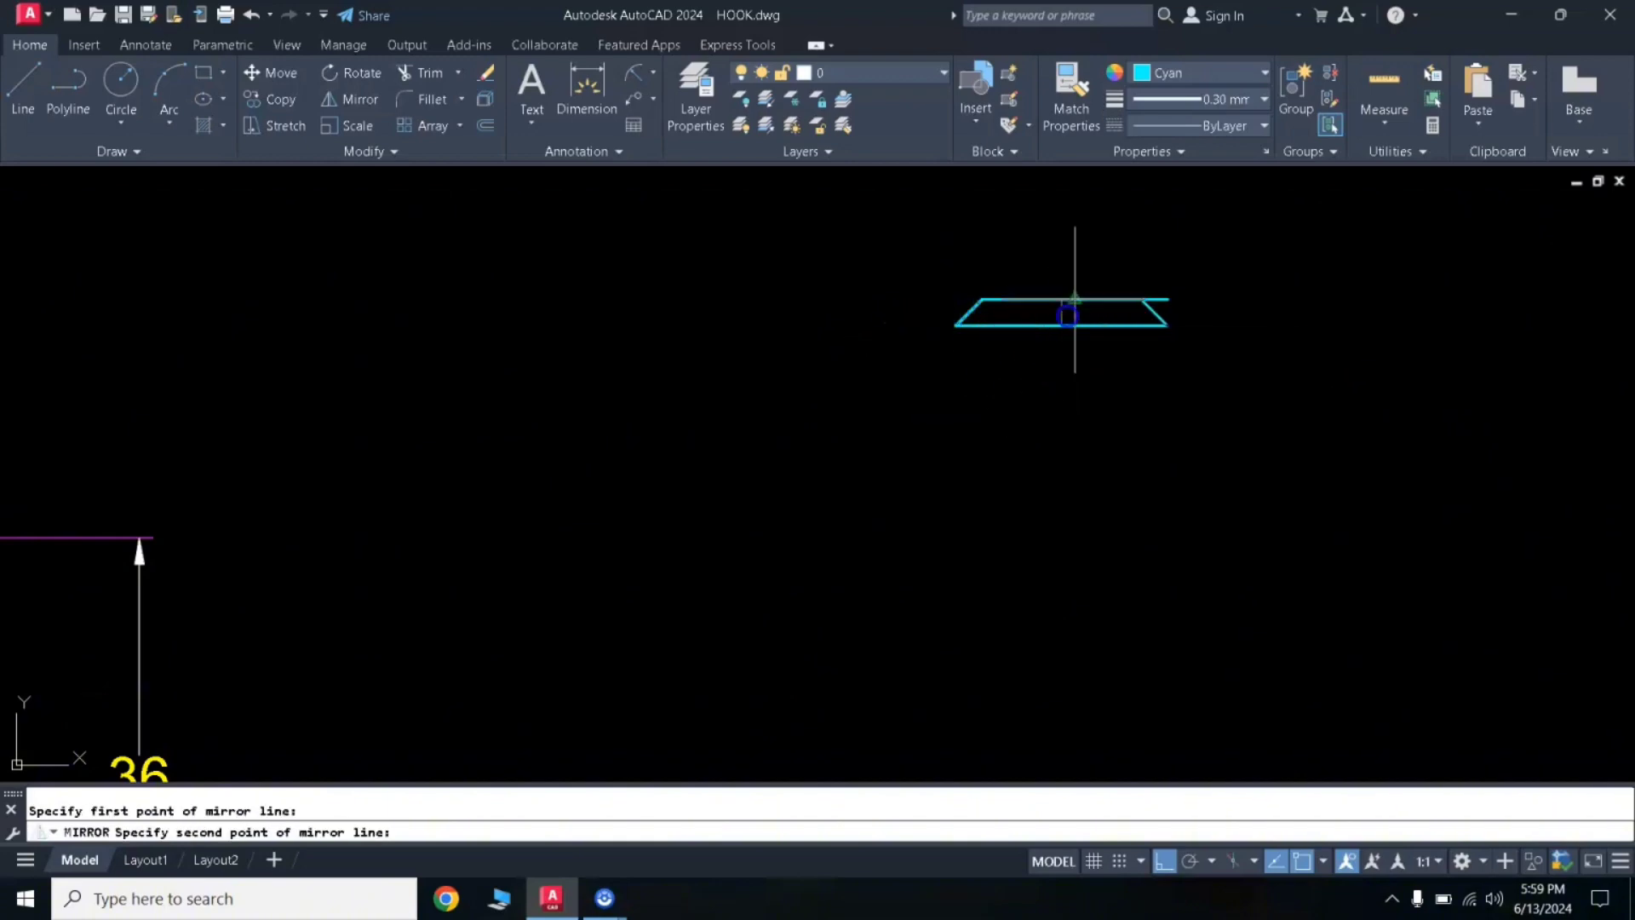
{"action": "left_click", "coordinate": [1075, 257]}
{"action": "right_click", "coordinate": [1102, 293]}
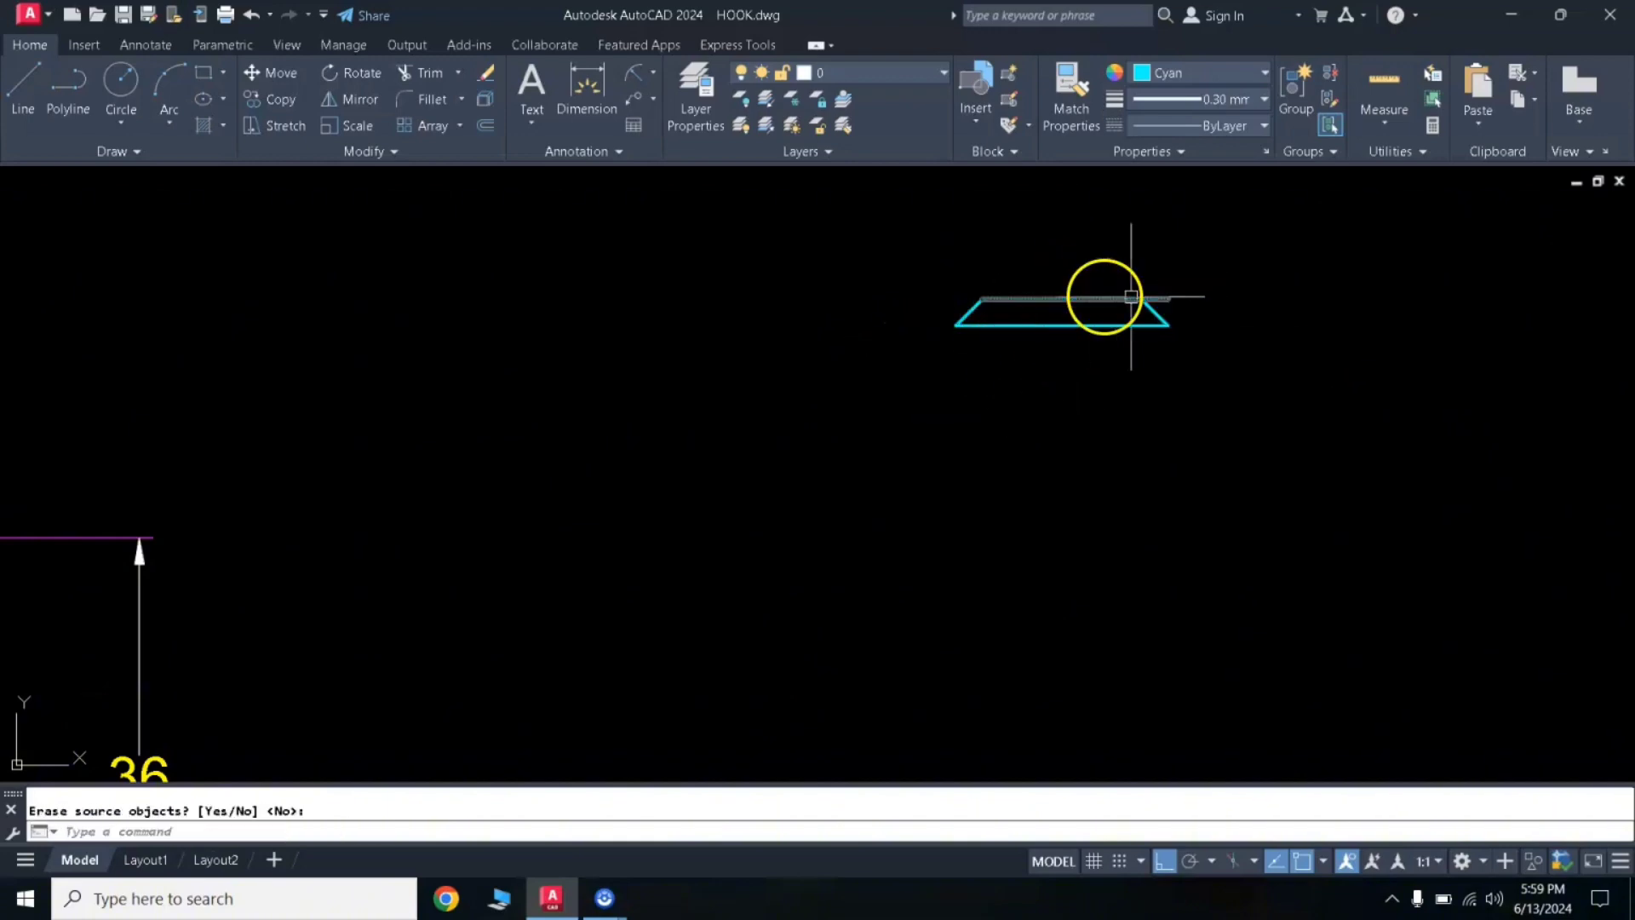
Trim the top line's overhang past the right chamfer.
{"action": "type", "text": "tr"}
{"action": "key", "text": "space"}
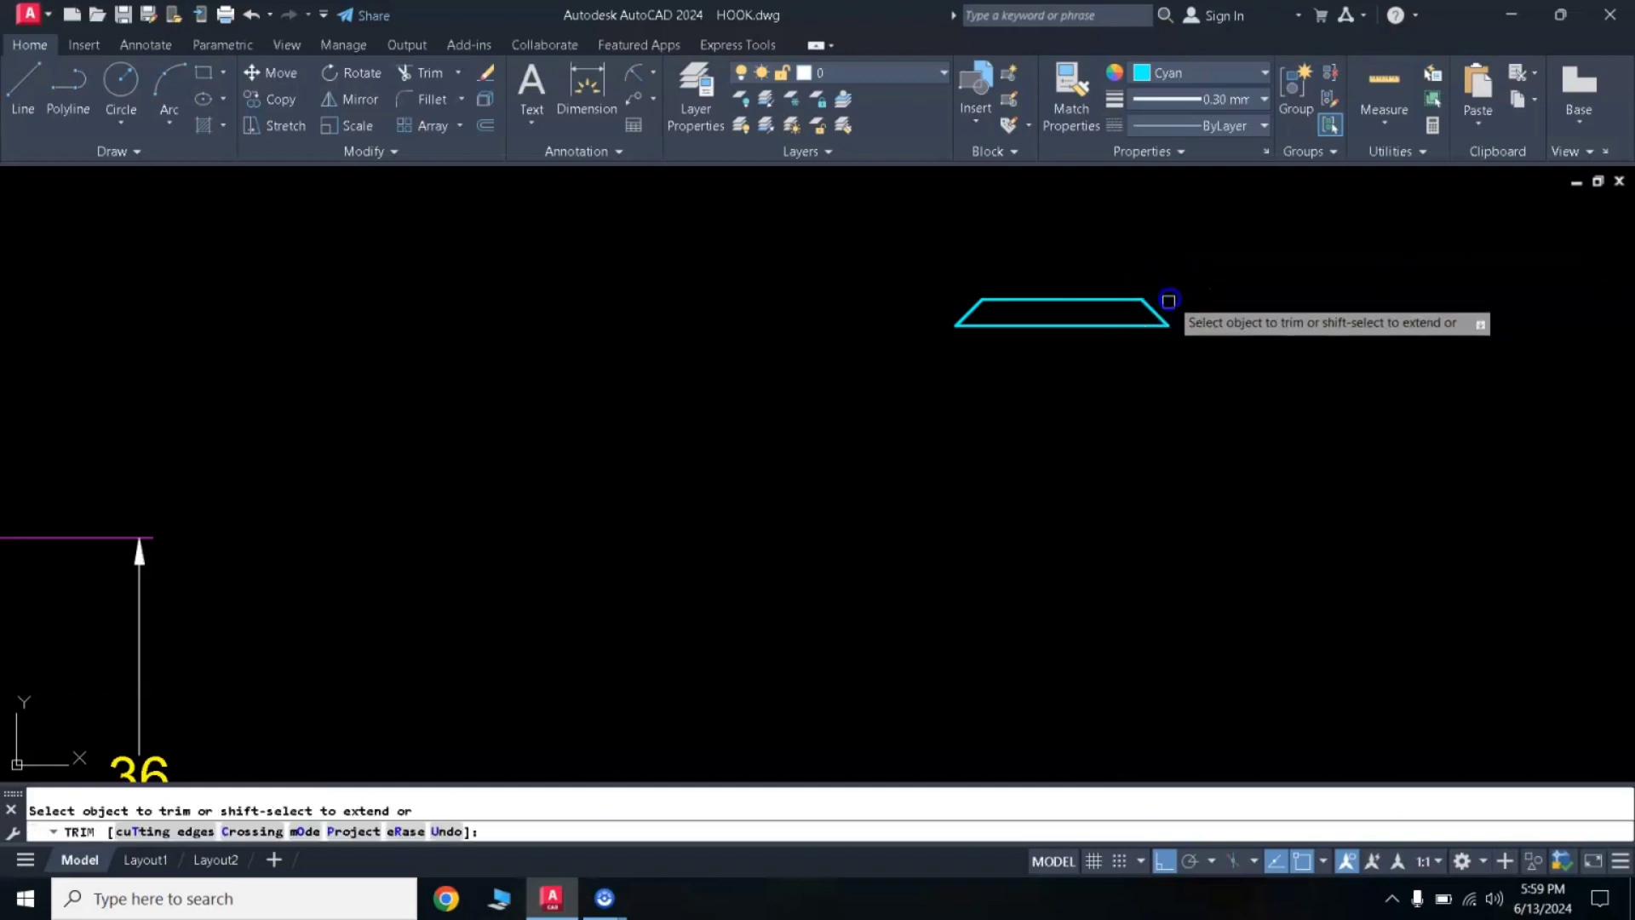
{"action": "key", "text": "Escape"}
{"action": "scroll", "coordinate": [1054, 383], "scroll_direction": "down", "scroll_amount": 4}
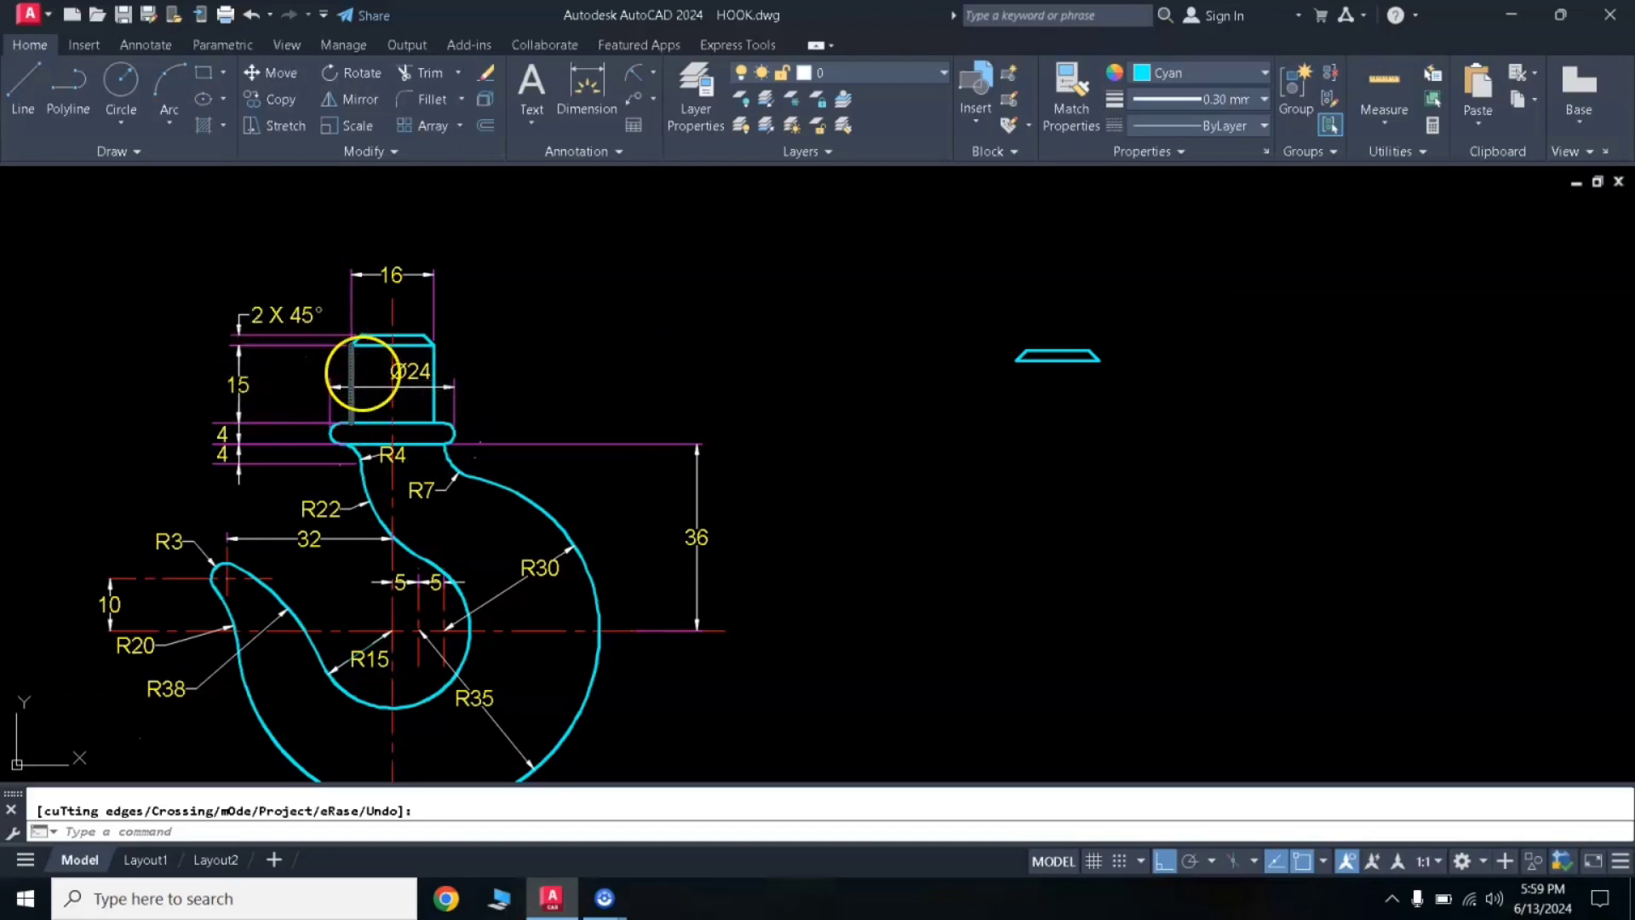
Draw 15-unit vertical sides down from both lower corners and a bottom edge closing the box.
{"action": "key", "text": "Escape"}
{"action": "type", "text": "l"}
{"action": "key", "text": "Return"}
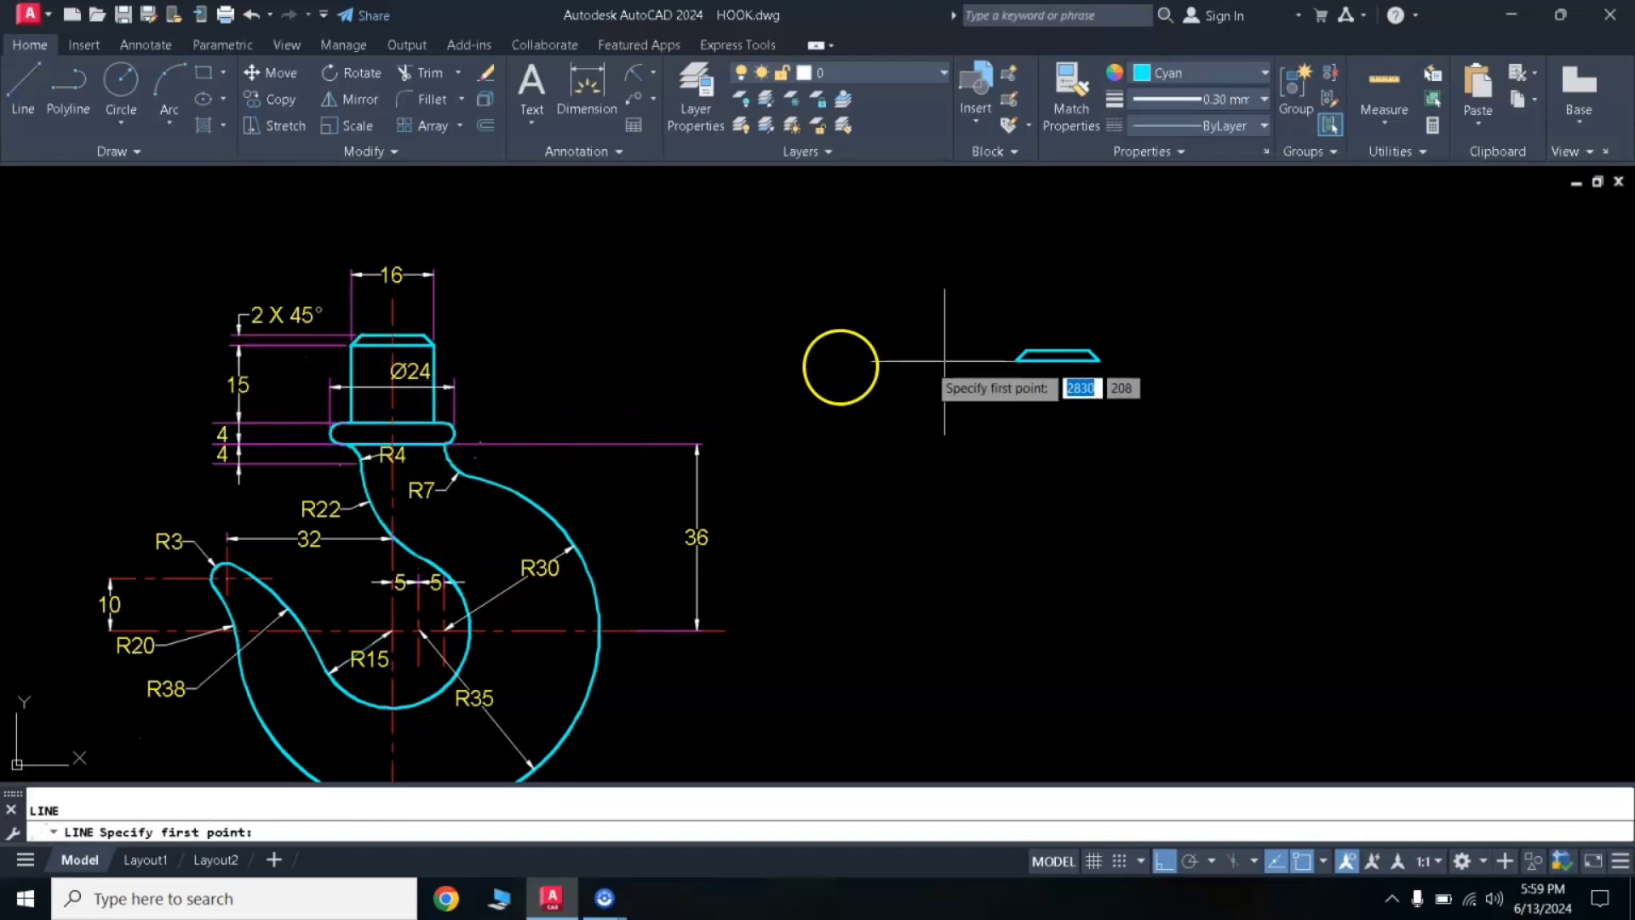
{"action": "left_click", "coordinate": [1011, 365]}
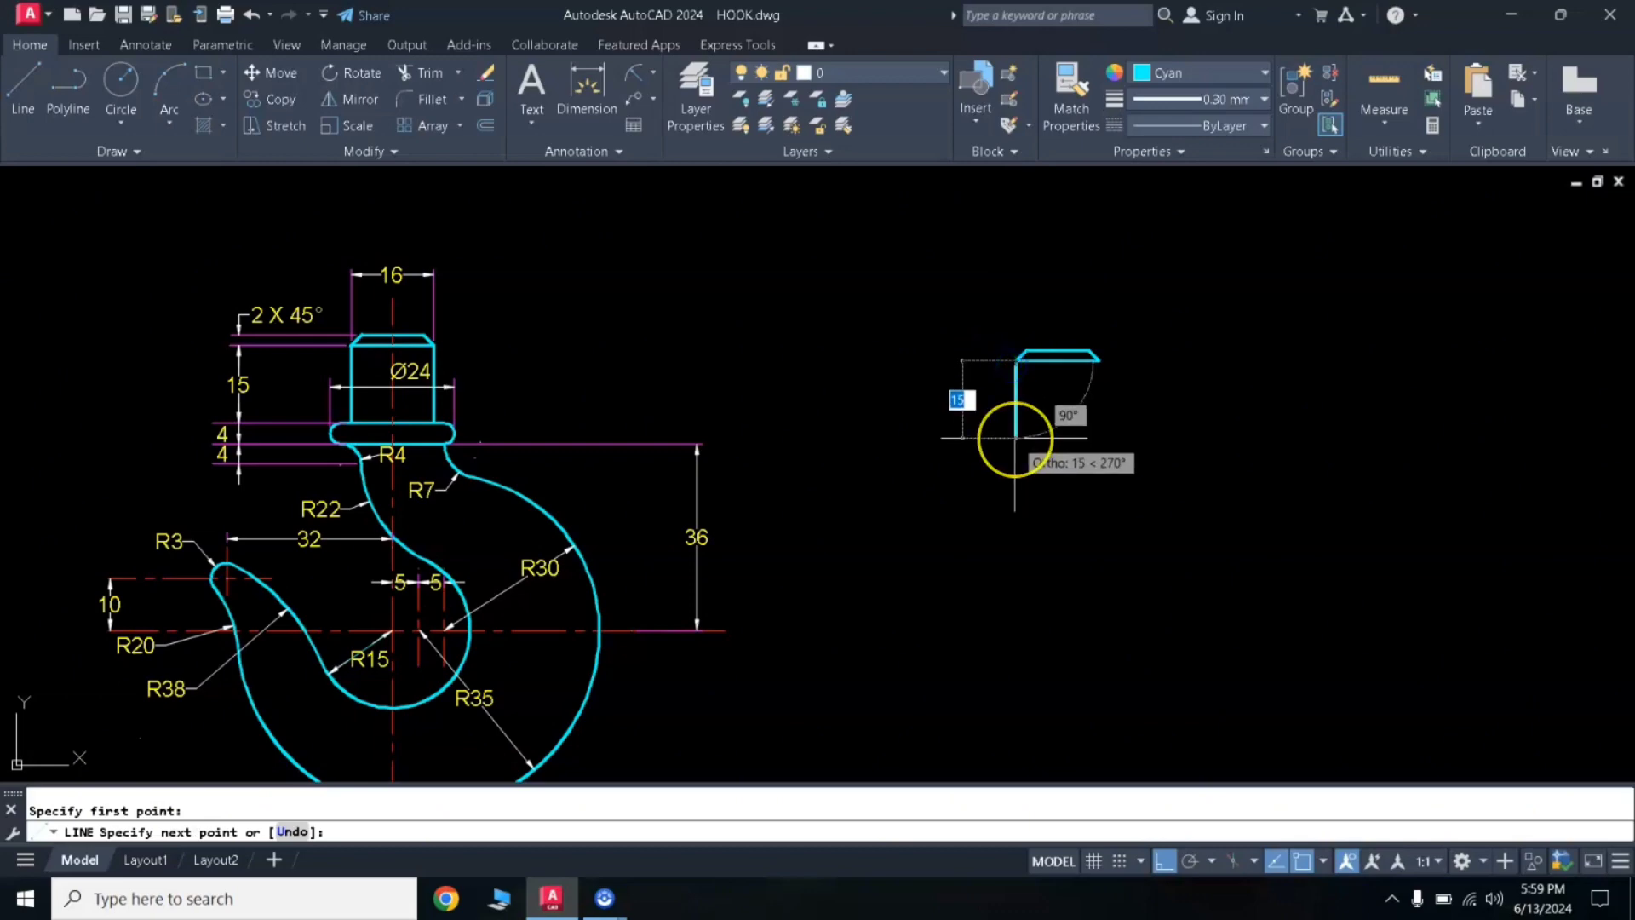
{"action": "key", "text": "Return"}
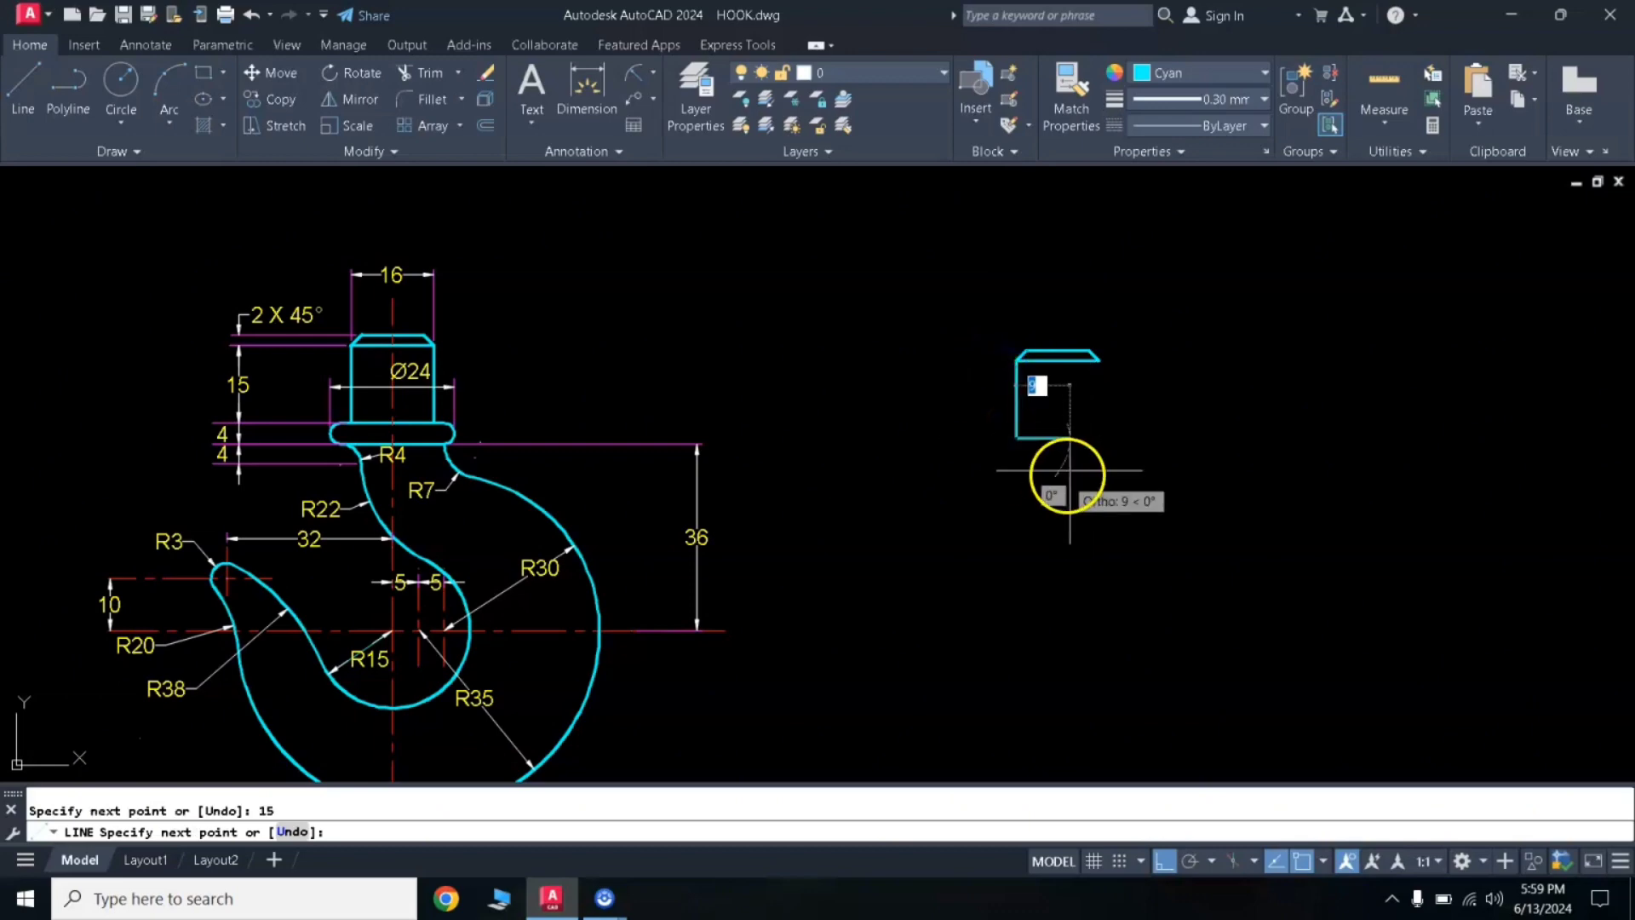
{"action": "key", "text": "Return"}
{"action": "key", "text": "Return"}
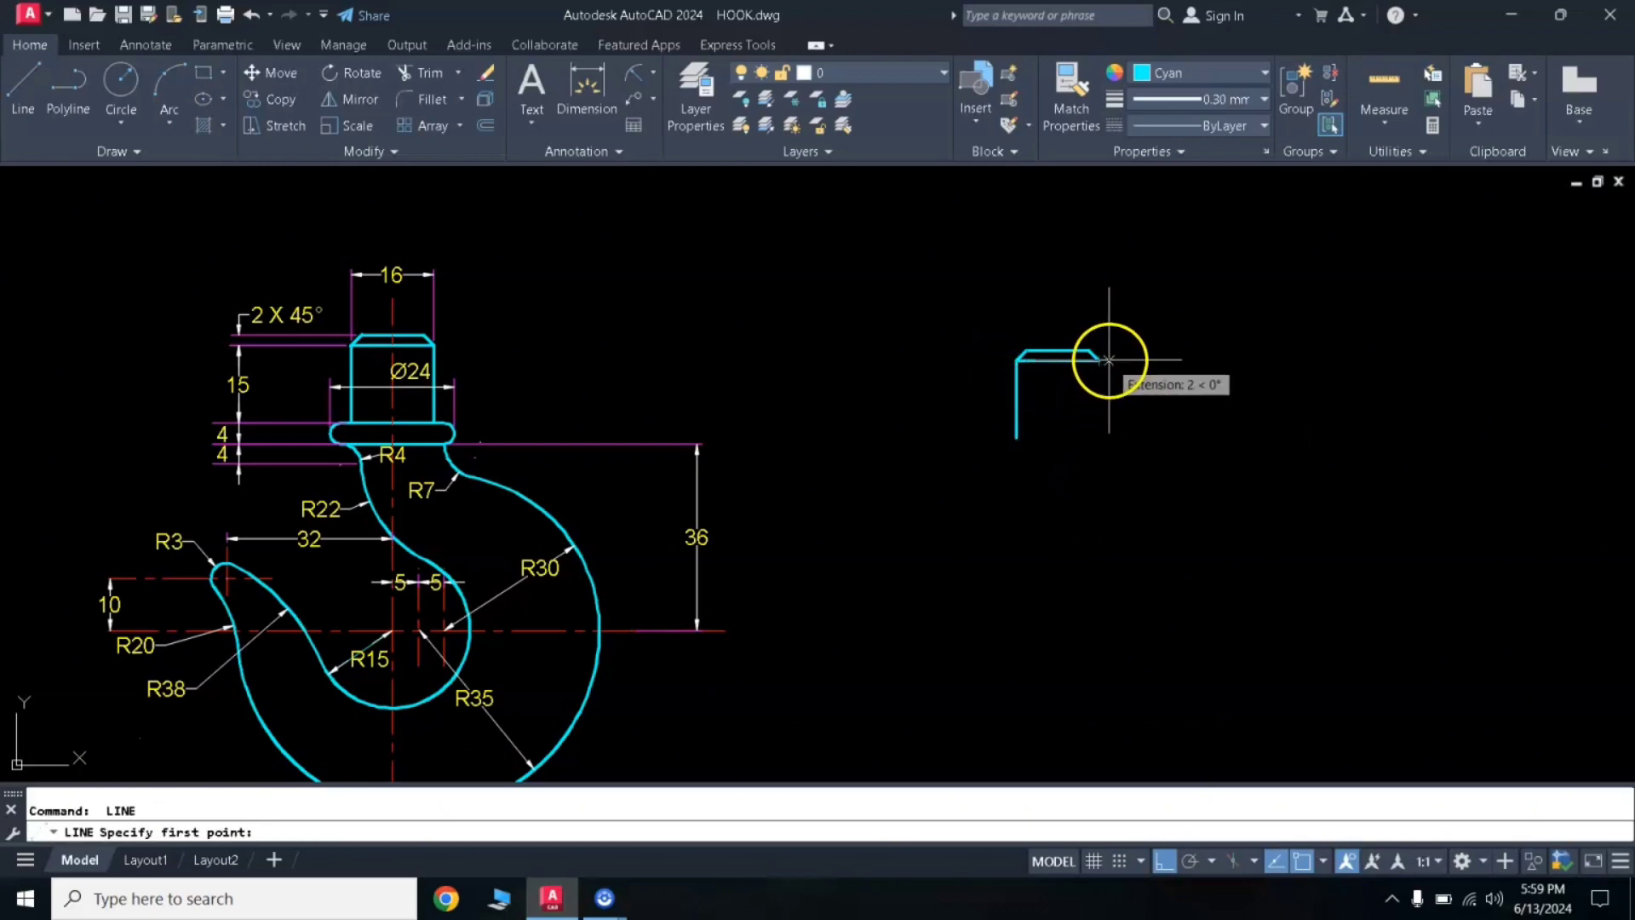
{"action": "left_click", "coordinate": [1099, 360]}
{"action": "type", "text": "15"}
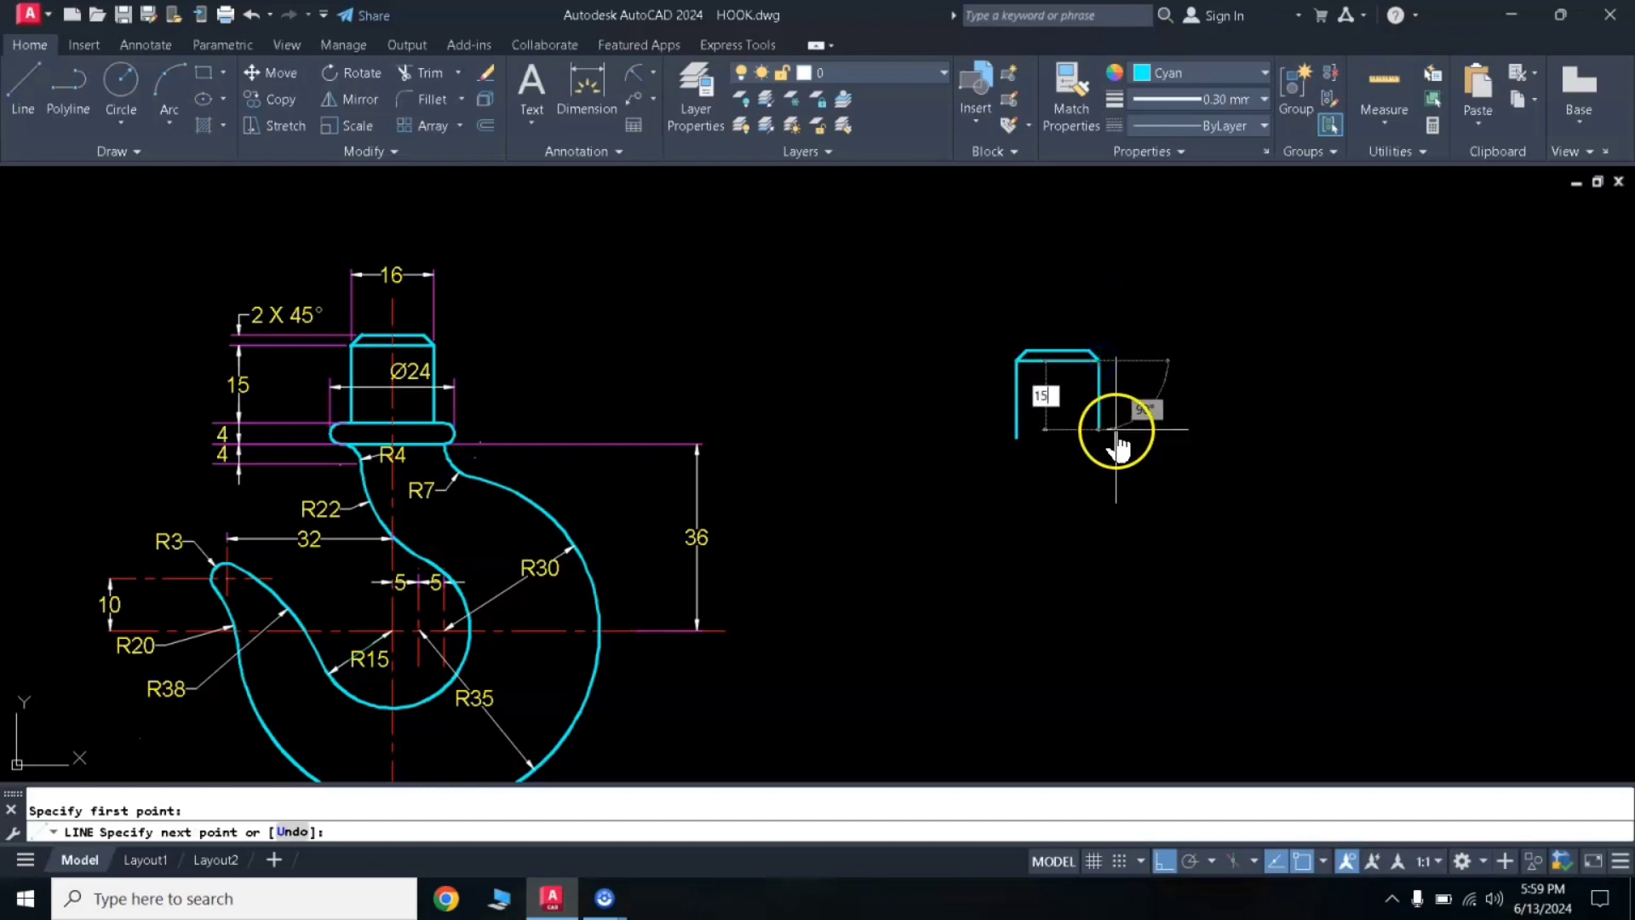
{"action": "key", "text": "Return"}
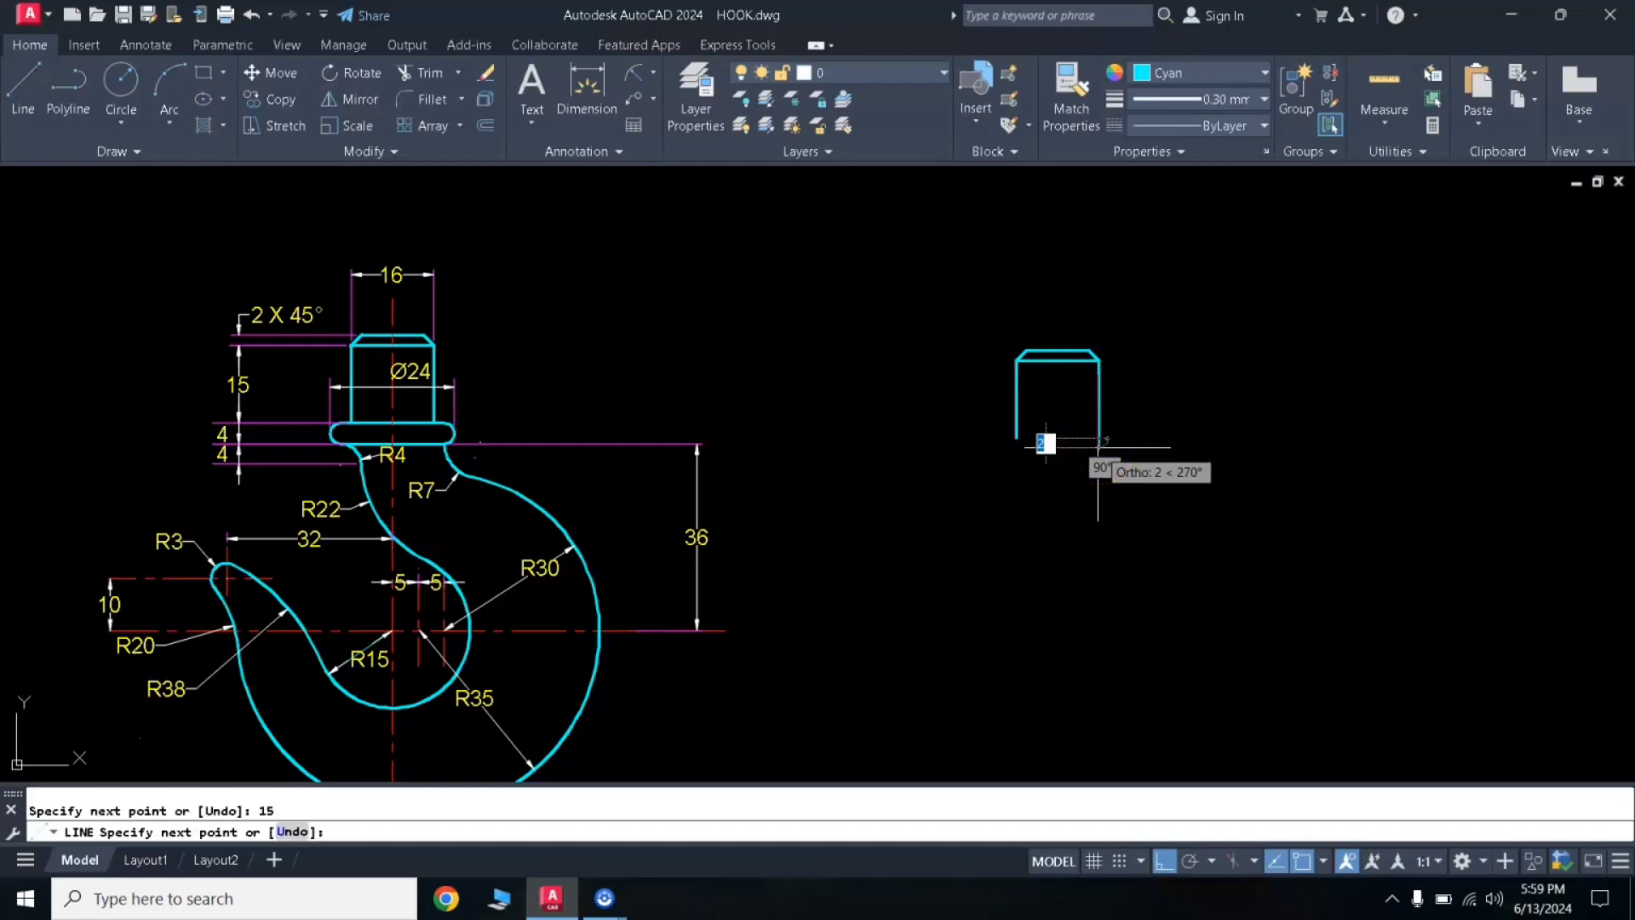
{"action": "left_click", "coordinate": [1015, 440]}
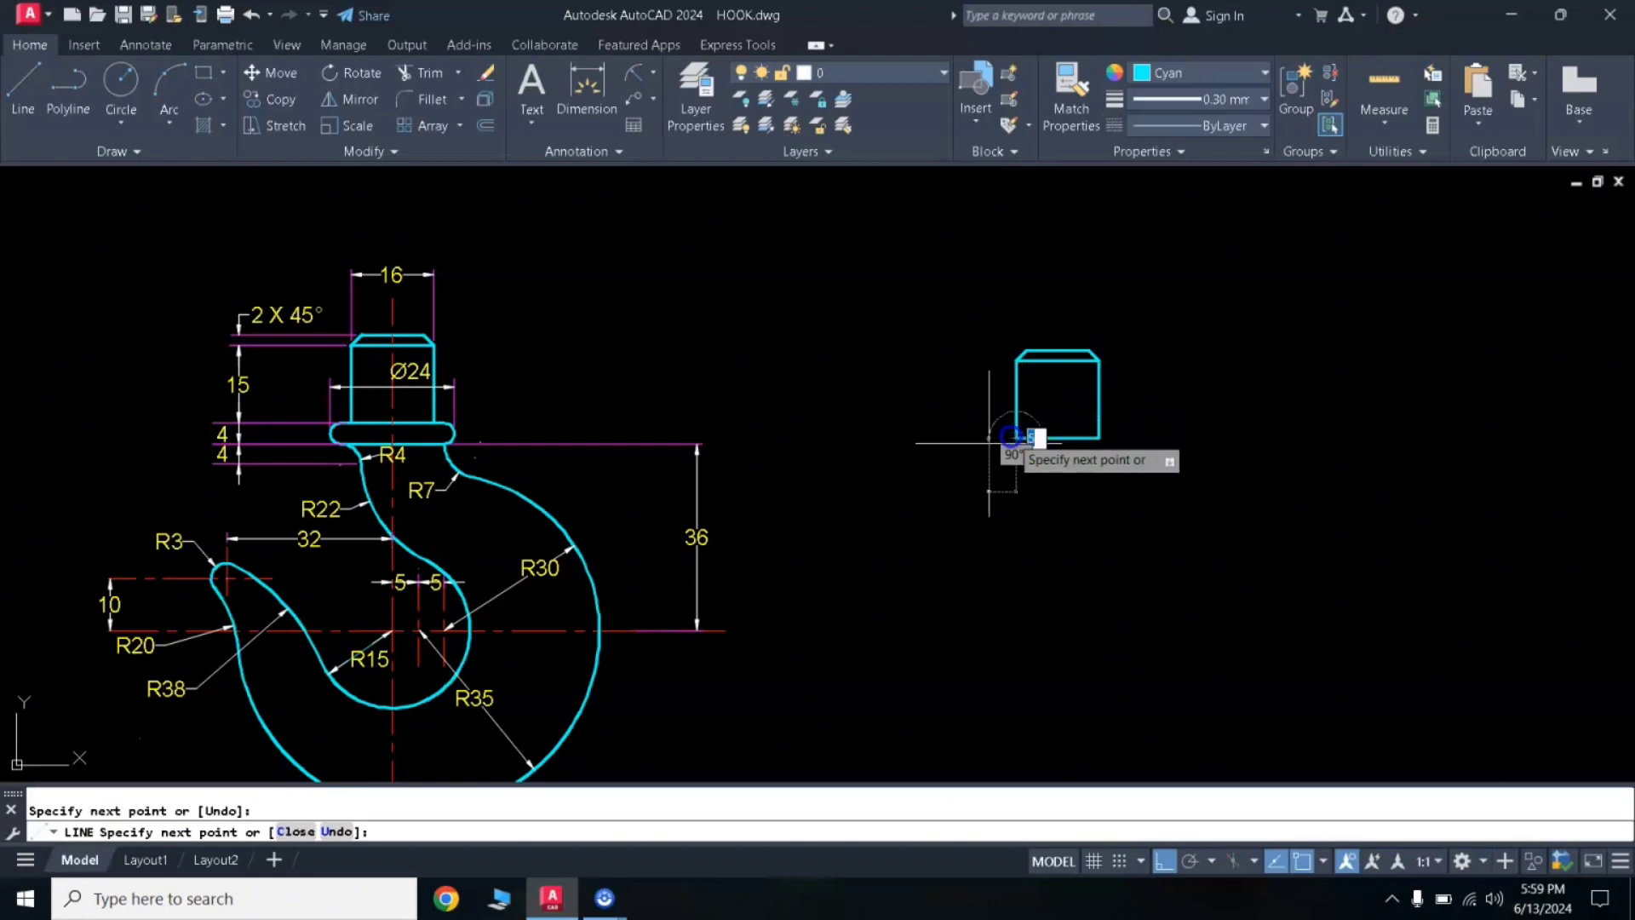
{"action": "key", "text": "Return"}
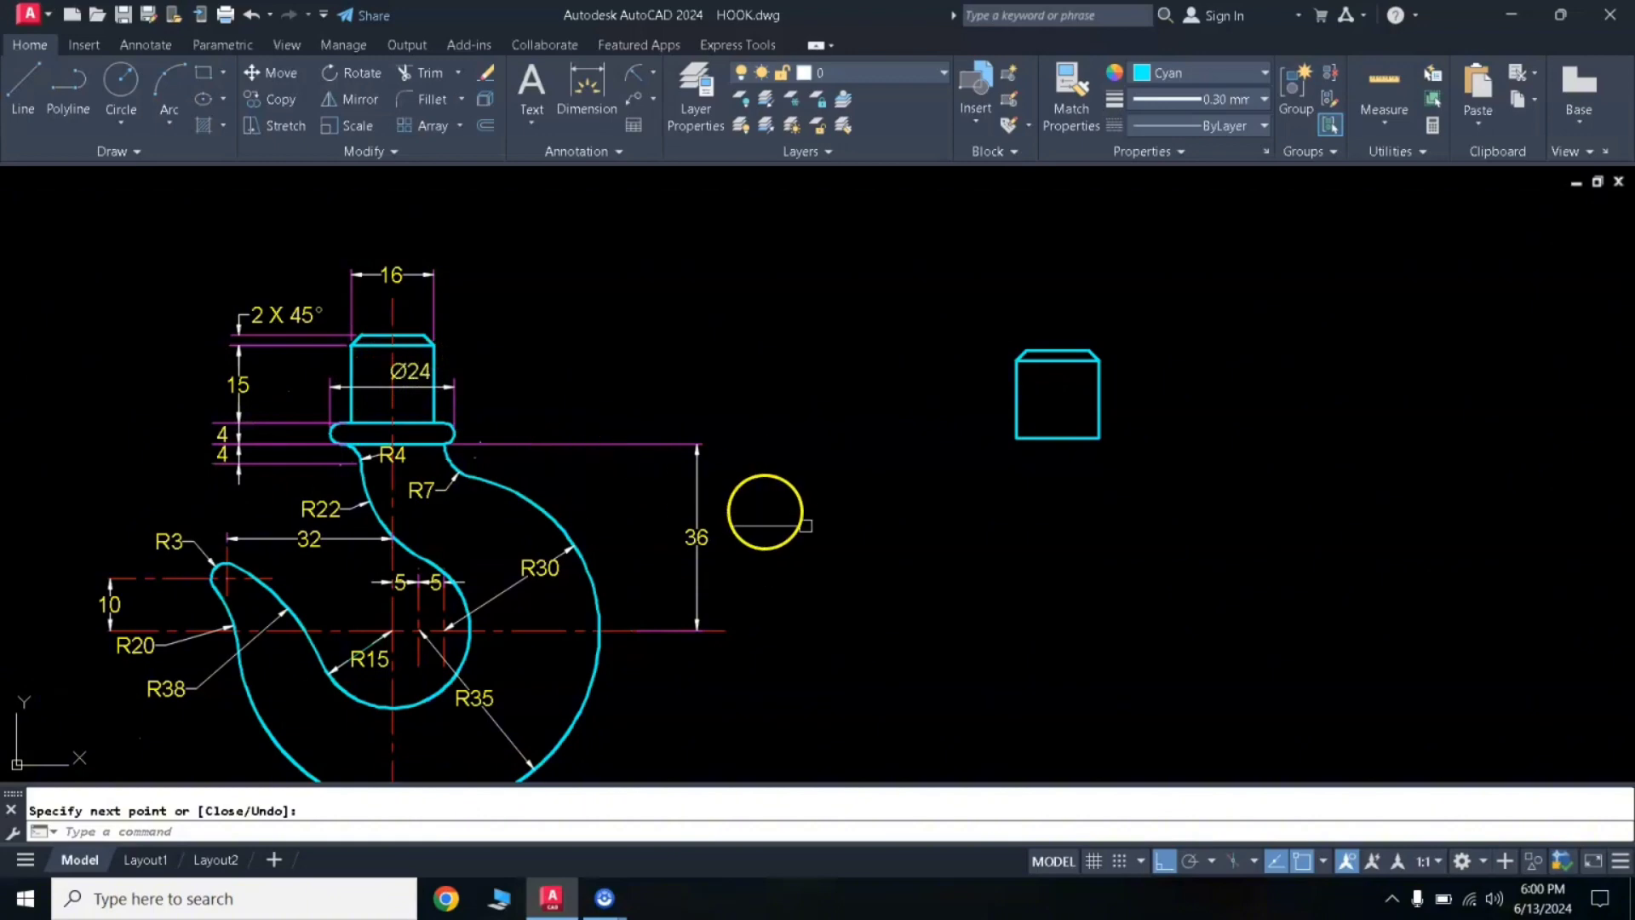
Draw a 24 by 4 rectangle below the chamfered box.
{"action": "type", "text": "rec"}
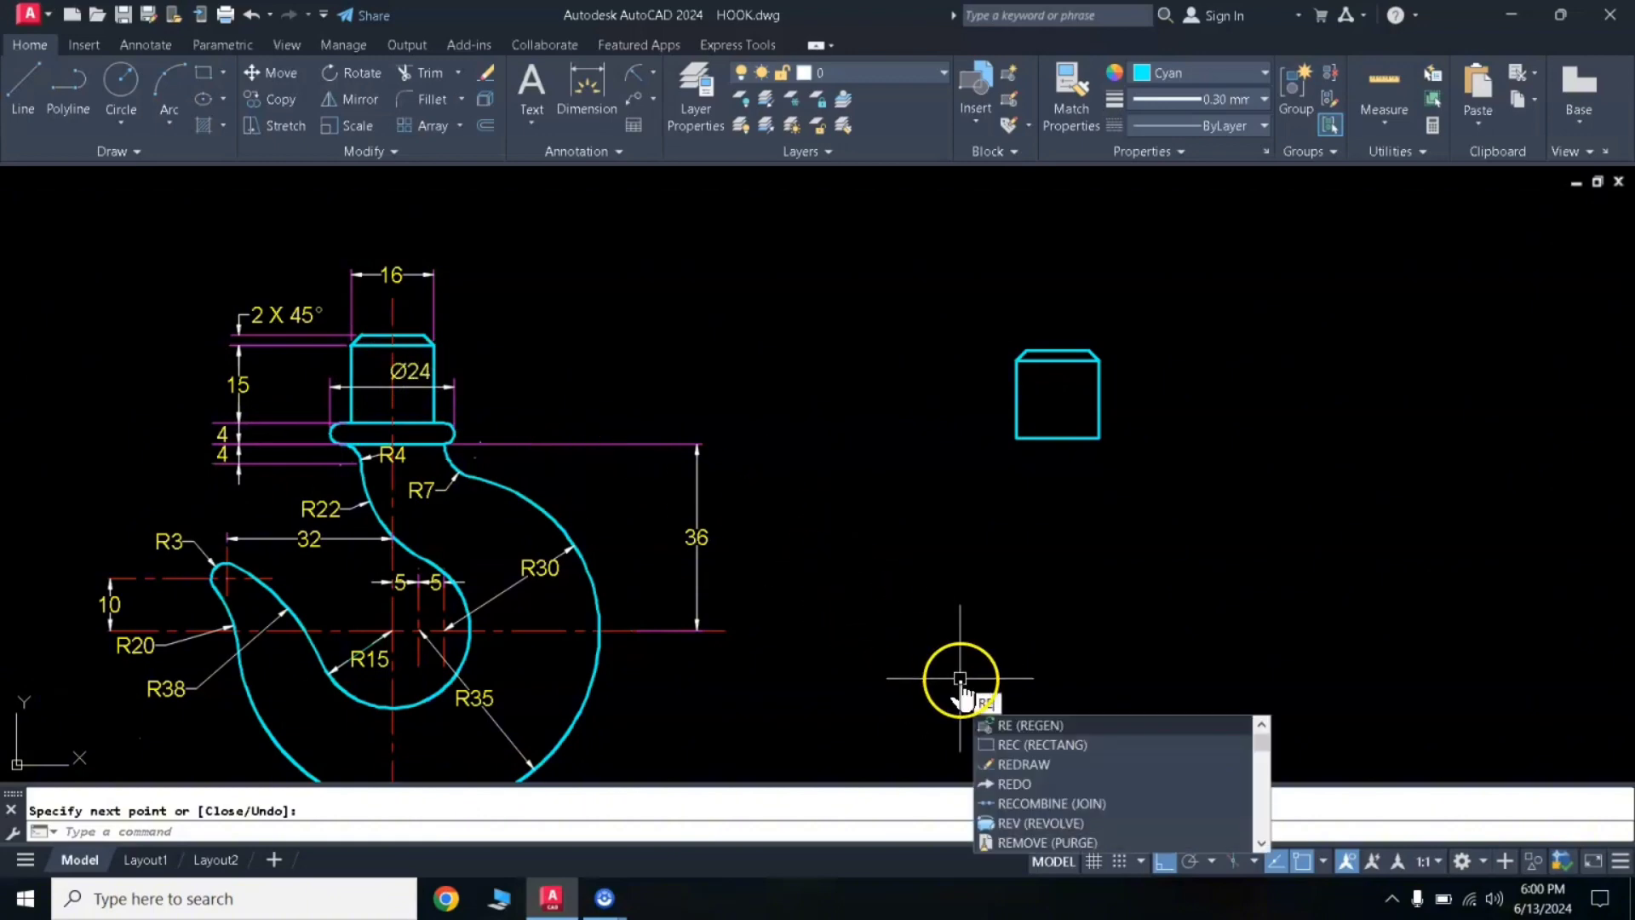
{"action": "key", "text": "Return"}
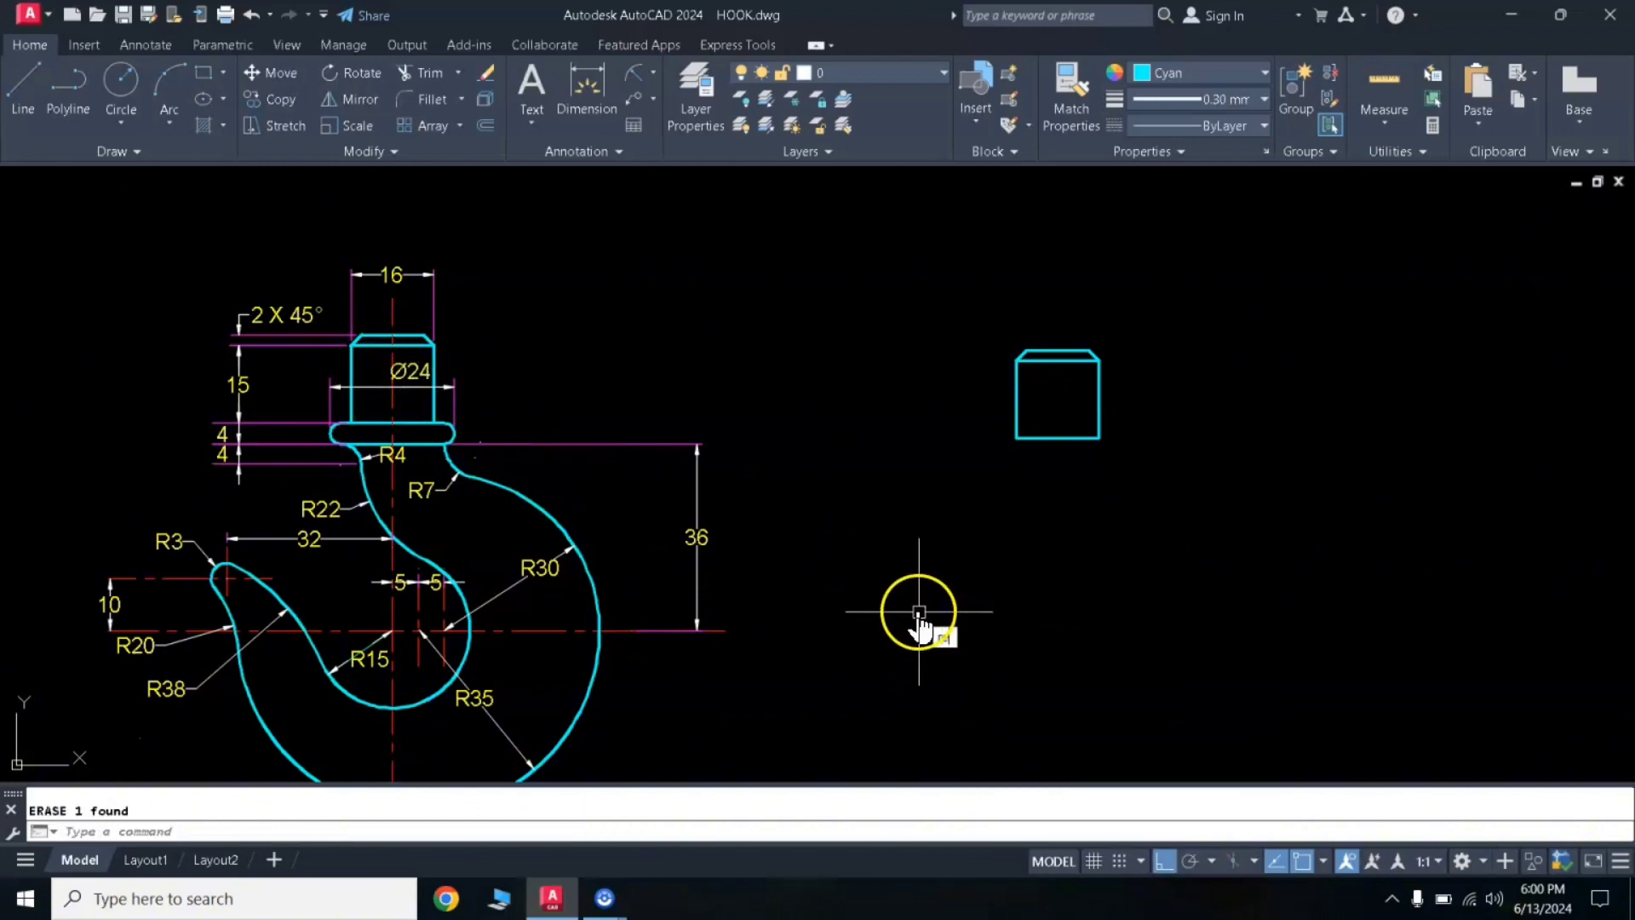
{"action": "left_click", "coordinate": [935, 623]}
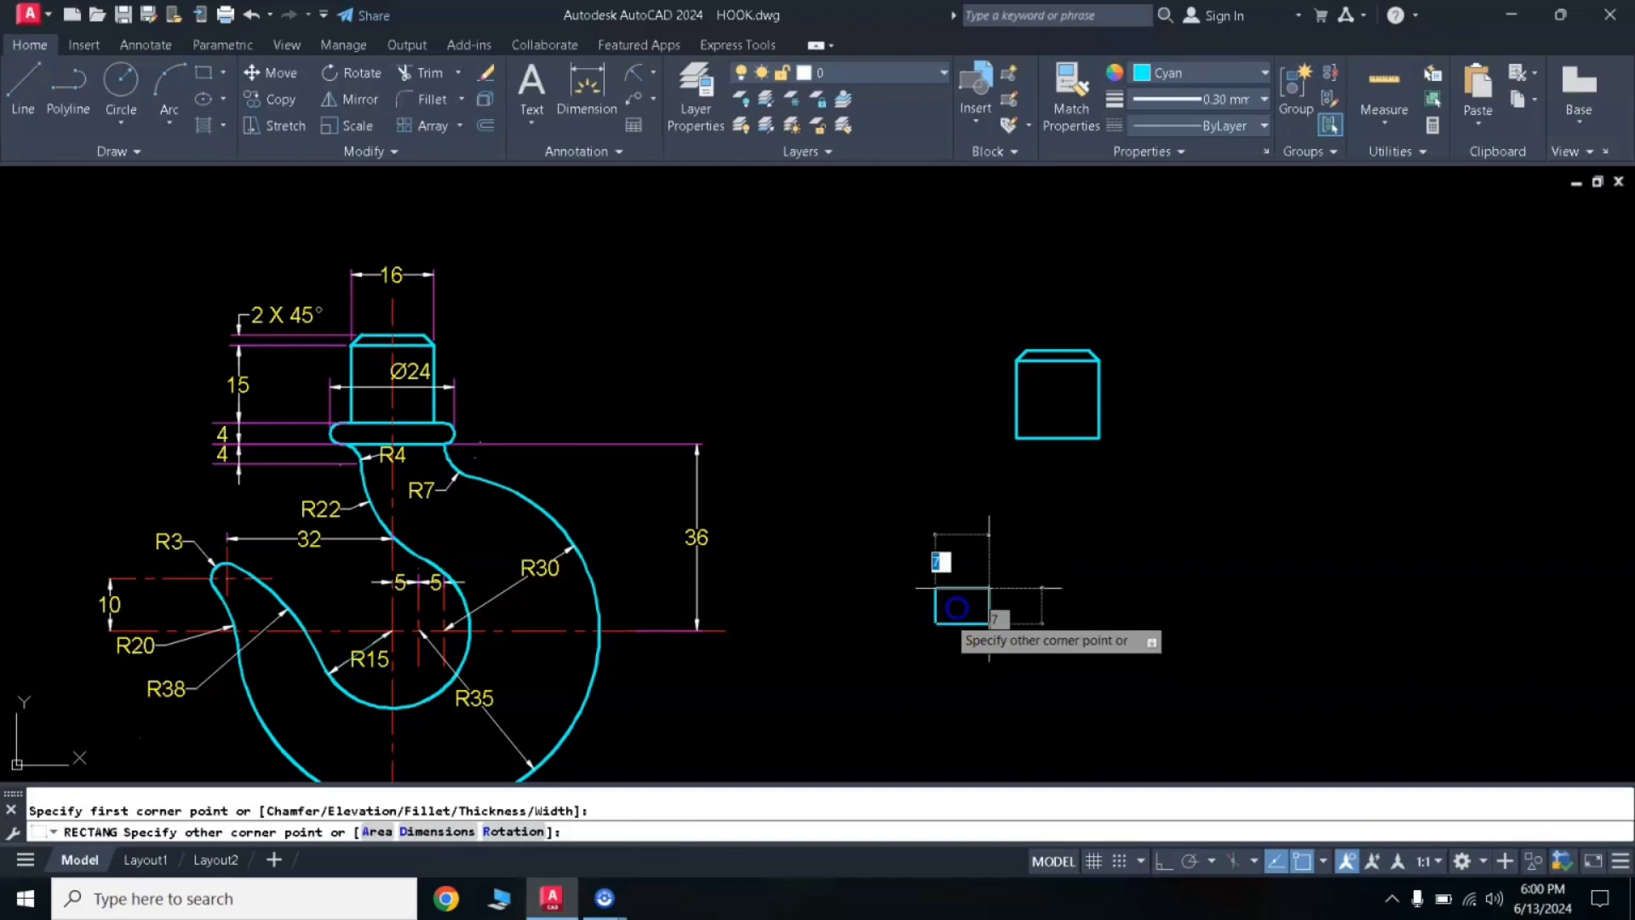
{"action": "left_click", "coordinate": [457, 833]}
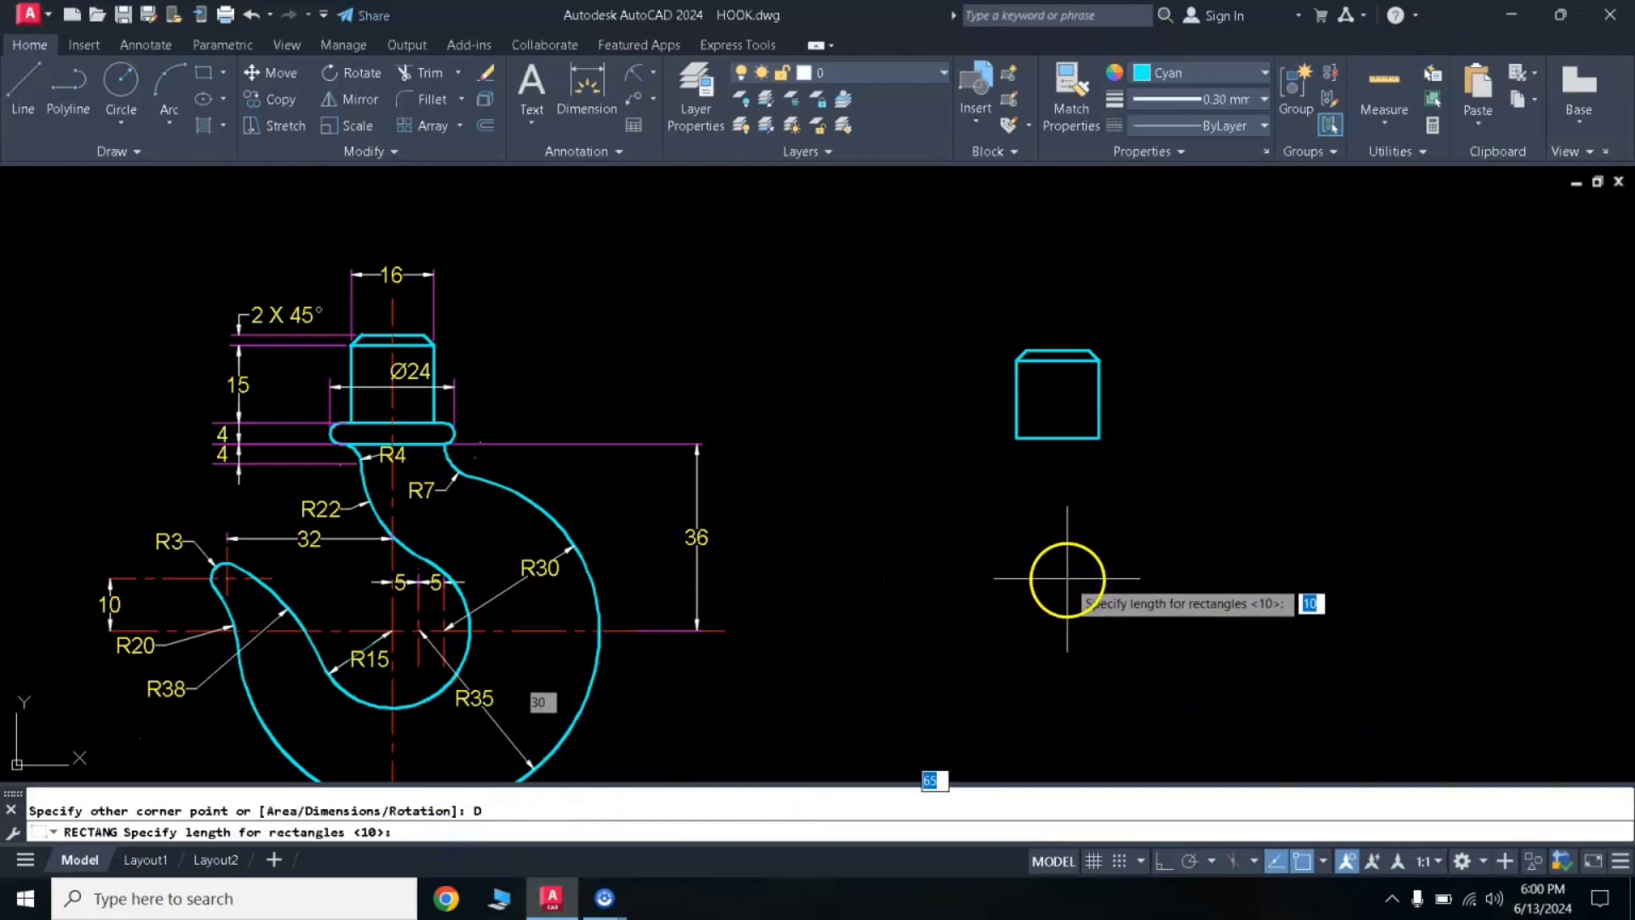
{"action": "key", "text": "Return"}
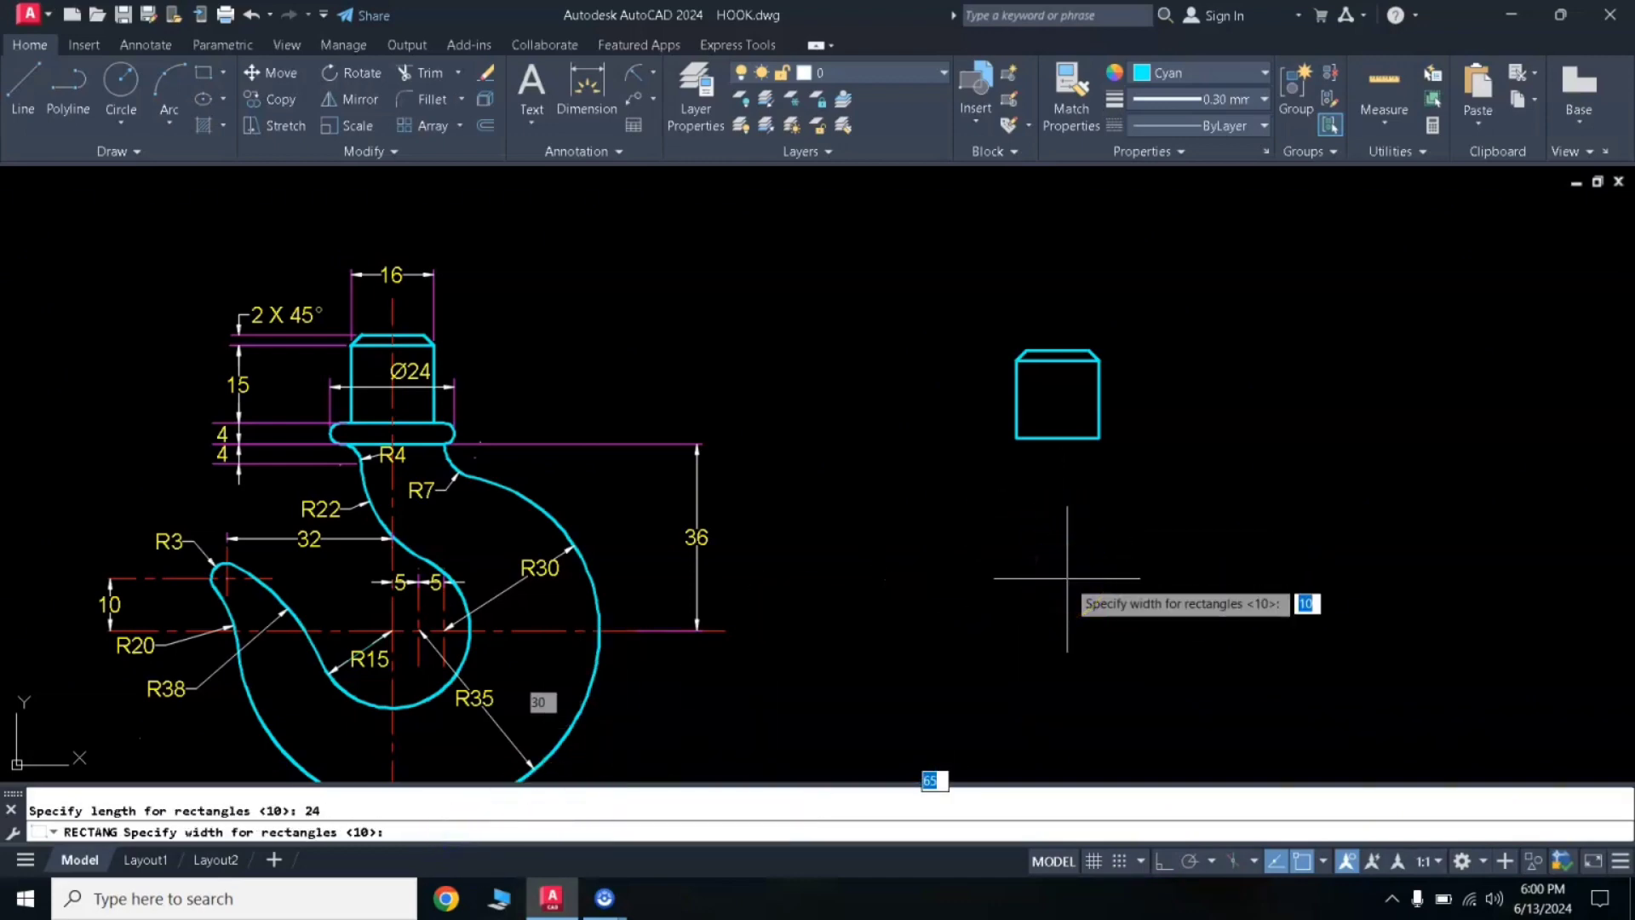
{"action": "type", "text": "4"}
{"action": "key", "text": "Return"}
{"action": "left_click", "coordinate": [1105, 543]}
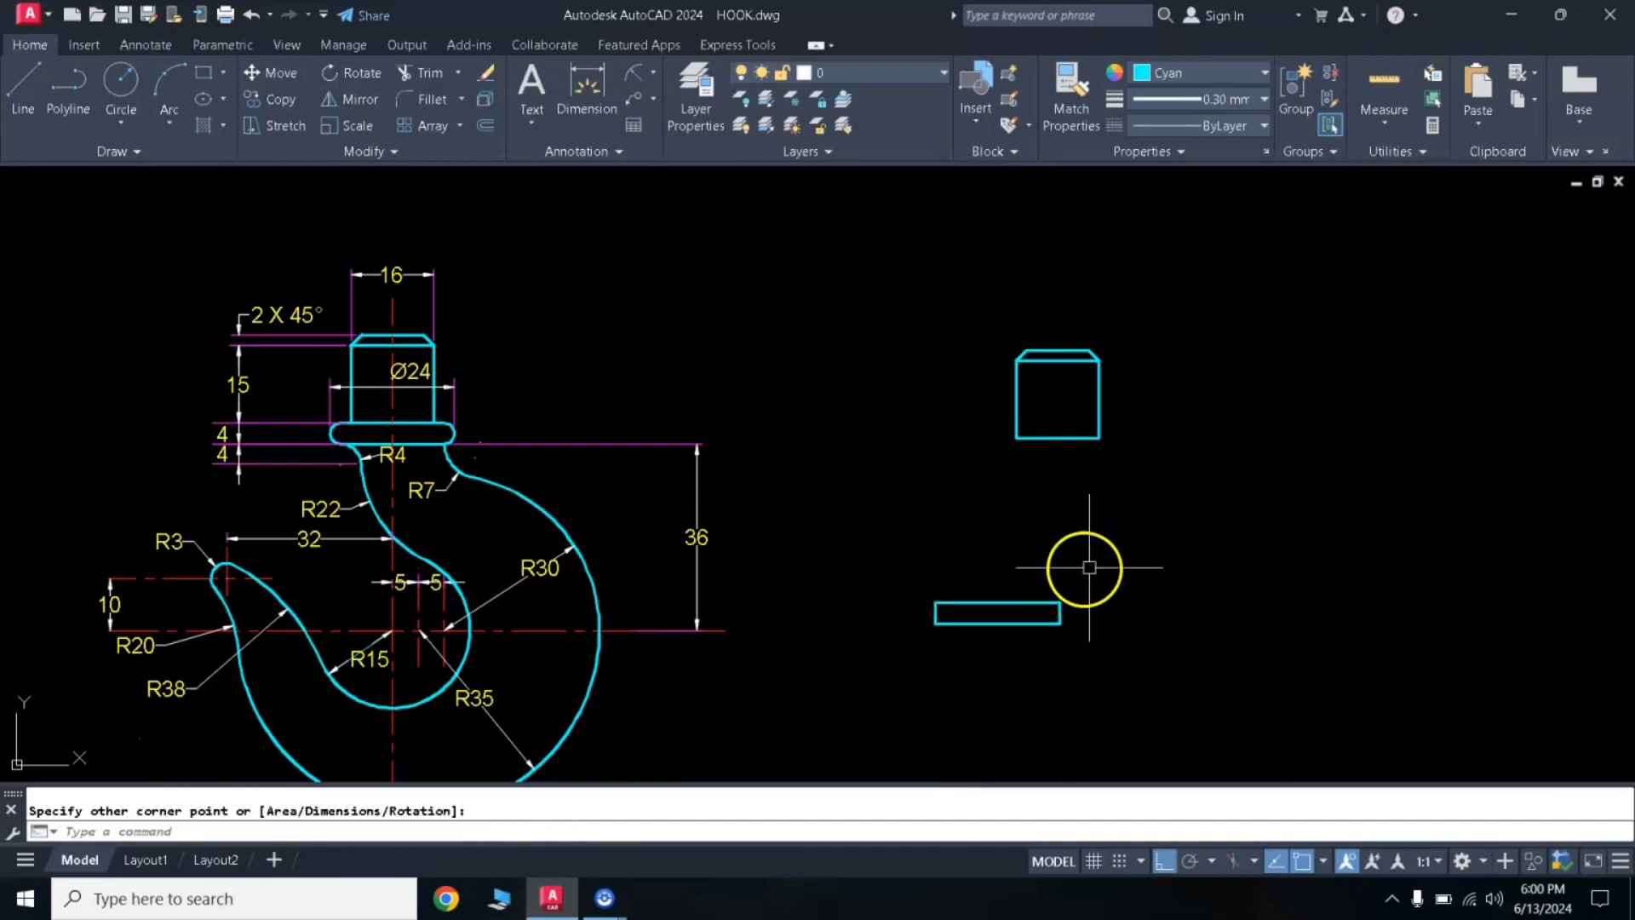
Move the rectangle from its top midpoint to the box's bottom midpoint.
{"action": "left_click", "coordinate": [1054, 544]}
{"action": "left_click", "coordinate": [897, 653]}
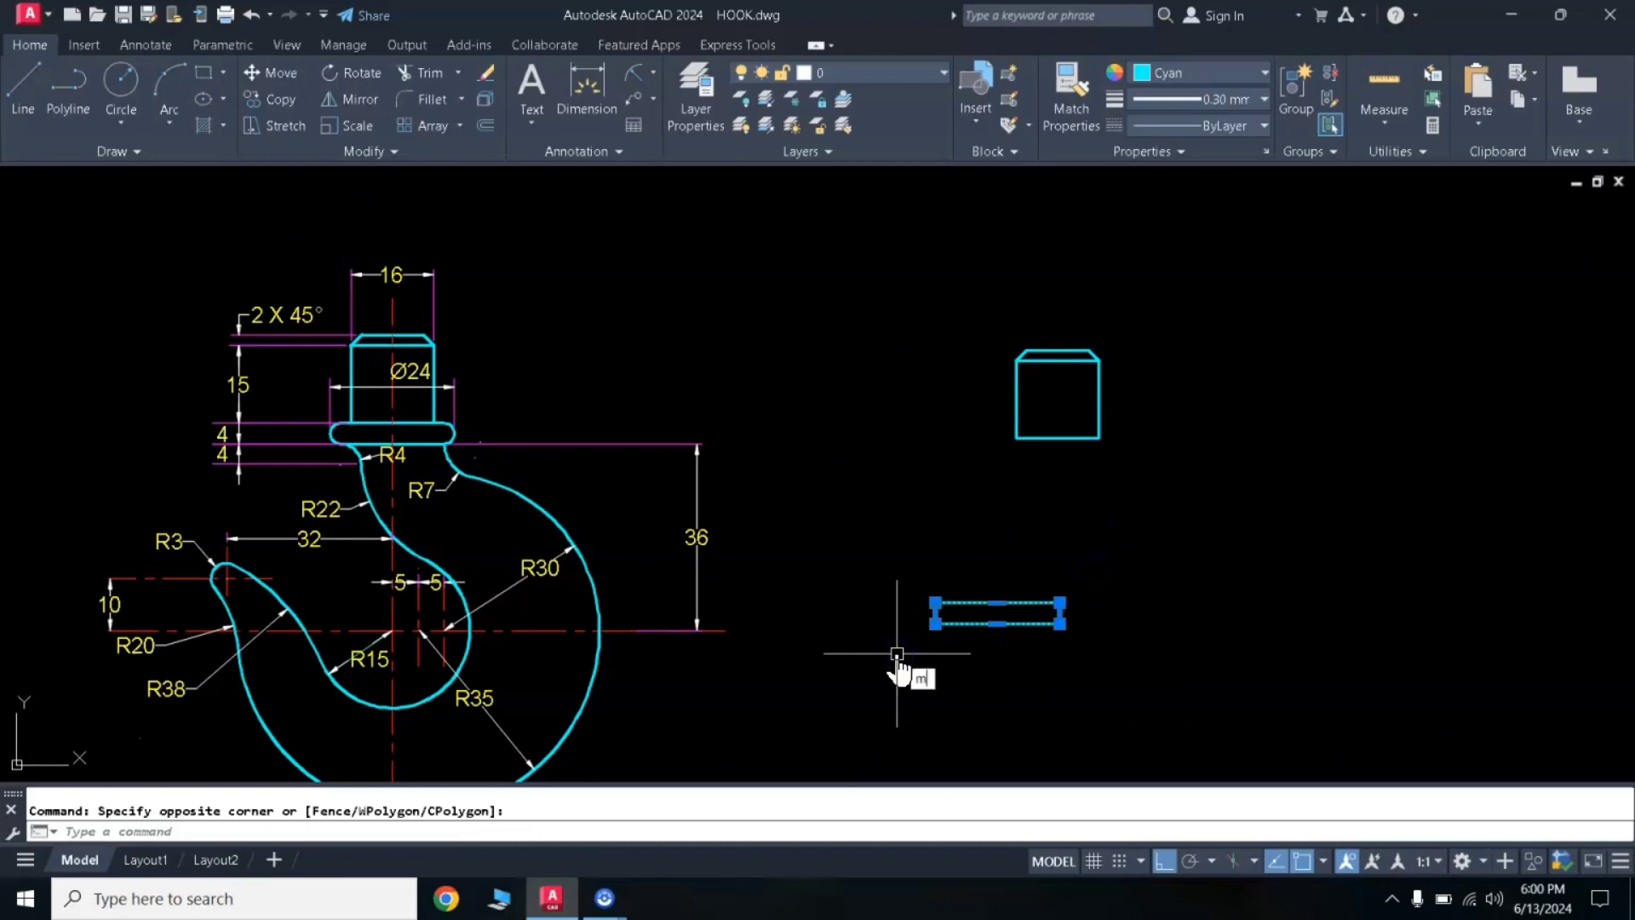
{"action": "key", "text": "Return"}
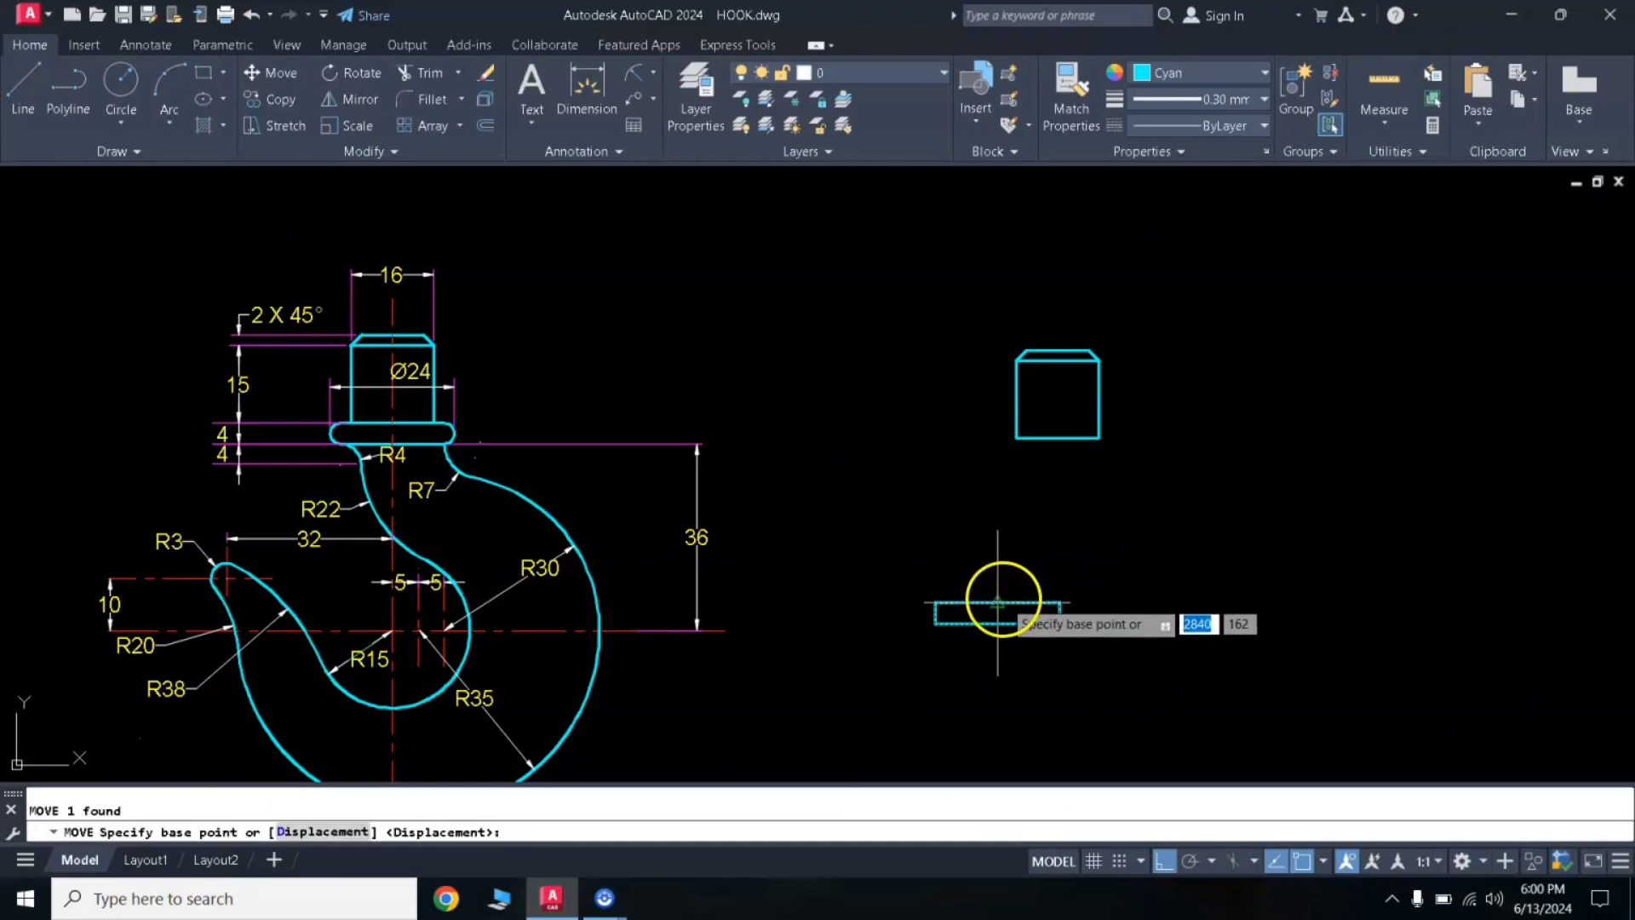
{"action": "left_click", "coordinate": [998, 603]}
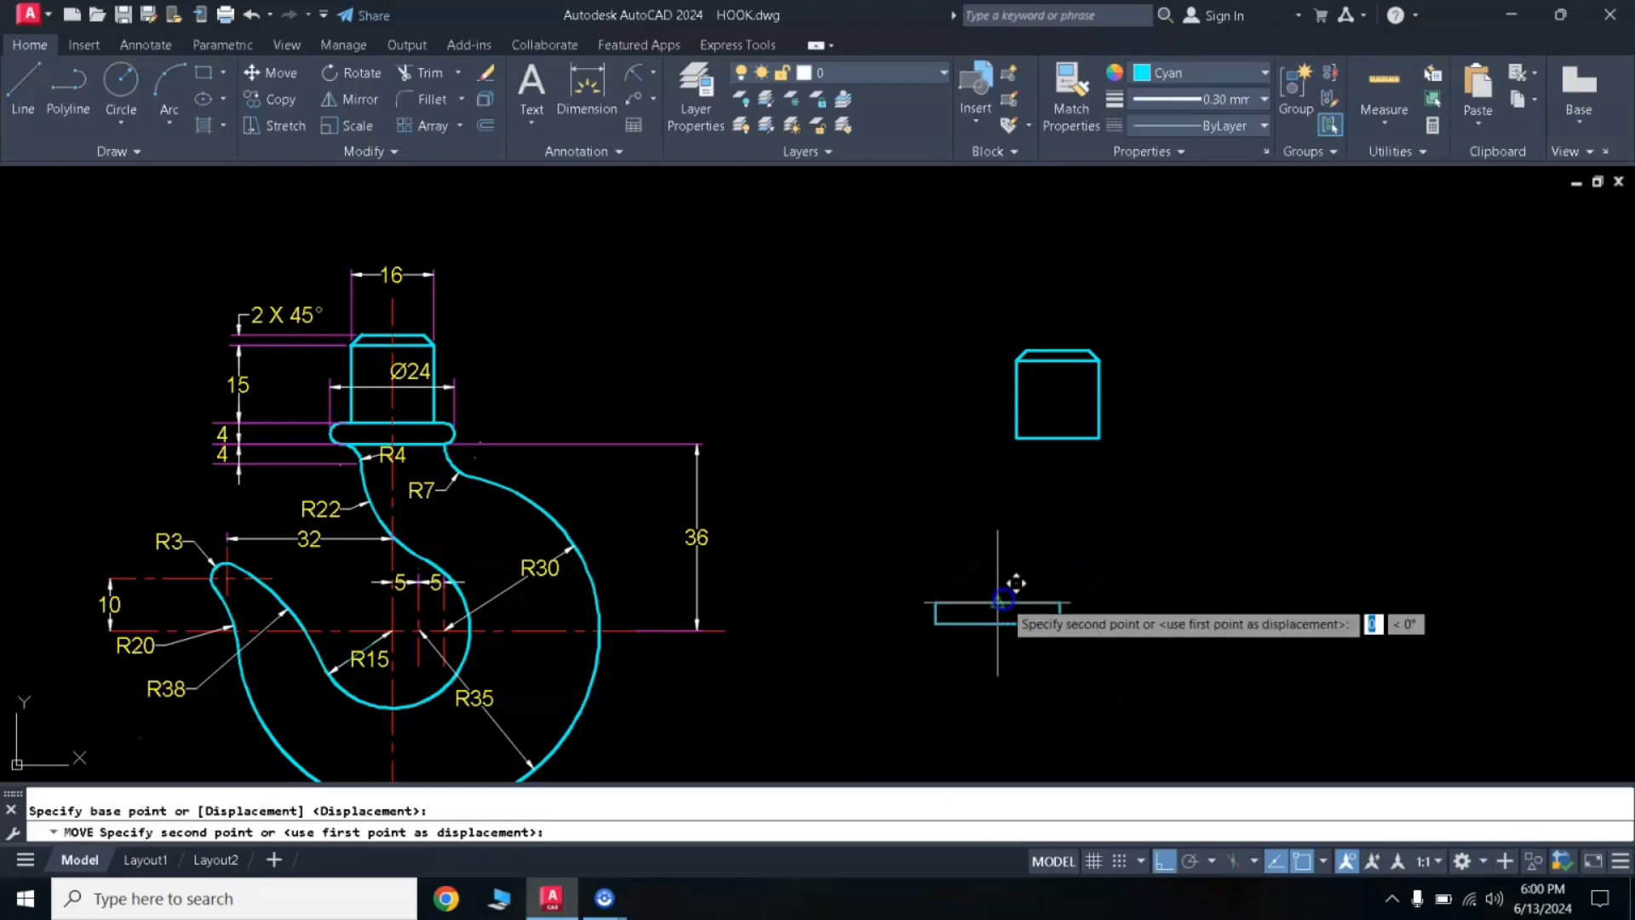
{"action": "left_click", "coordinate": [1057, 438]}
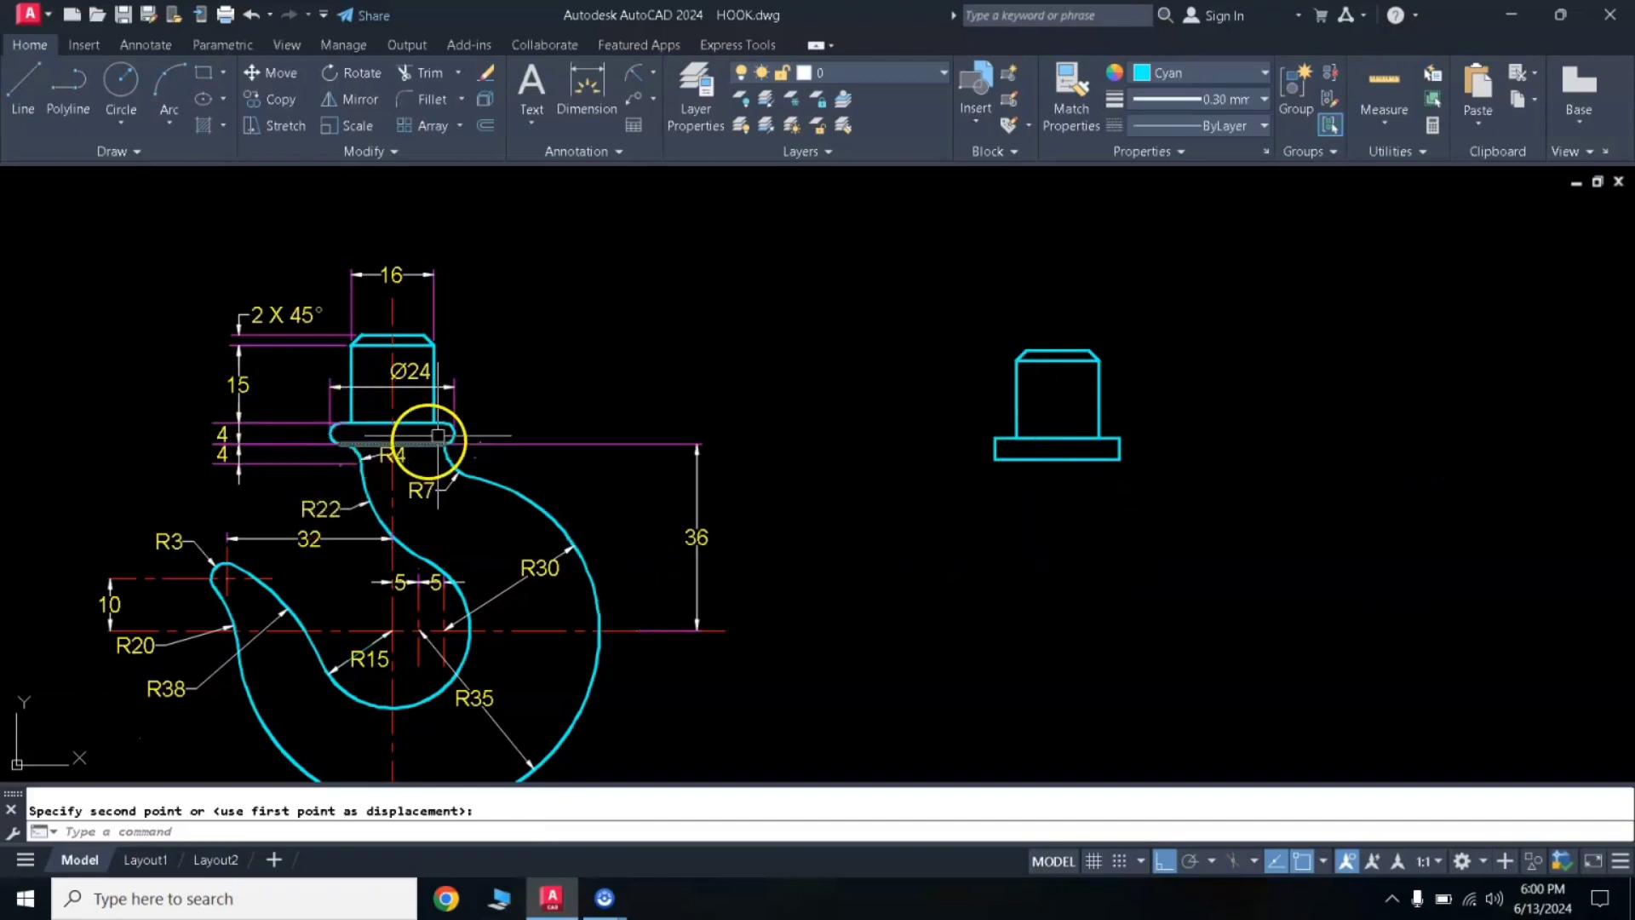
{"action": "scroll", "coordinate": [1088, 443], "scroll_direction": "up", "scroll_amount": 2}
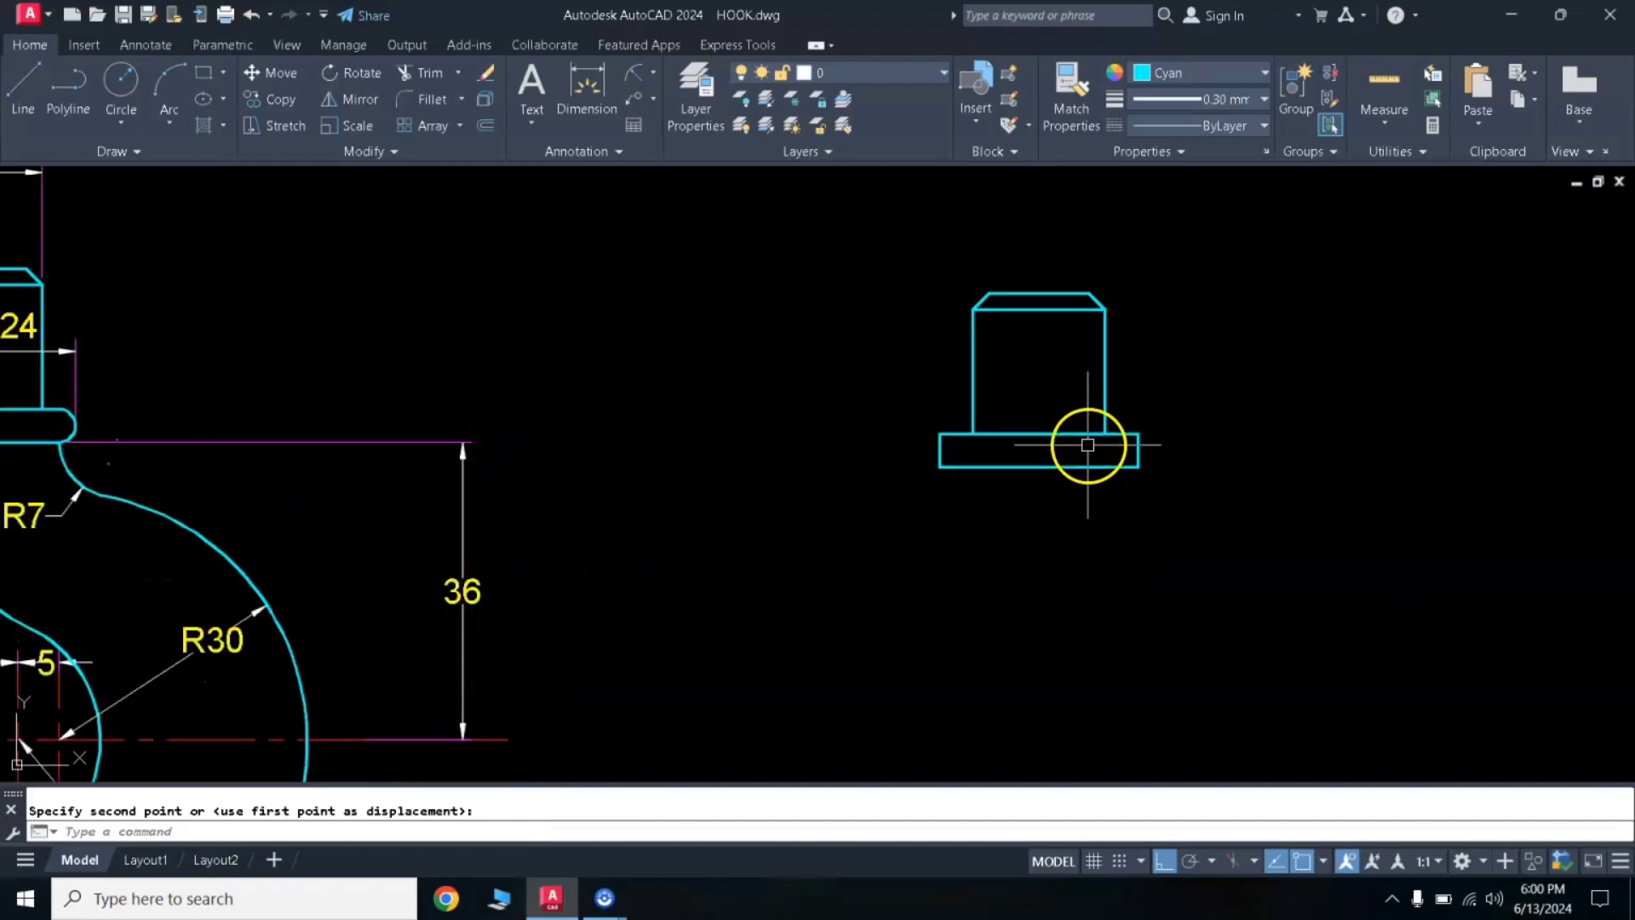
{"action": "middle_click_drag", "start_coordinate": [1088, 444], "coordinate": [1272, 469]}
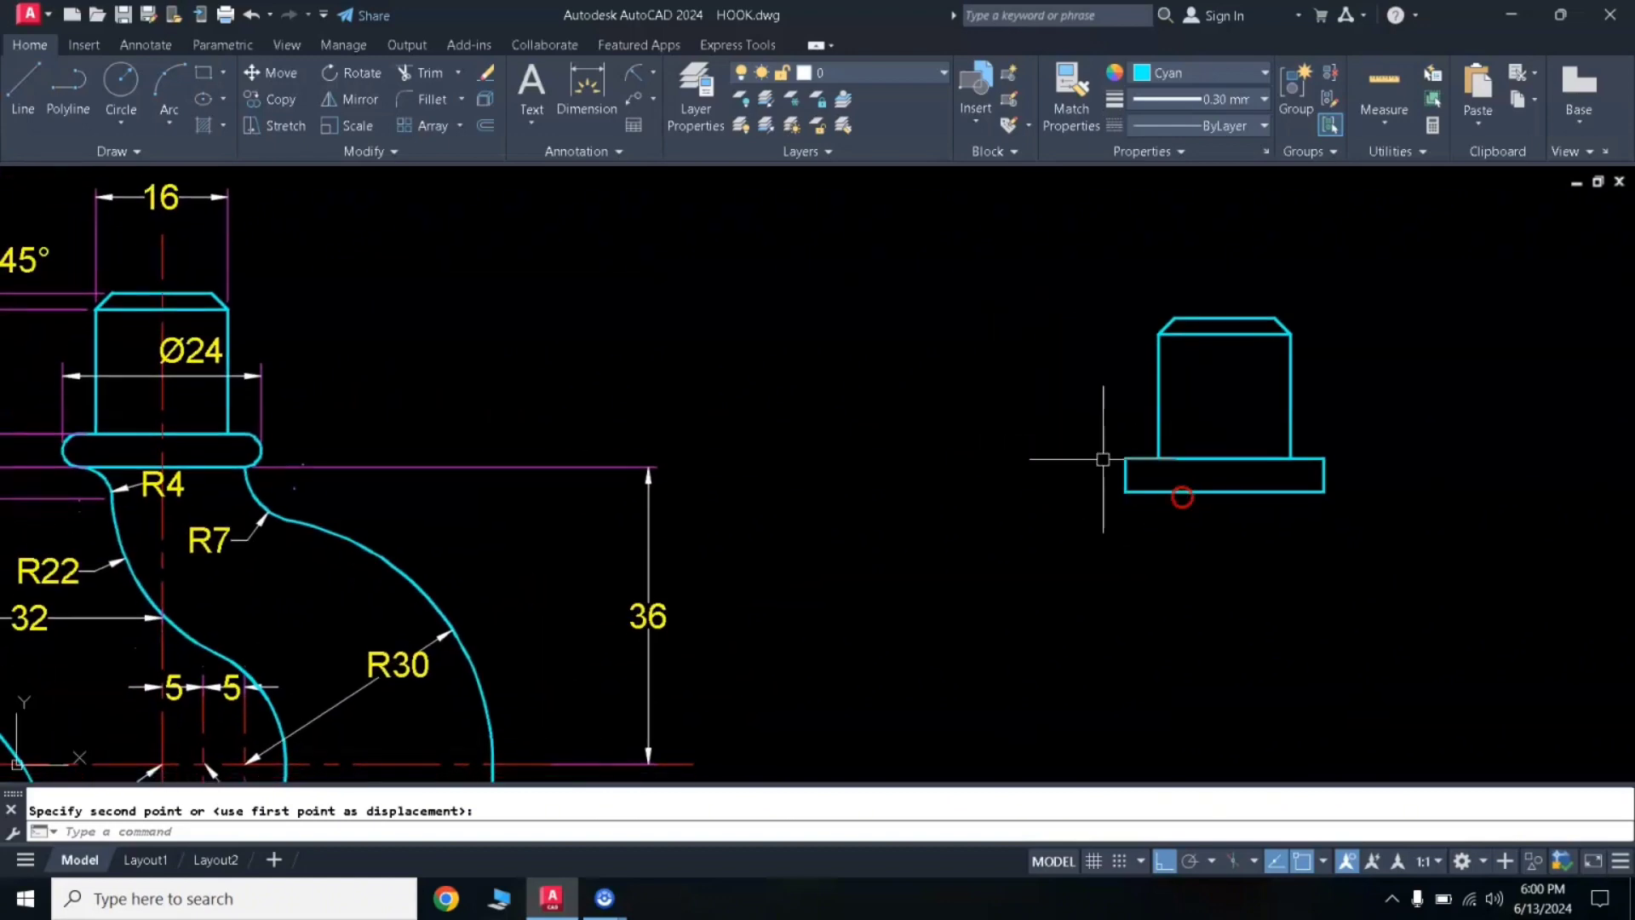
Draw a Tan, Tan, Tan circle inside the collar's left end and another inside its right end.
{"action": "left_click", "coordinate": [121, 128]}
{"action": "left_click", "coordinate": [178, 364]}
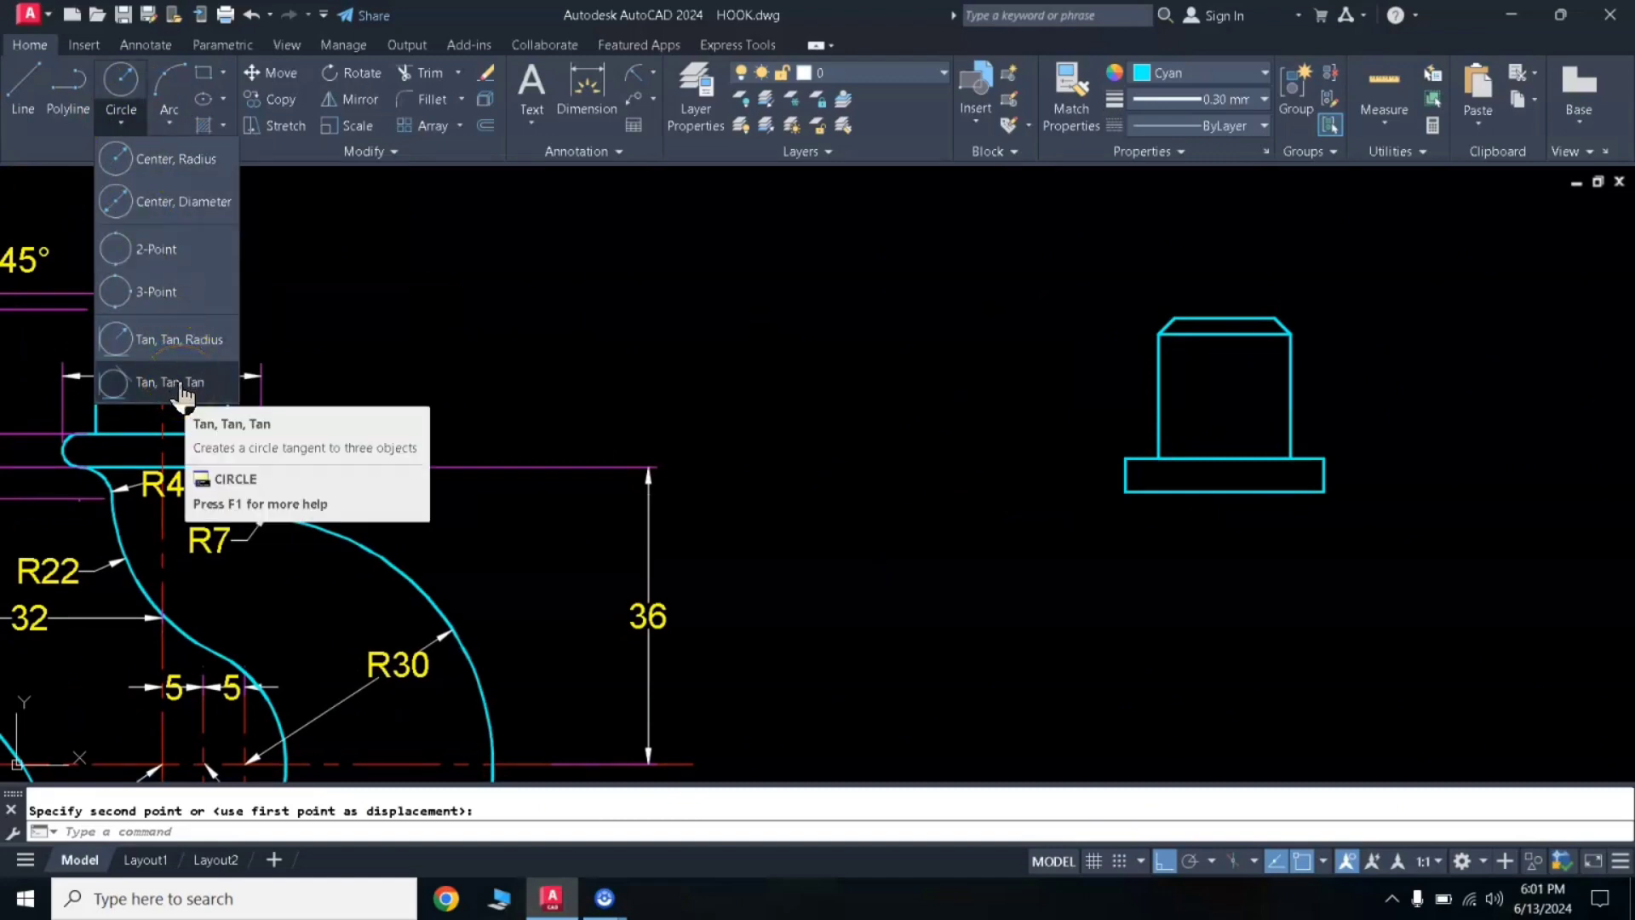
{"action": "left_click", "coordinate": [181, 387]}
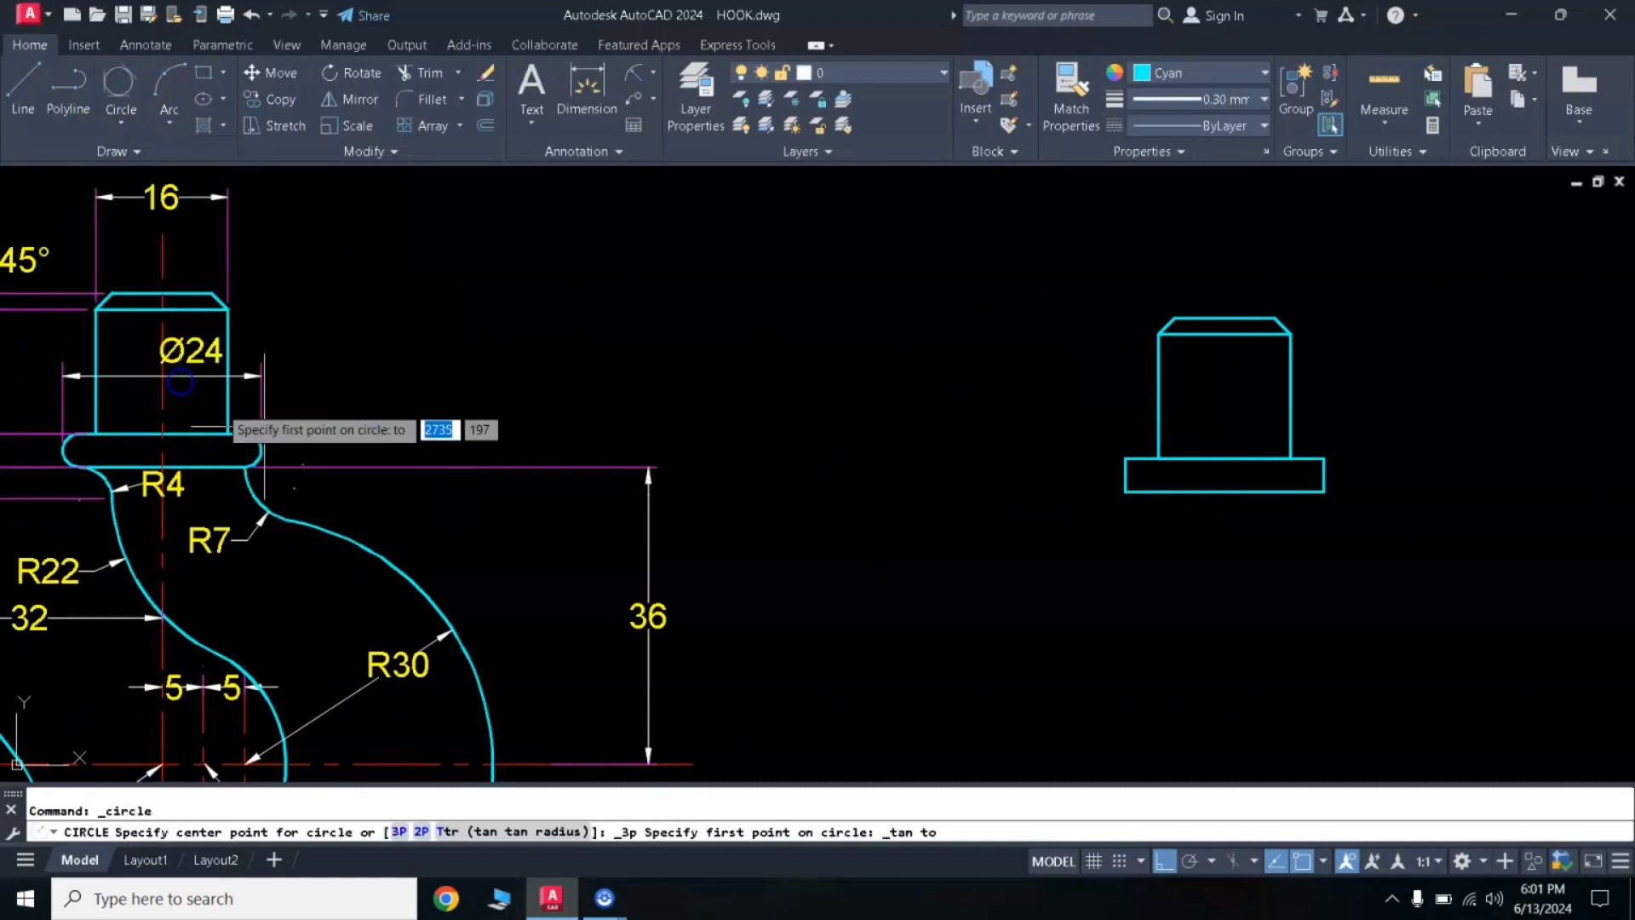
{"action": "left_click", "coordinate": [1146, 459]}
{"action": "left_click", "coordinate": [1128, 473]}
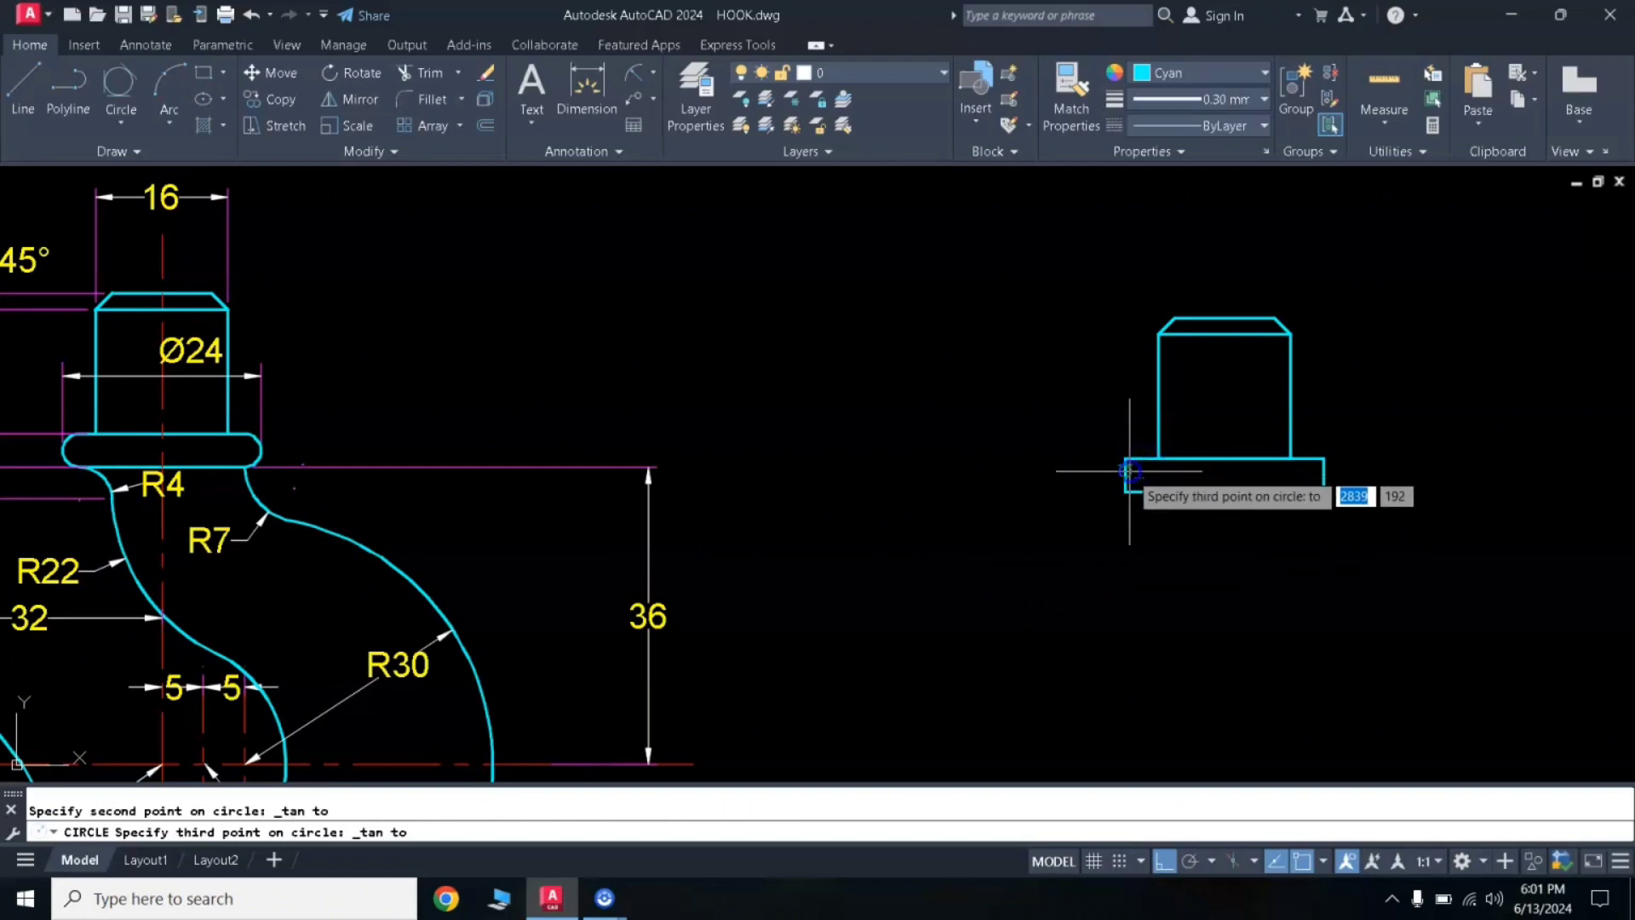
{"action": "left_click", "coordinate": [1146, 492]}
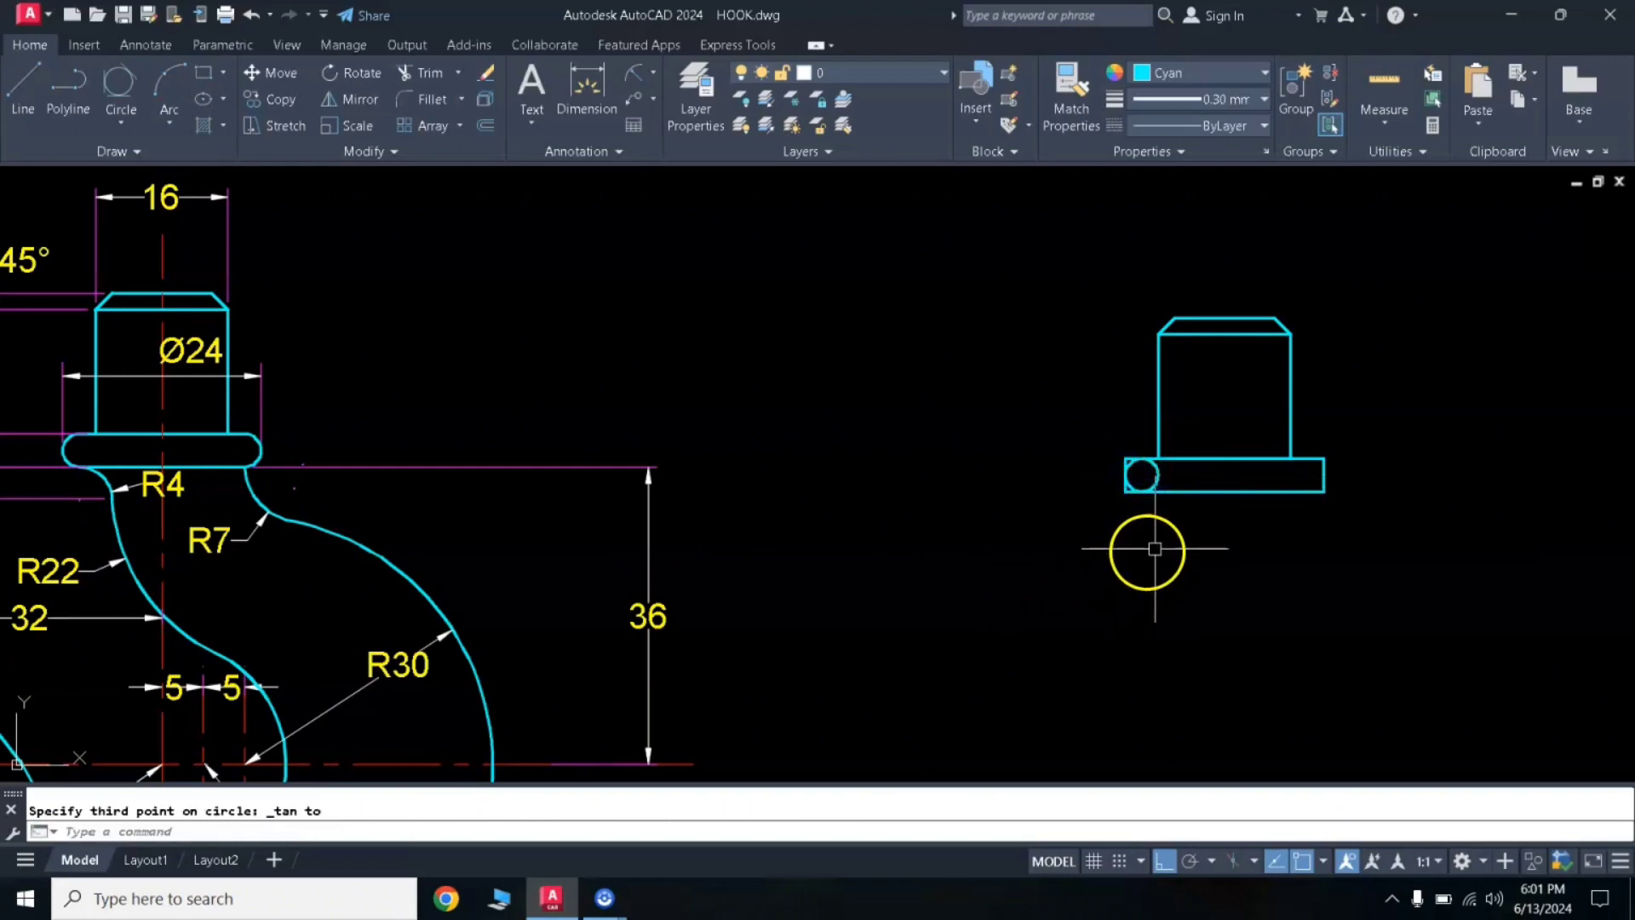
{"action": "left_click", "coordinate": [122, 107]}
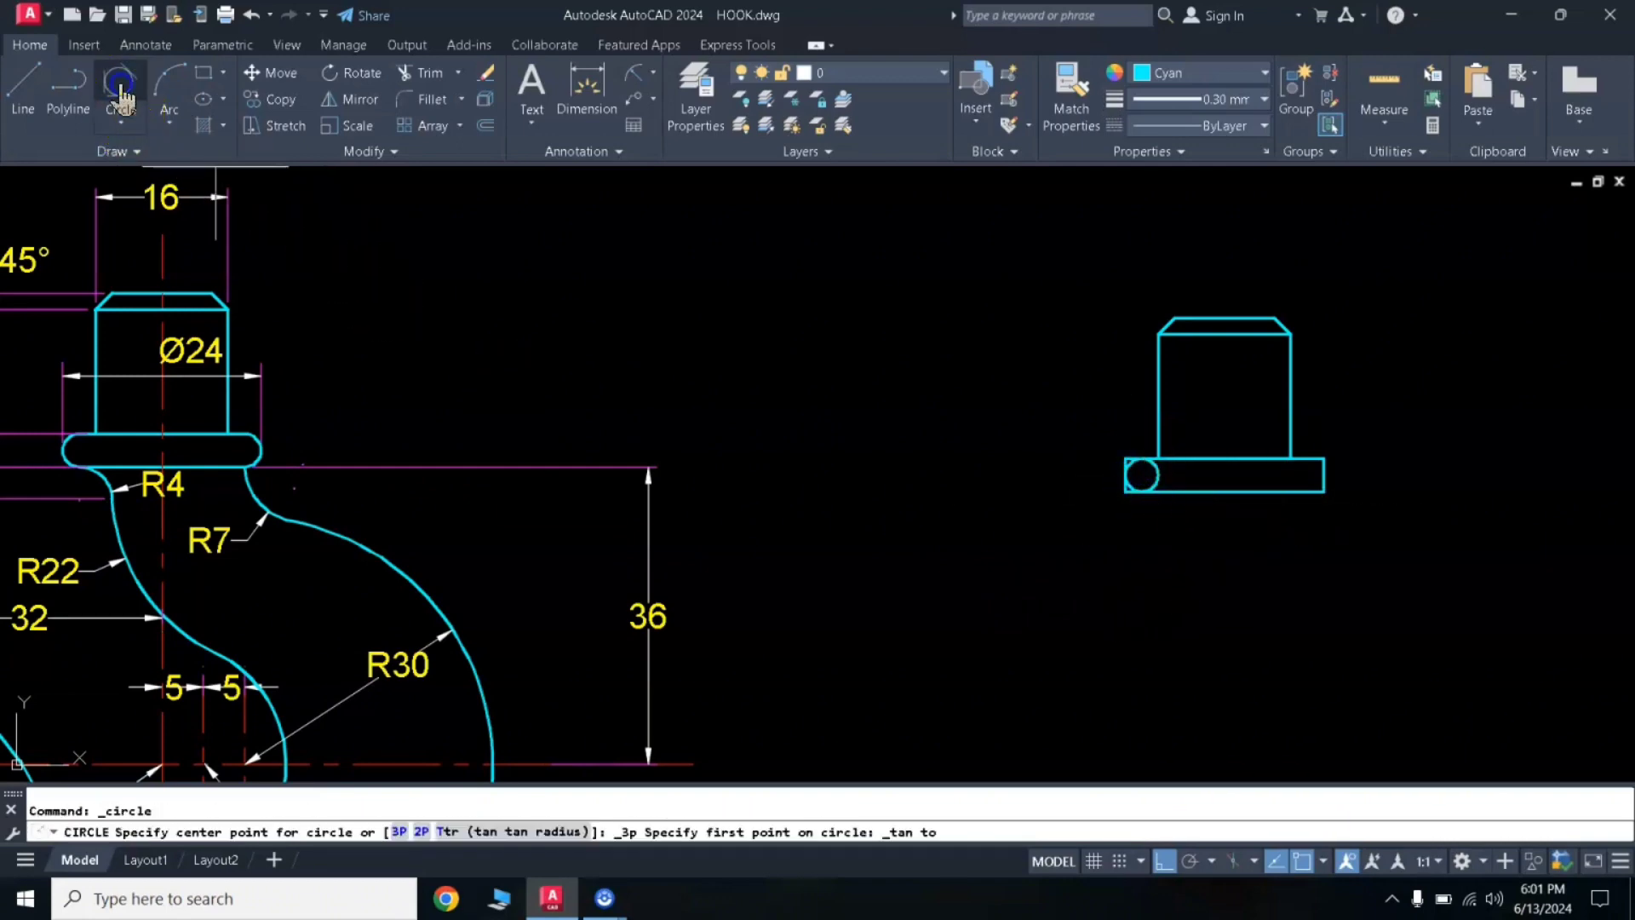
{"action": "left_click", "coordinate": [1304, 459]}
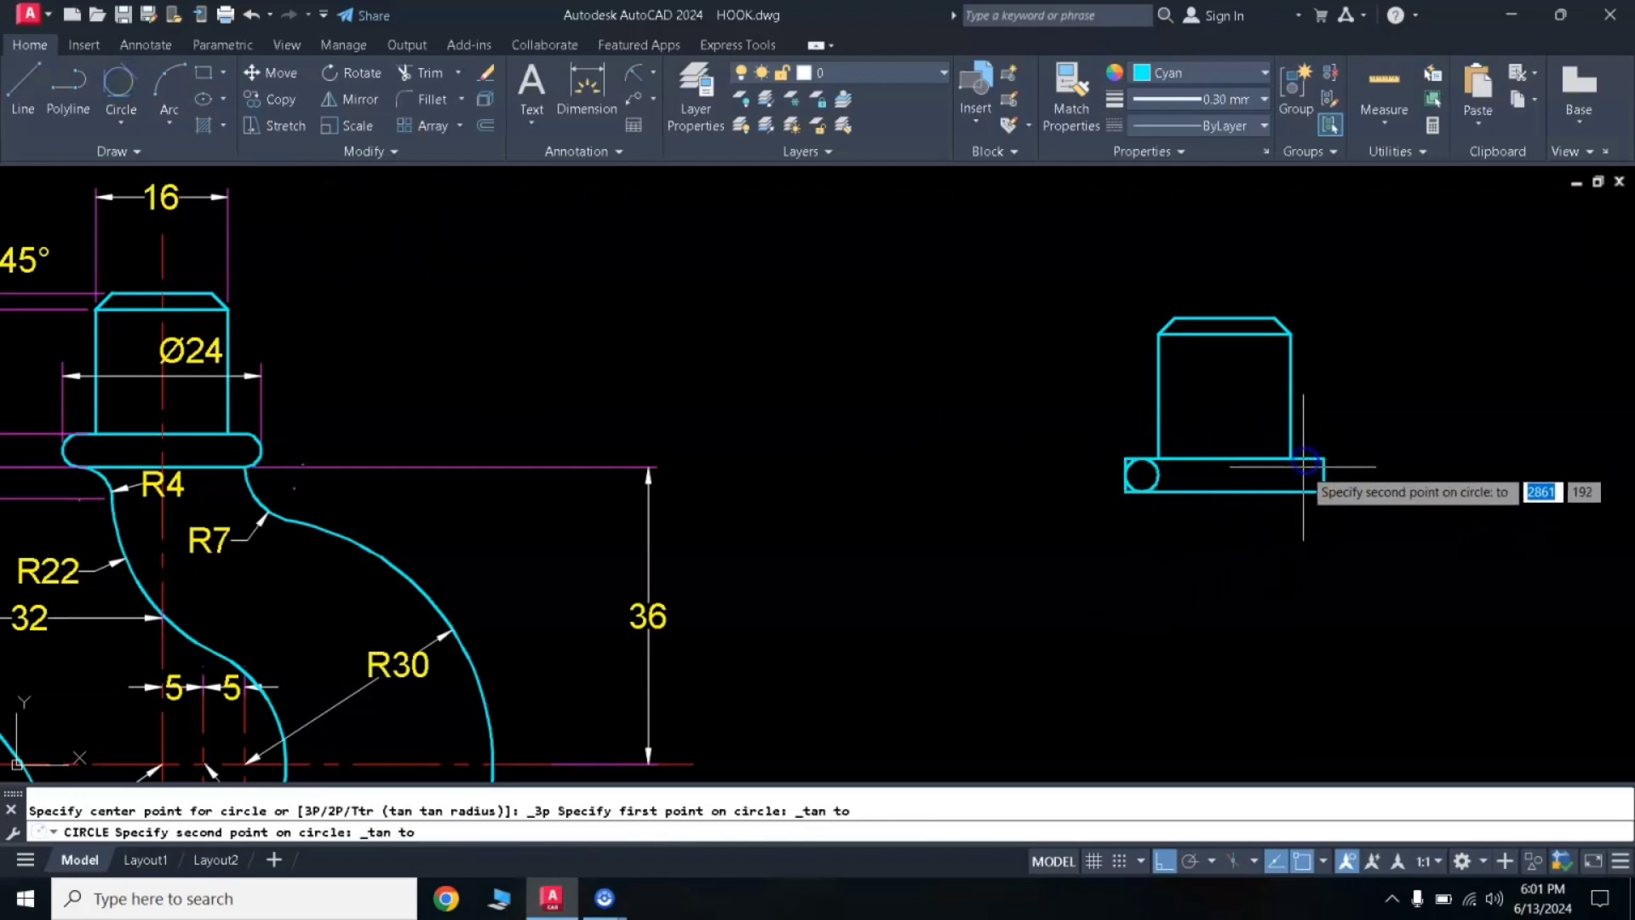
{"action": "left_click", "coordinate": [1309, 489]}
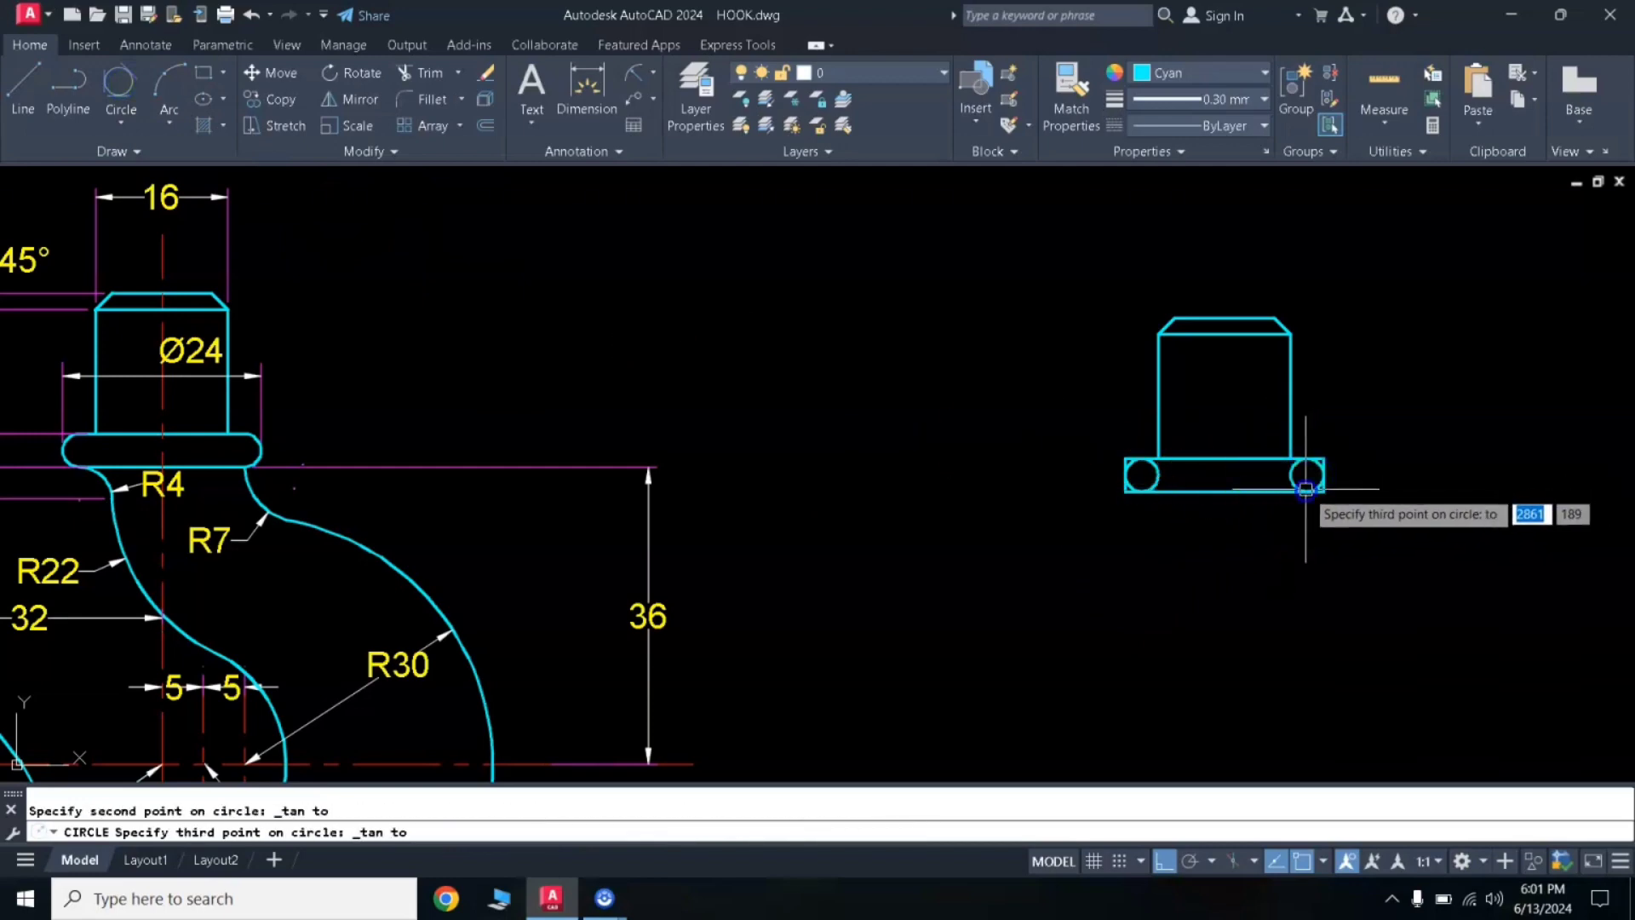
{"action": "left_click", "coordinate": [1323, 474]}
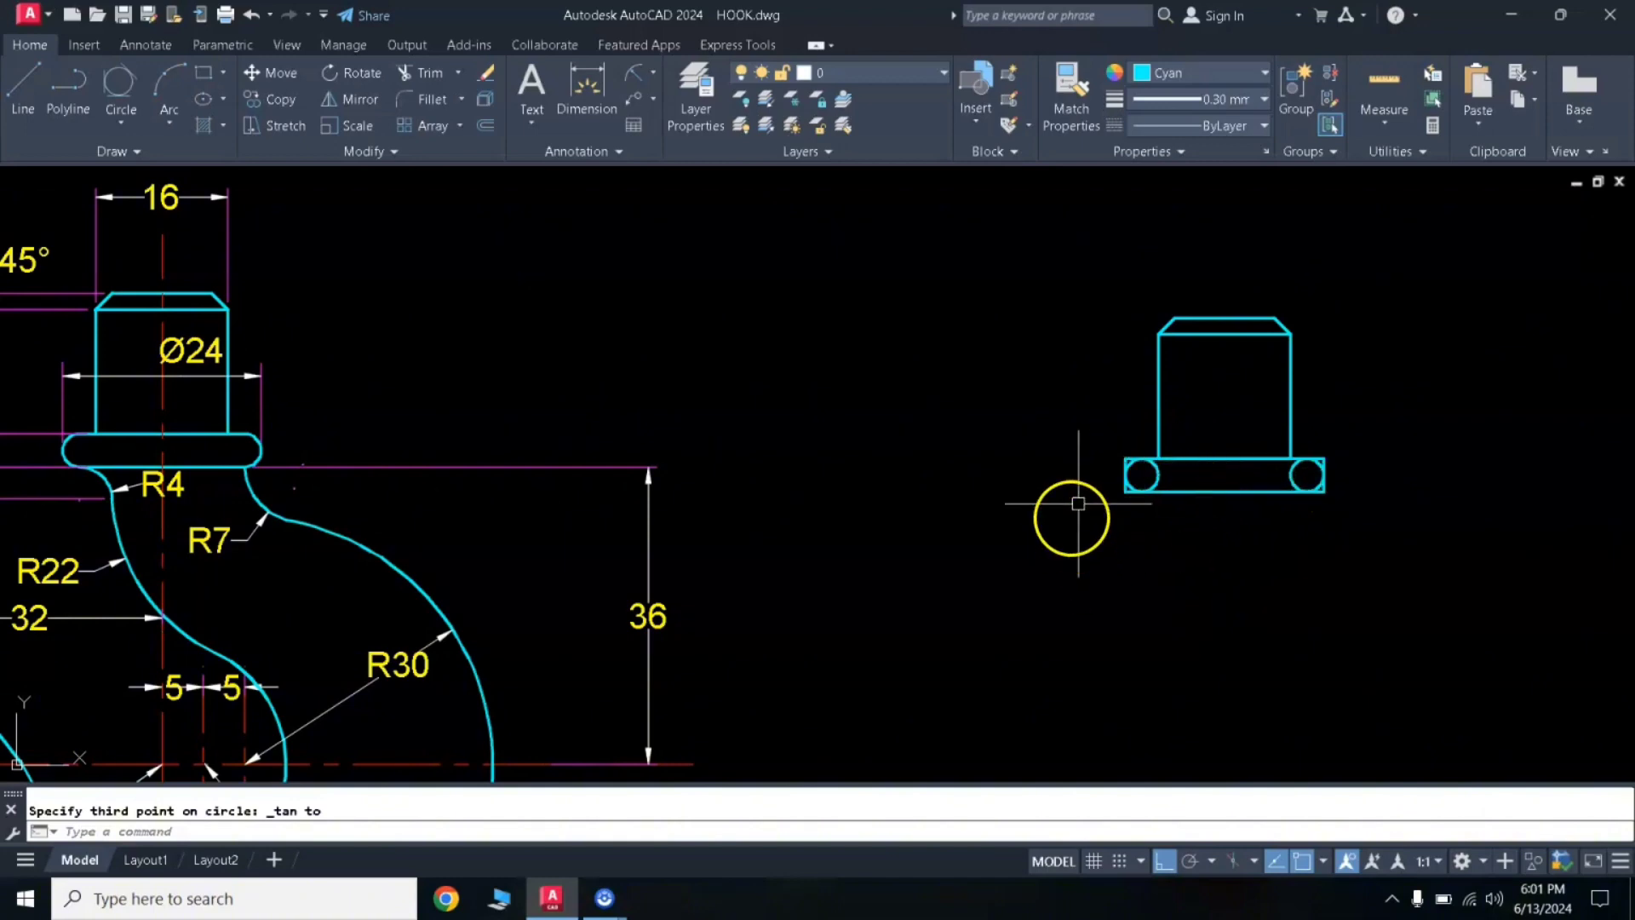
{"action": "scroll", "coordinate": [1278, 479], "scroll_direction": "up", "scroll_amount": 2}
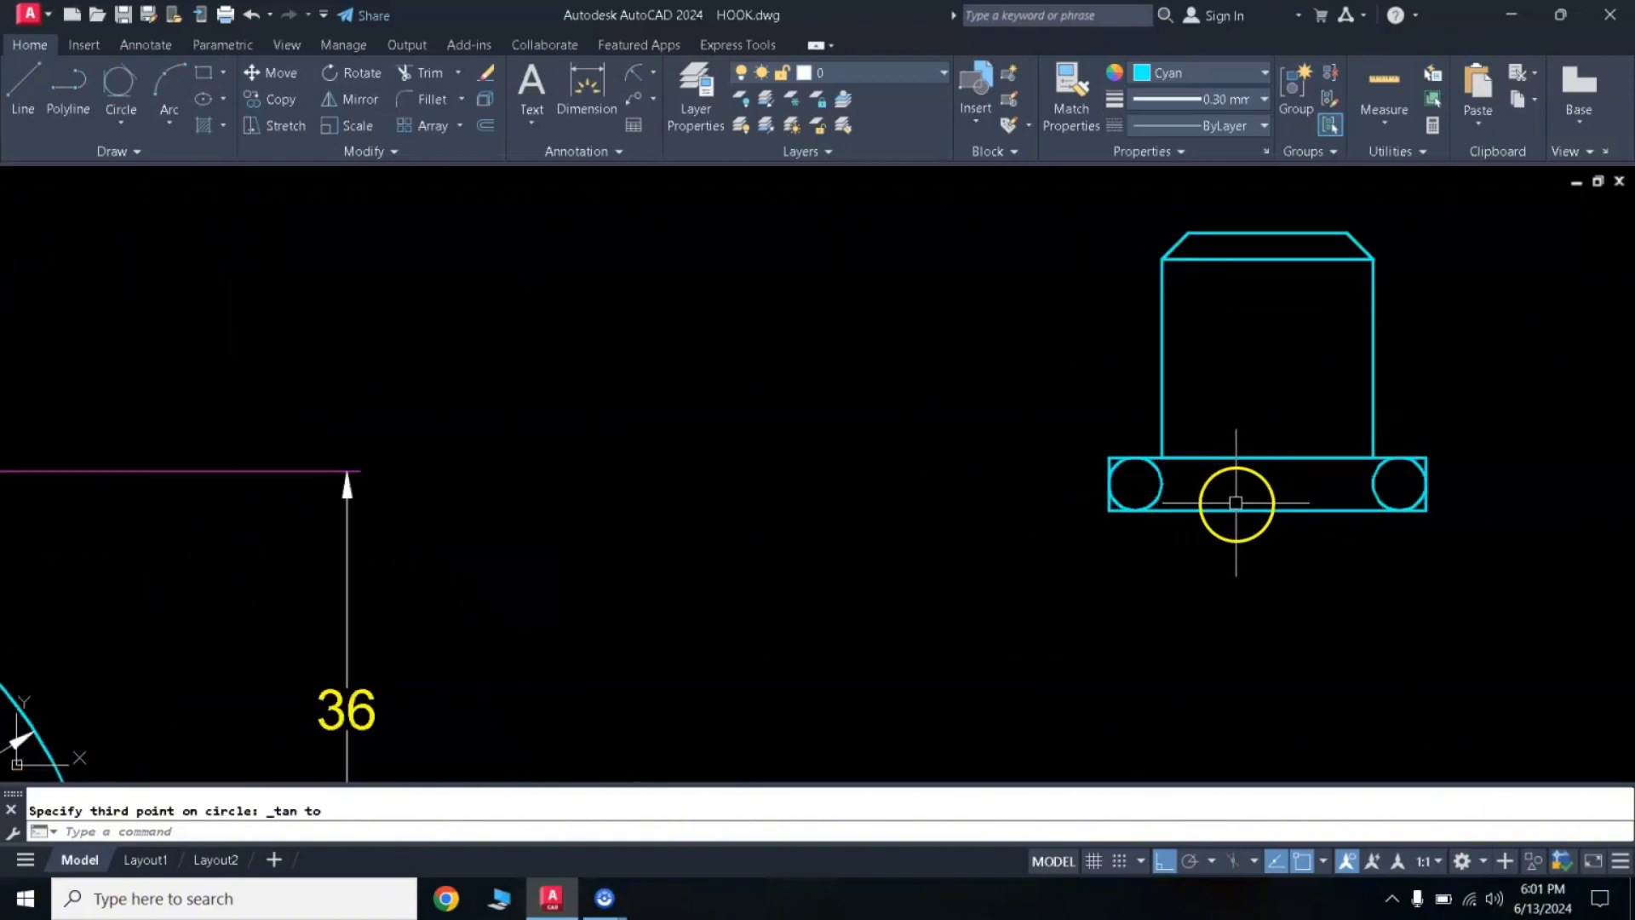
Trim the inner circle arcs and the collar's square corner stubs at both ends.
{"action": "type", "text": "tr"}
{"action": "key", "text": "Return"}
{"action": "left_click", "coordinate": [1165, 482]}
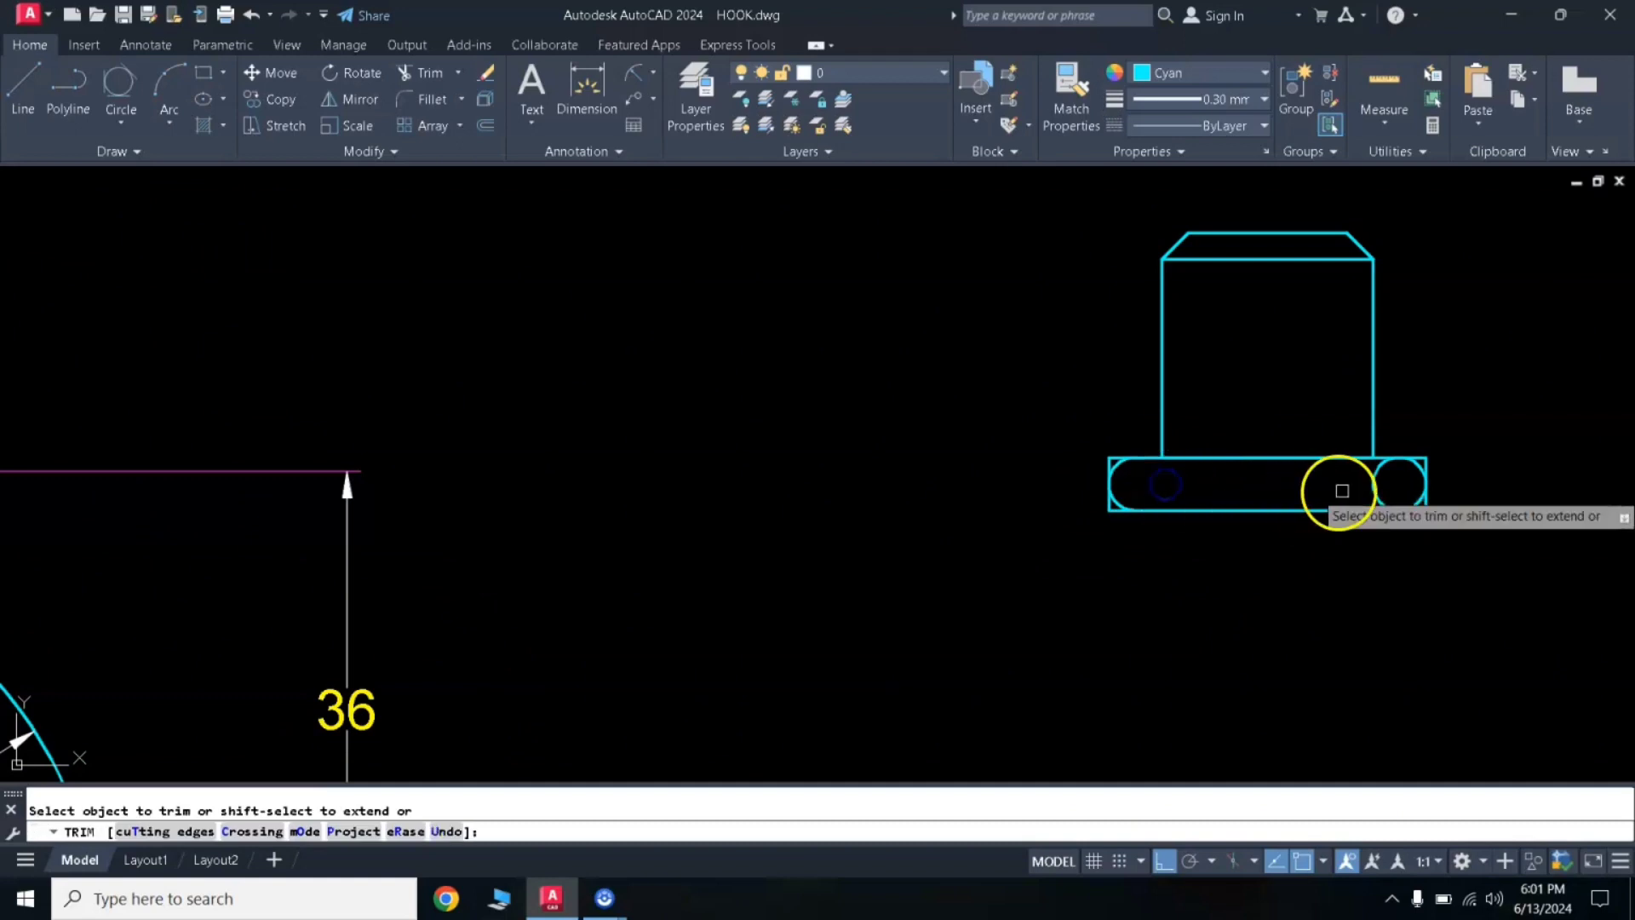
{"action": "left_click", "coordinate": [1372, 485]}
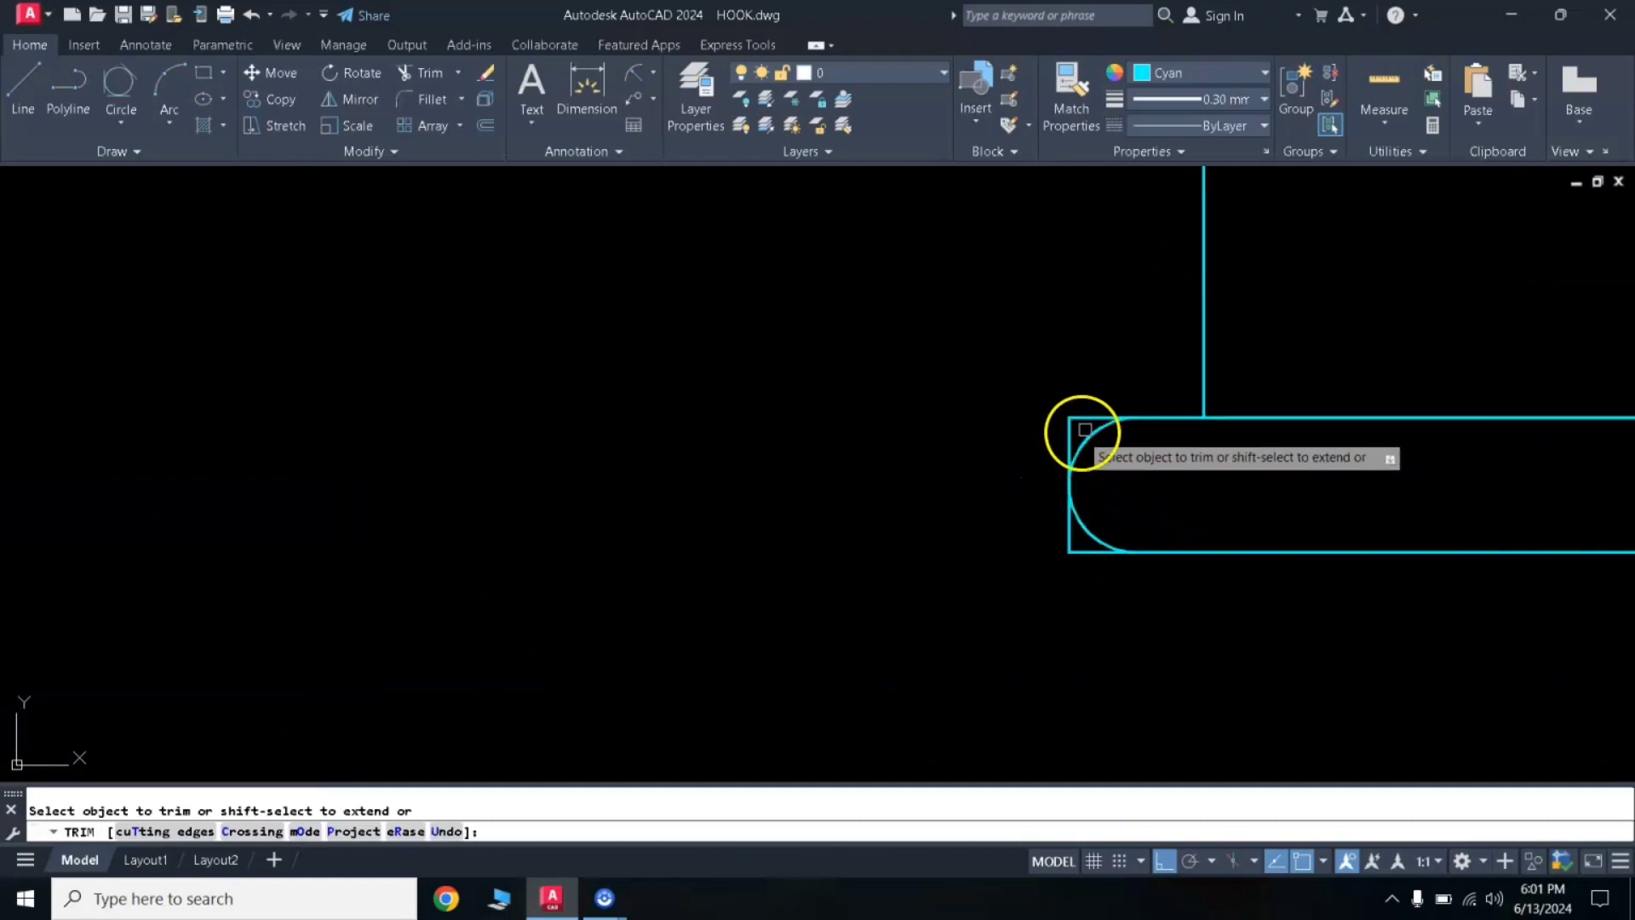
{"action": "left_click", "coordinate": [1090, 418]}
{"action": "left_click", "coordinate": [1071, 435]}
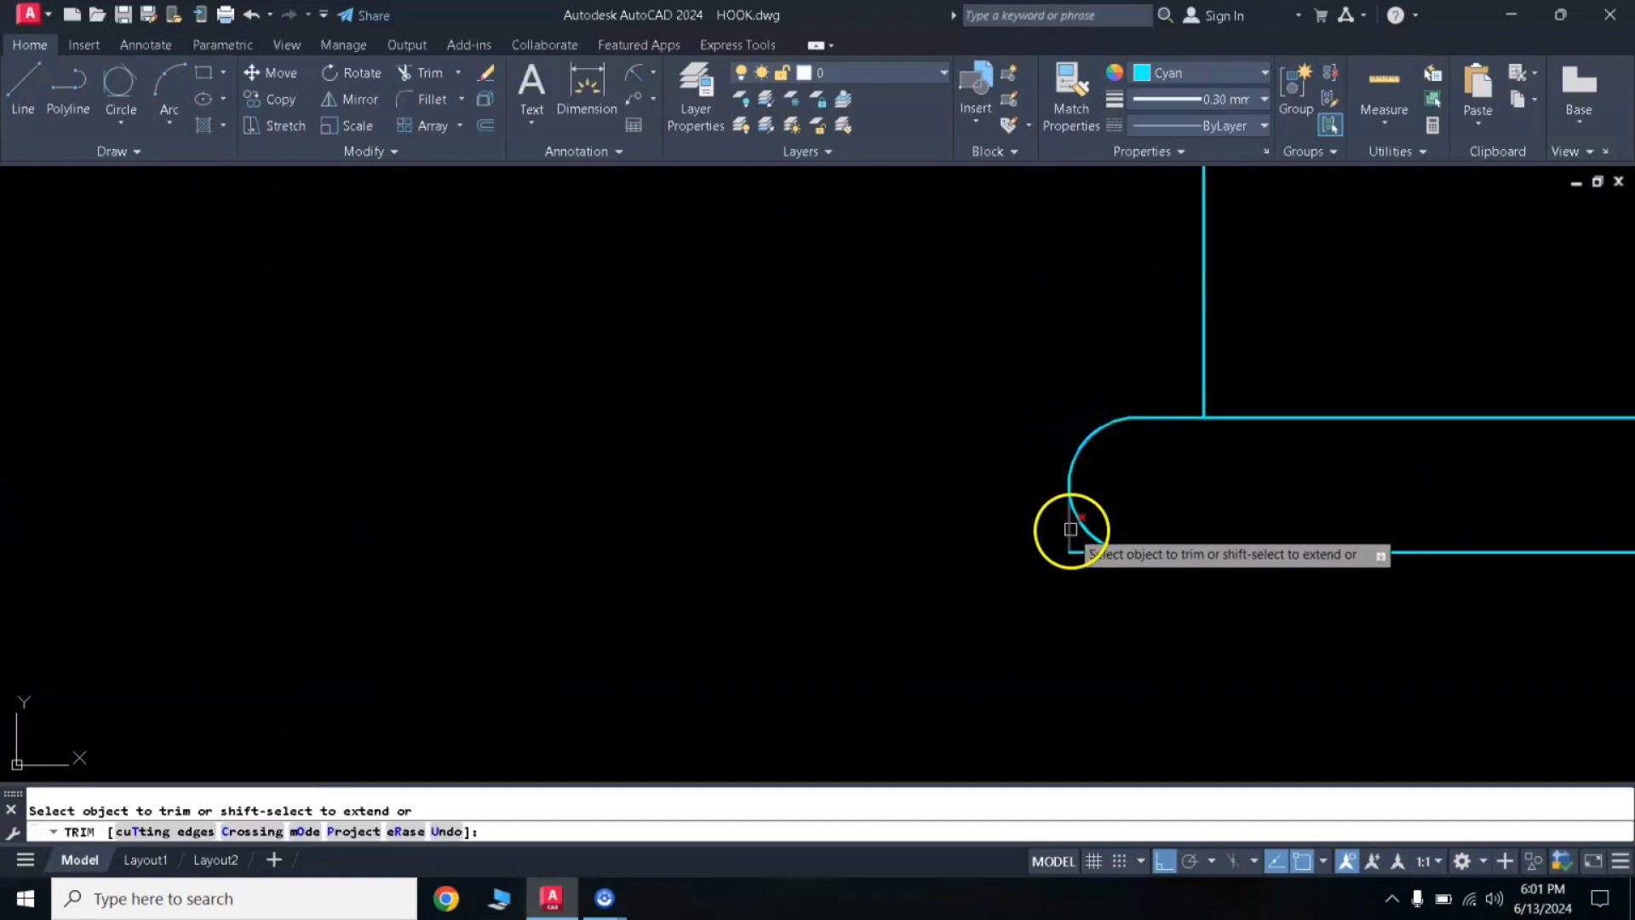
{"action": "left_click", "coordinate": [1073, 533]}
{"action": "scroll", "coordinate": [1260, 565], "scroll_direction": "down", "scroll_amount": 5}
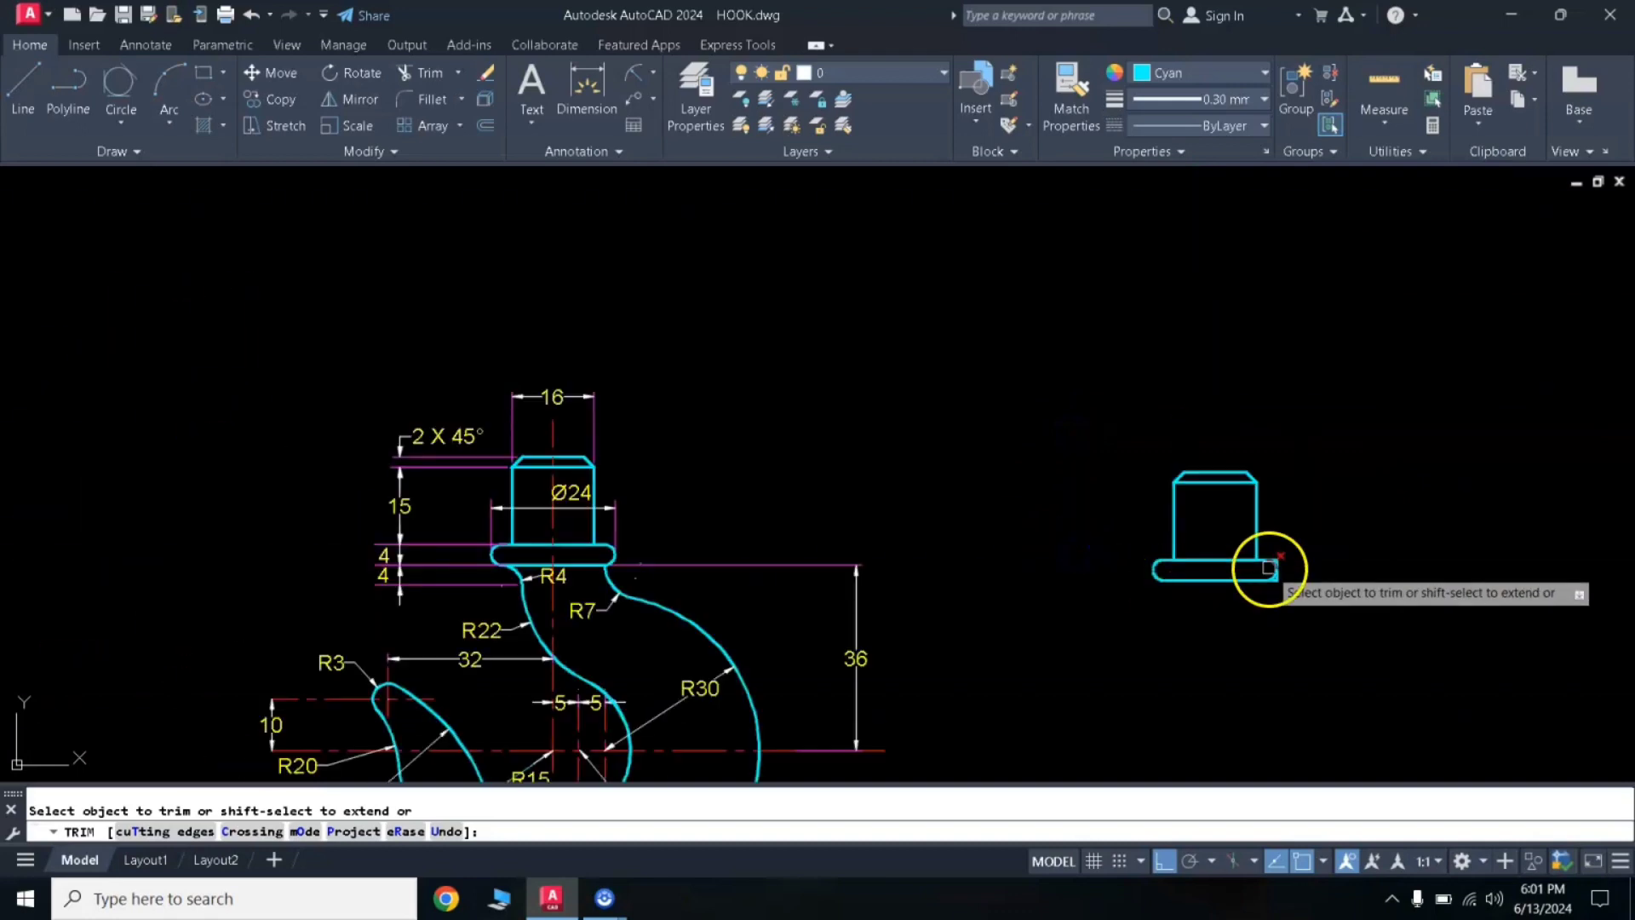
{"action": "scroll", "coordinate": [1259, 573], "scroll_direction": "up", "scroll_amount": 5}
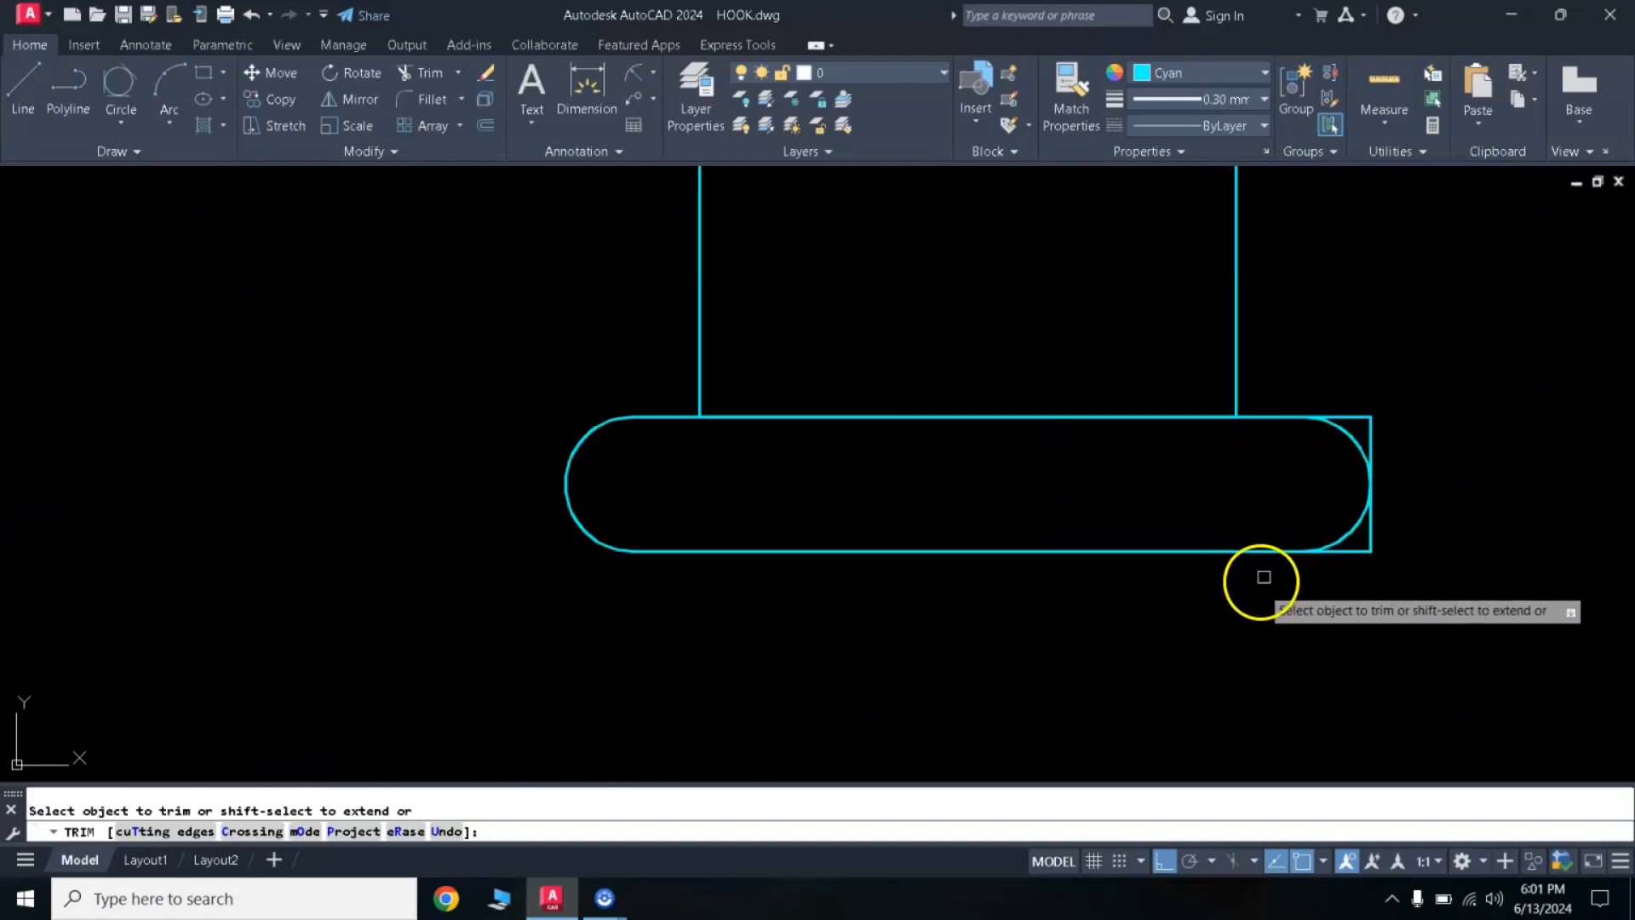
{"action": "left_click", "coordinate": [1380, 433]}
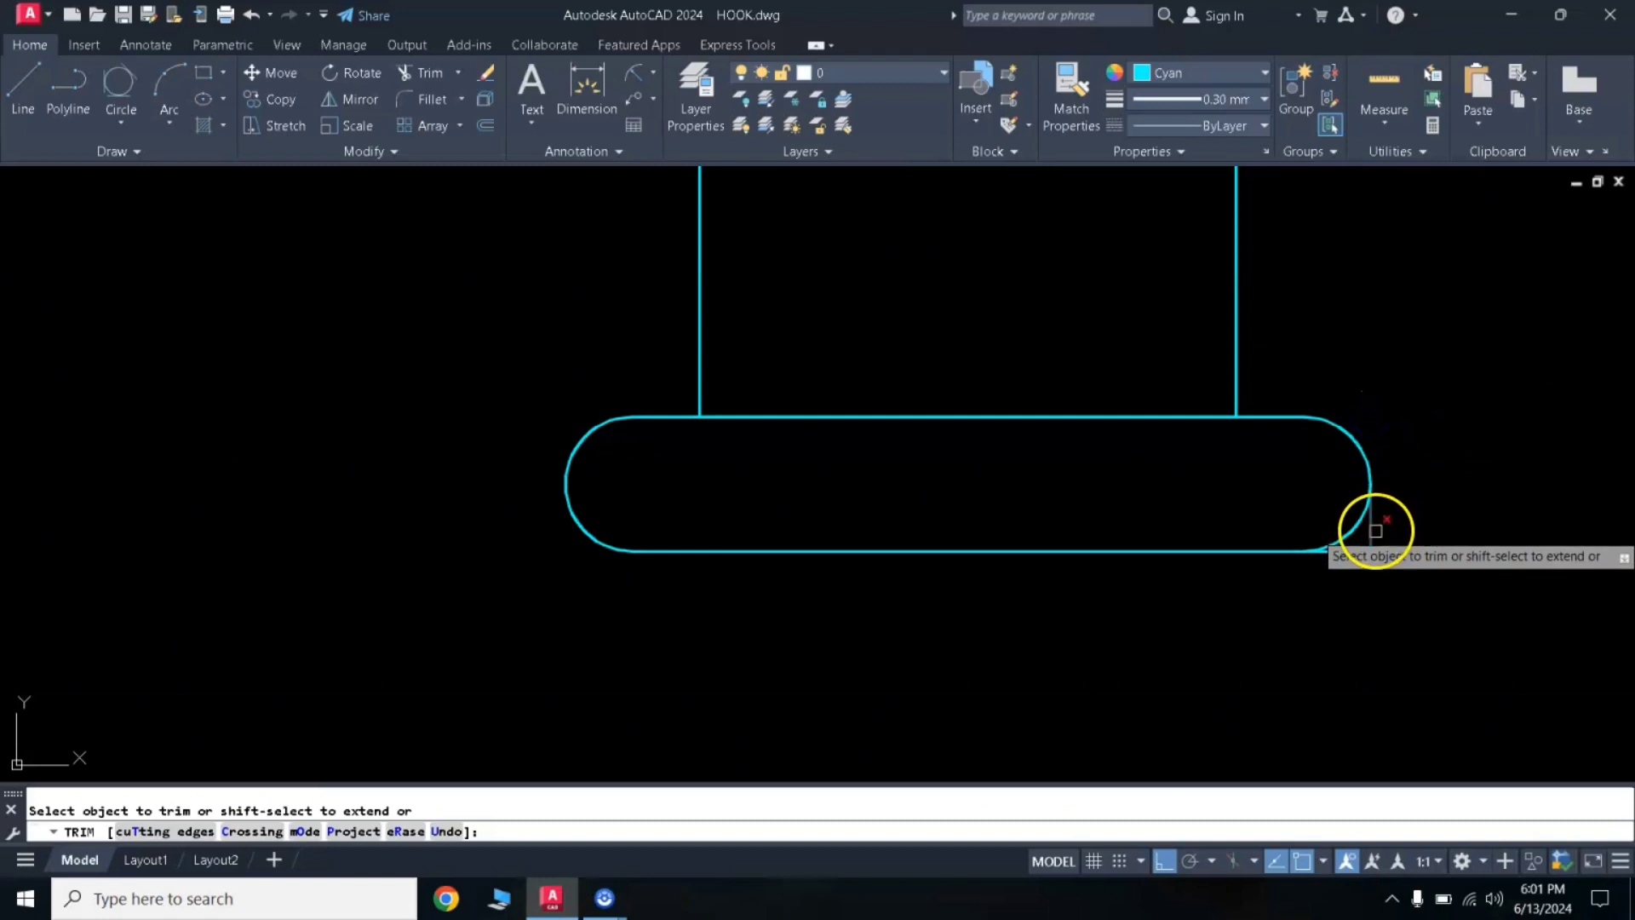
{"action": "right_click", "coordinate": [1249, 587]}
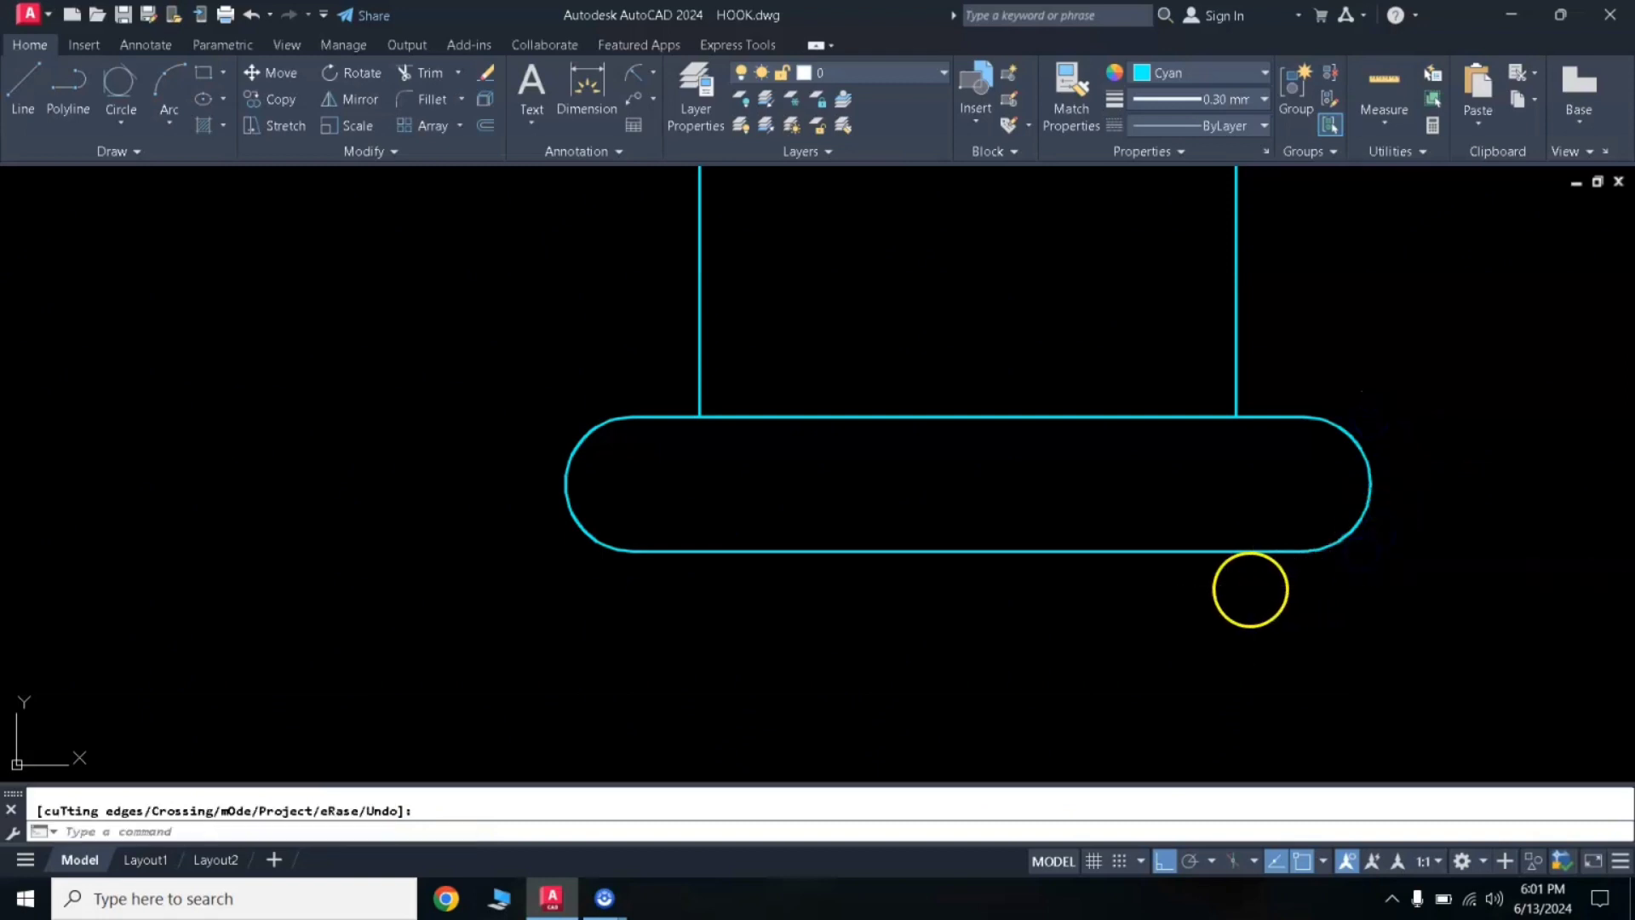
{"action": "scroll", "coordinate": [1249, 587], "scroll_direction": "down", "scroll_amount": 3}
{"action": "scroll", "coordinate": [1188, 587], "scroll_direction": "down", "scroll_amount": 2}
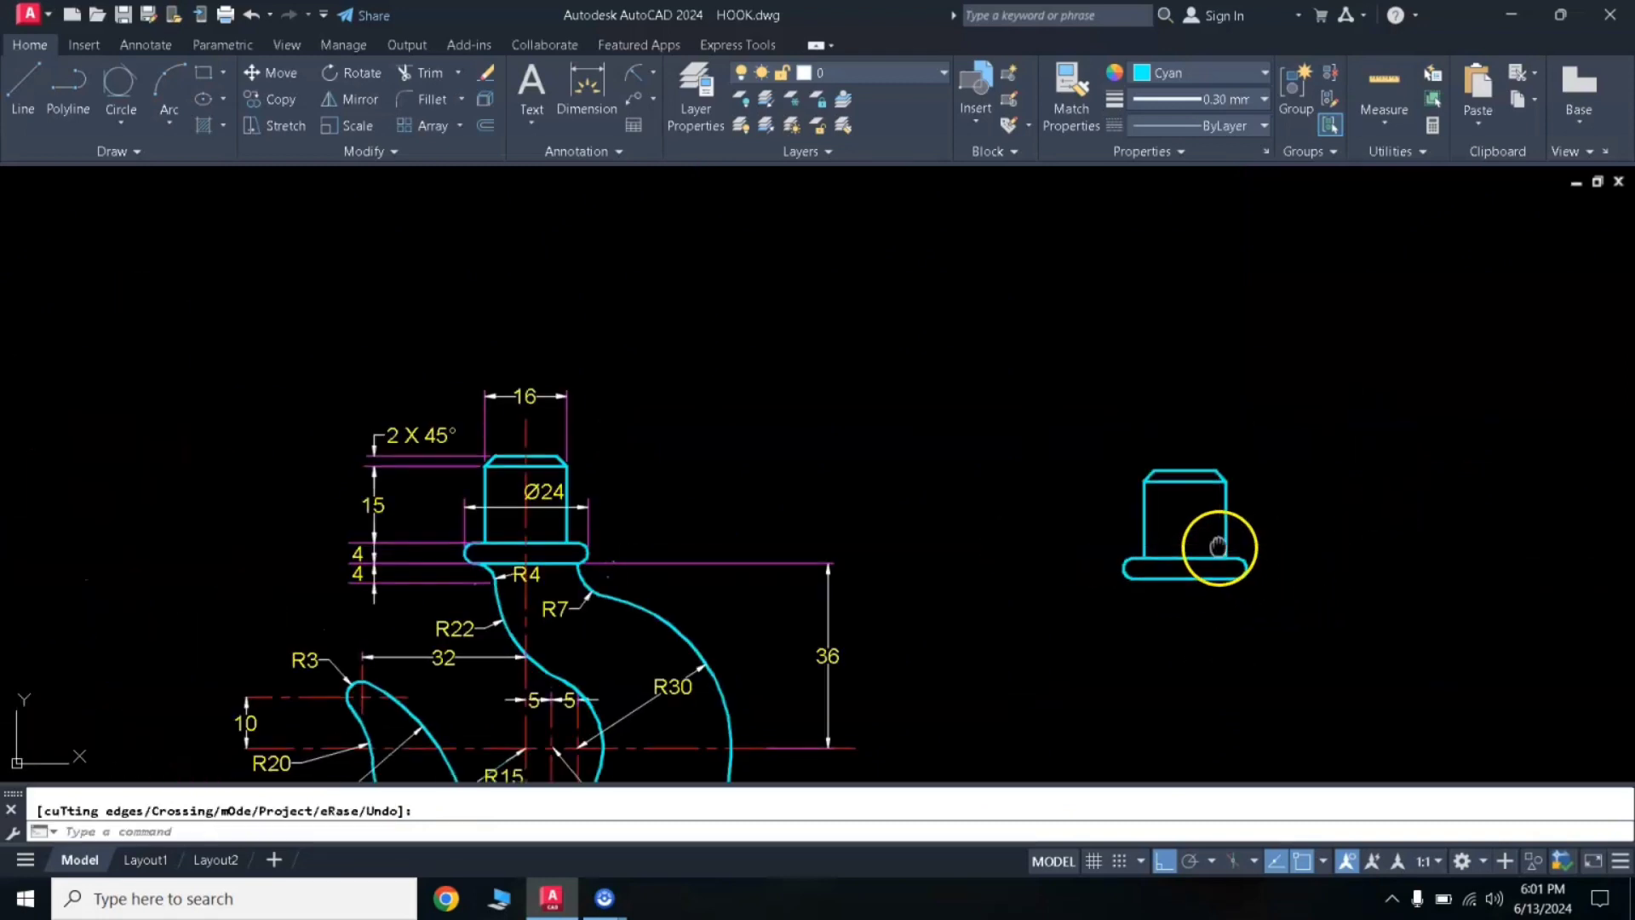
Move the redrawn shank outline slightly upward and save HOOK.dwg.
{"action": "middle_click_drag", "start_coordinate": [1215, 545], "coordinate": [1198, 494]}
{"action": "type", "text": "m"}
{"action": "key", "text": "Return"}
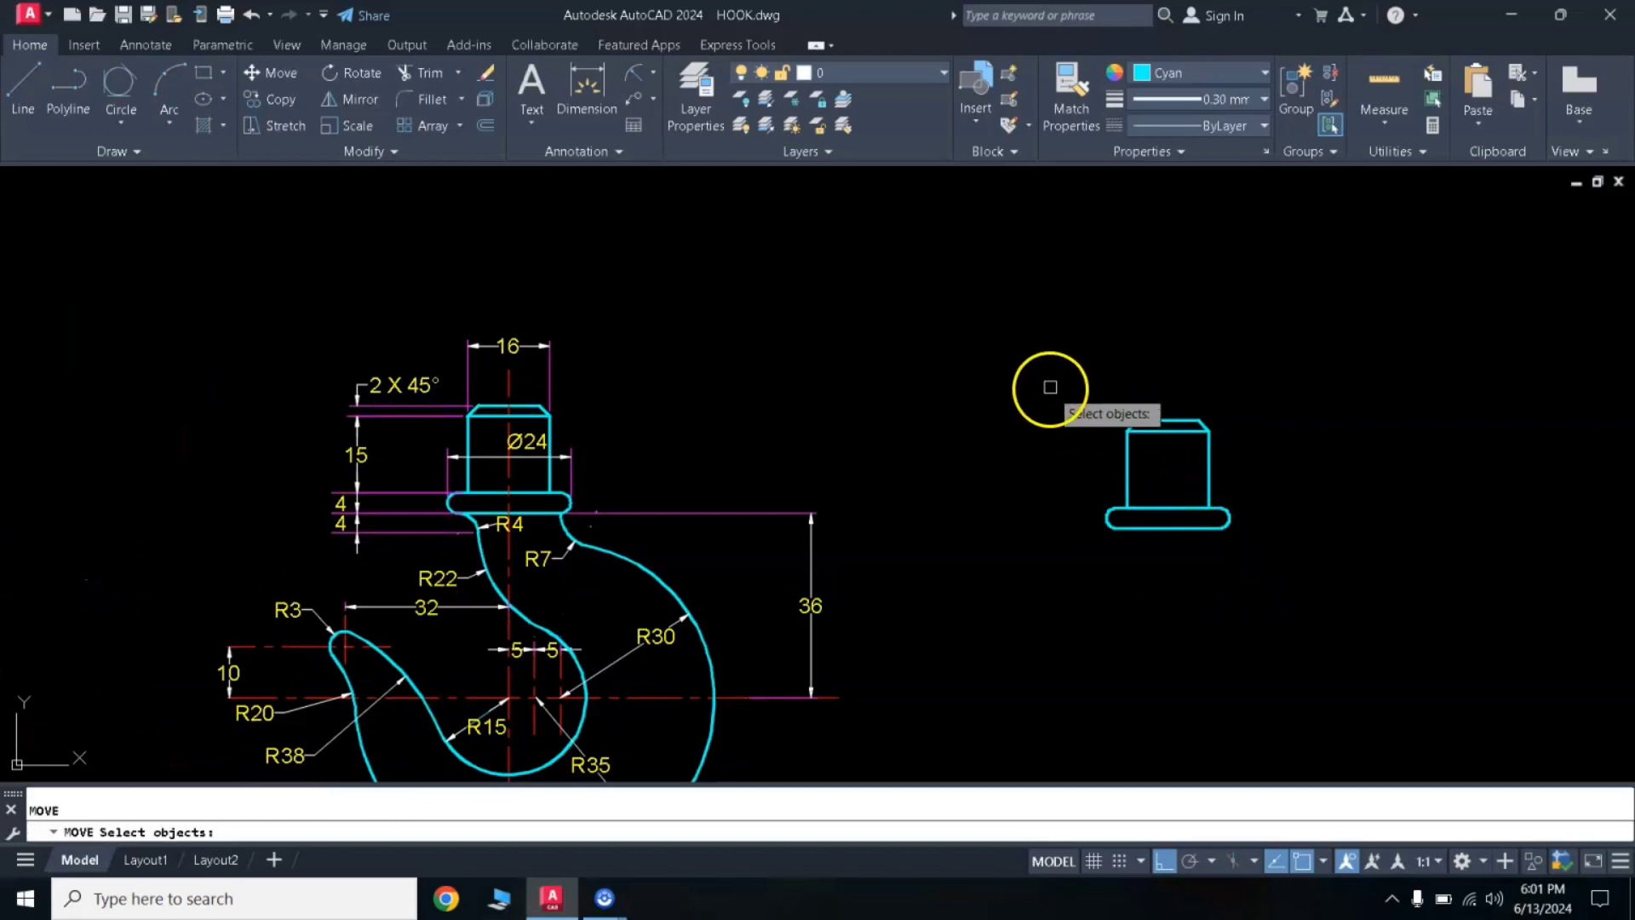
{"action": "left_click", "coordinate": [1051, 383]}
{"action": "left_click", "coordinate": [1318, 554]}
{"action": "key", "text": "Return"}
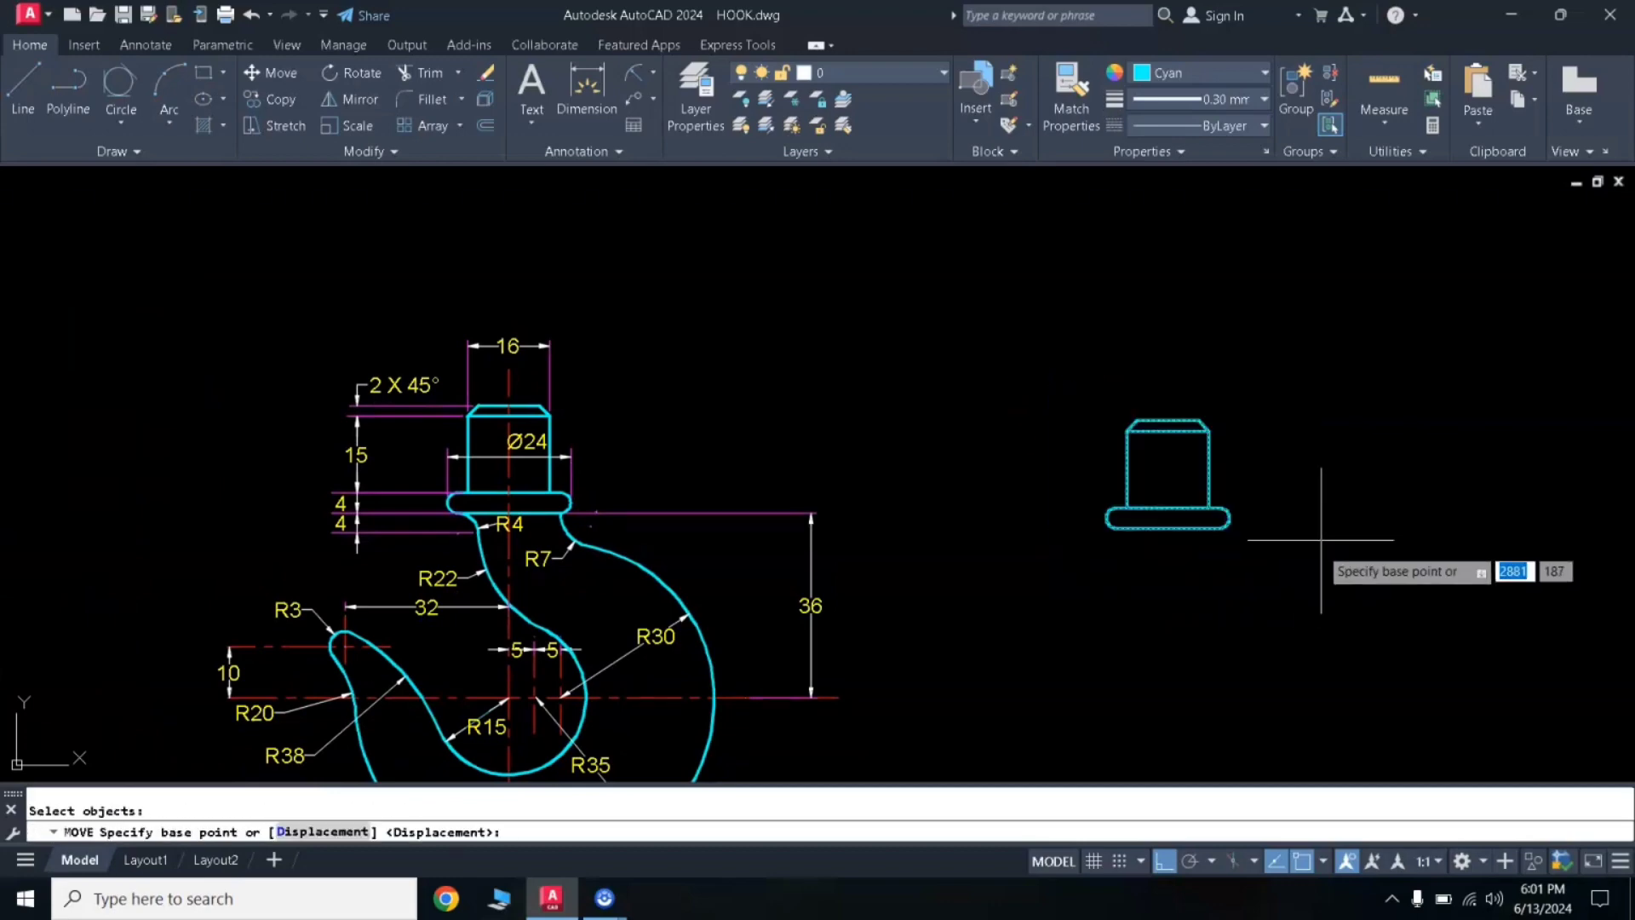
{"action": "left_click", "coordinate": [1316, 518]}
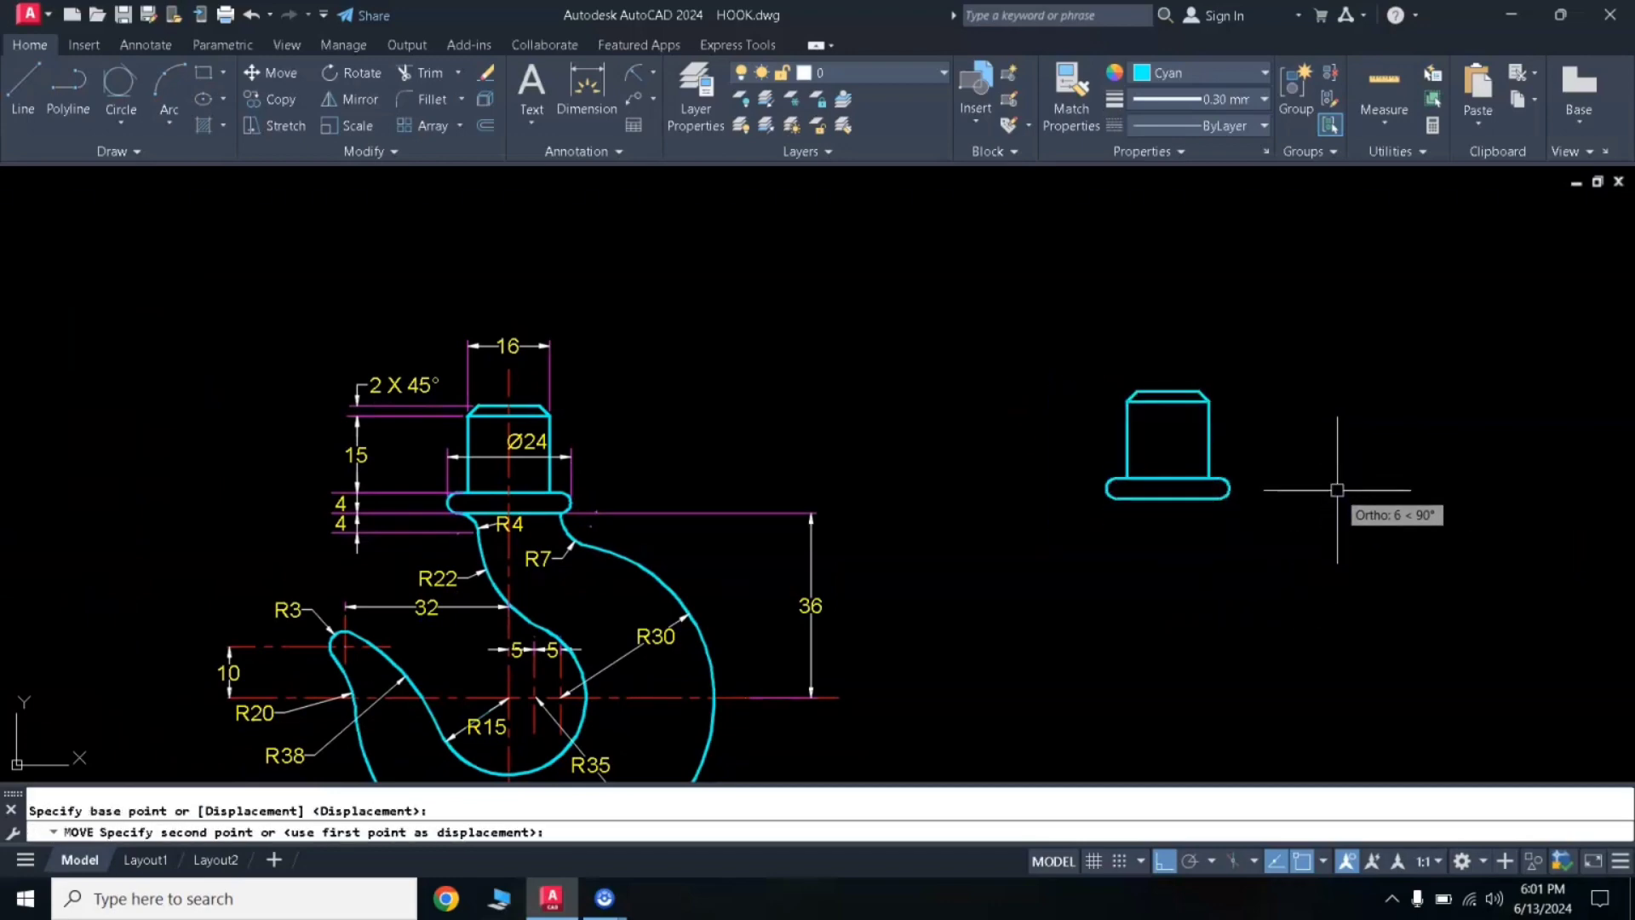
{"action": "left_click", "coordinate": [1337, 483]}
{"action": "middle_click_drag", "start_coordinate": [1107, 514], "coordinate": [1091, 399]}
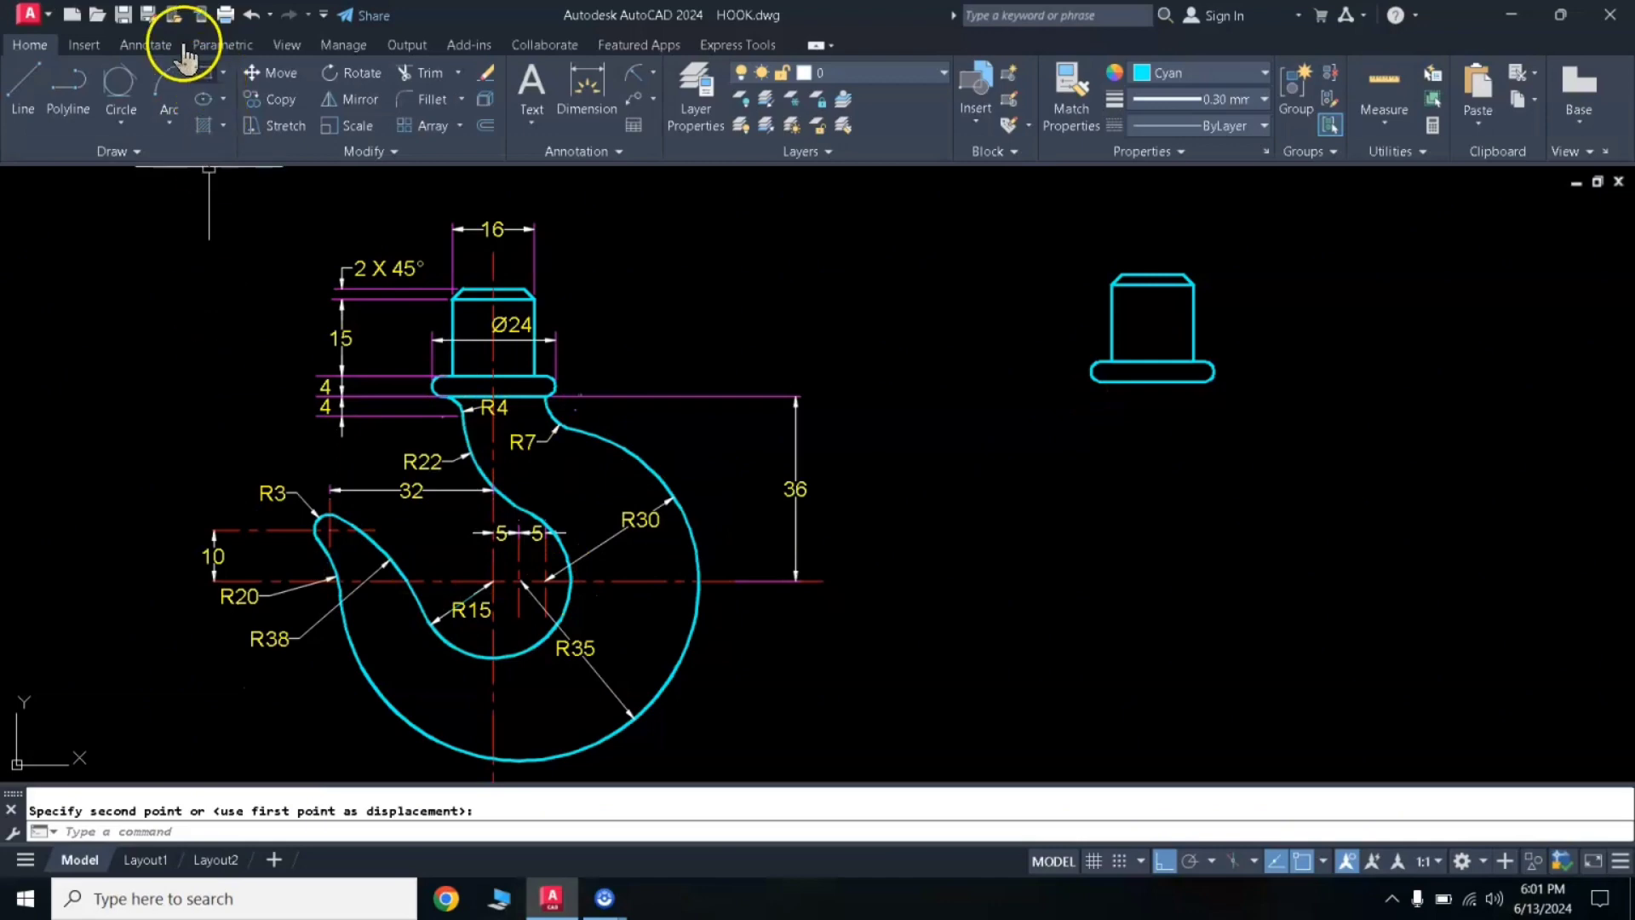
{"action": "left_click", "coordinate": [119, 18]}
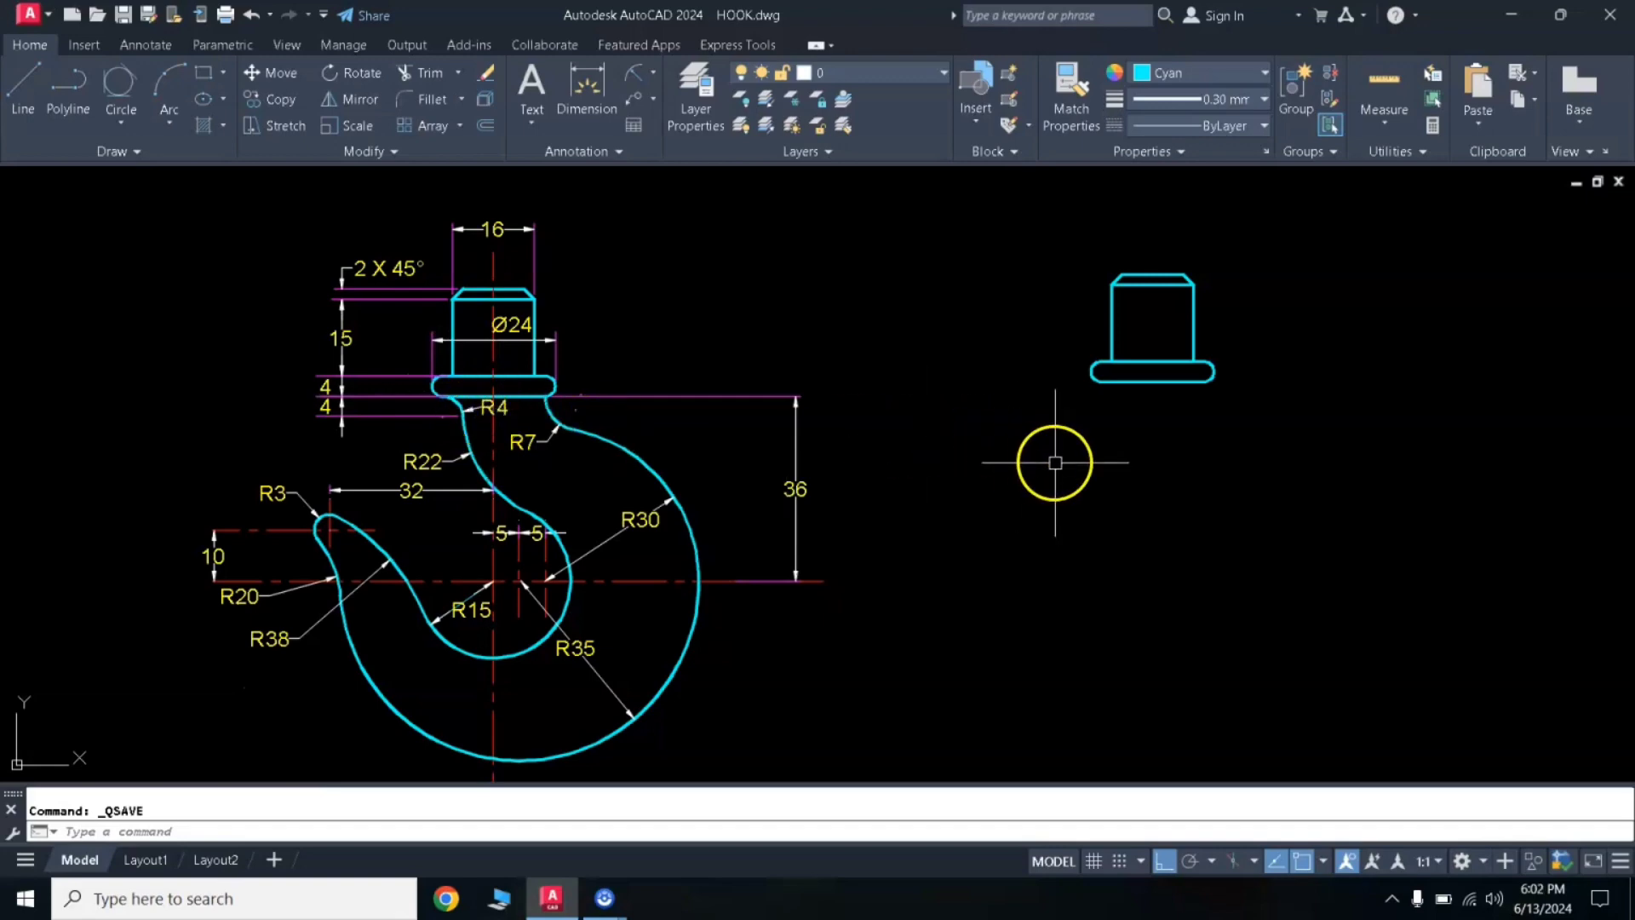
Draw a 4-unit vertical line down from the flange's lower-left corner.
{"action": "left_click", "coordinate": [1101, 379]}
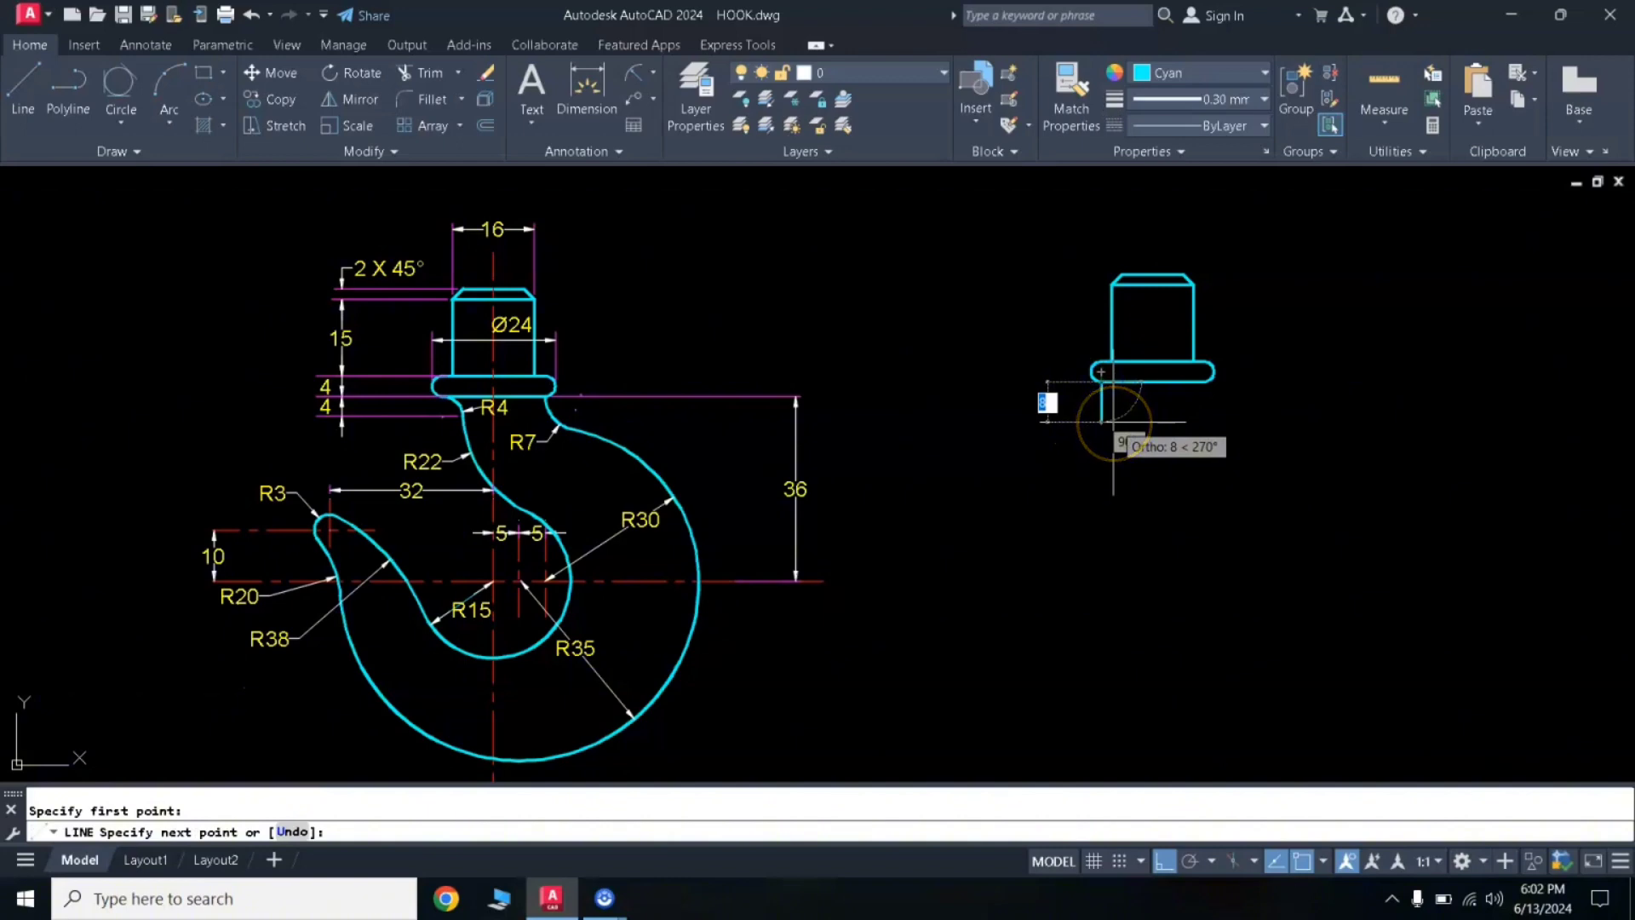
{"action": "key", "text": "Return"}
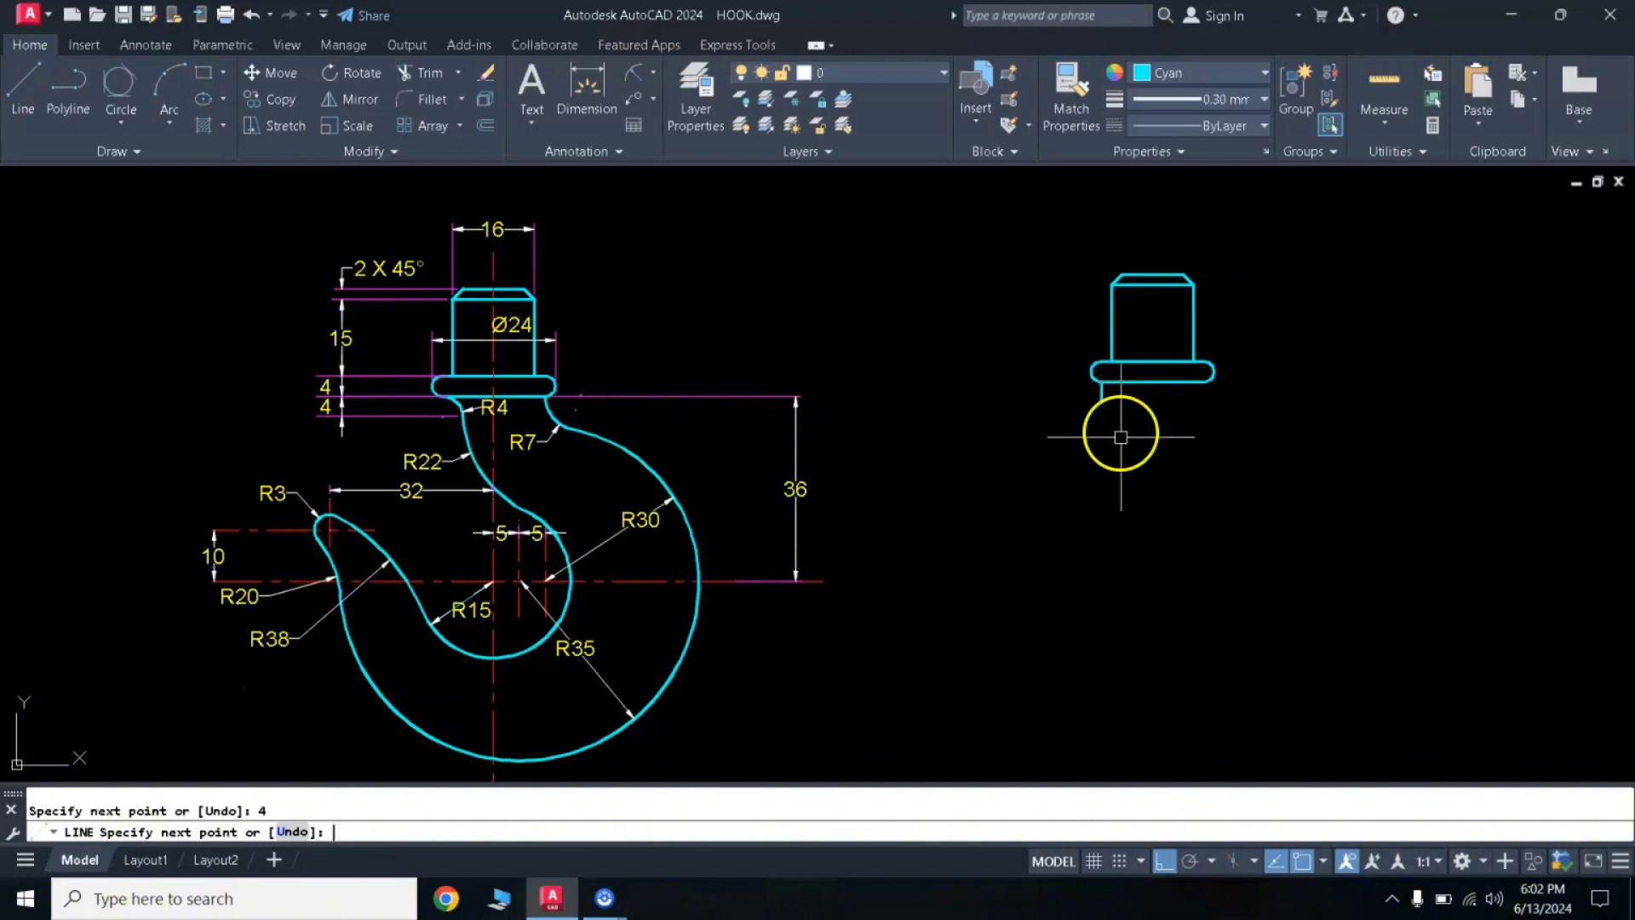
{"action": "key", "text": "Return"}
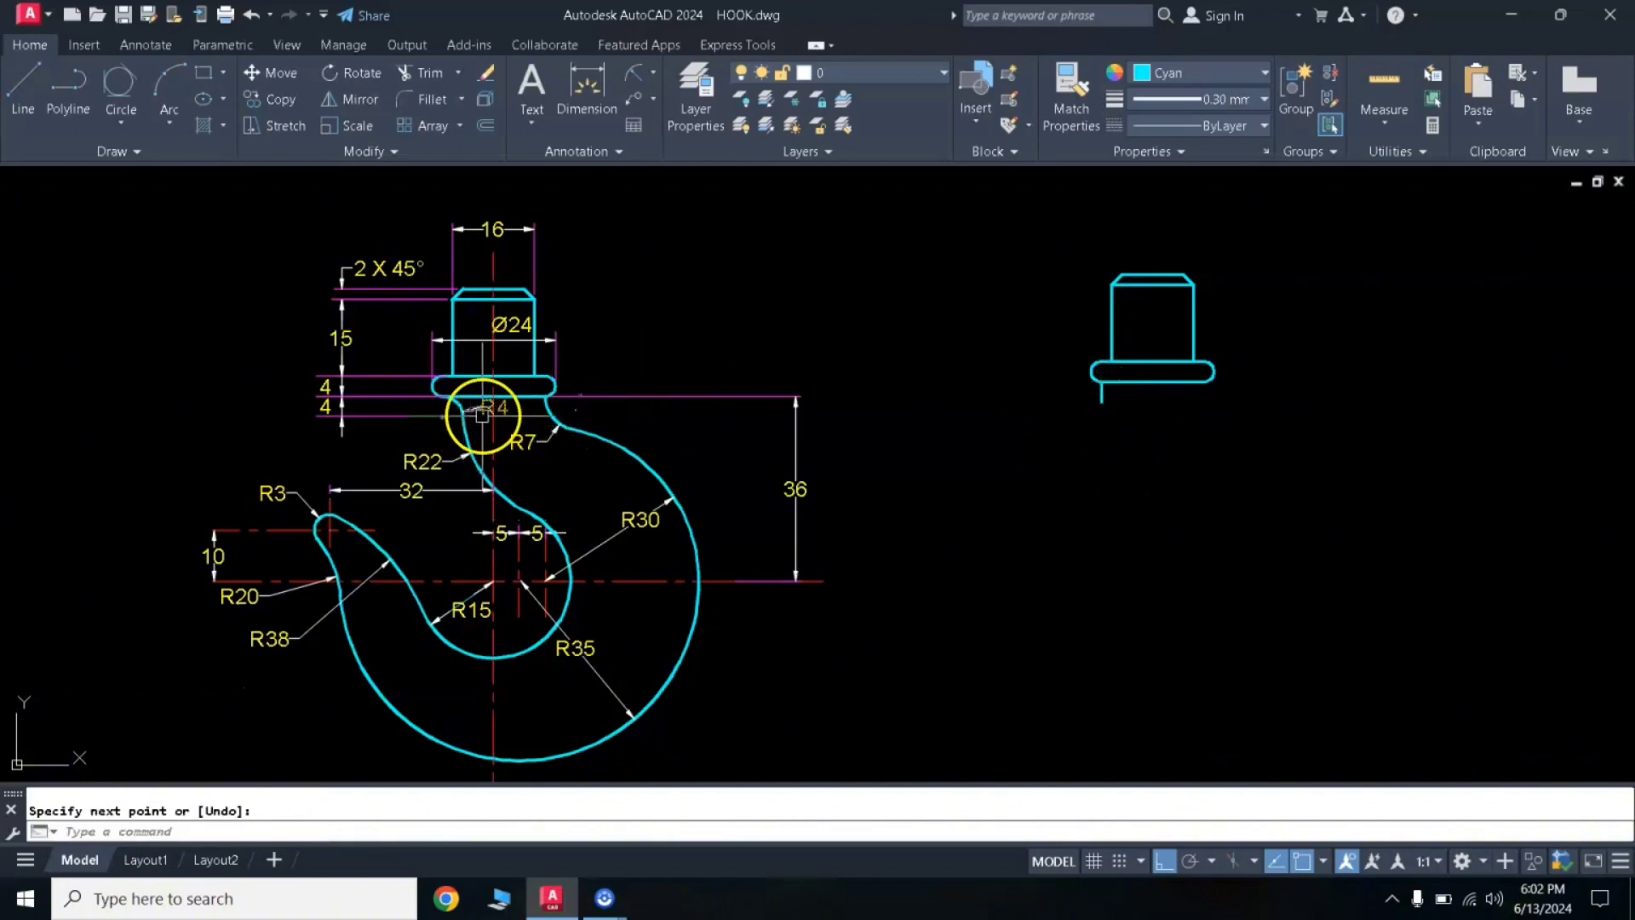
Draw a radius-4 circle centred just under the flange.
{"action": "type", "text": "c"}
{"action": "key", "text": "Return"}
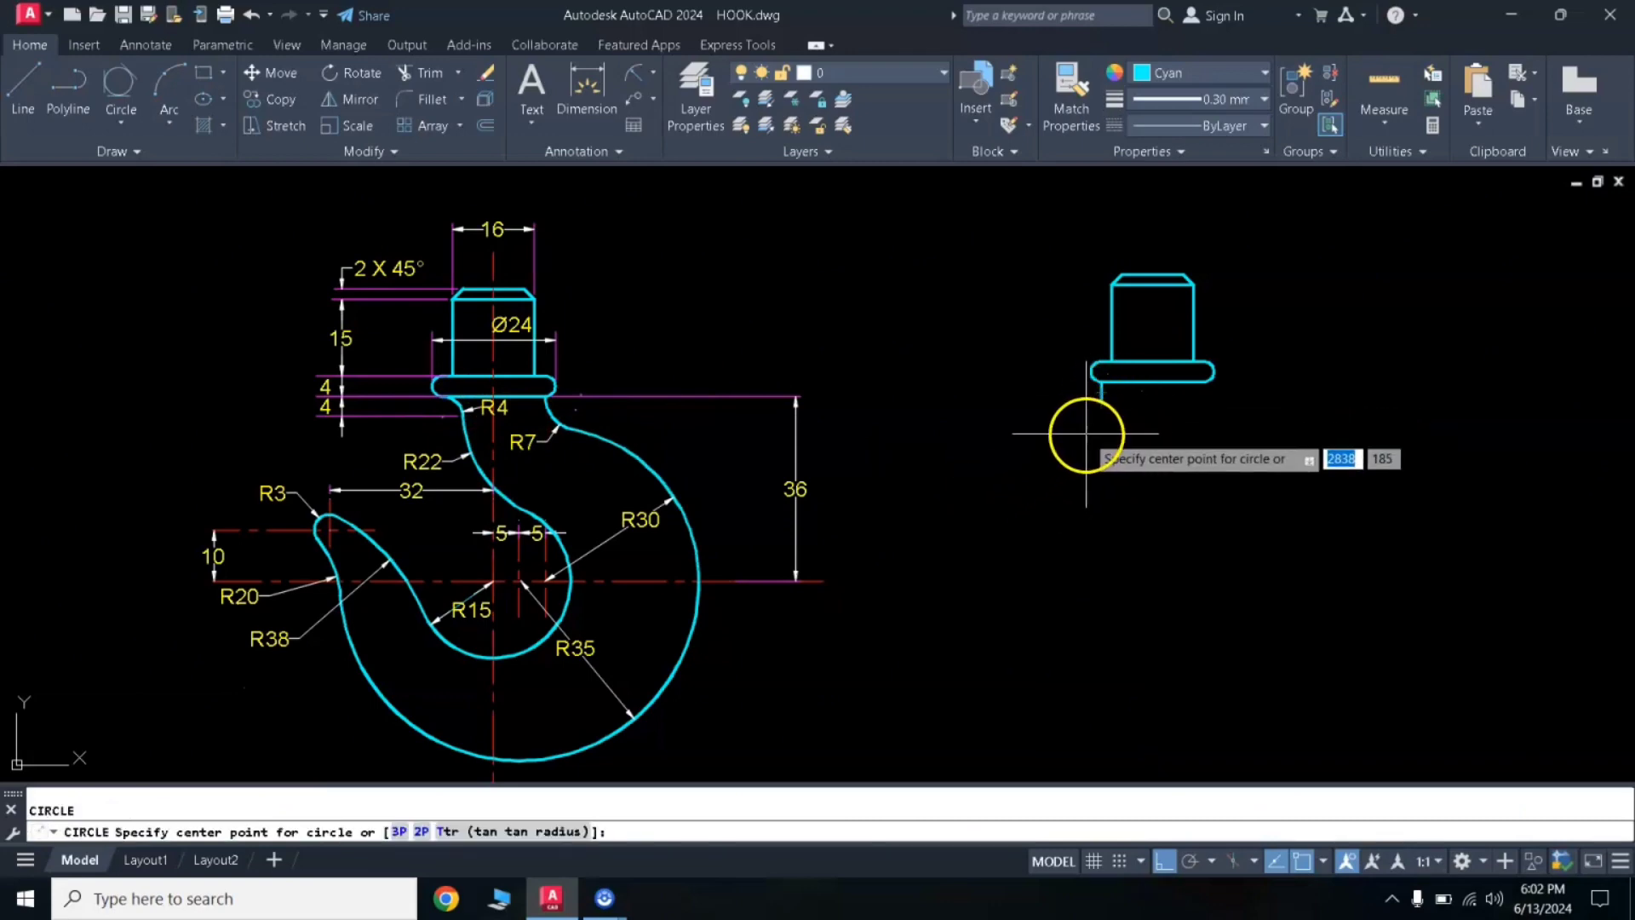
{"action": "left_click", "coordinate": [1098, 402]}
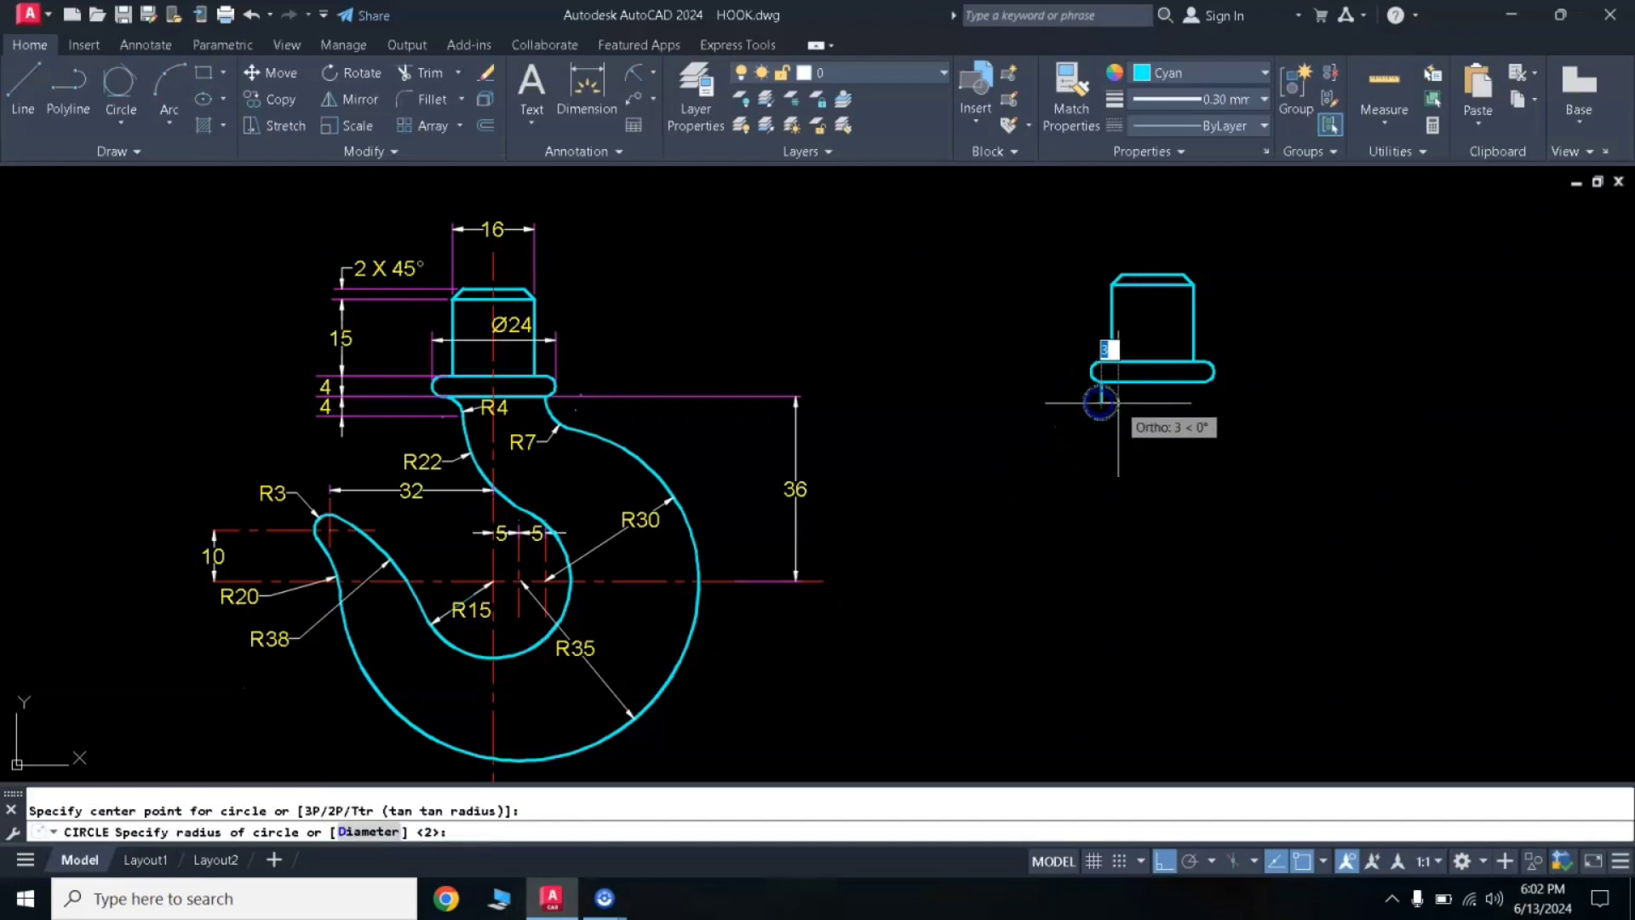
{"action": "key", "text": "Return"}
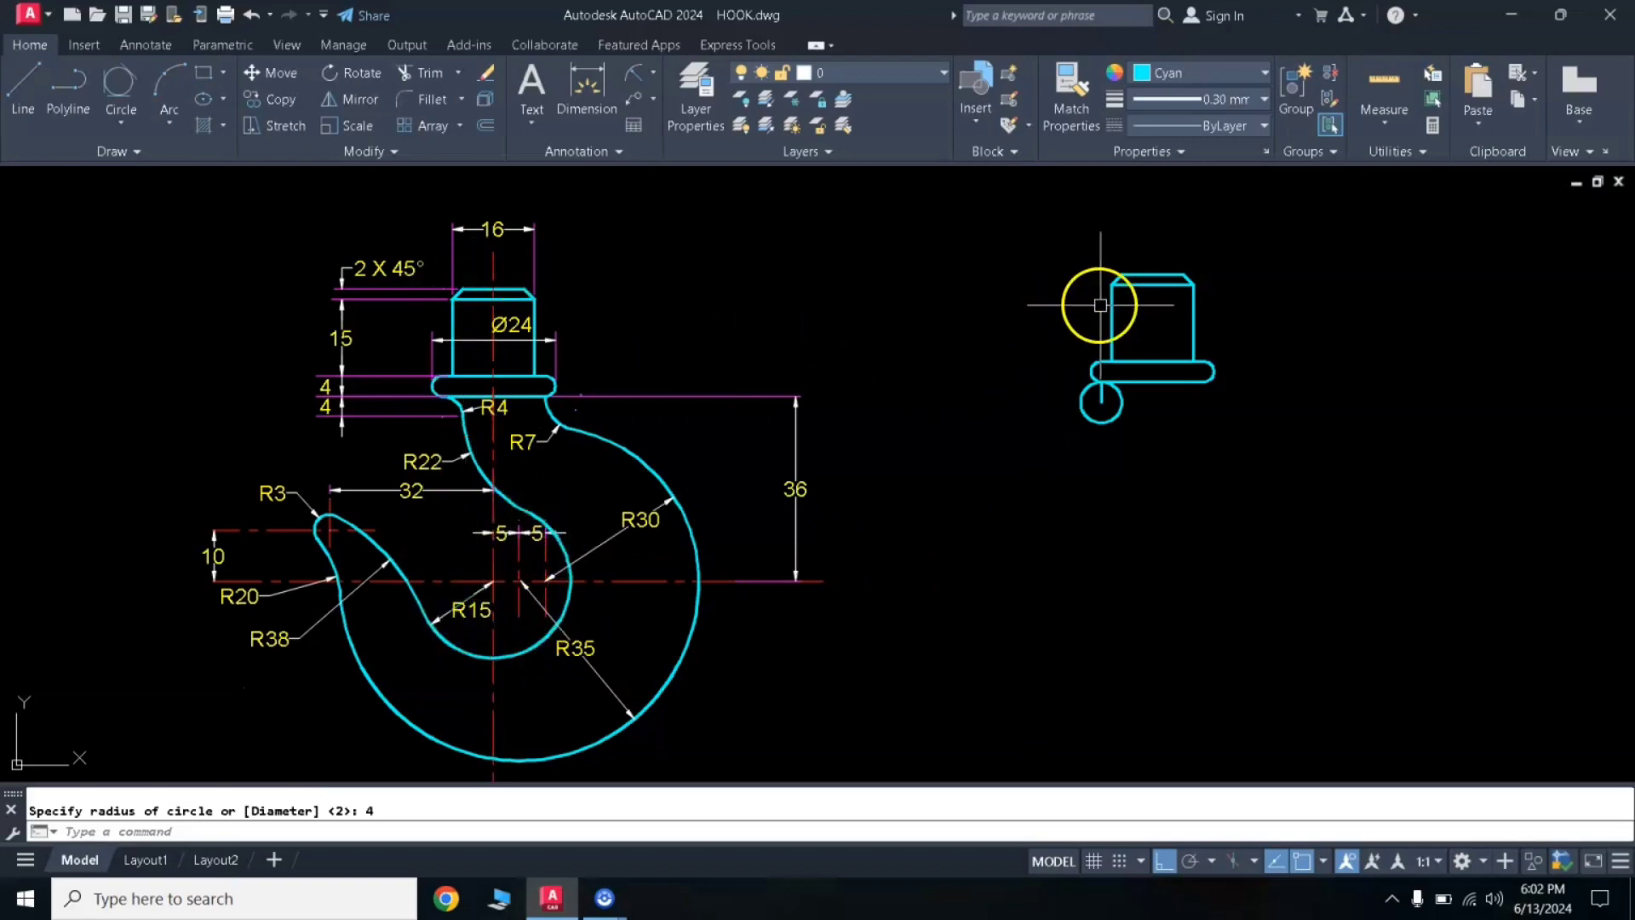
Draw a long vertical line from the top of the shank down past the collar.
{"action": "type", "text": "l"}
{"action": "key", "text": "Return"}
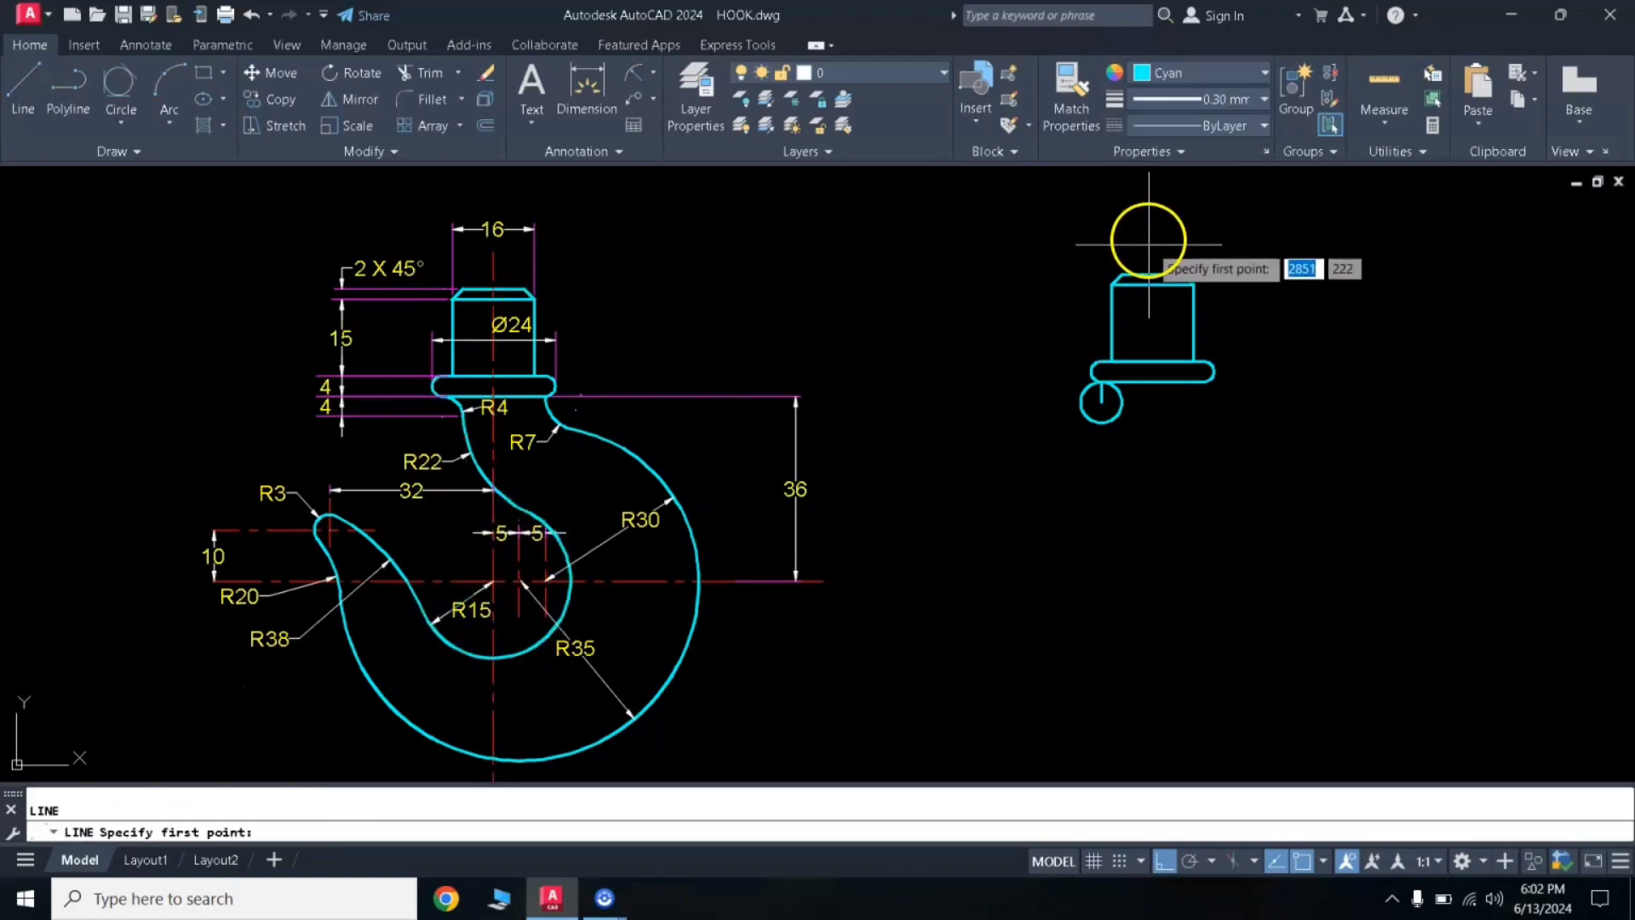
{"action": "left_click", "coordinate": [1151, 274]}
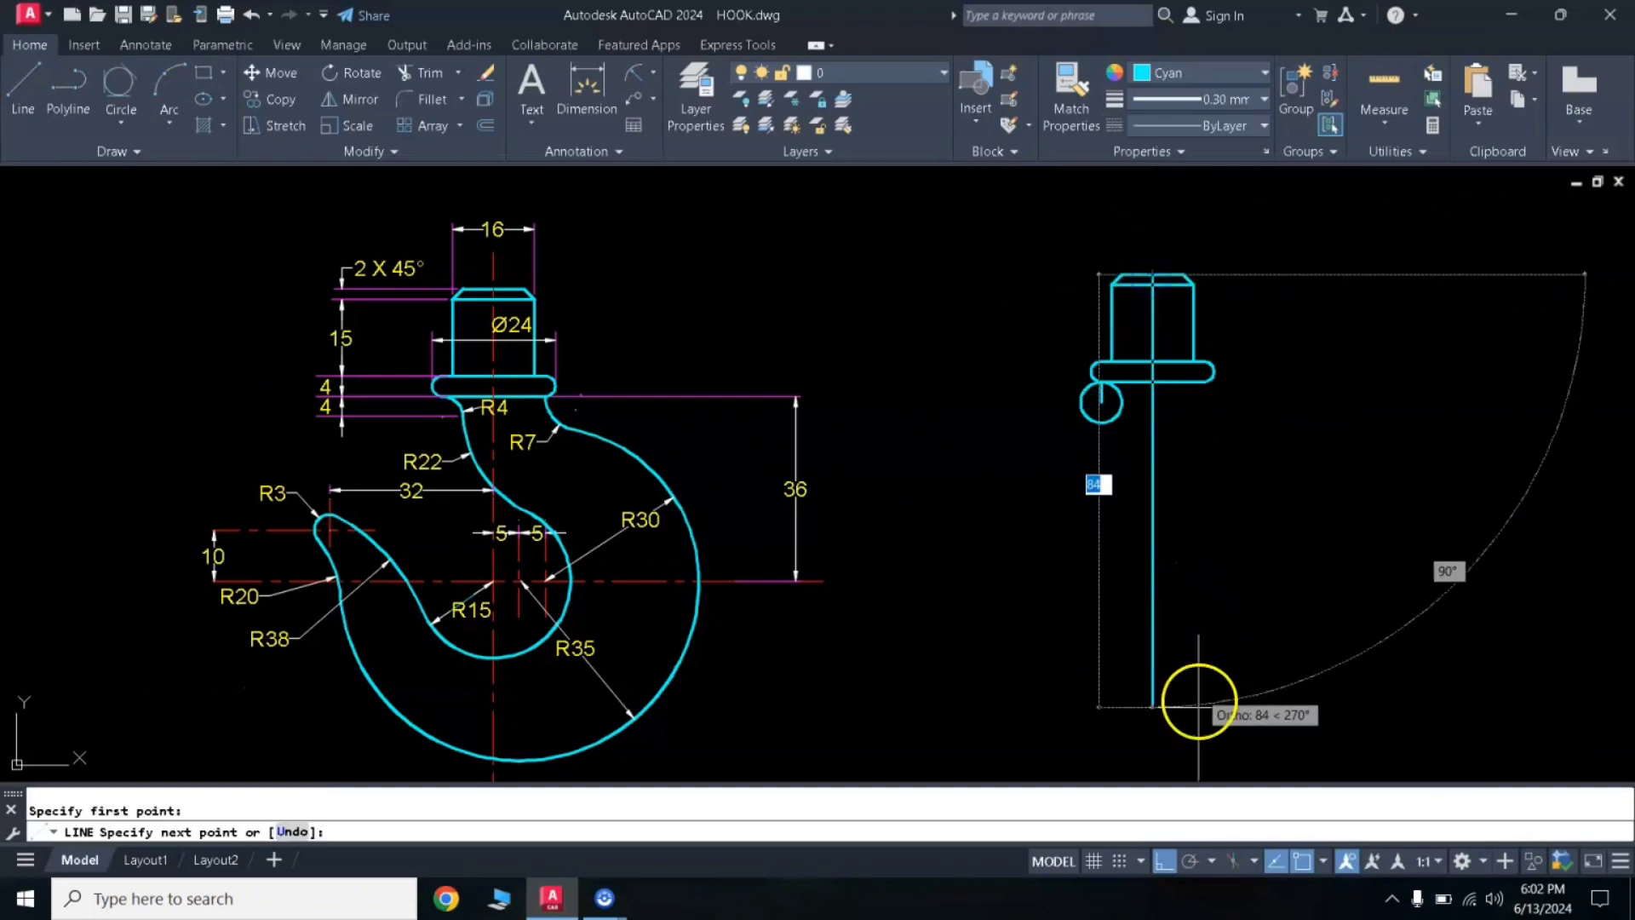
{"action": "left_click", "coordinate": [1203, 757]}
{"action": "key", "text": "Escape"}
{"action": "key", "text": "Return"}
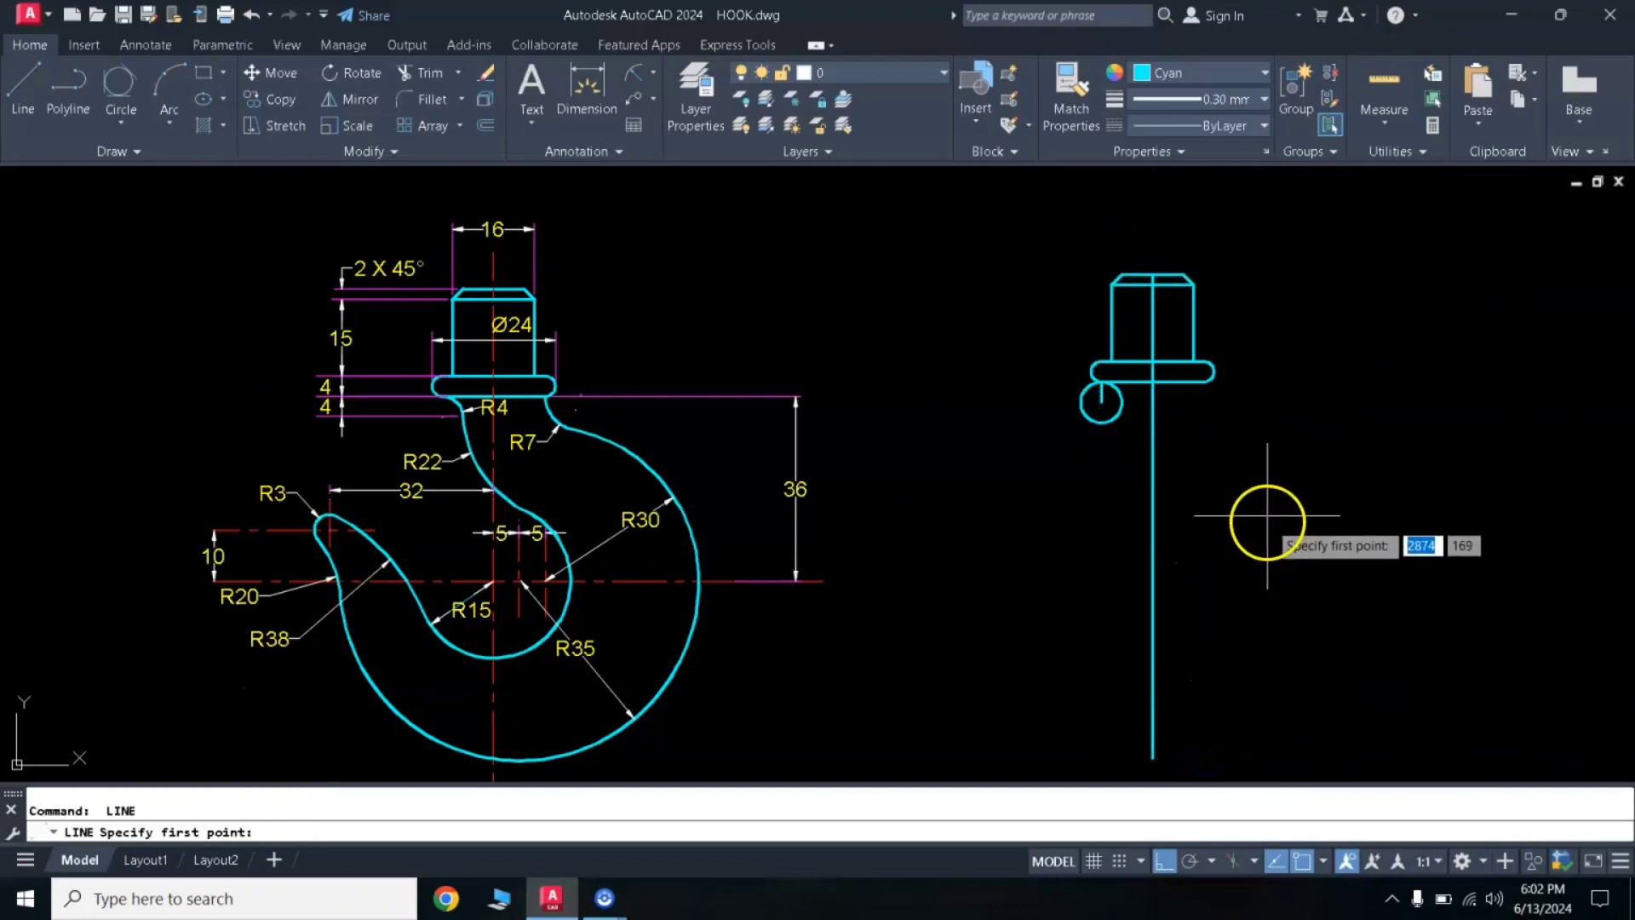
{"action": "key", "text": "Escape"}
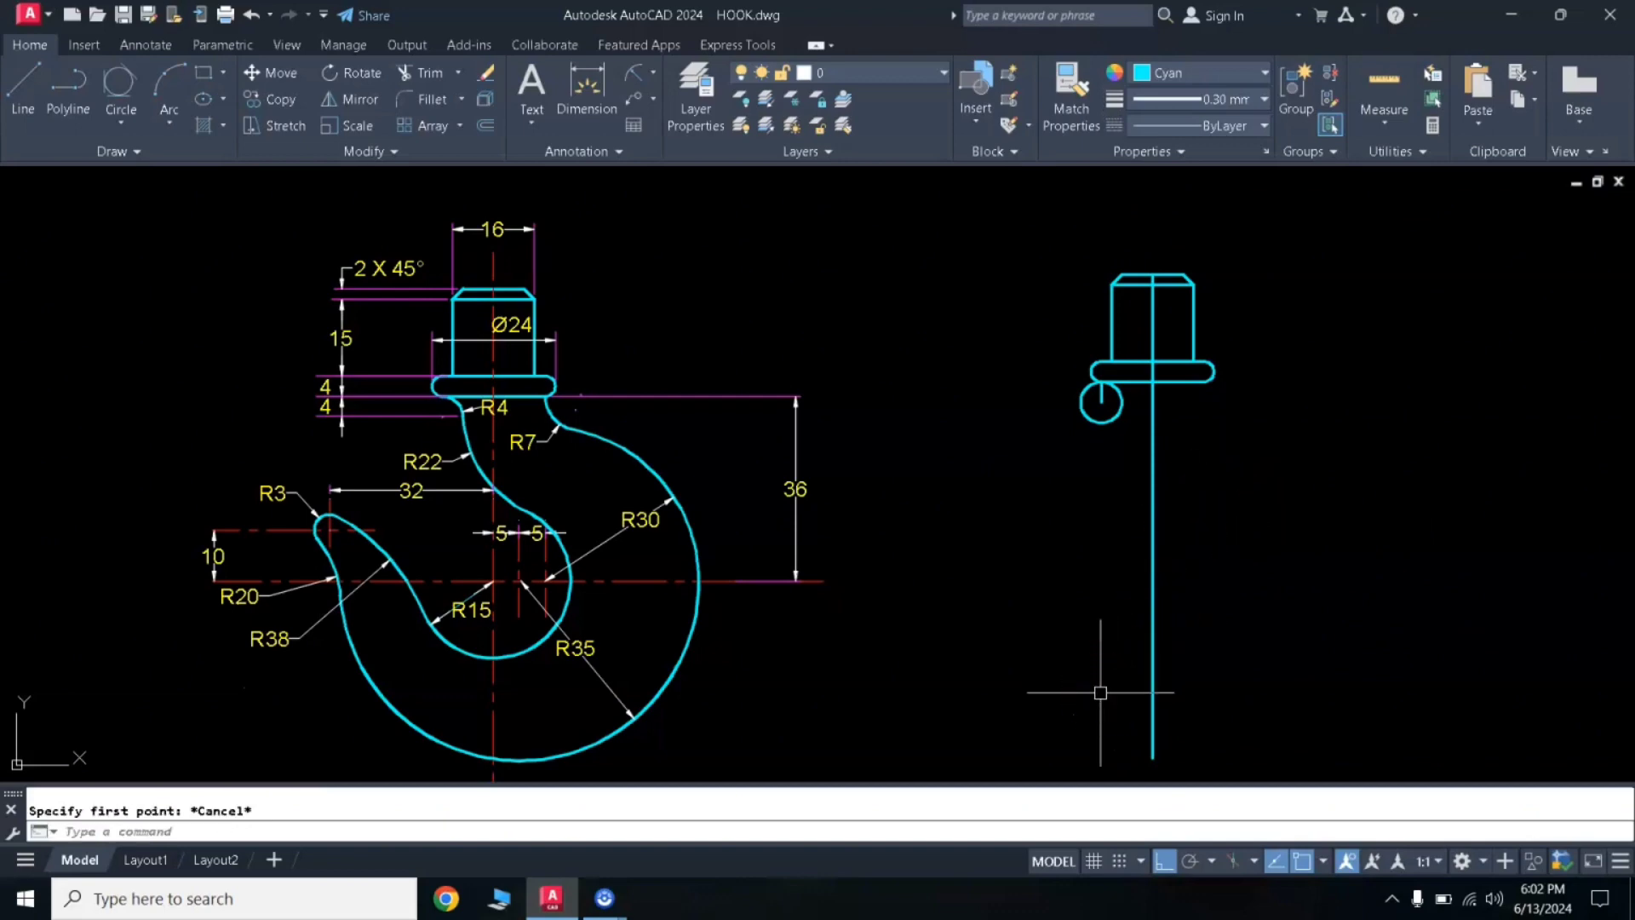
Match the reference centre line's style onto the new line and extend its top above the shank.
{"action": "type", "text": "a"}
{"action": "key", "text": "Return"}
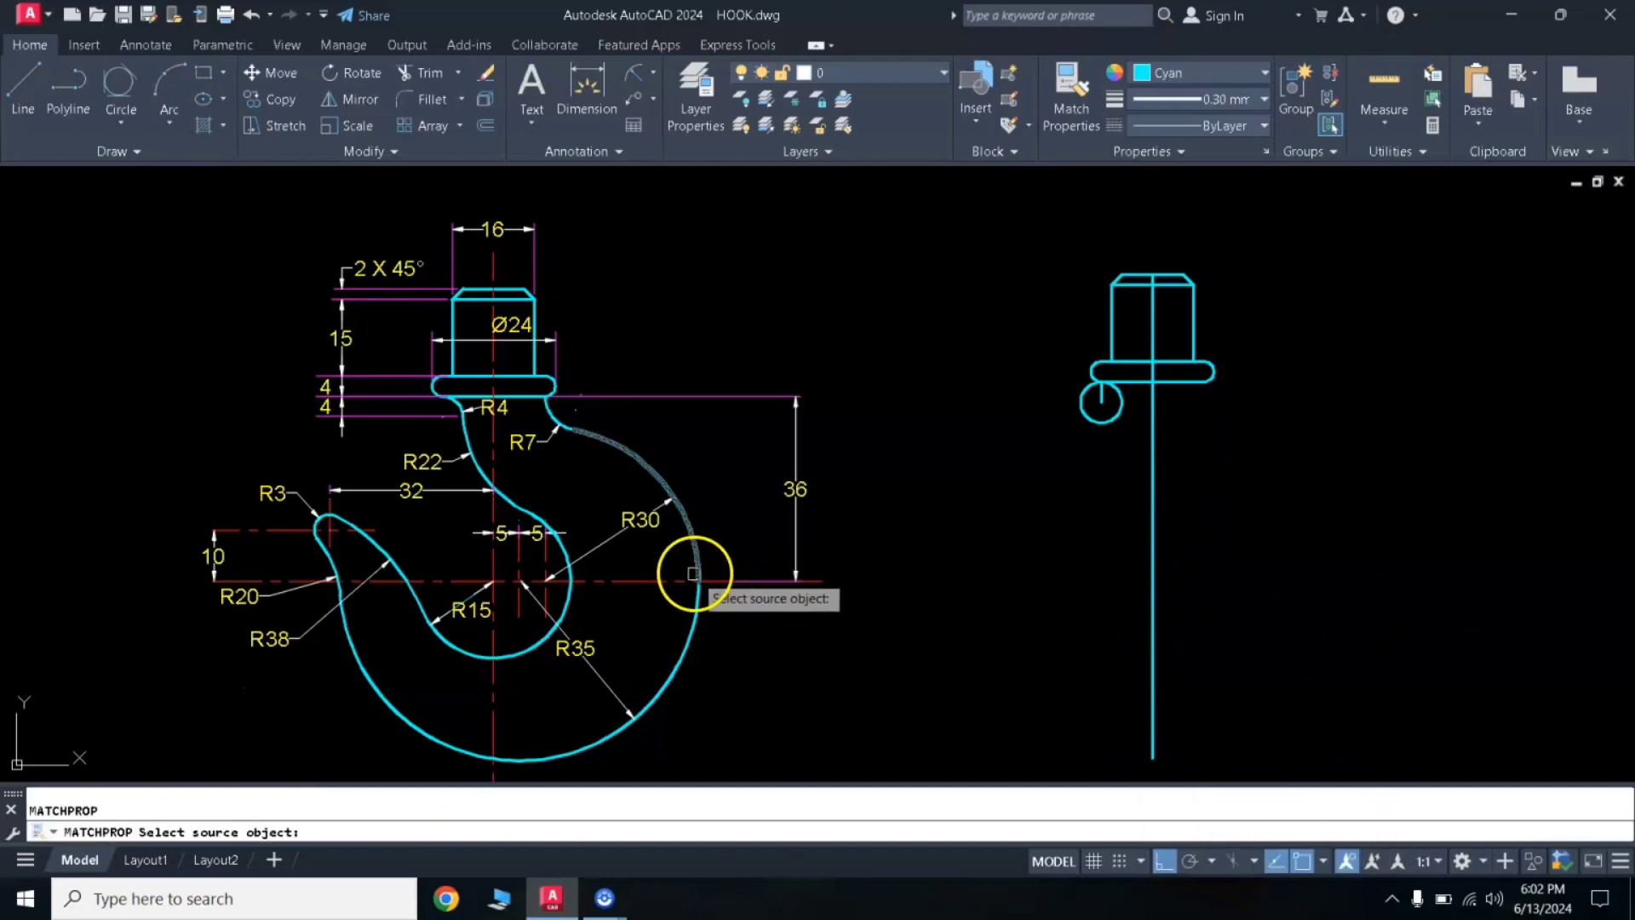
{"action": "left_click", "coordinate": [676, 575]}
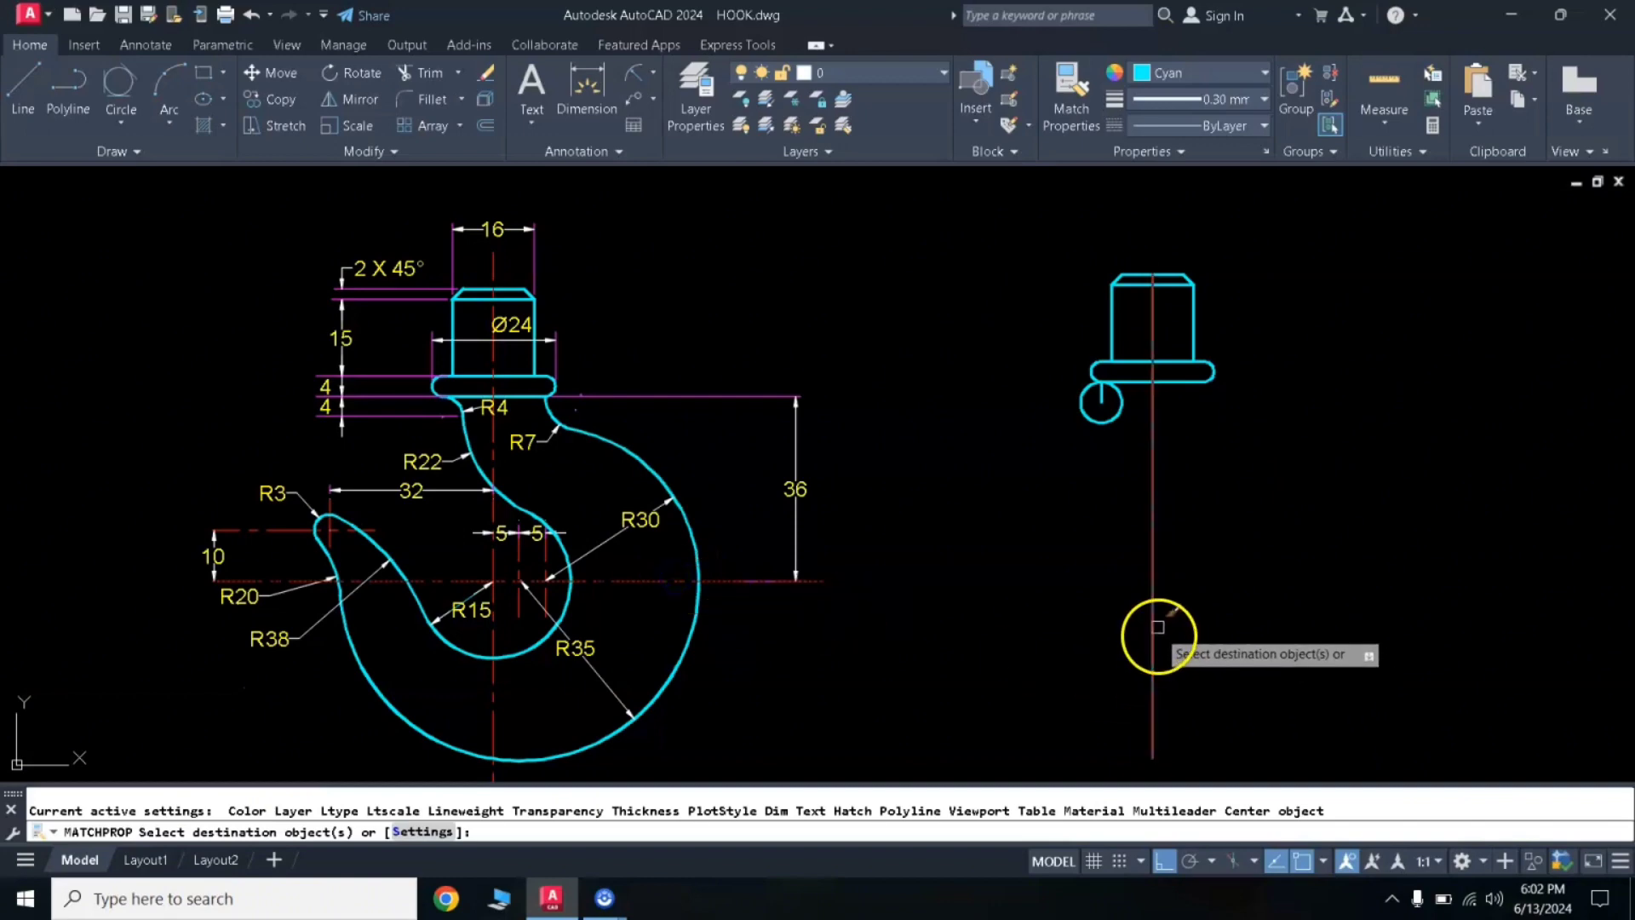
{"action": "left_click", "coordinate": [1152, 621]}
{"action": "key", "text": "Return"}
{"action": "left_click", "coordinate": [1149, 287]}
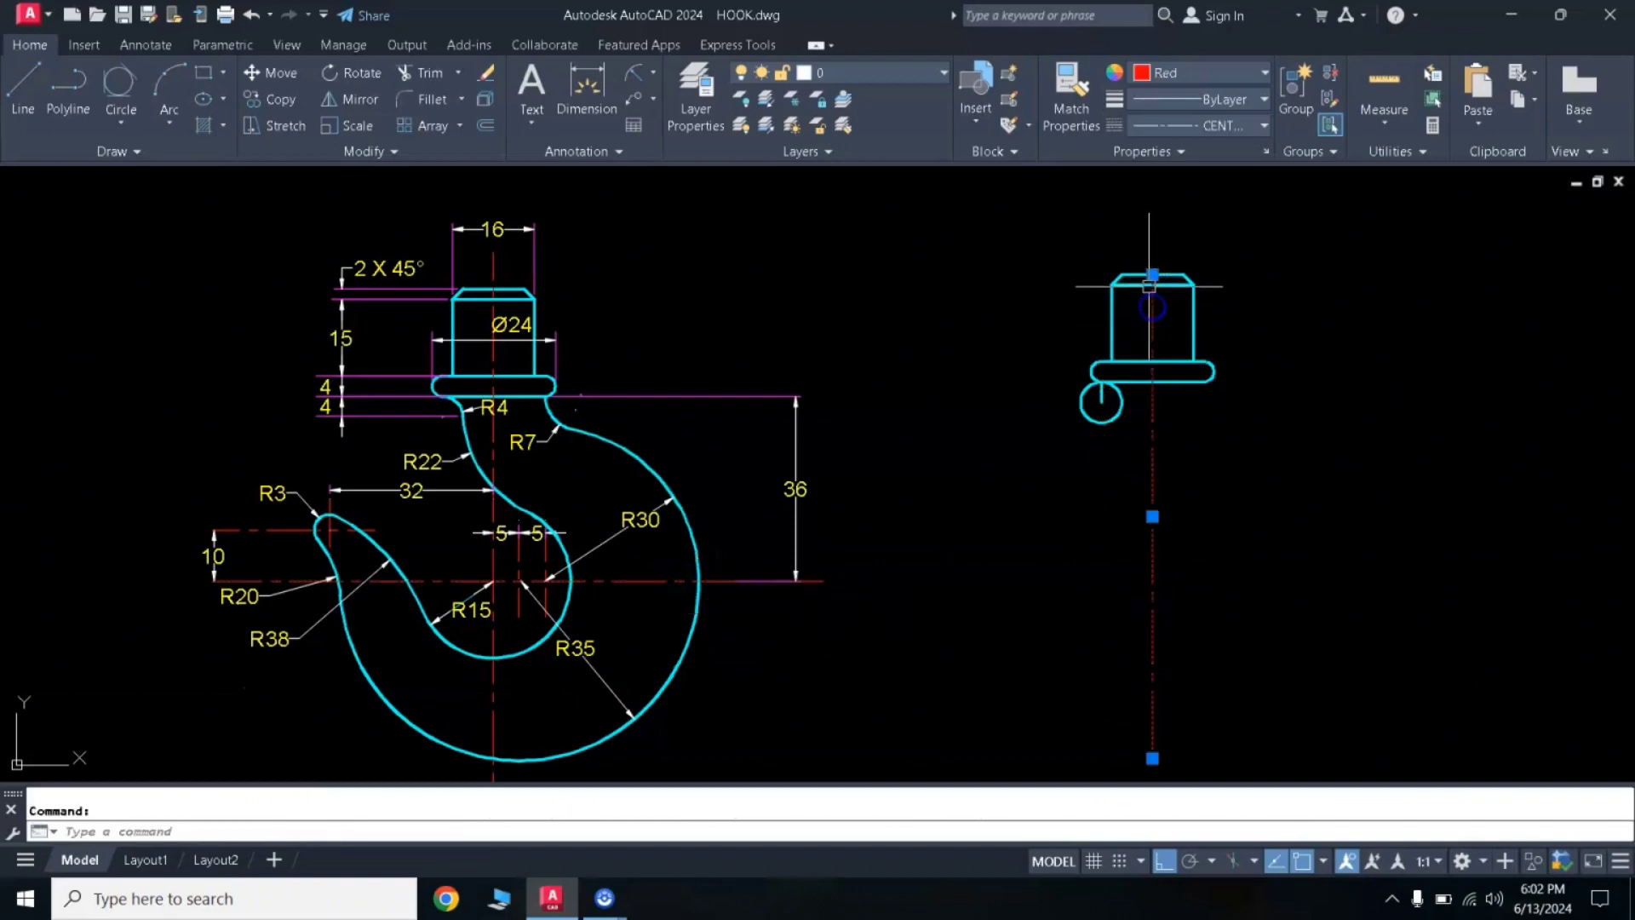
{"action": "left_click", "coordinate": [1152, 274]}
{"action": "left_click", "coordinate": [1152, 227]}
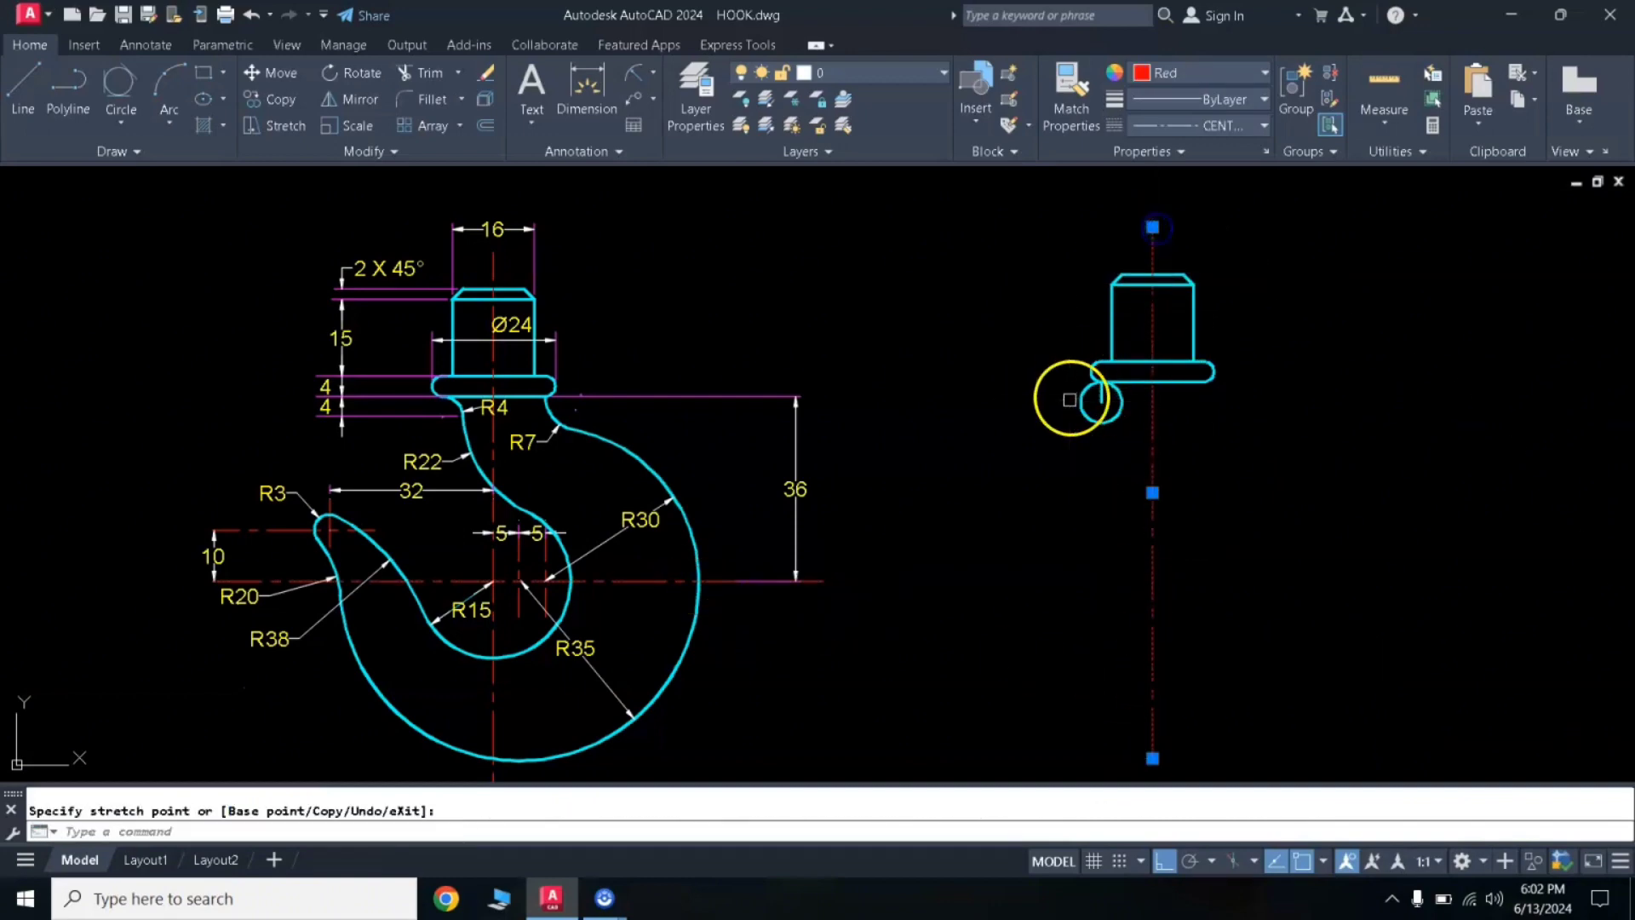
{"action": "key", "text": "Escape"}
{"action": "key", "text": "Escape"}
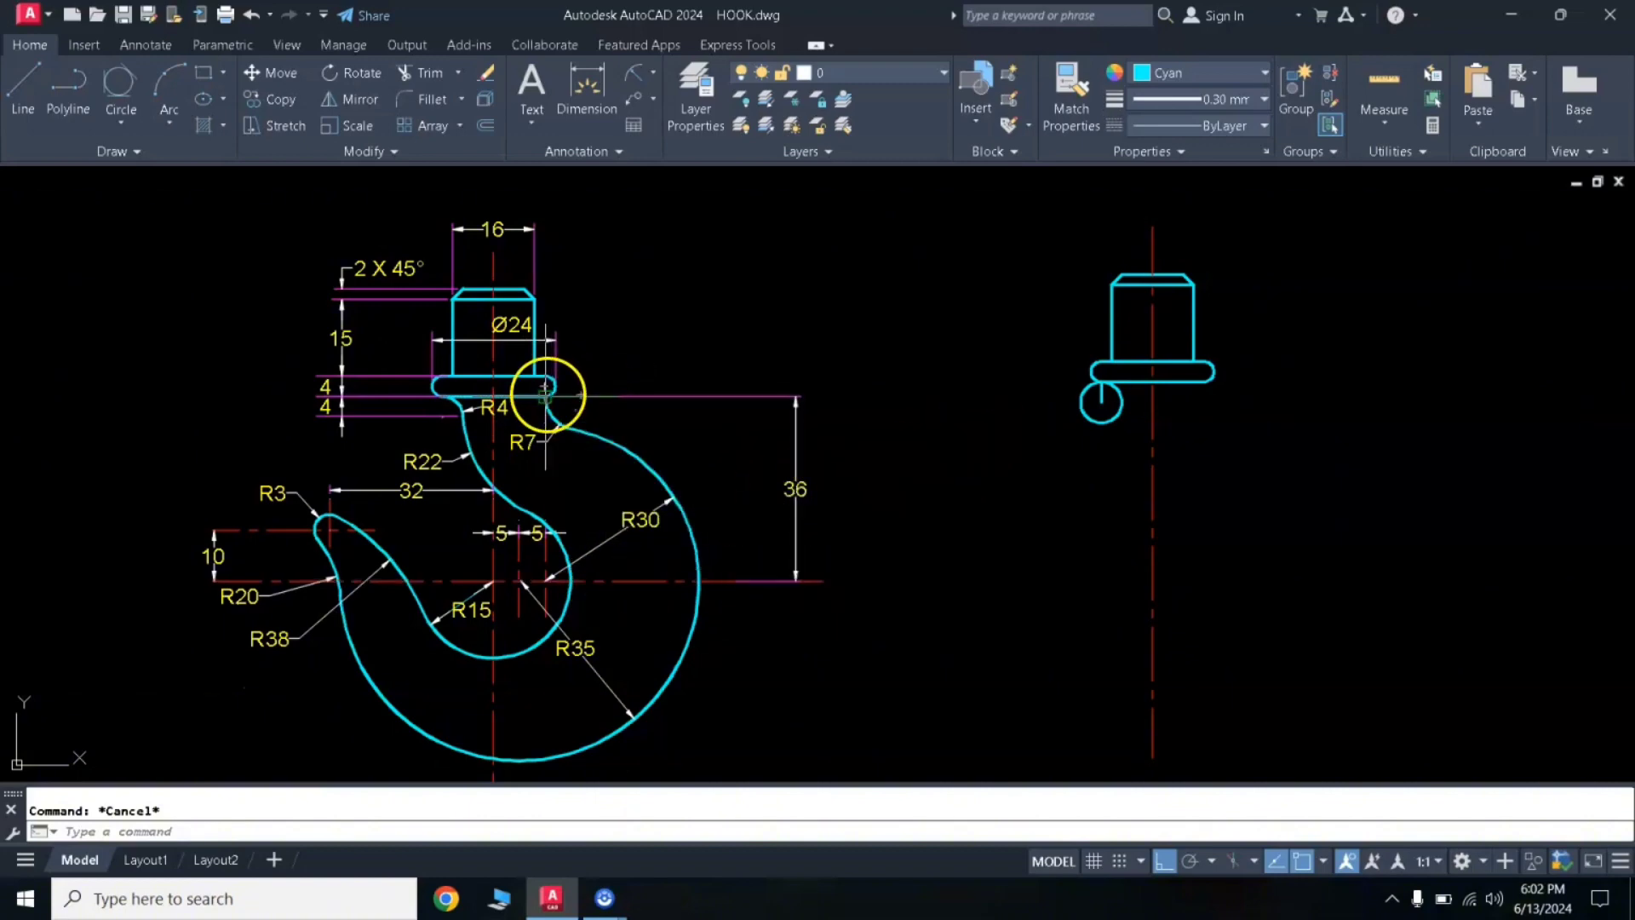
Draw a short horizontal line rightward from the flange's right corner.
{"action": "type", "text": "l"}
{"action": "key", "text": "Return"}
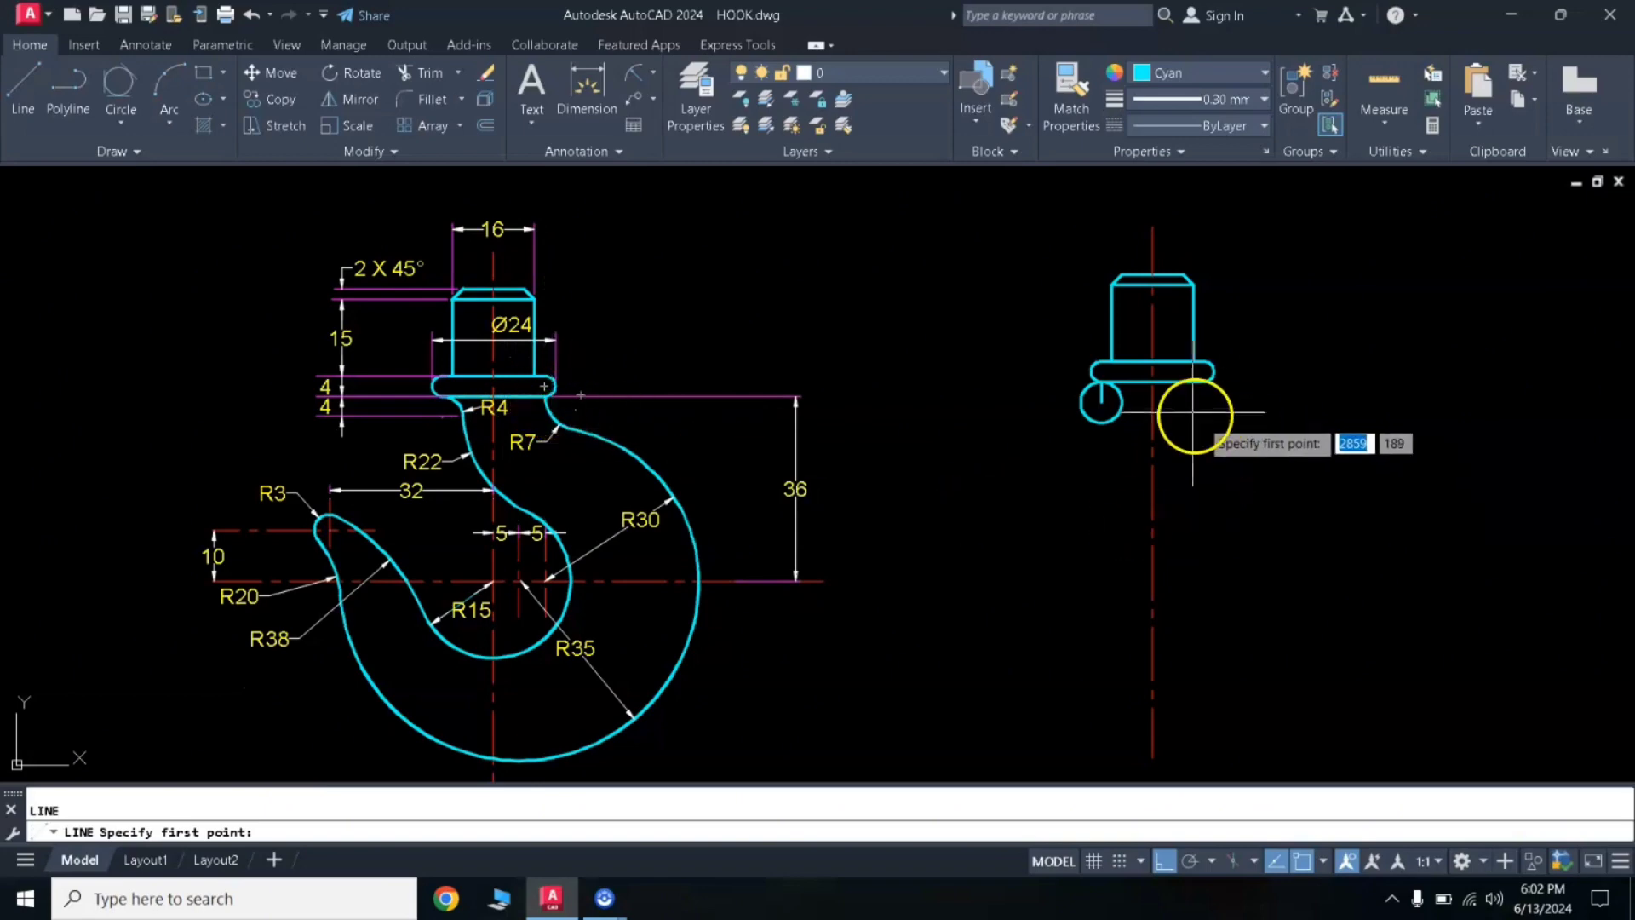
{"action": "left_click", "coordinate": [1201, 381]}
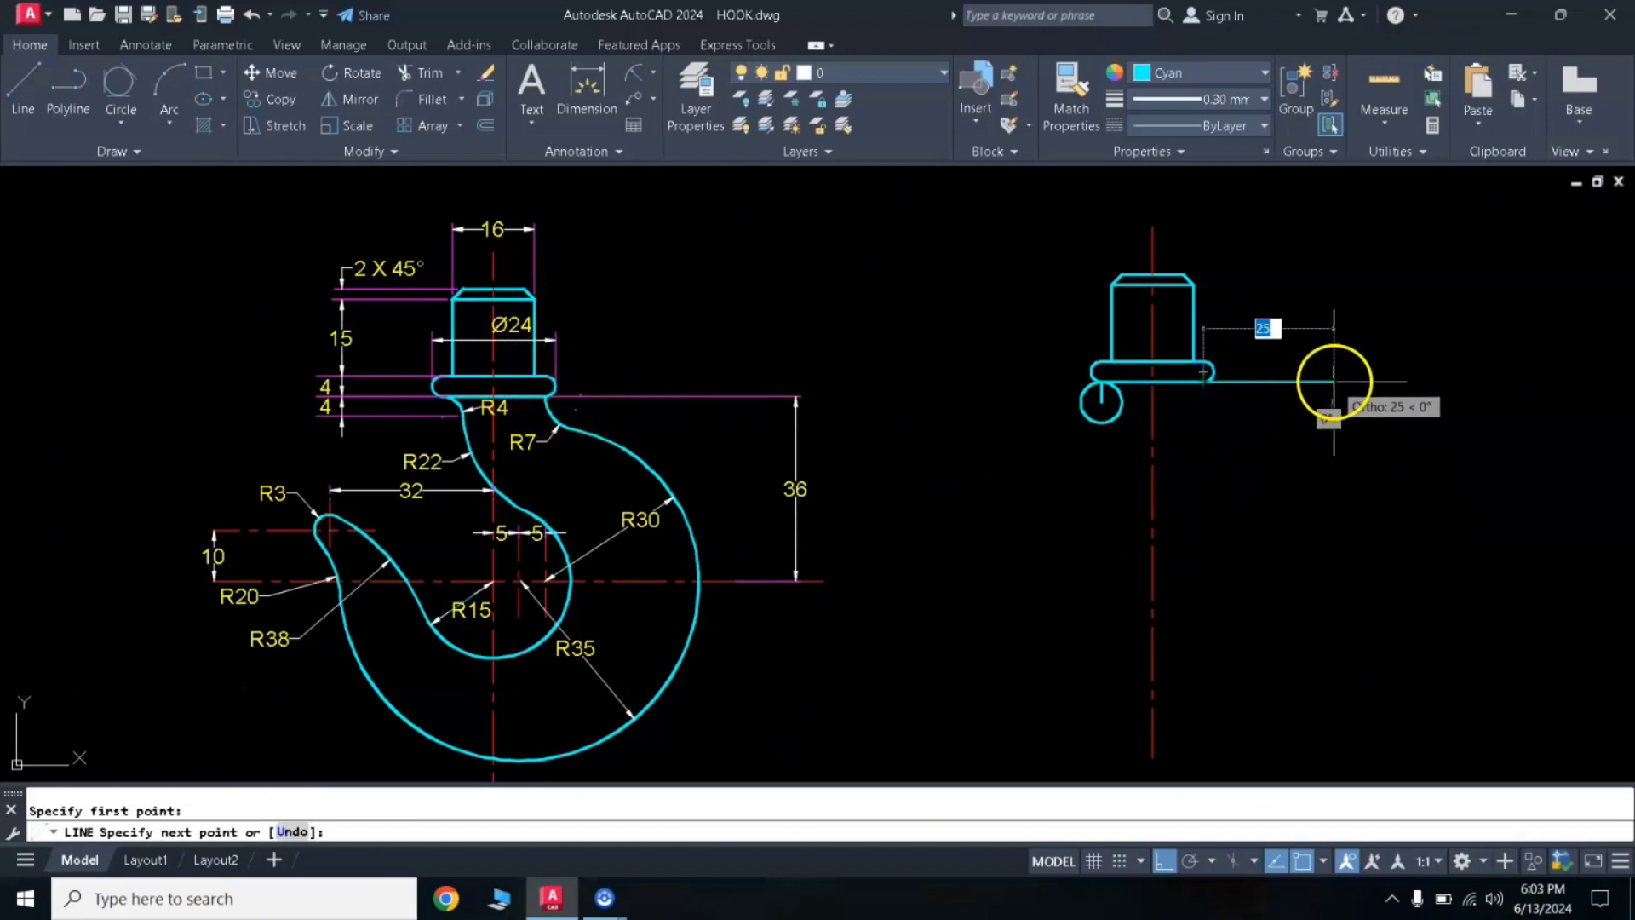
{"action": "left_click", "coordinate": [1335, 381]}
{"action": "key", "text": "Return"}
Move the new horizontal line 36 units down.
{"action": "type", "text": "m"}
{"action": "key", "text": "Return"}
{"action": "left_click", "coordinate": [1307, 346]}
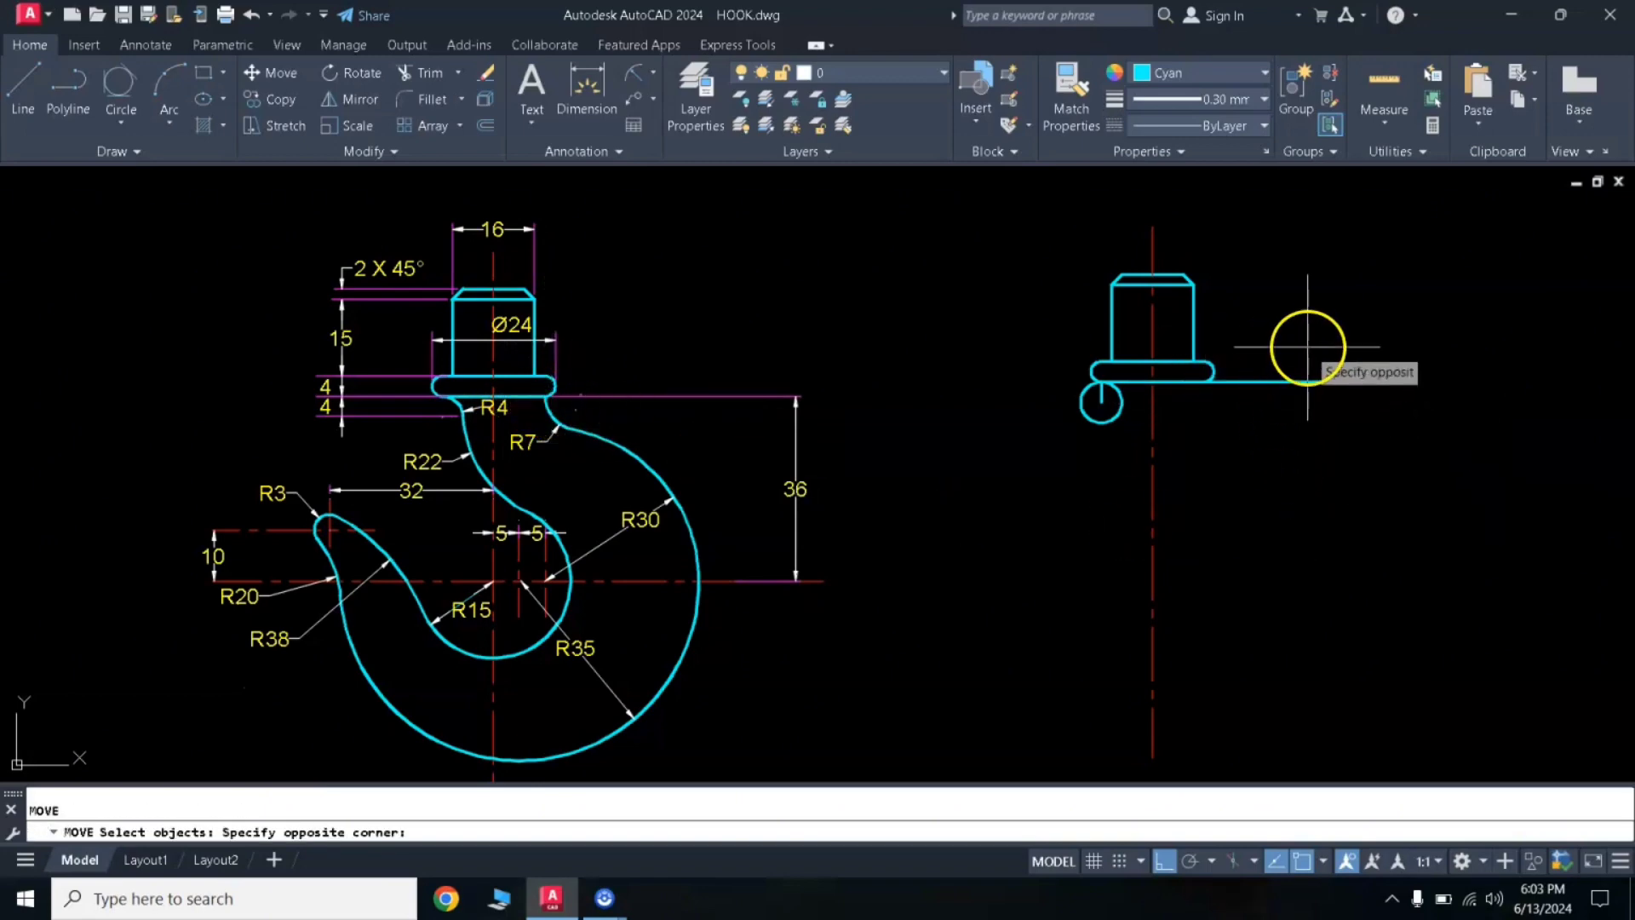
{"action": "left_click", "coordinate": [1284, 416]}
{"action": "key", "text": "Return"}
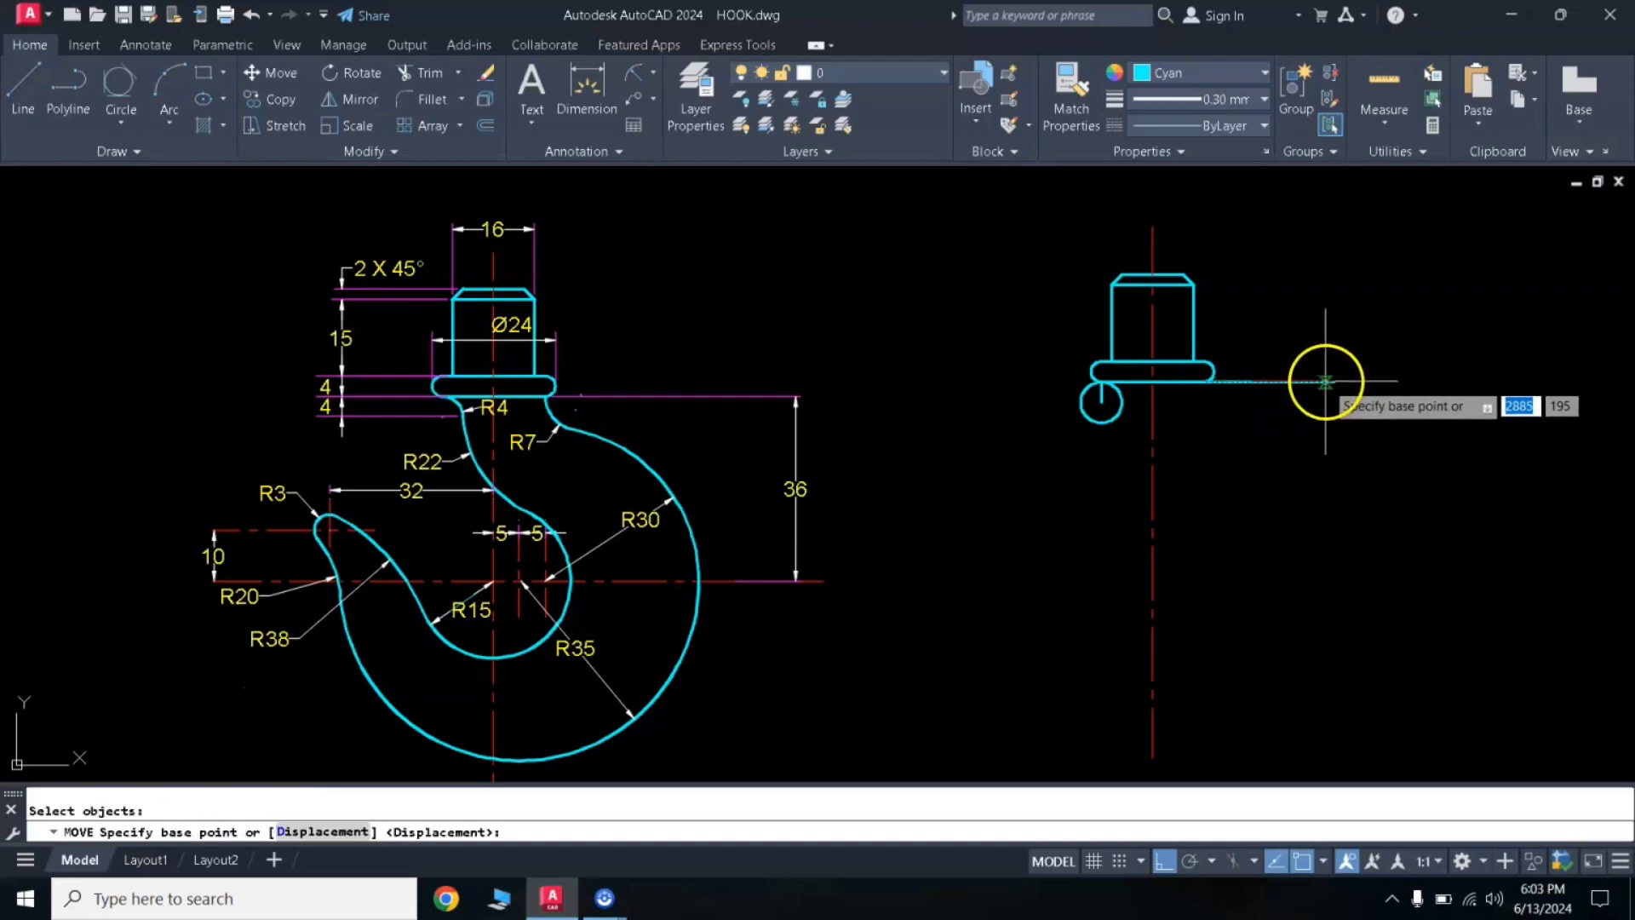
{"action": "left_click", "coordinate": [1342, 384]}
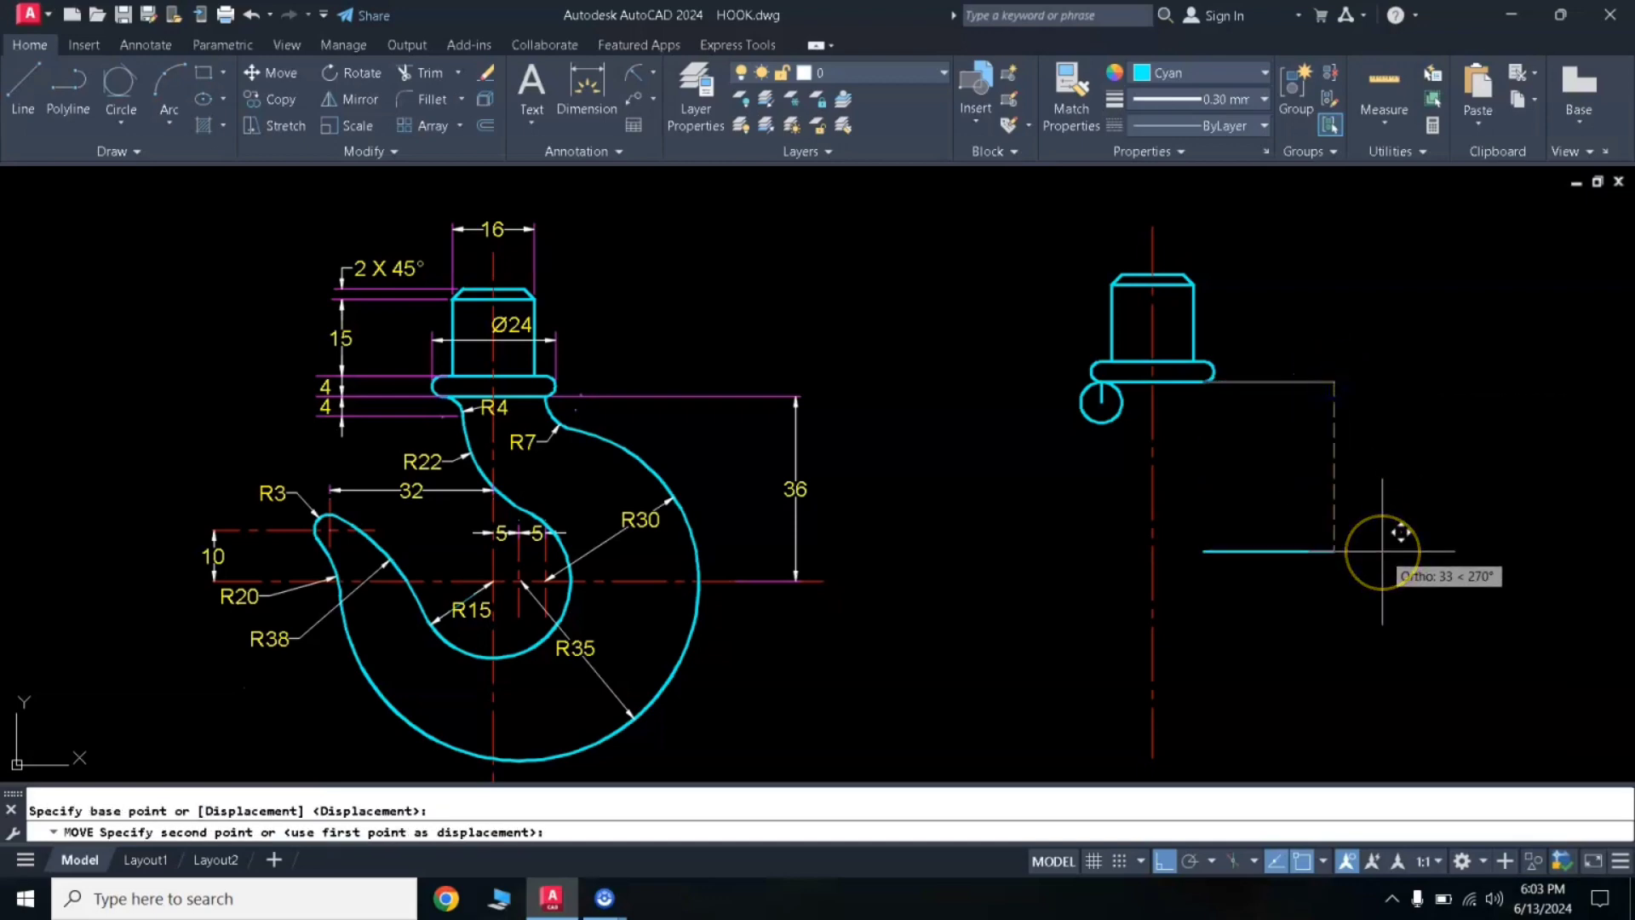
{"action": "type", "text": "36"}
{"action": "key", "text": "Return"}
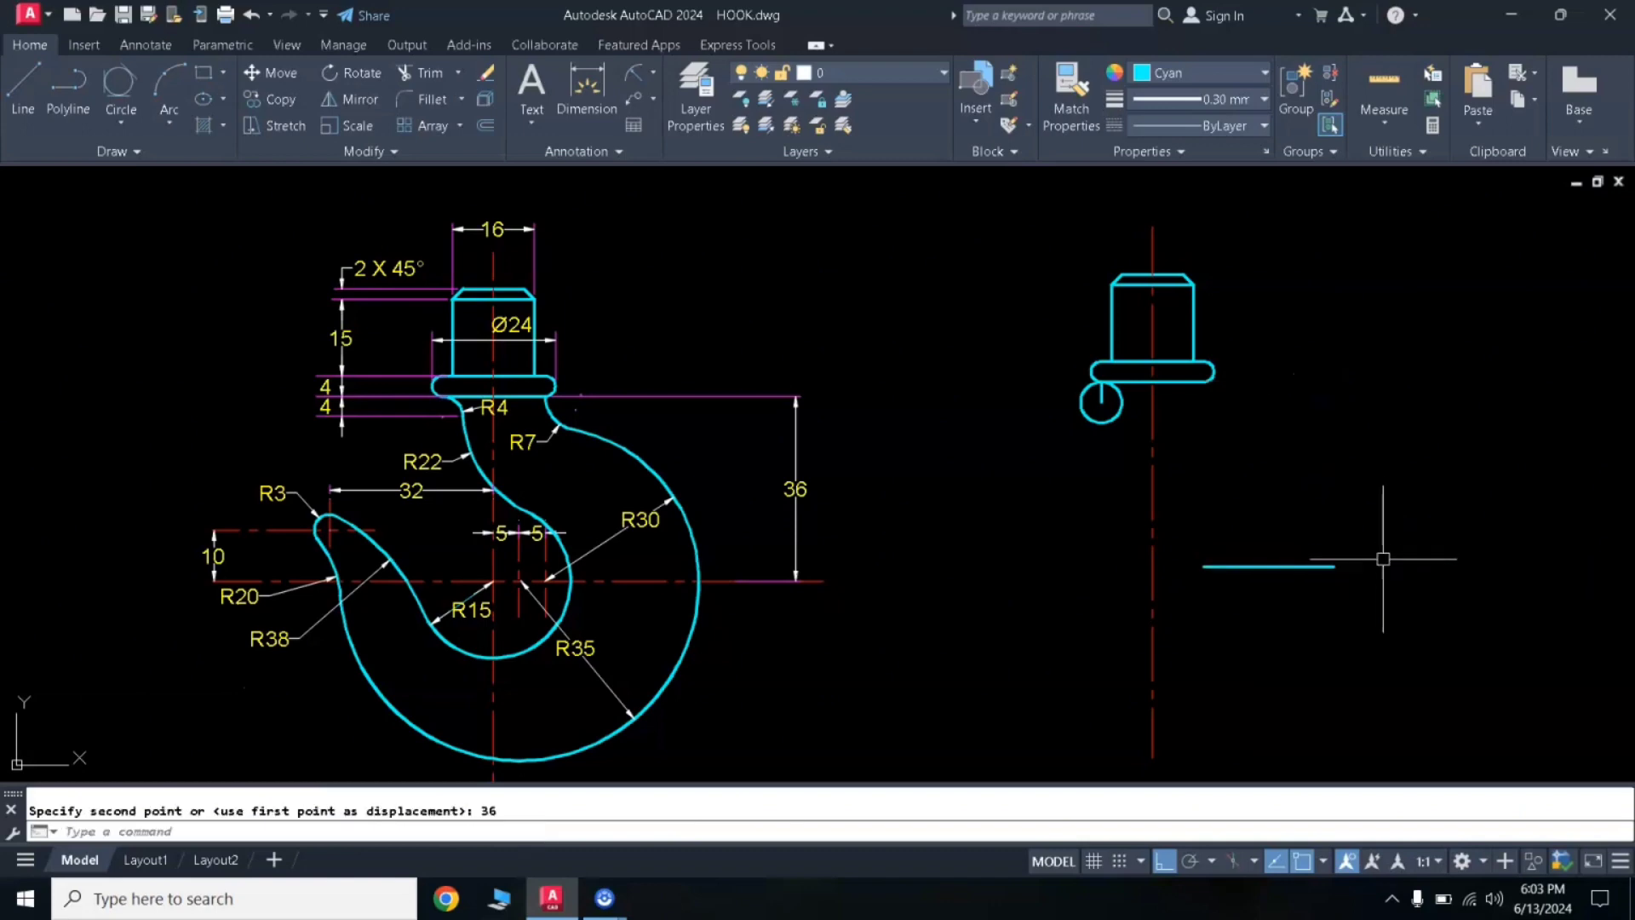
Stretch the line's grips so it extends well past both sides of the centre line.
{"action": "left_click", "coordinate": [1298, 567]}
{"action": "left_click", "coordinate": [1204, 566]}
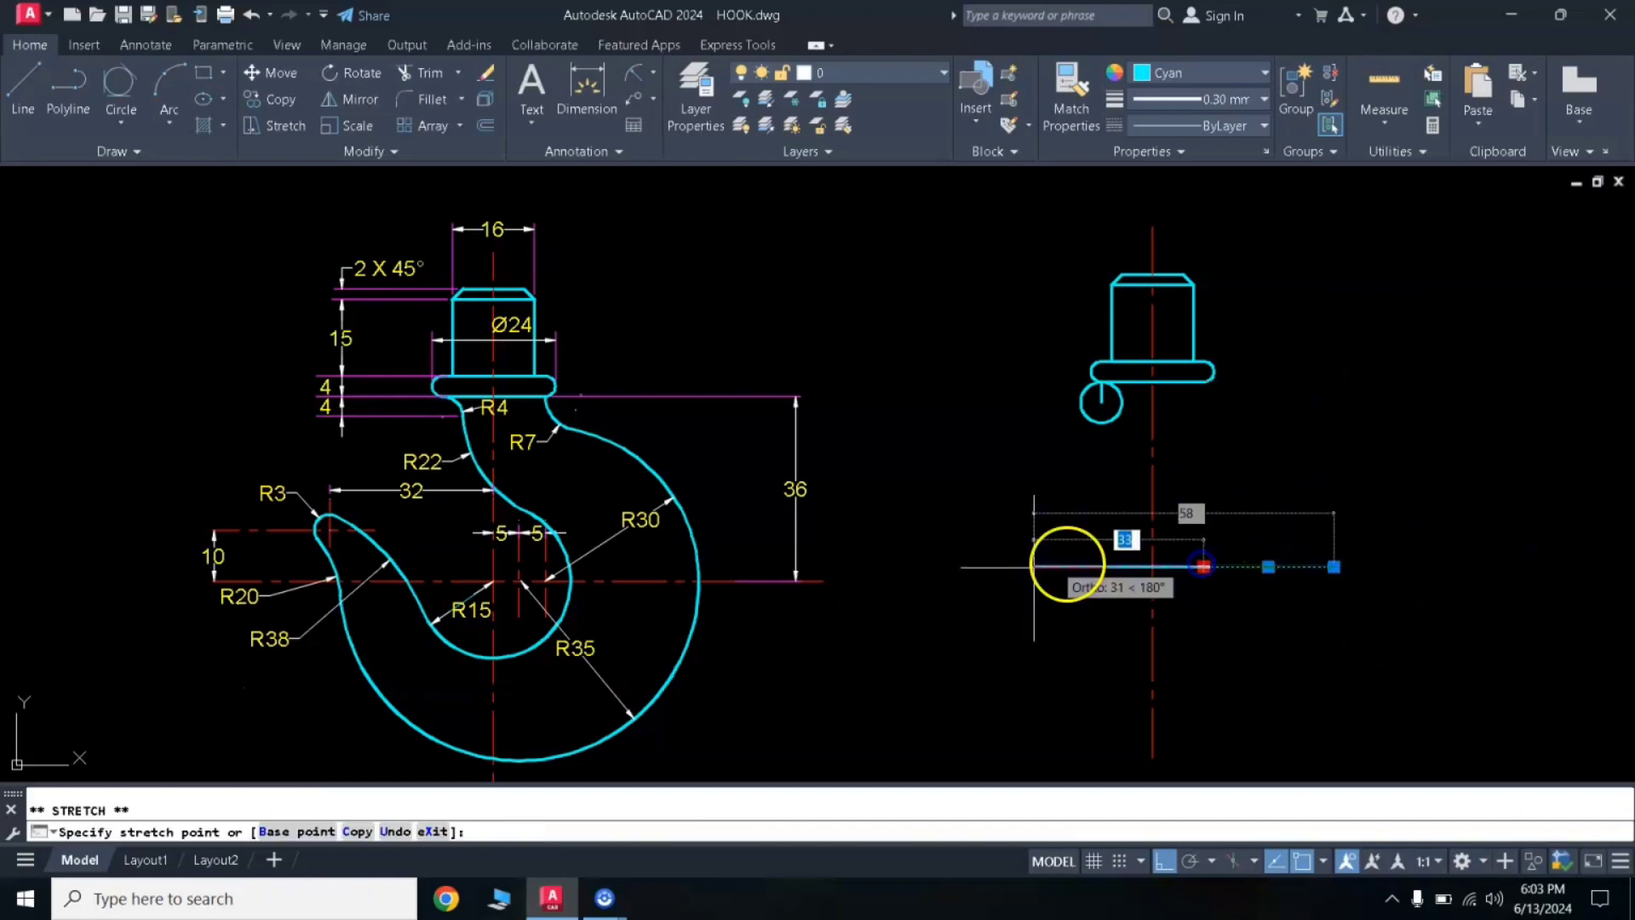
{"action": "left_click", "coordinate": [883, 566]}
{"action": "left_click", "coordinate": [1334, 566]}
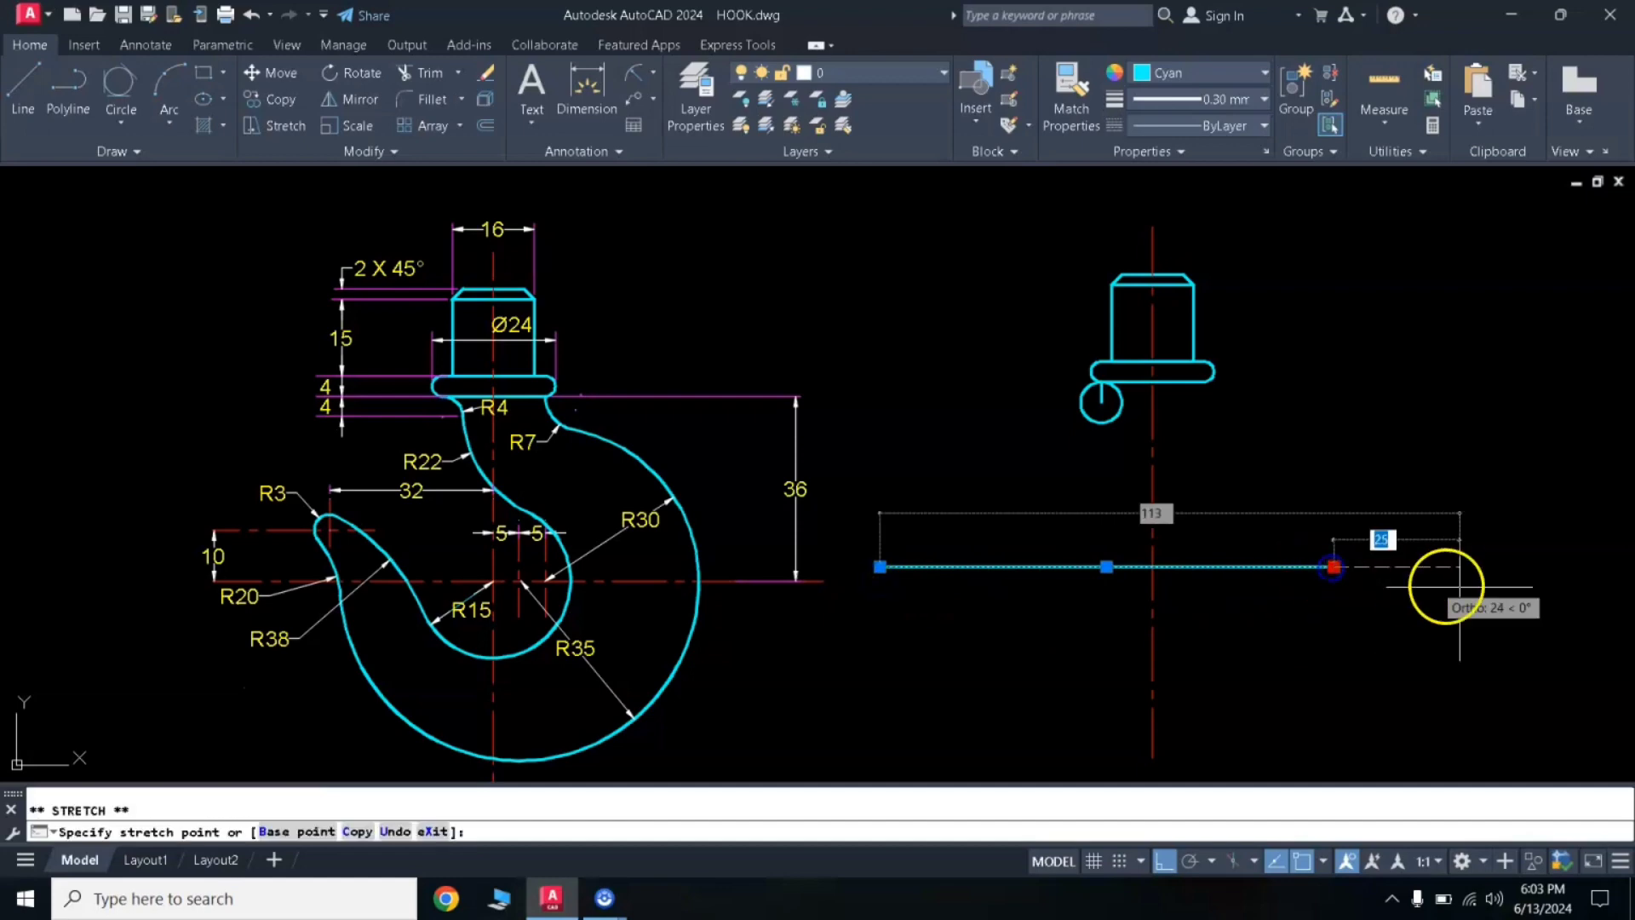
{"action": "left_click", "coordinate": [1563, 594]}
{"action": "key", "text": "Escape"}
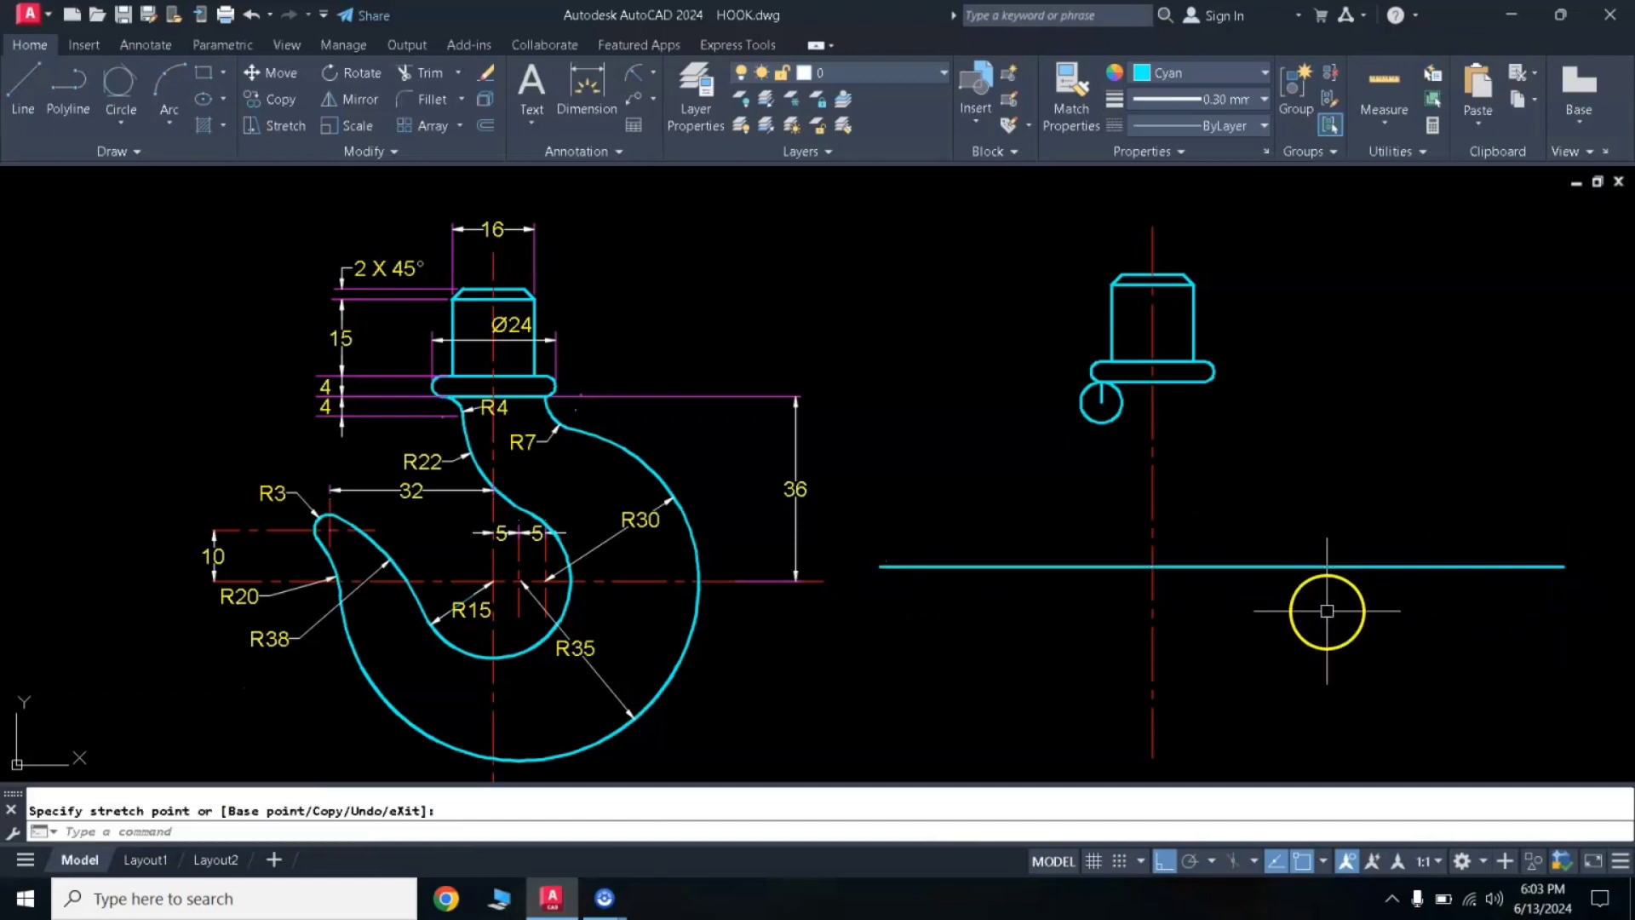
Match the horizontal cyan line's properties to the red dashed centreline.
{"action": "type", "text": "ma"}
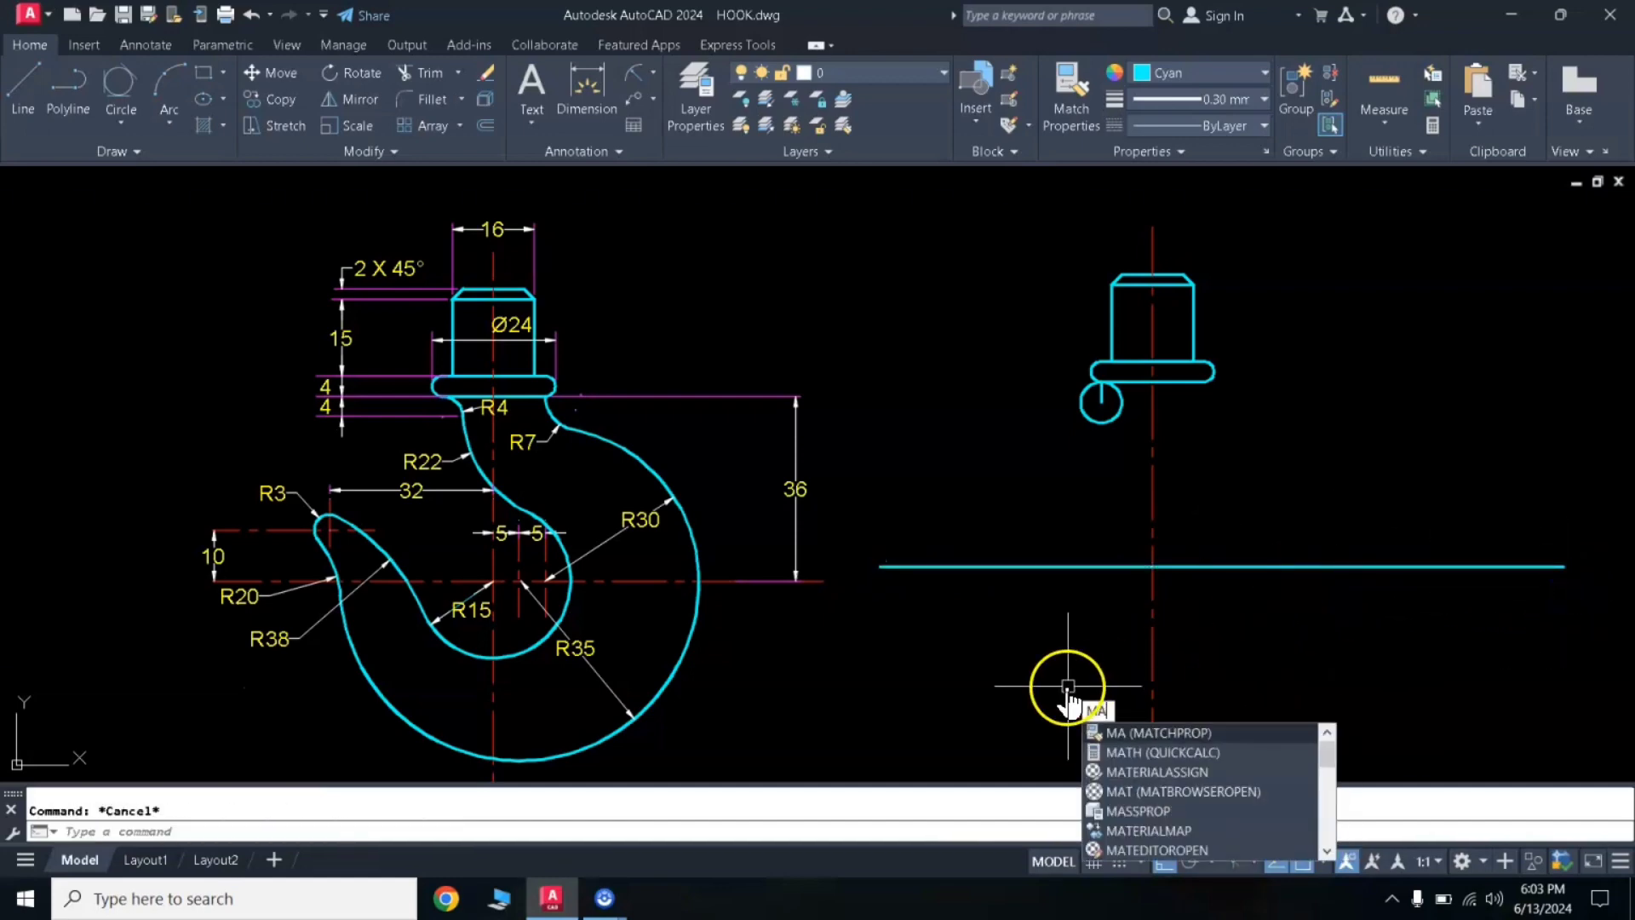
{"action": "key", "text": "Return"}
{"action": "left_click", "coordinate": [1149, 635]}
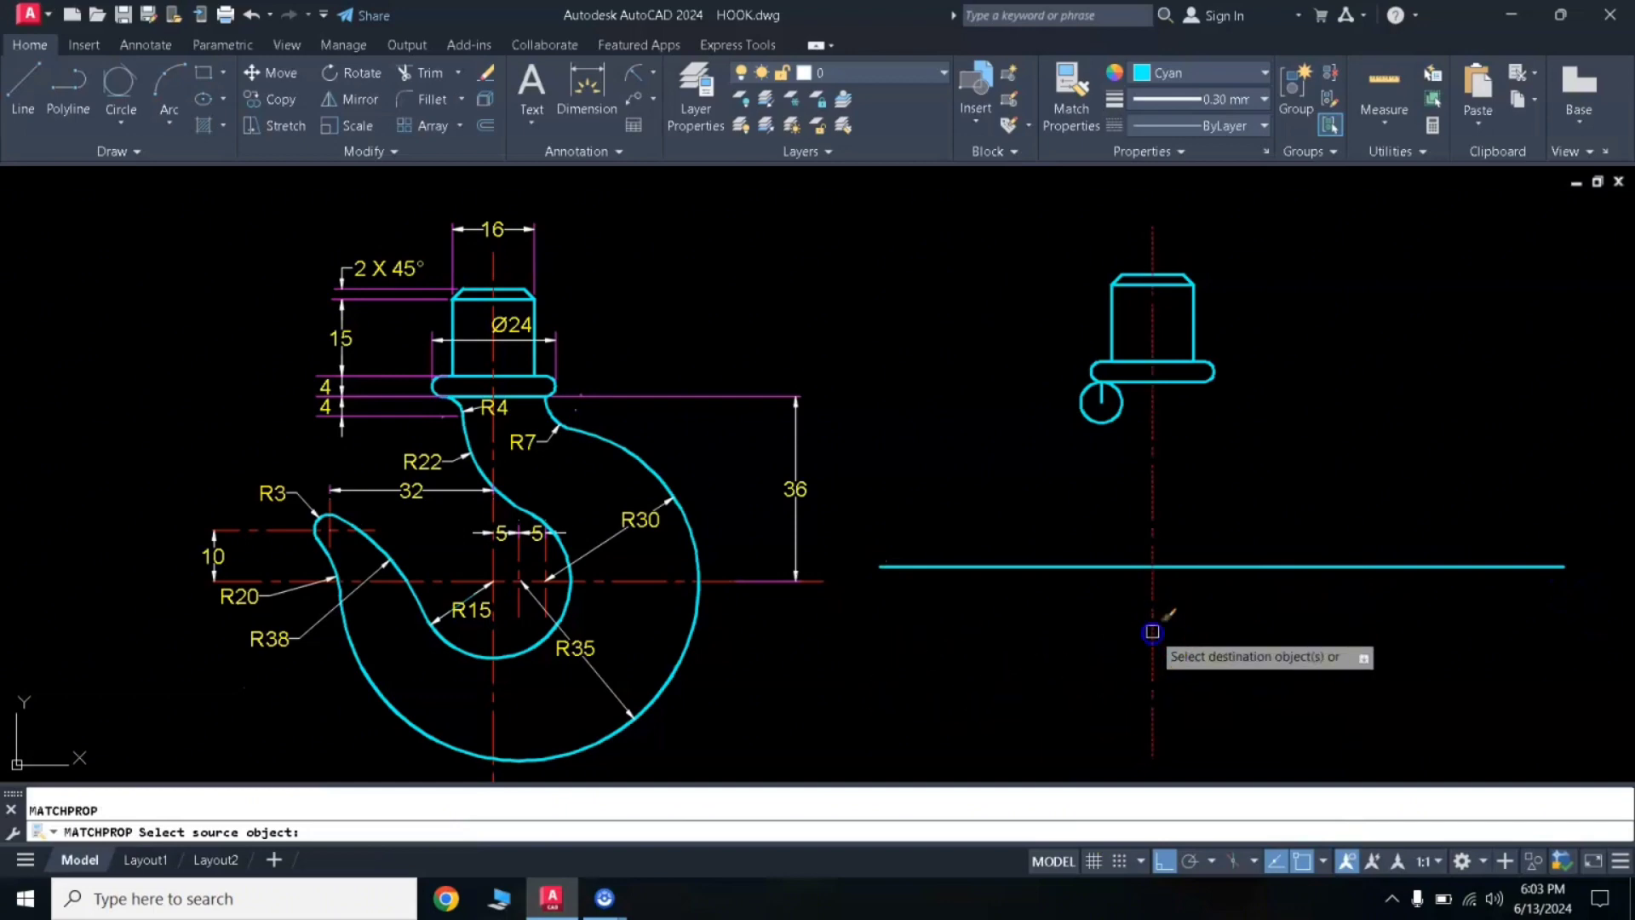
{"action": "left_click", "coordinate": [1191, 569]}
{"action": "key", "text": "Return"}
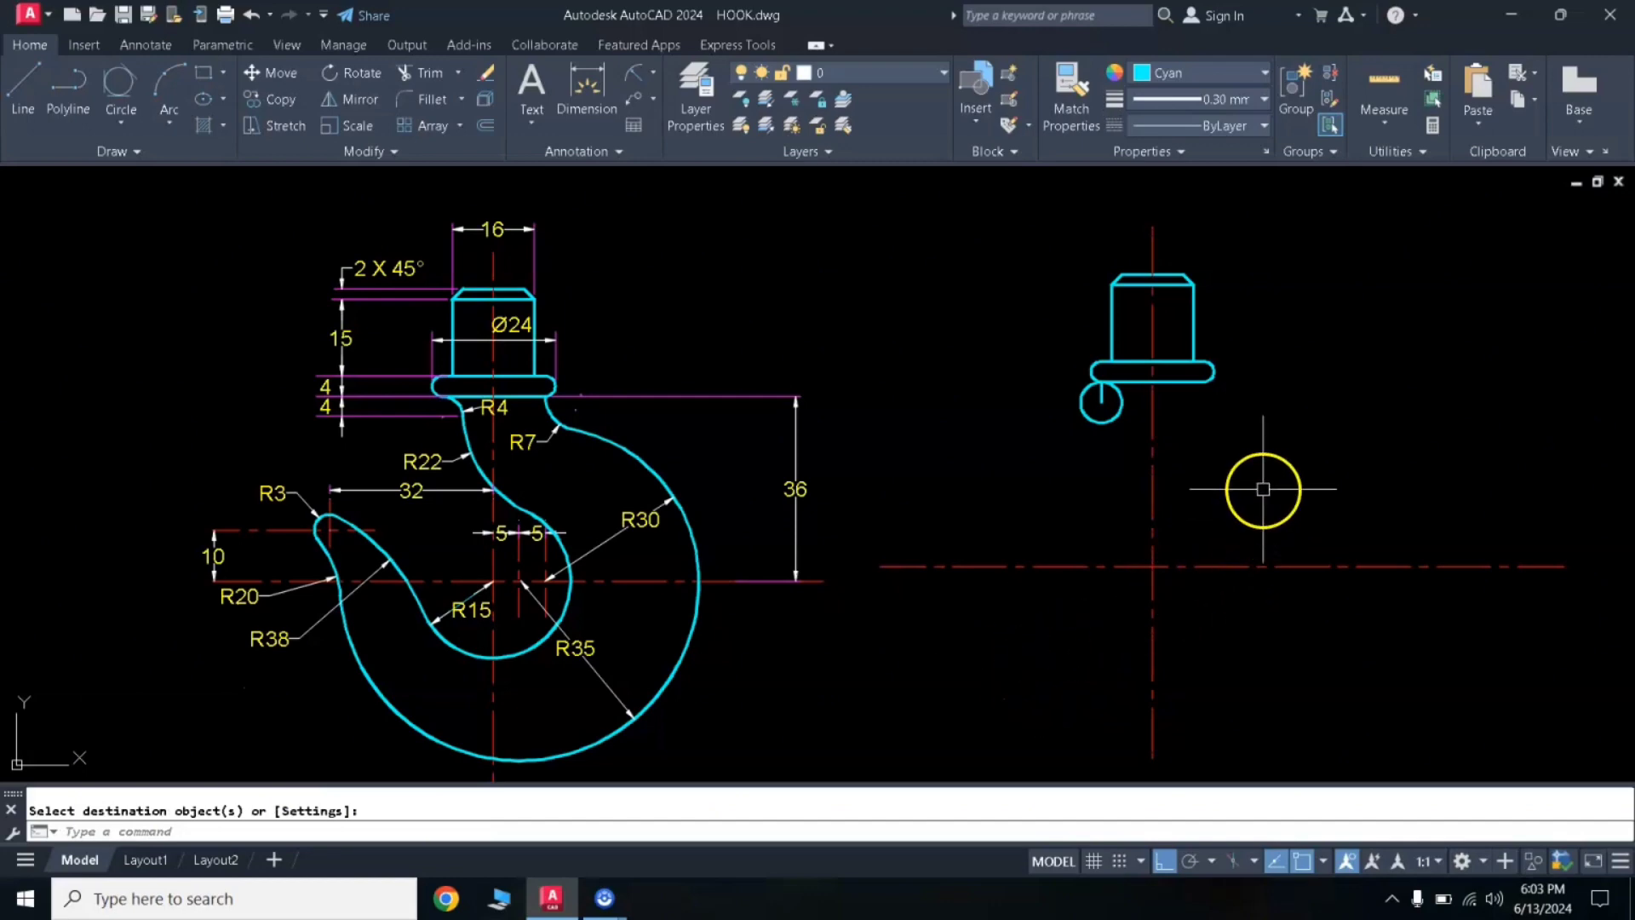
Move the right-hand view 3 units down and save HOOK.dwg.
{"action": "left_click", "coordinate": [1320, 240]}
{"action": "left_click", "coordinate": [1071, 417]}
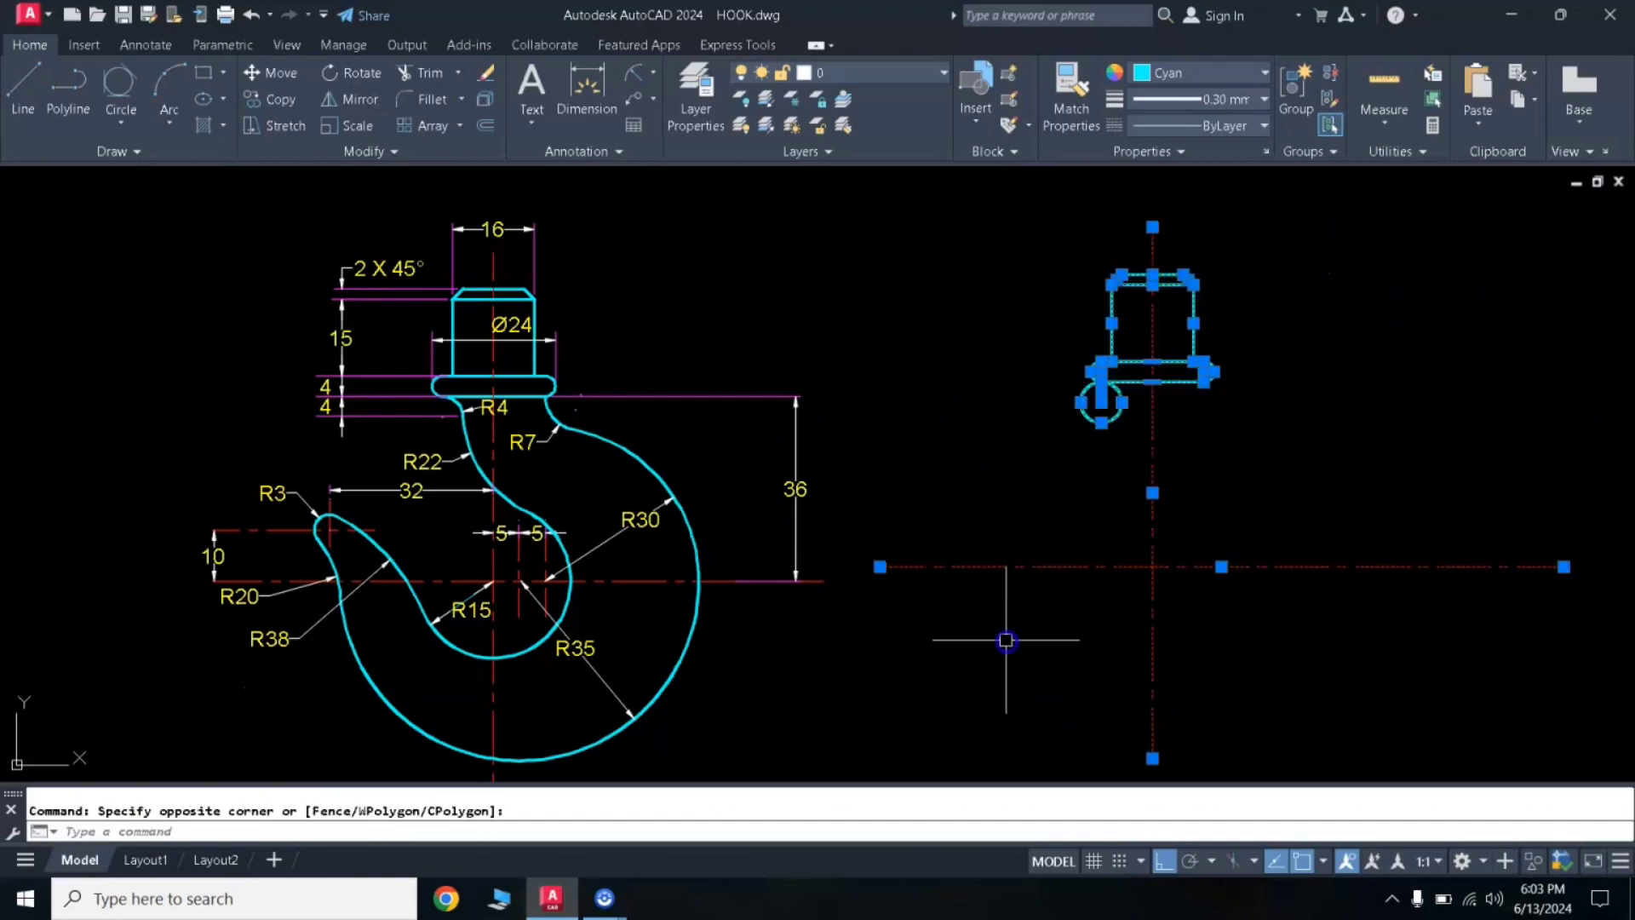
{"action": "key", "text": "m"}
{"action": "key", "text": "Return"}
{"action": "left_click", "coordinate": [1318, 325]}
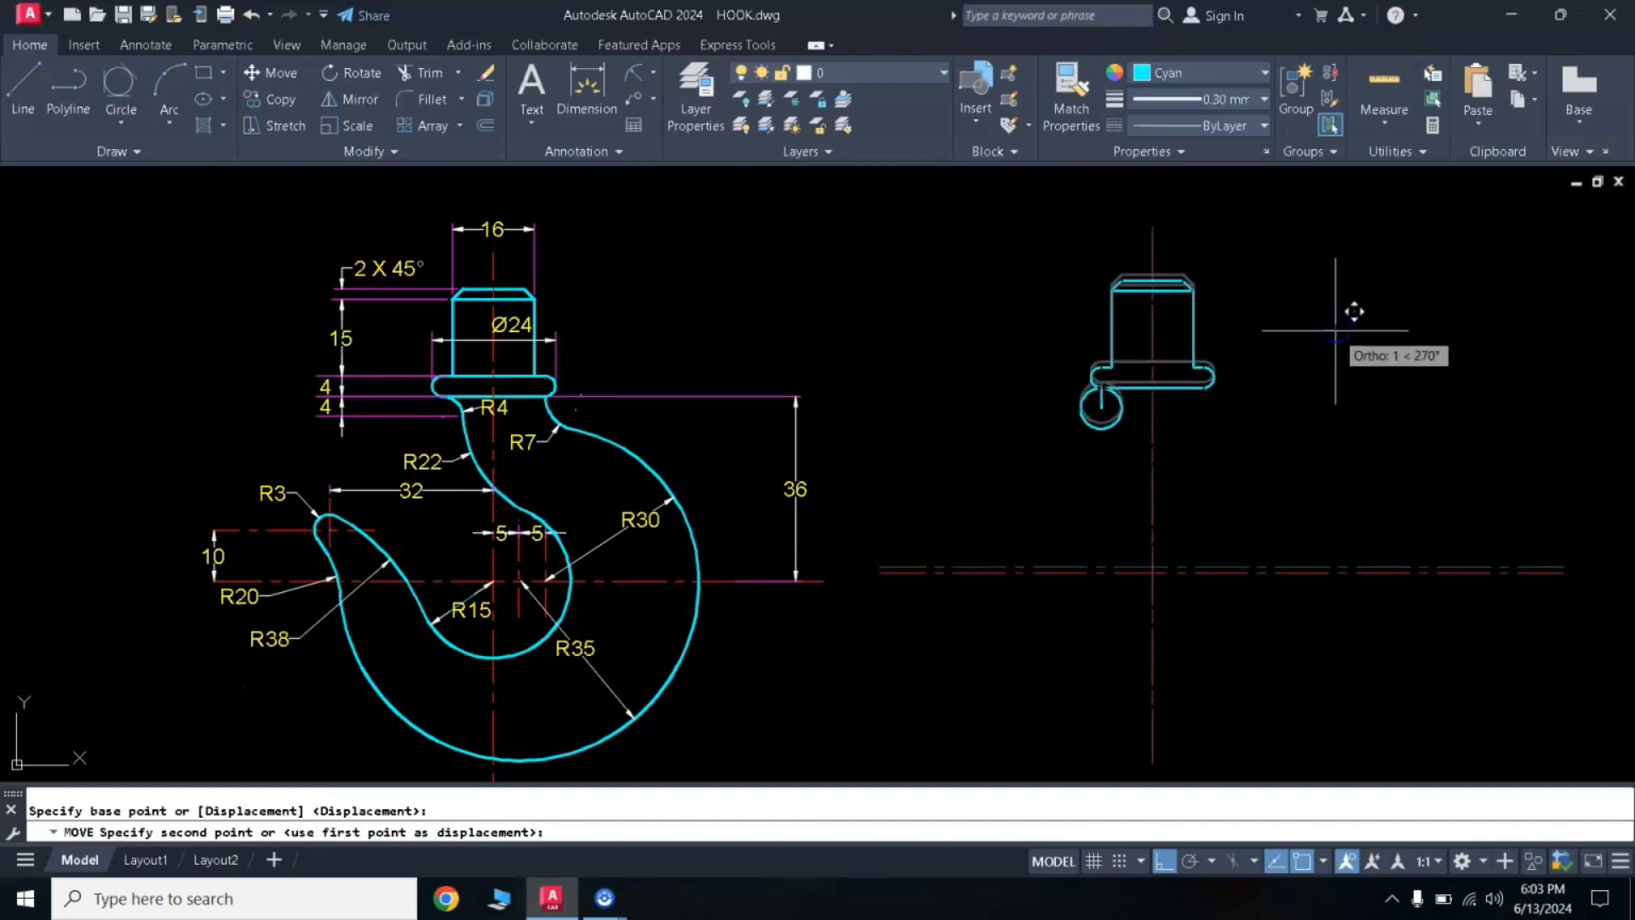
{"action": "left_click", "coordinate": [1335, 339]}
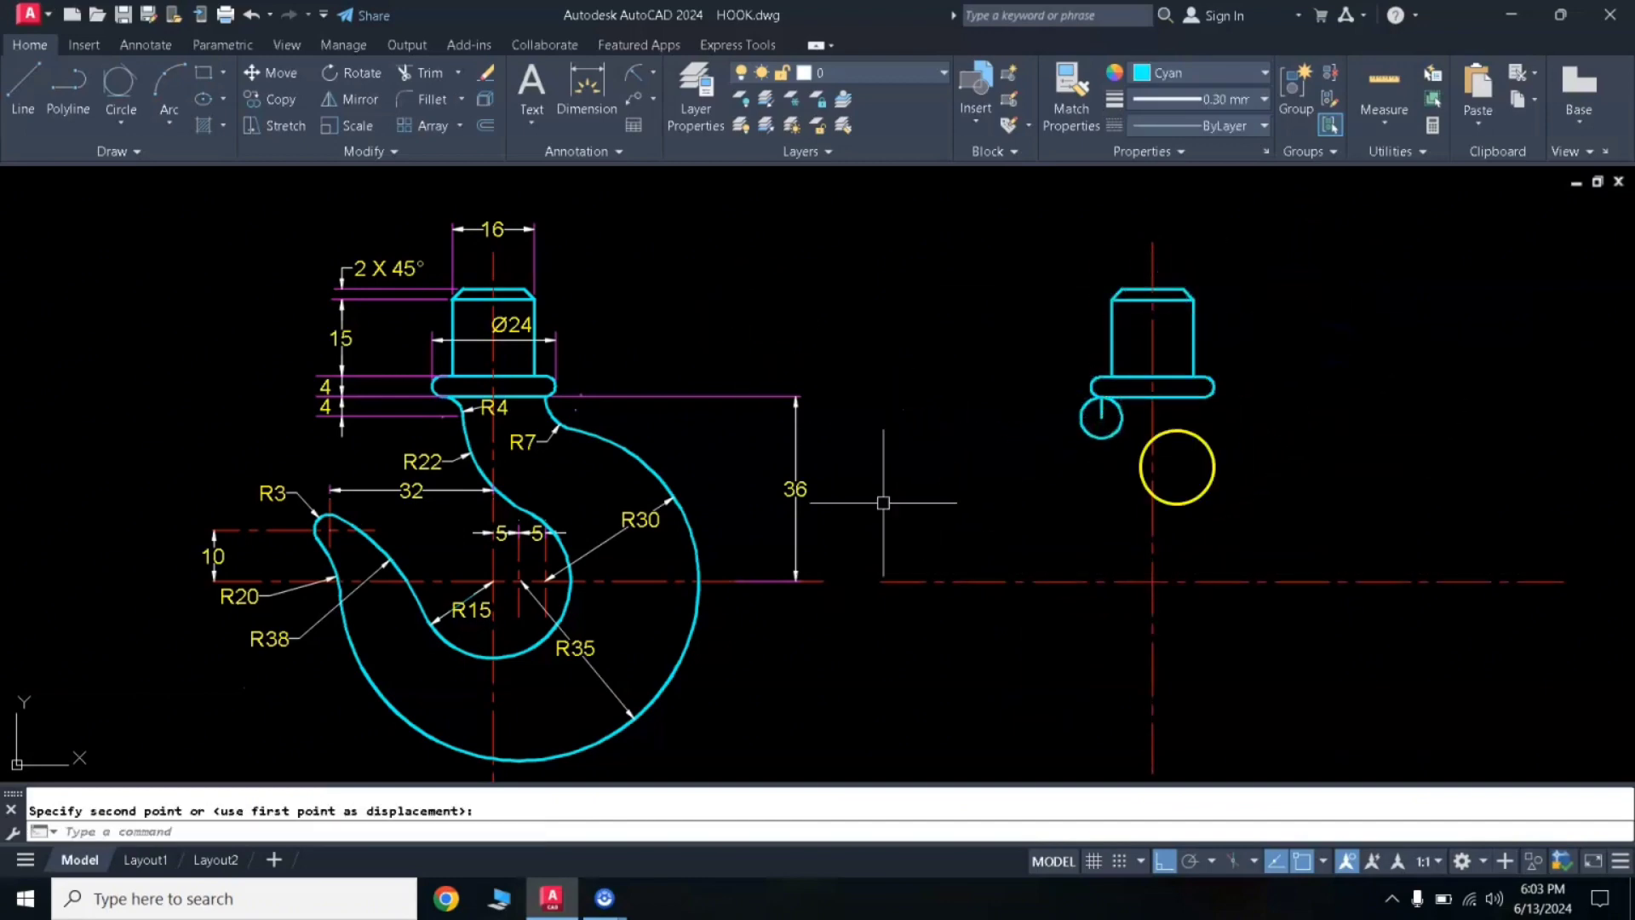
{"action": "left_click", "coordinate": [125, 15]}
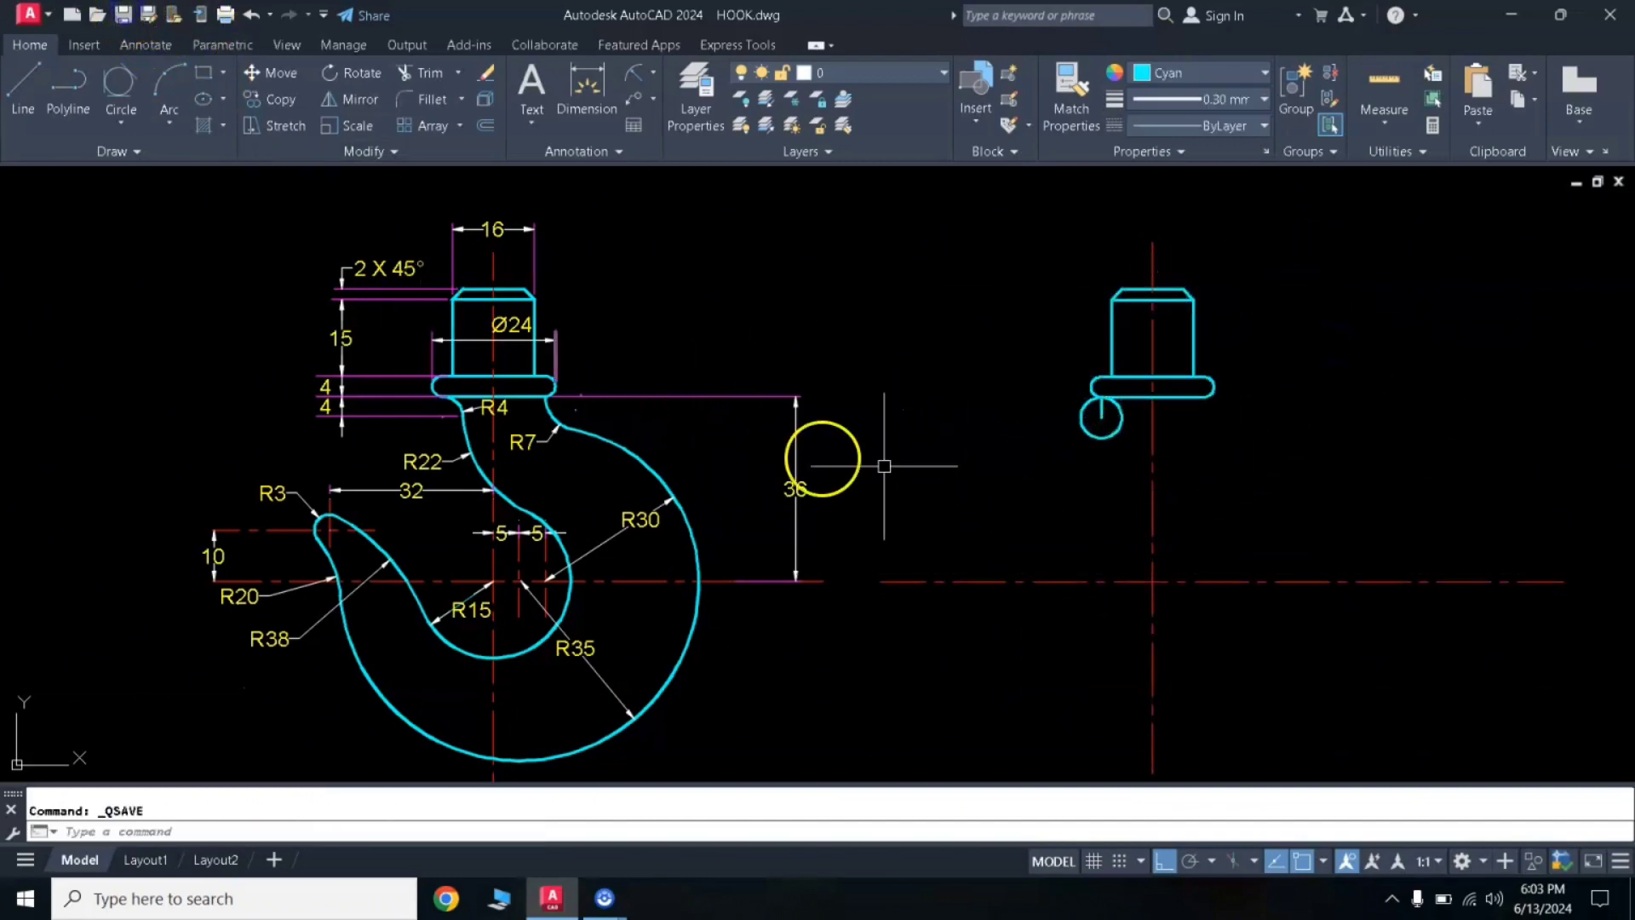
Draw a radius-15 circle centred on the right view's centreline intersection.
{"action": "left_click_drag", "start_coordinate": [426, 621], "coordinate": [471, 621]}
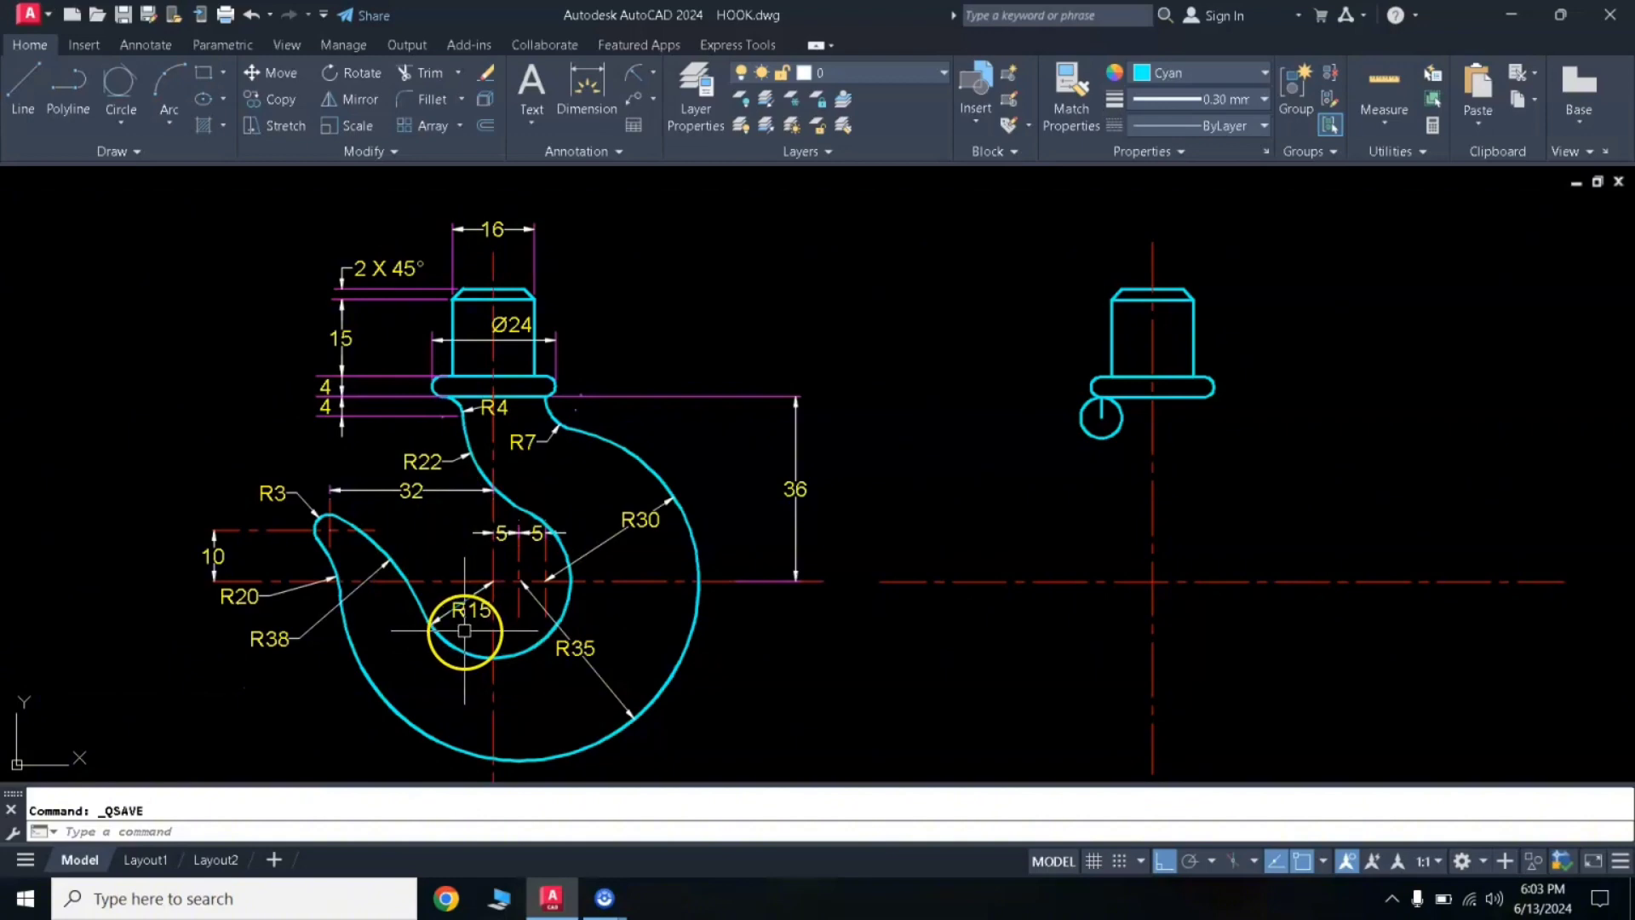
{"action": "left_click_drag", "start_coordinate": [464, 630], "coordinate": [1071, 582]}
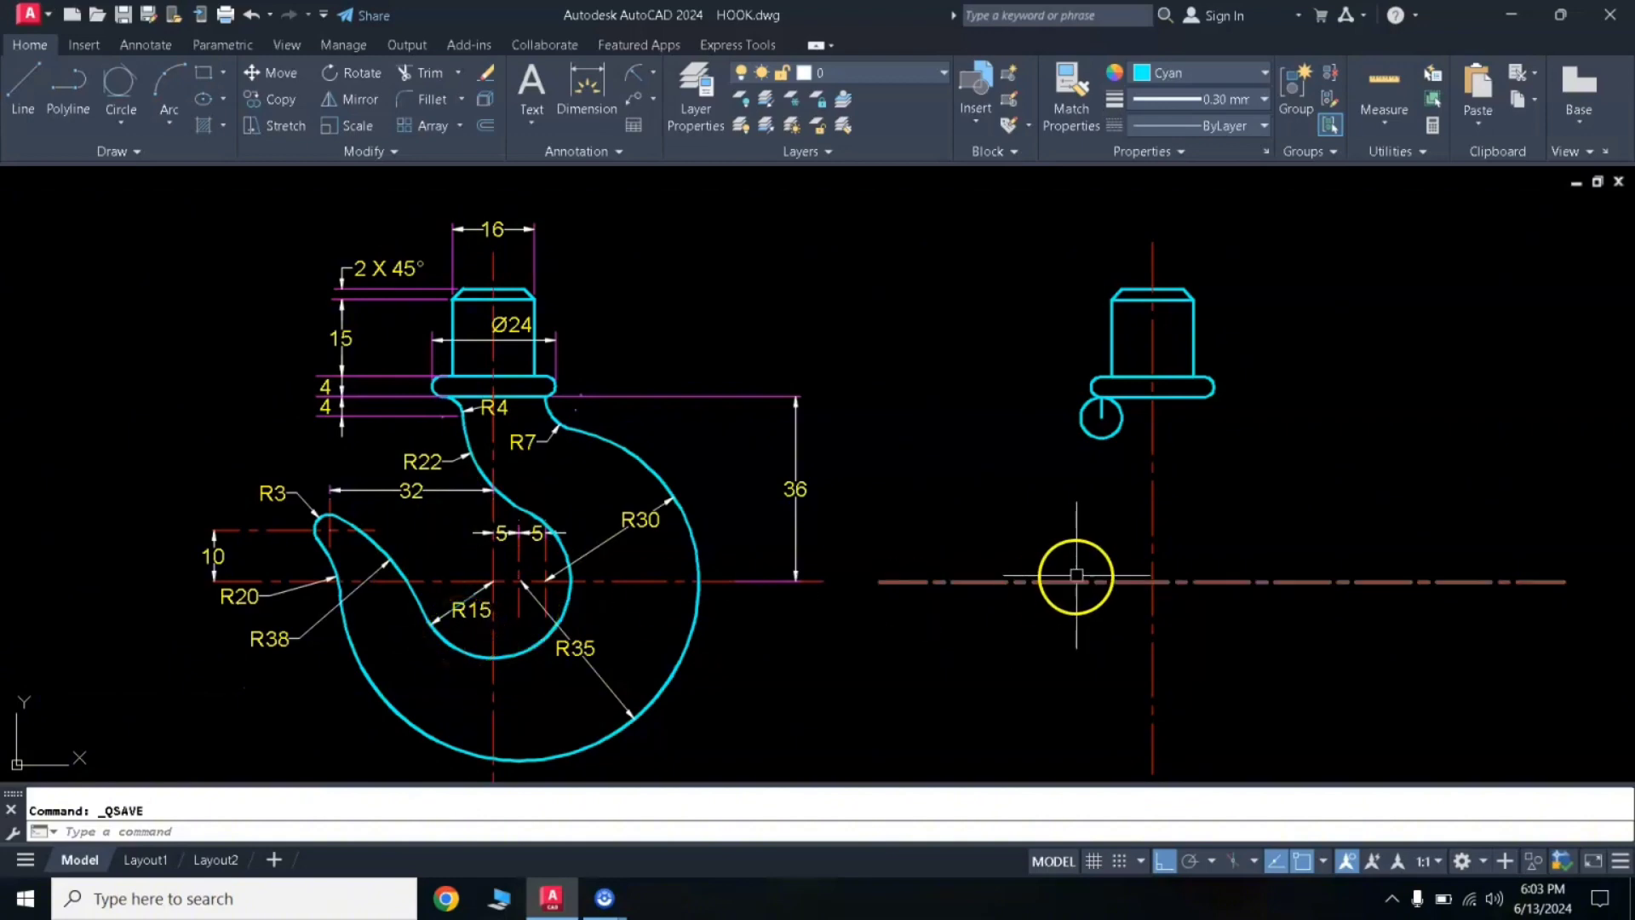
{"action": "type", "text": "c"}
{"action": "key", "text": "Return"}
{"action": "left_click", "coordinate": [1152, 582]}
{"action": "type", "text": "15"}
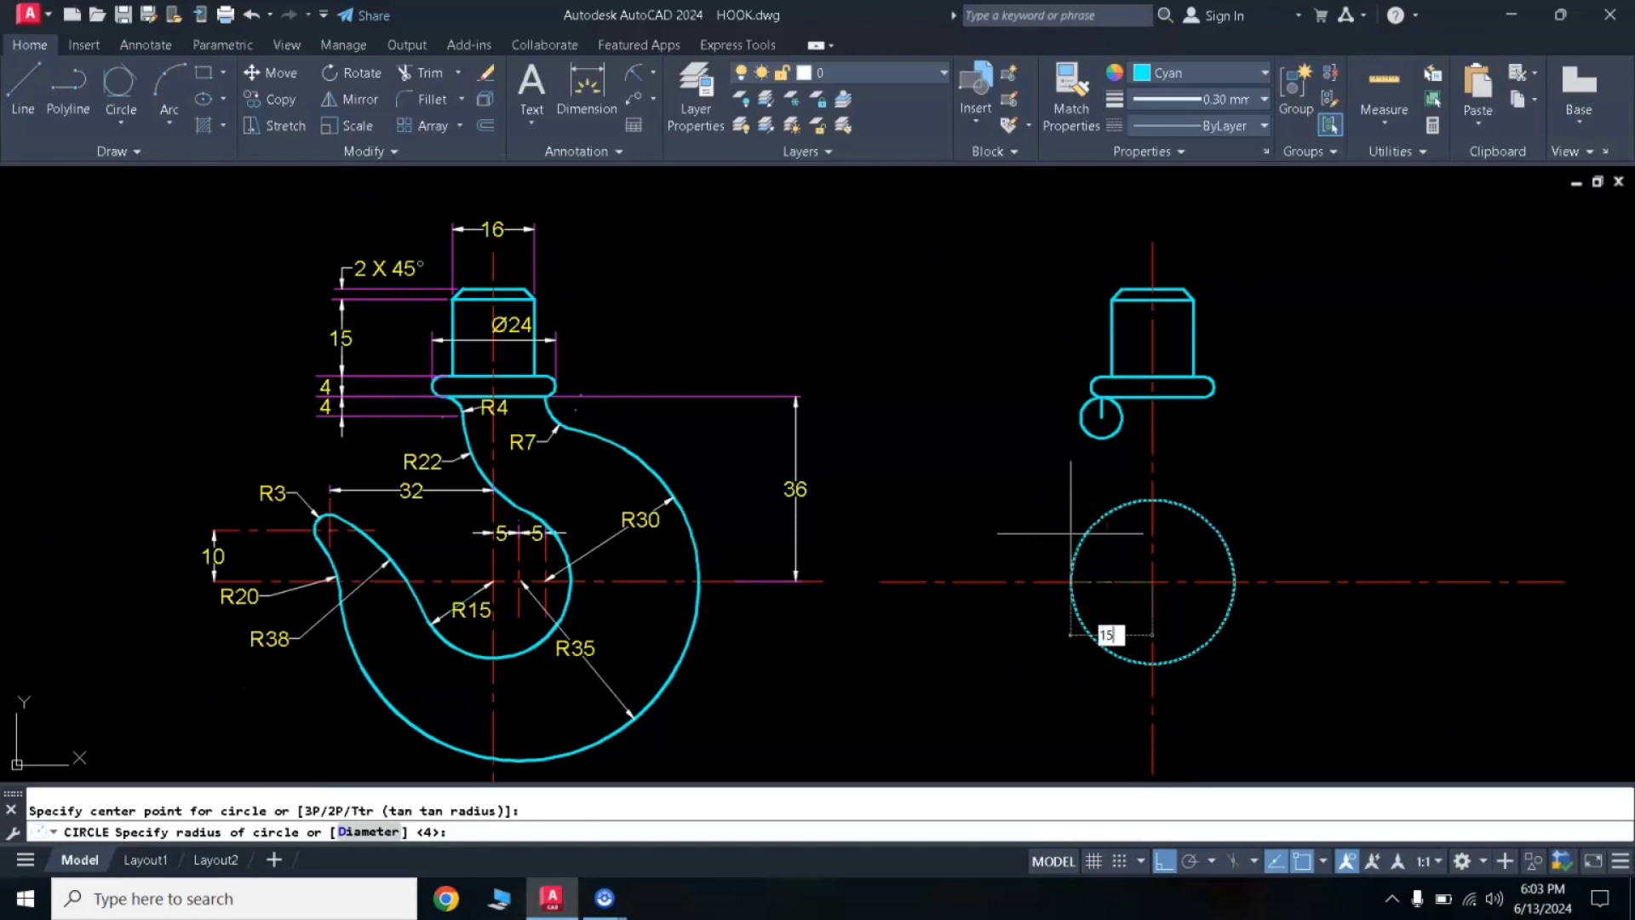
{"action": "key", "text": "Return"}
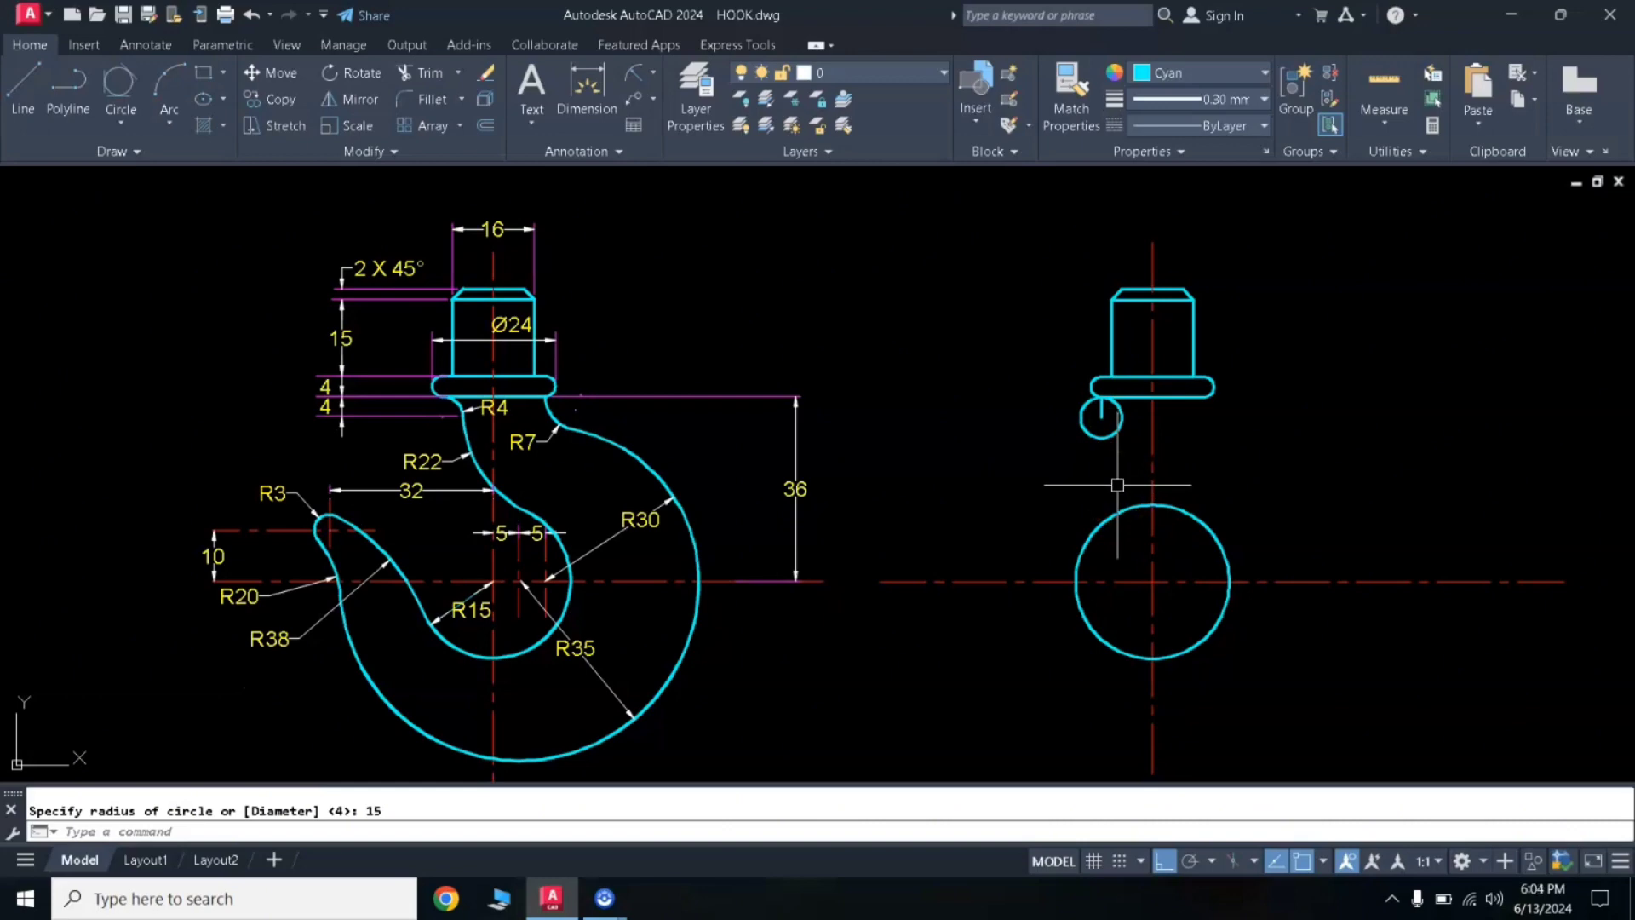
{"action": "key", "text": "Return"}
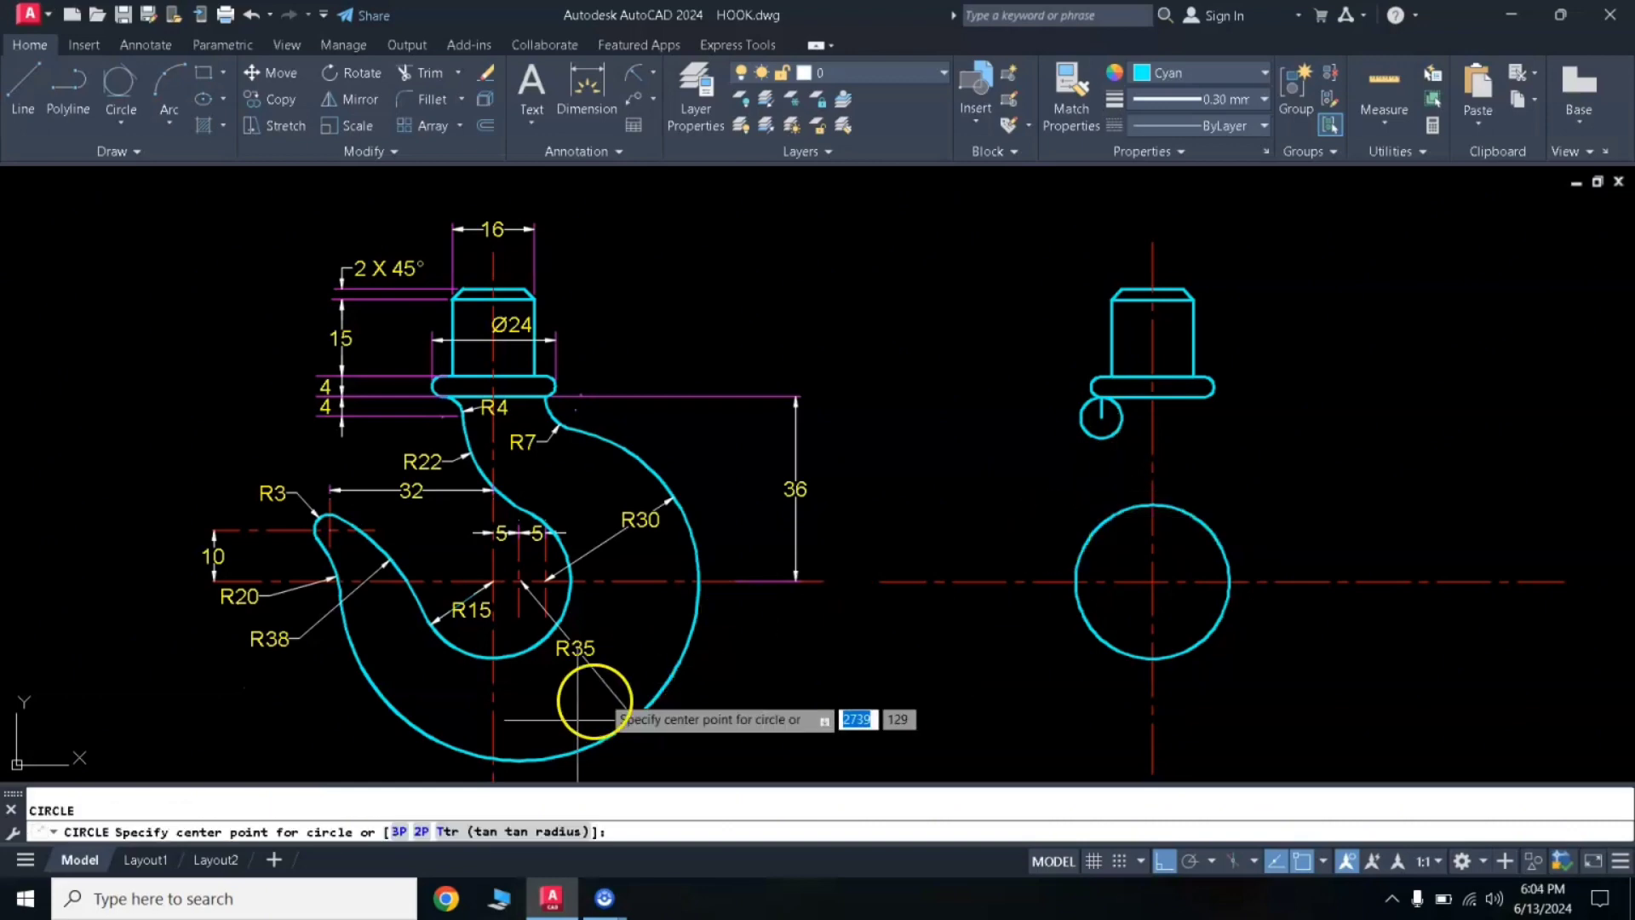
Add a radius-22 circle tangent to the small and large circles.
{"action": "left_click", "coordinate": [519, 839]}
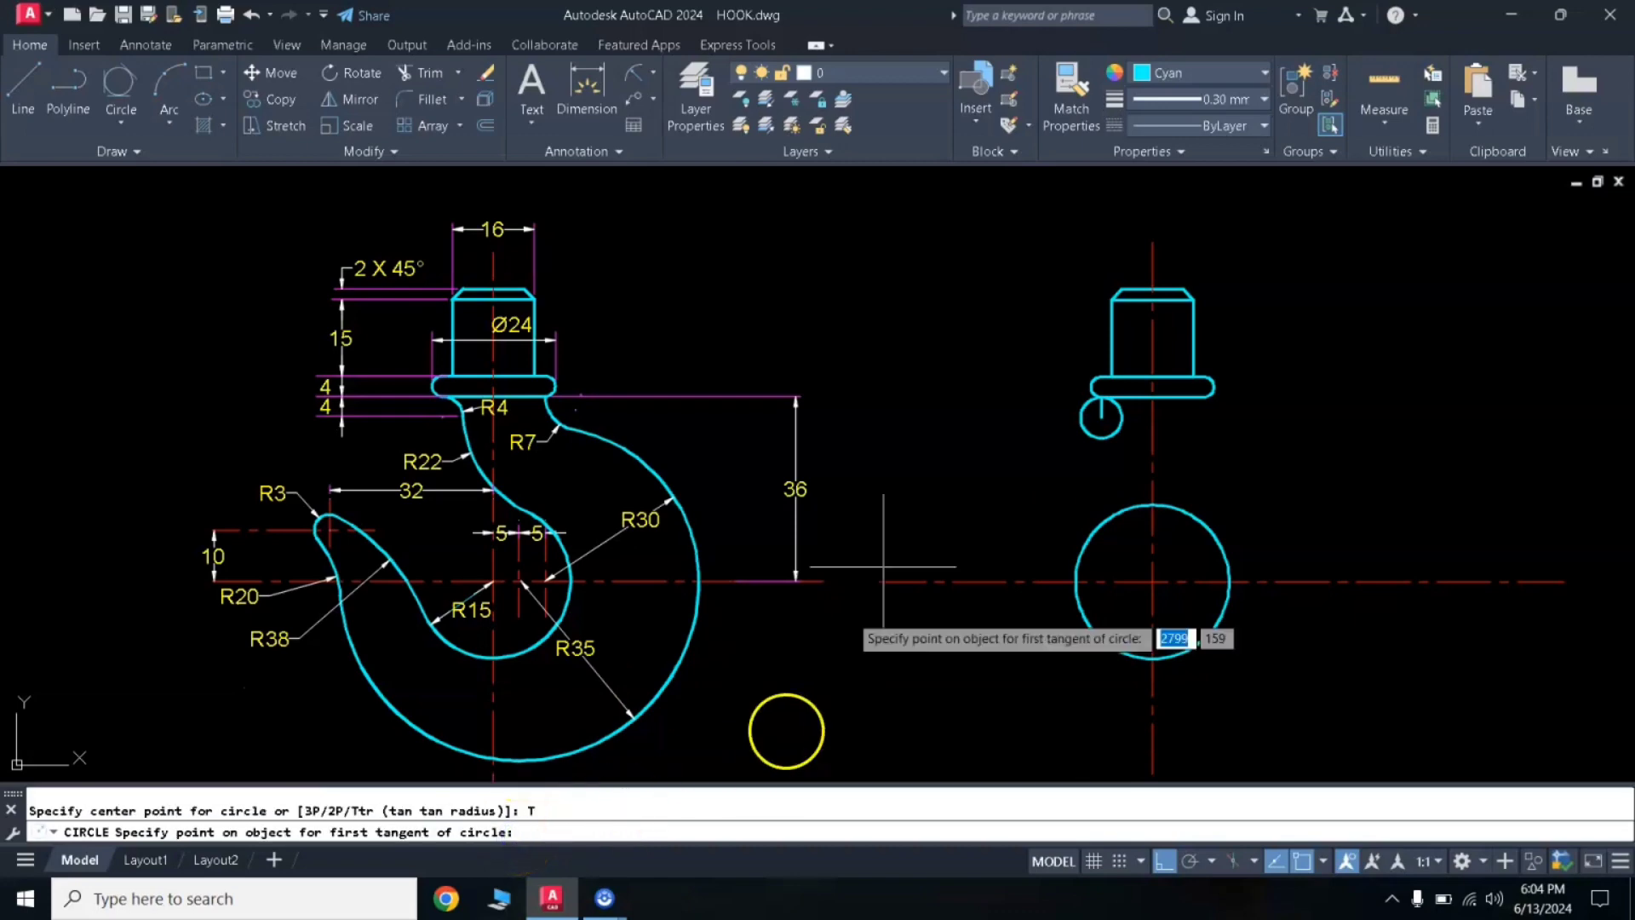
{"action": "left_click", "coordinate": [1112, 434]}
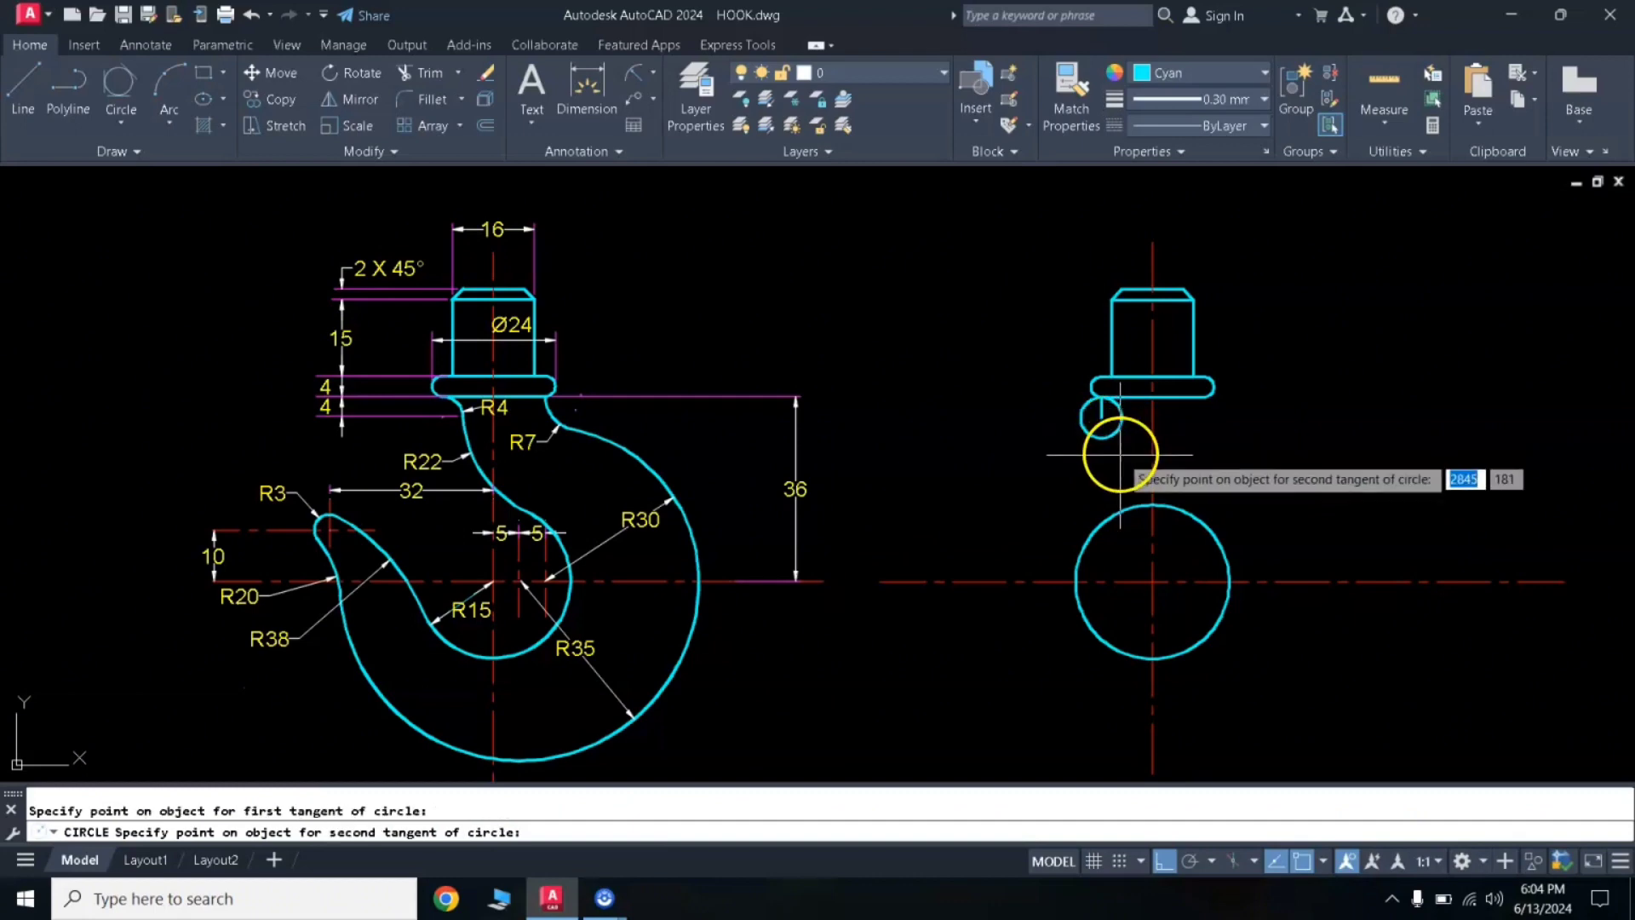
{"action": "left_click", "coordinate": [1161, 510]}
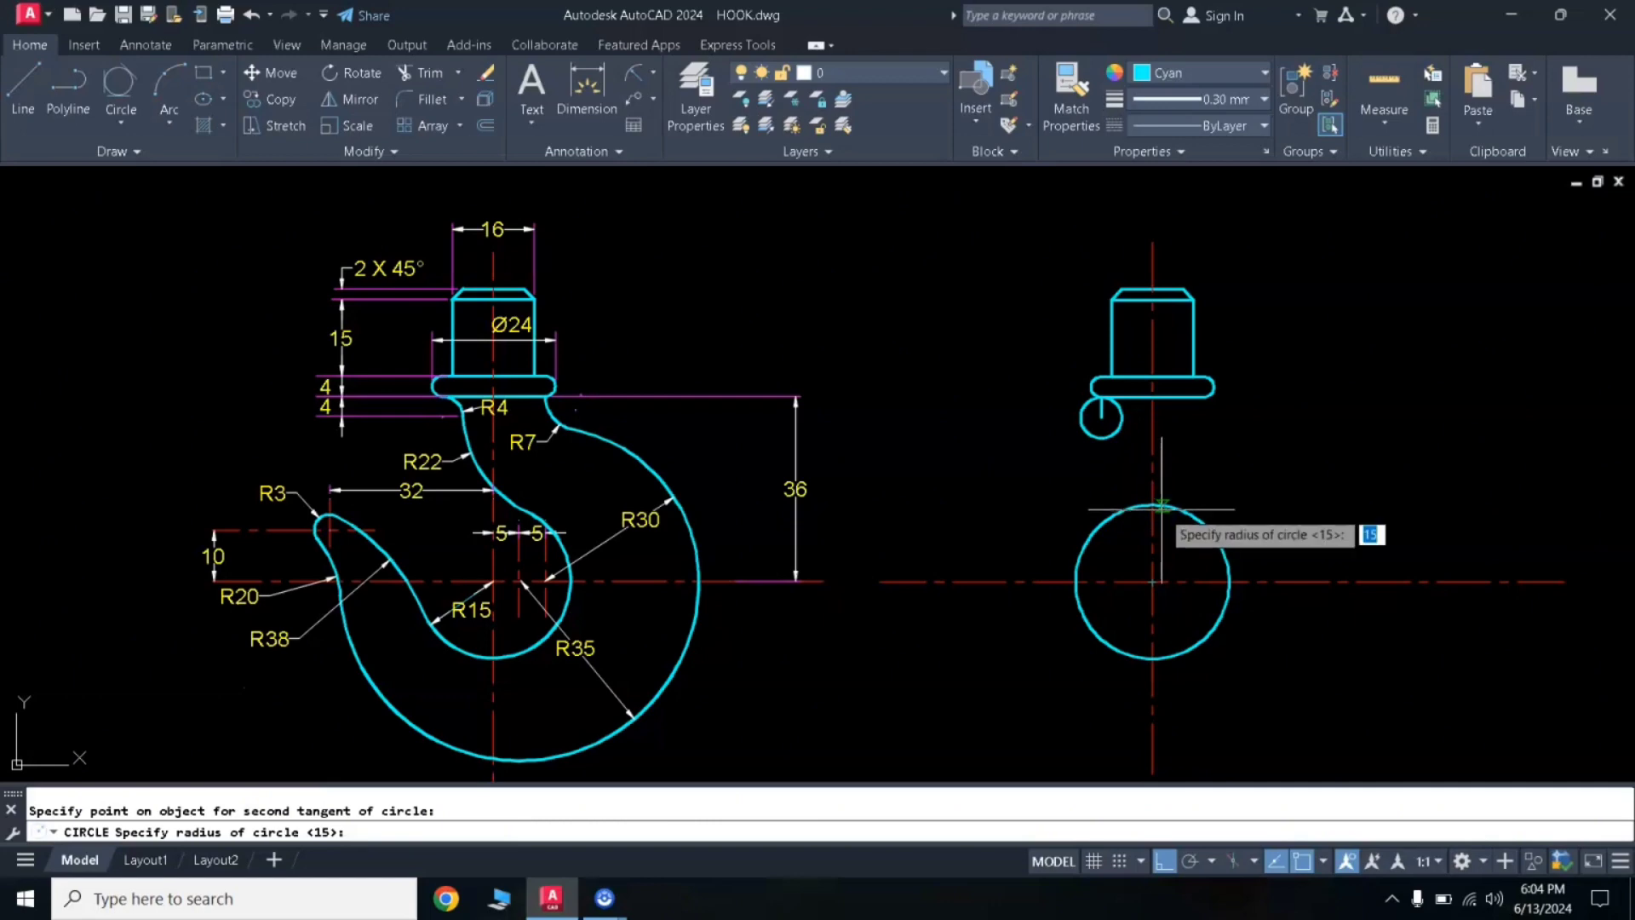
{"action": "type", "text": "22"}
{"action": "key", "text": "Return"}
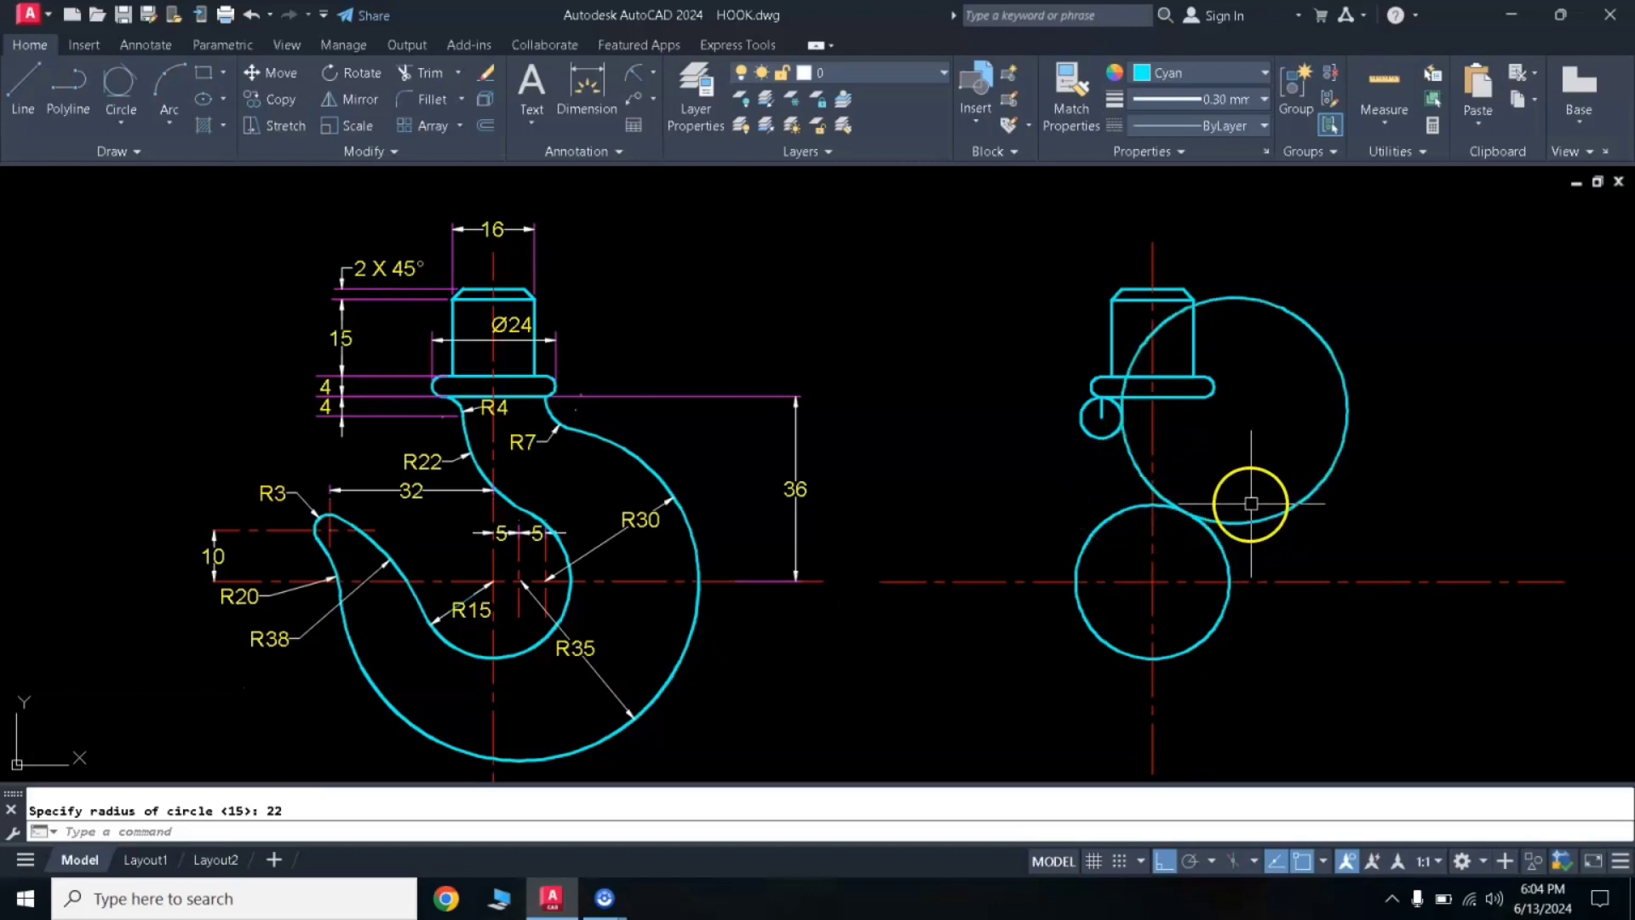
{"action": "mouse_move", "coordinate": [1279, 513]}
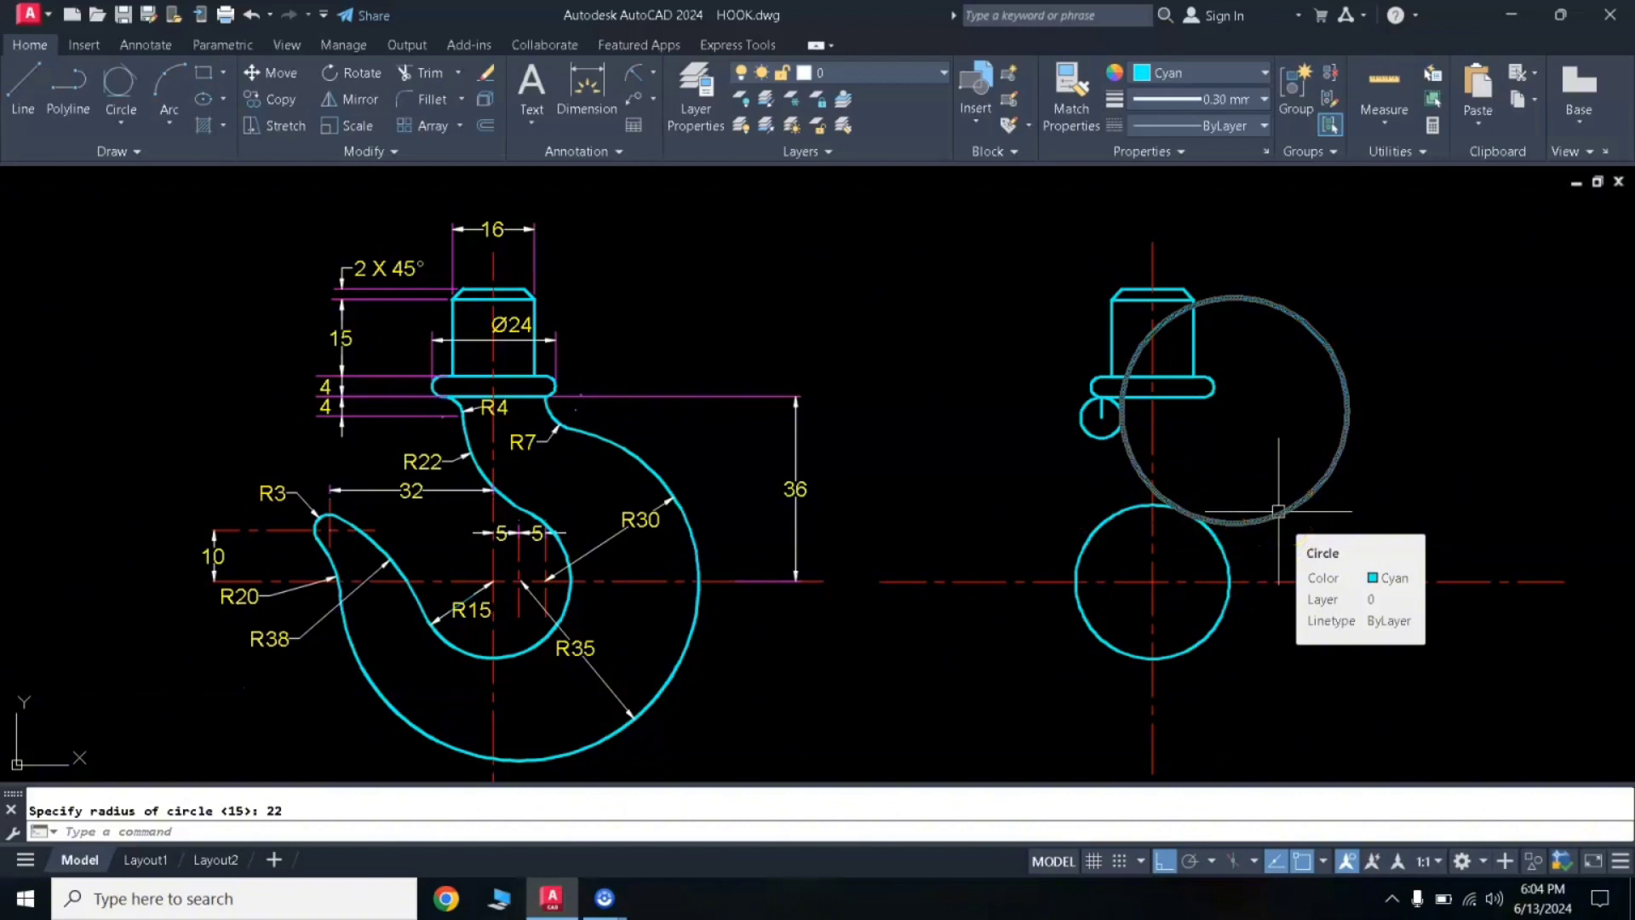
Trim the R22 arc portion lying inside the hook head.
{"action": "type", "text": "tr"}
{"action": "key", "text": "Return"}
{"action": "left_click_drag", "start_coordinate": [1205, 383], "coordinate": [1167, 326]}
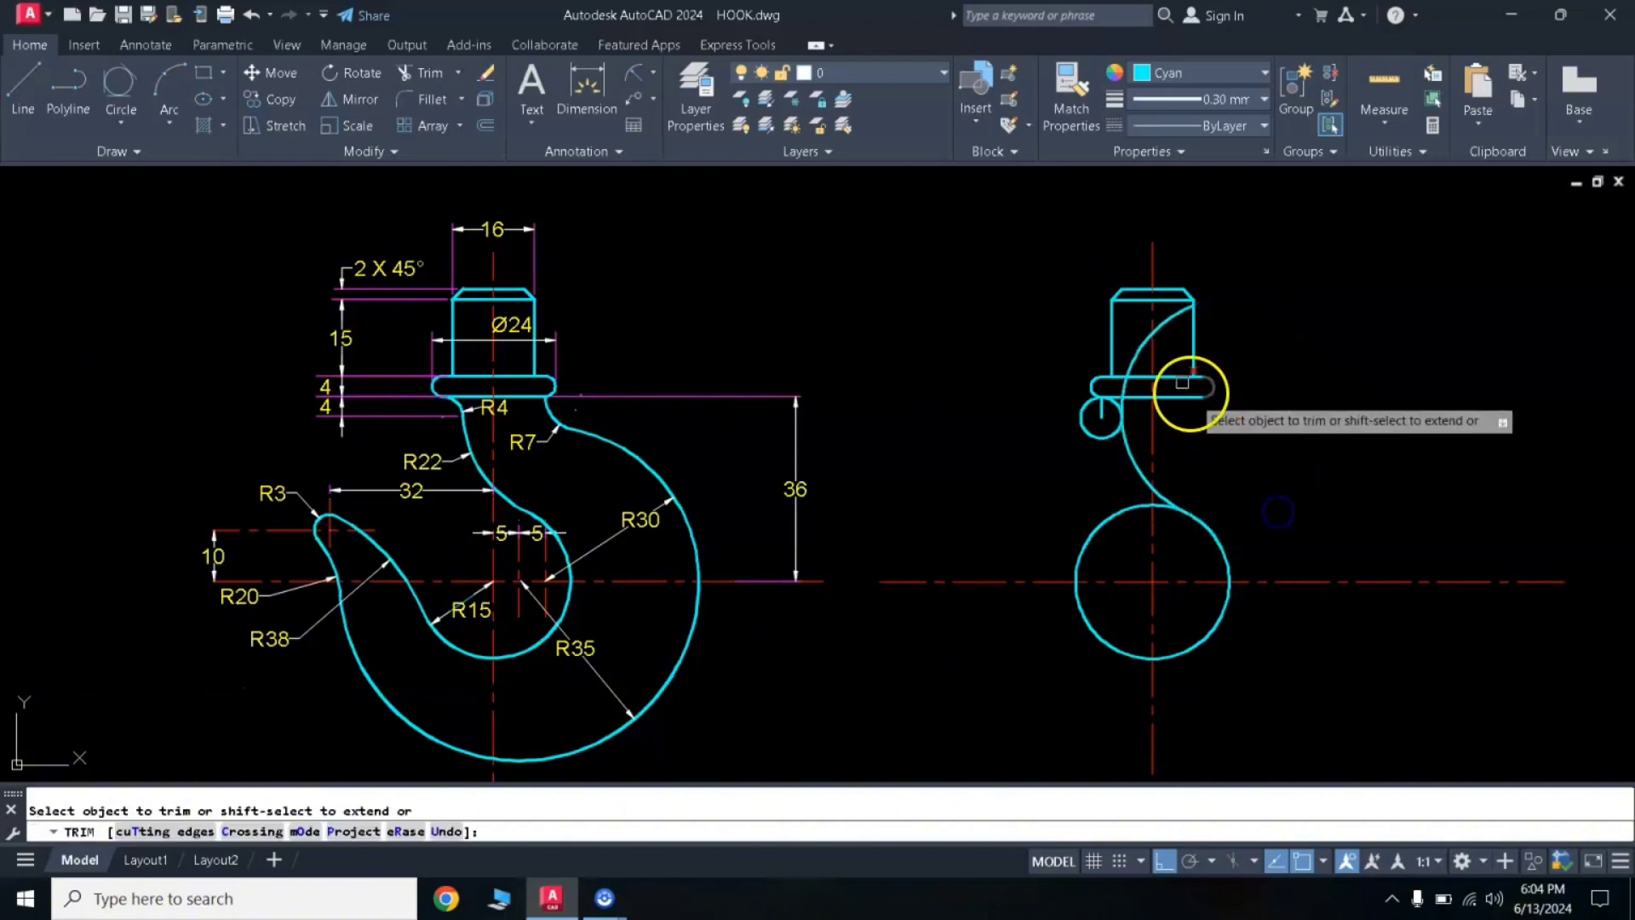
Trim the arc crossing the flange and most of the small circle, leaving one clean neck arc.
{"action": "scroll", "coordinate": [1133, 402], "scroll_direction": "up", "scroll_amount": 3}
{"action": "scroll", "coordinate": [1123, 374], "scroll_direction": "up", "scroll_amount": 1}
{"action": "left_click", "coordinate": [1117, 359]}
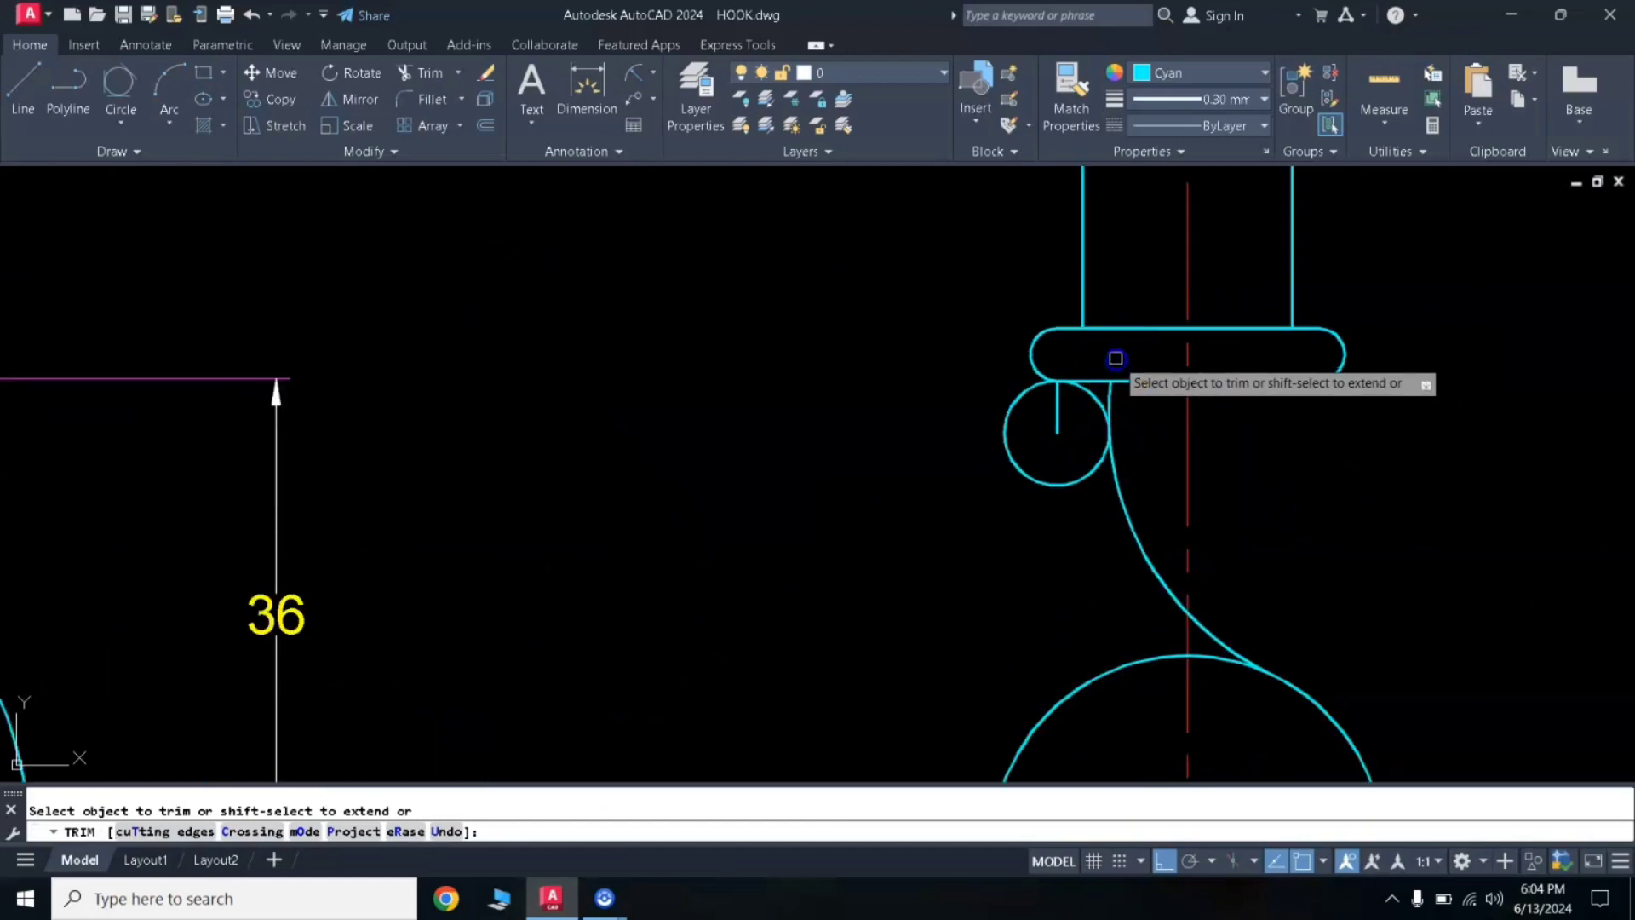
{"action": "left_click", "coordinate": [1113, 402]}
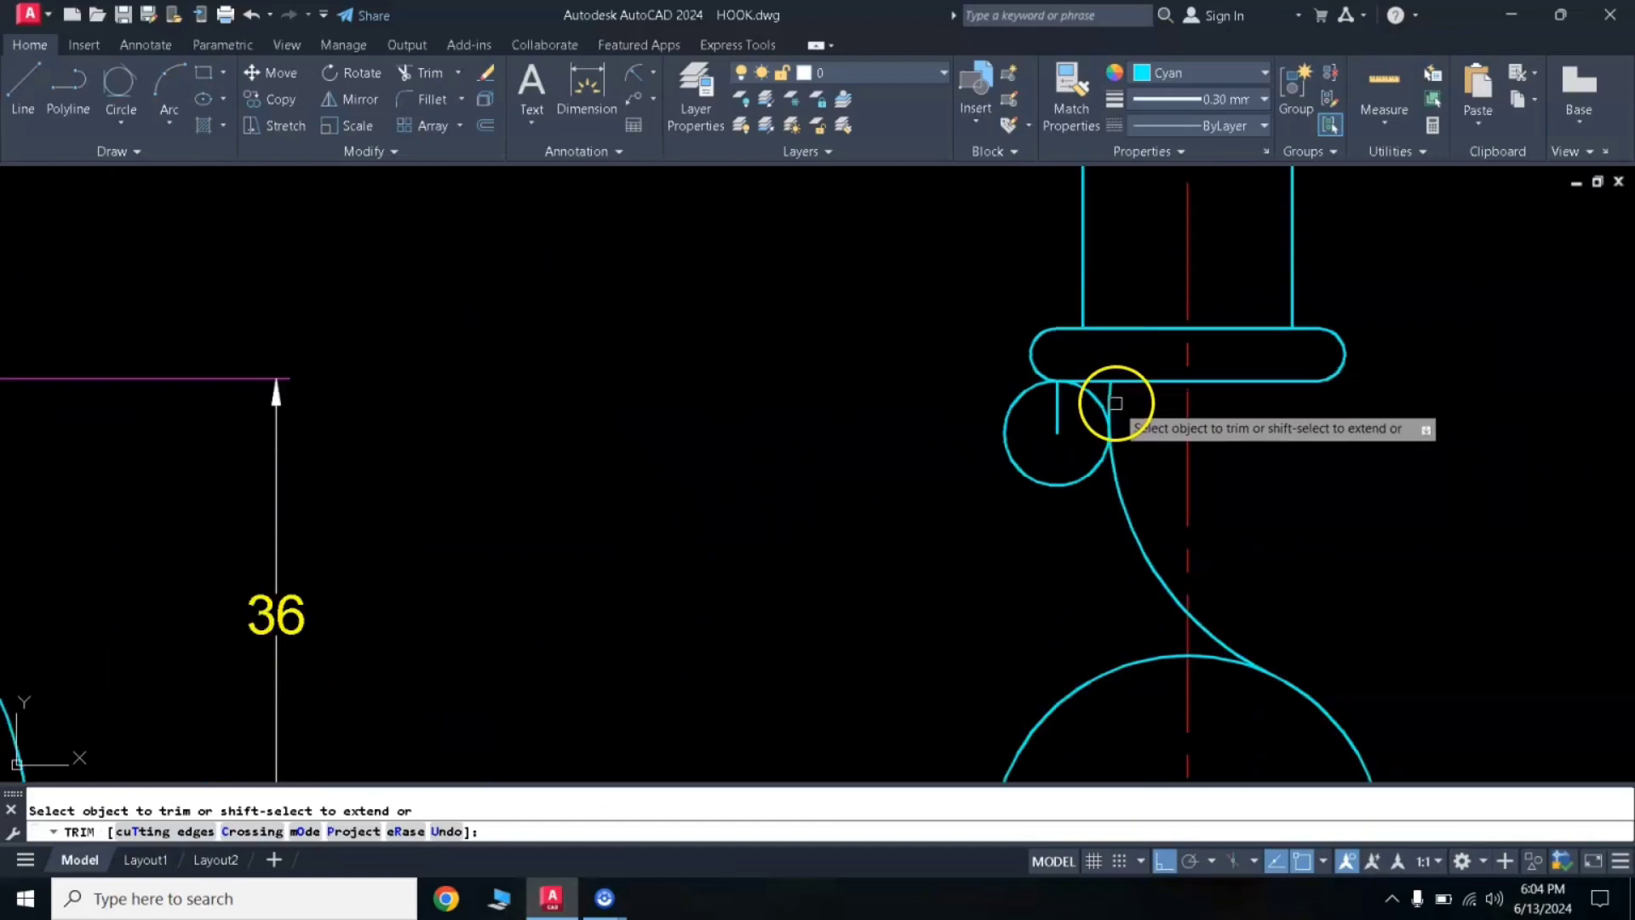
{"action": "left_click", "coordinate": [1084, 474]}
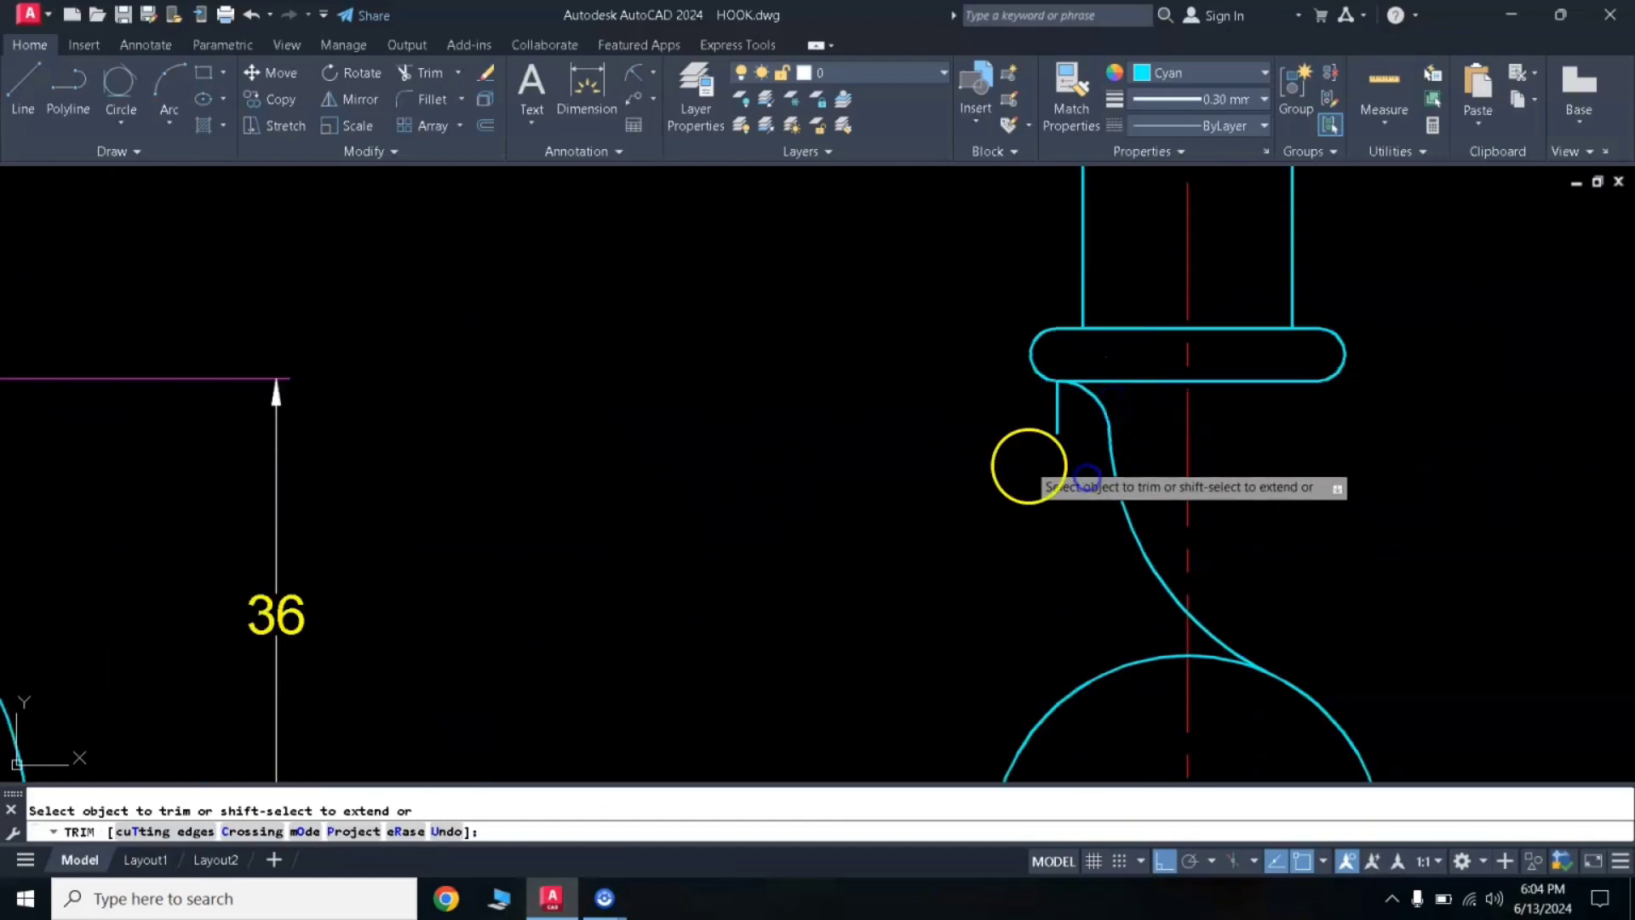
{"action": "scroll", "coordinate": [1005, 457], "scroll_direction": "down", "scroll_amount": 4}
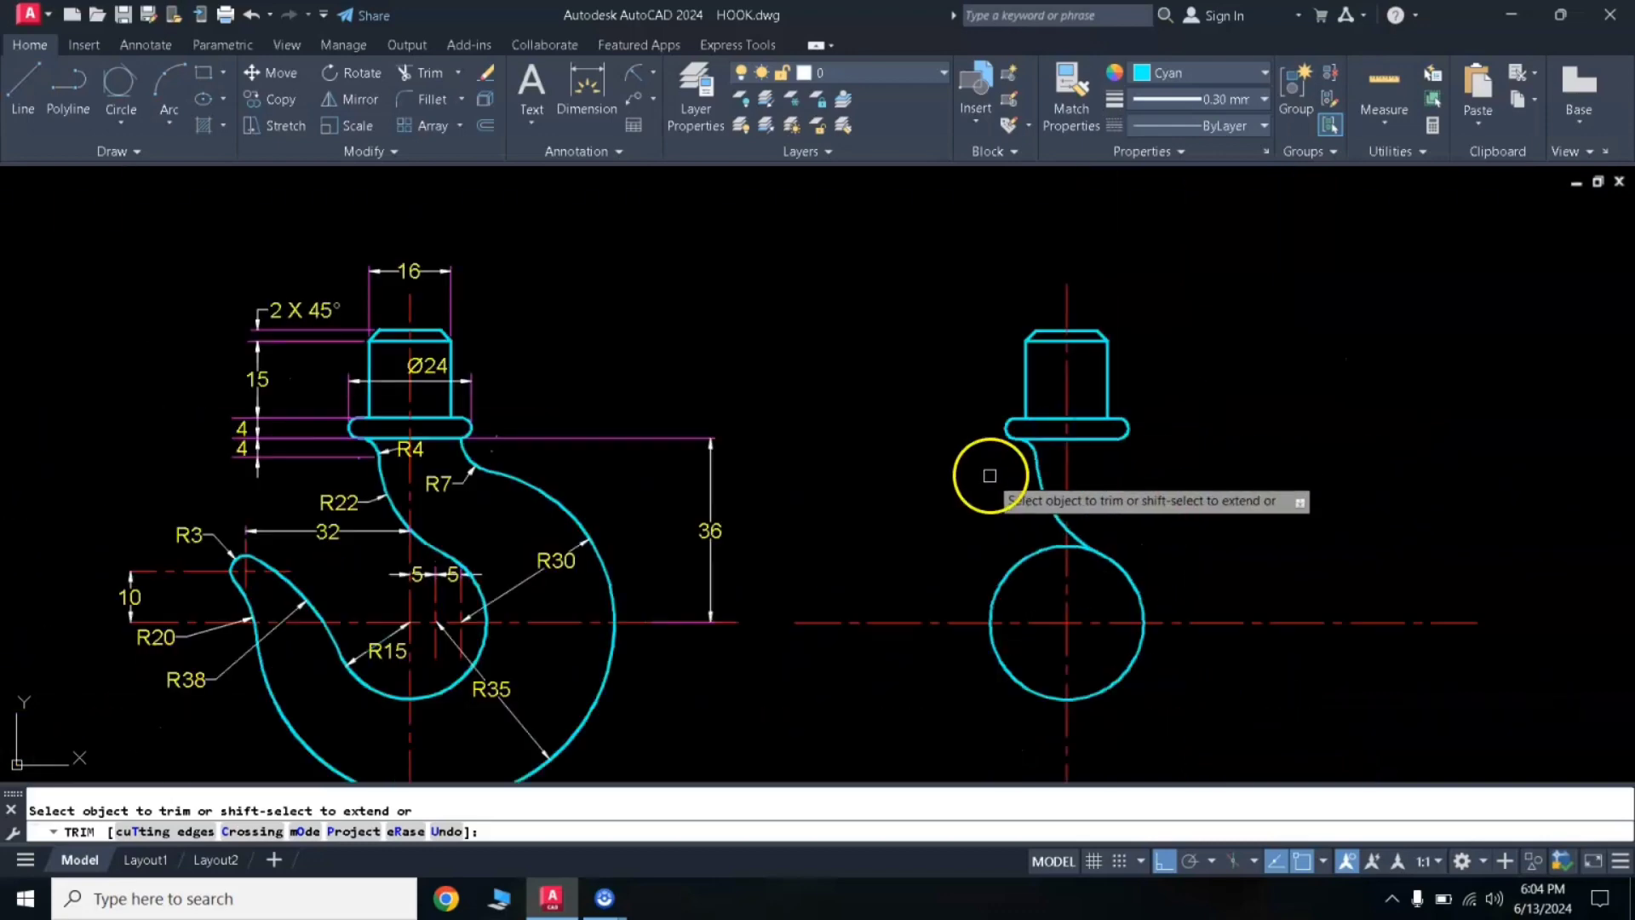
{"action": "middle_click_drag", "start_coordinate": [976, 541], "coordinate": [1003, 482]}
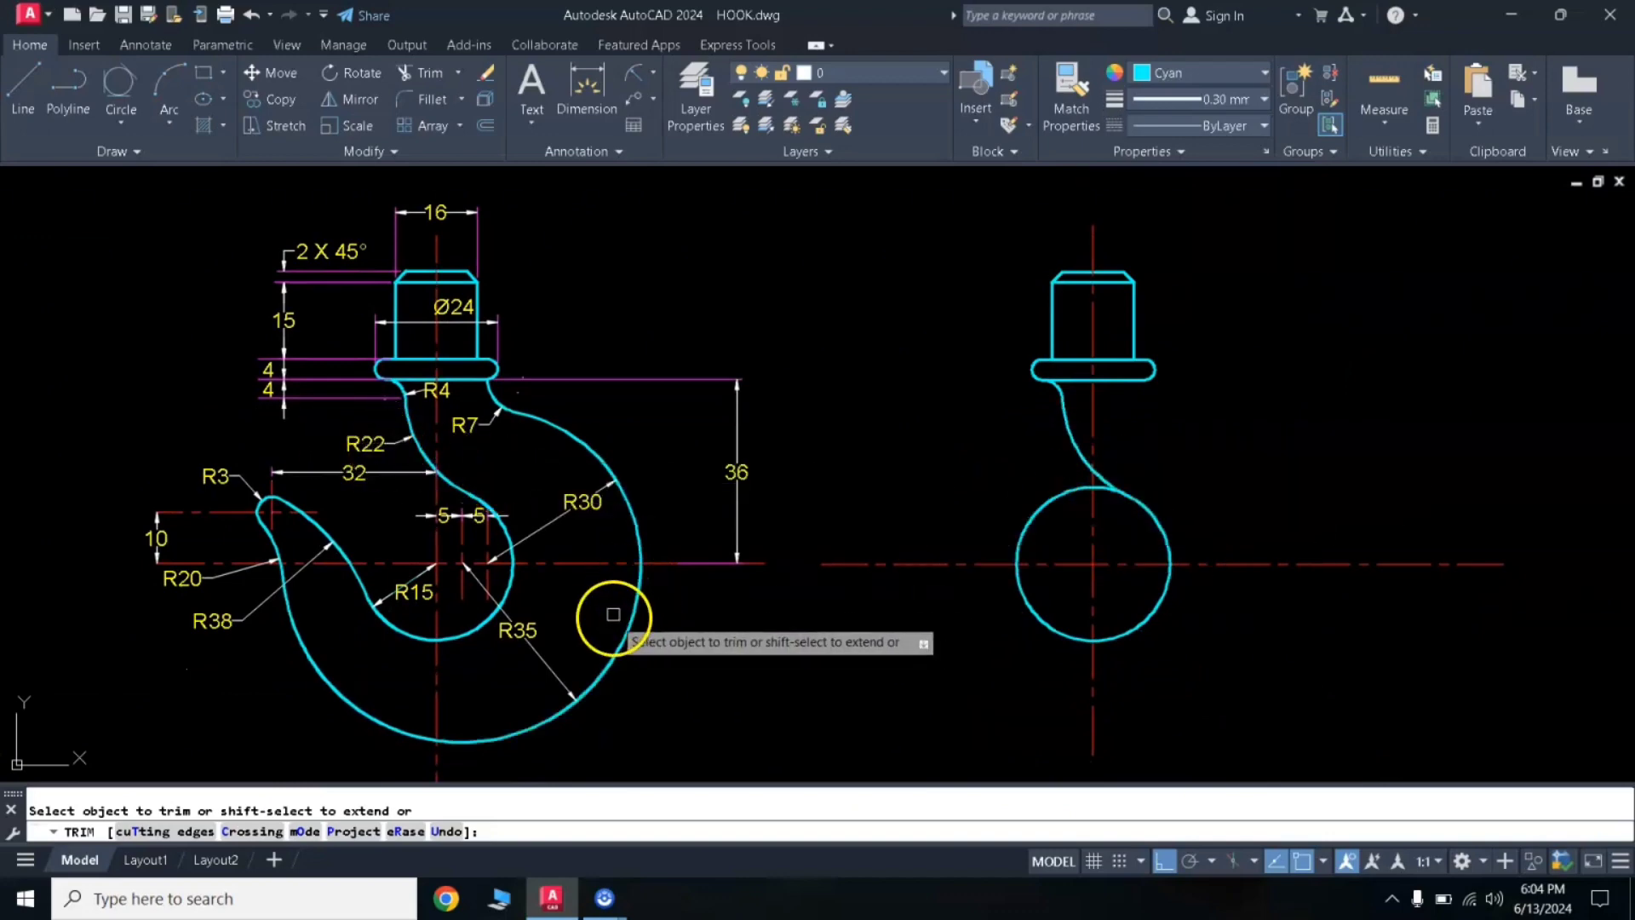
{"action": "key", "text": "Return"}
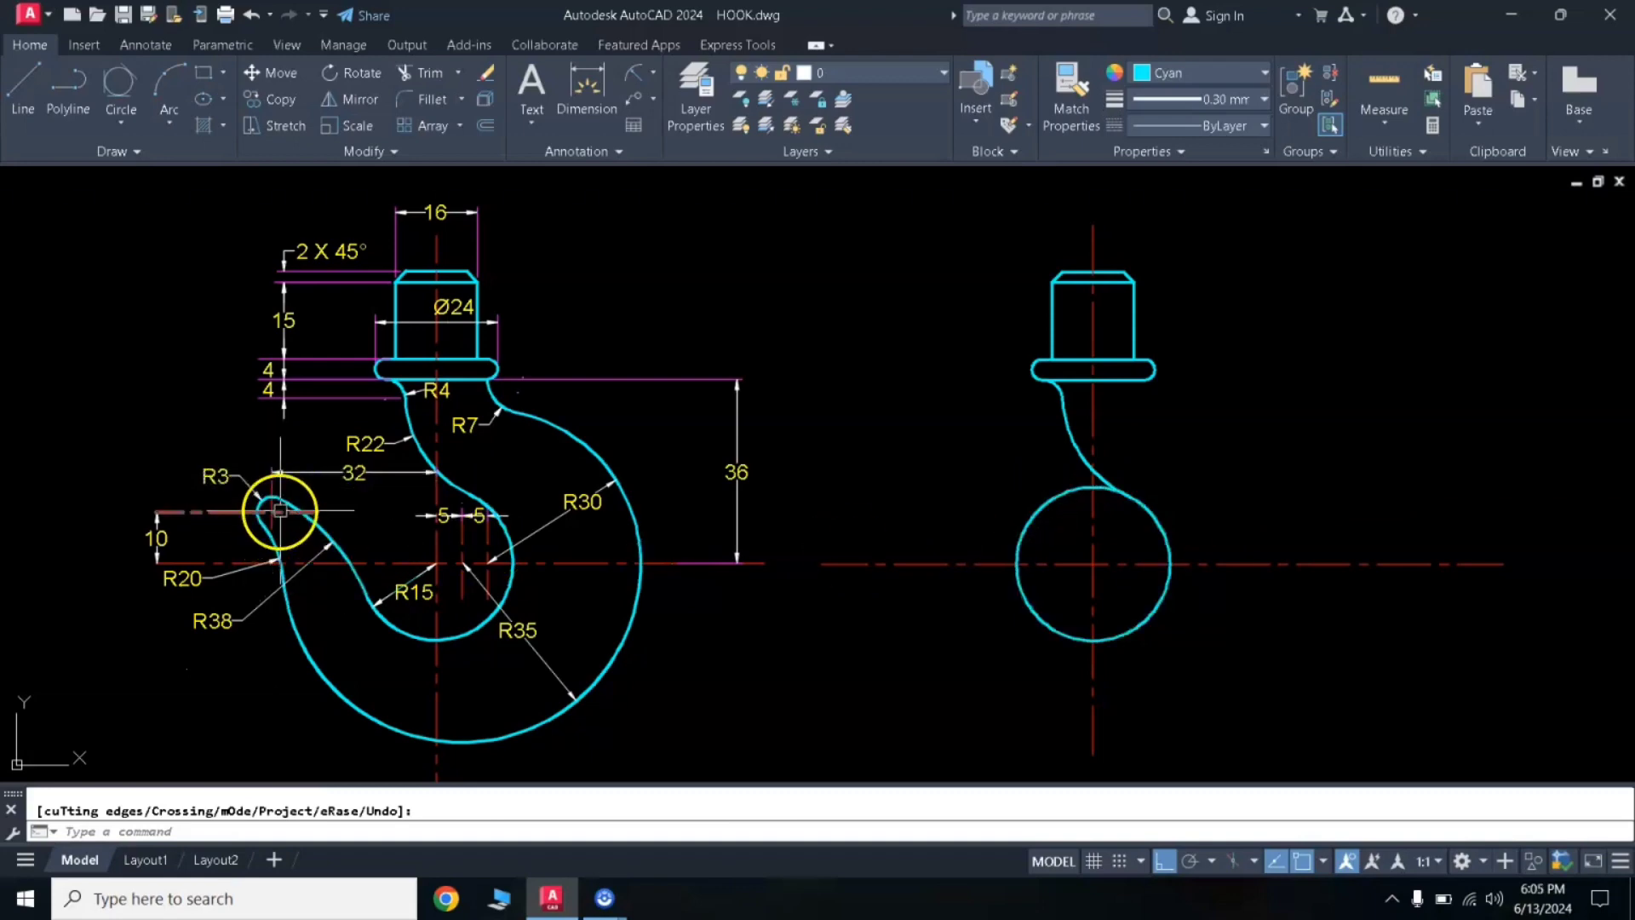
{"action": "left_click", "coordinate": [281, 513]}
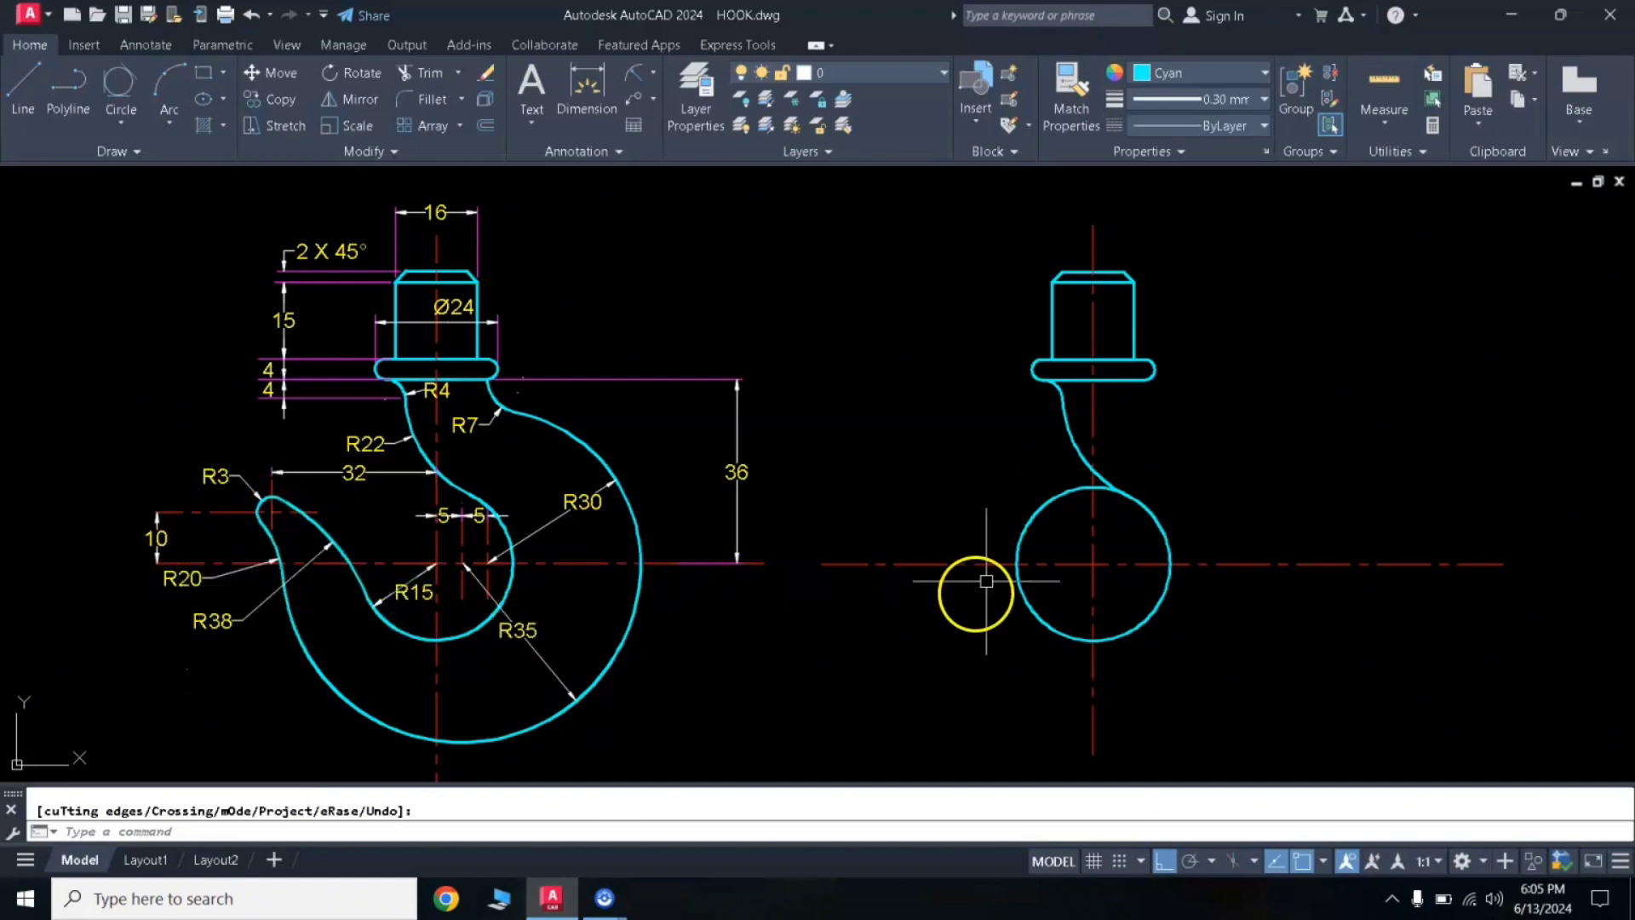
Offset the right view's horizontal centreline 10 units upward.
{"action": "key", "text": "Escape"}
{"action": "type", "text": "o"}
{"action": "key", "text": "Return"}
{"action": "type", "text": "10"}
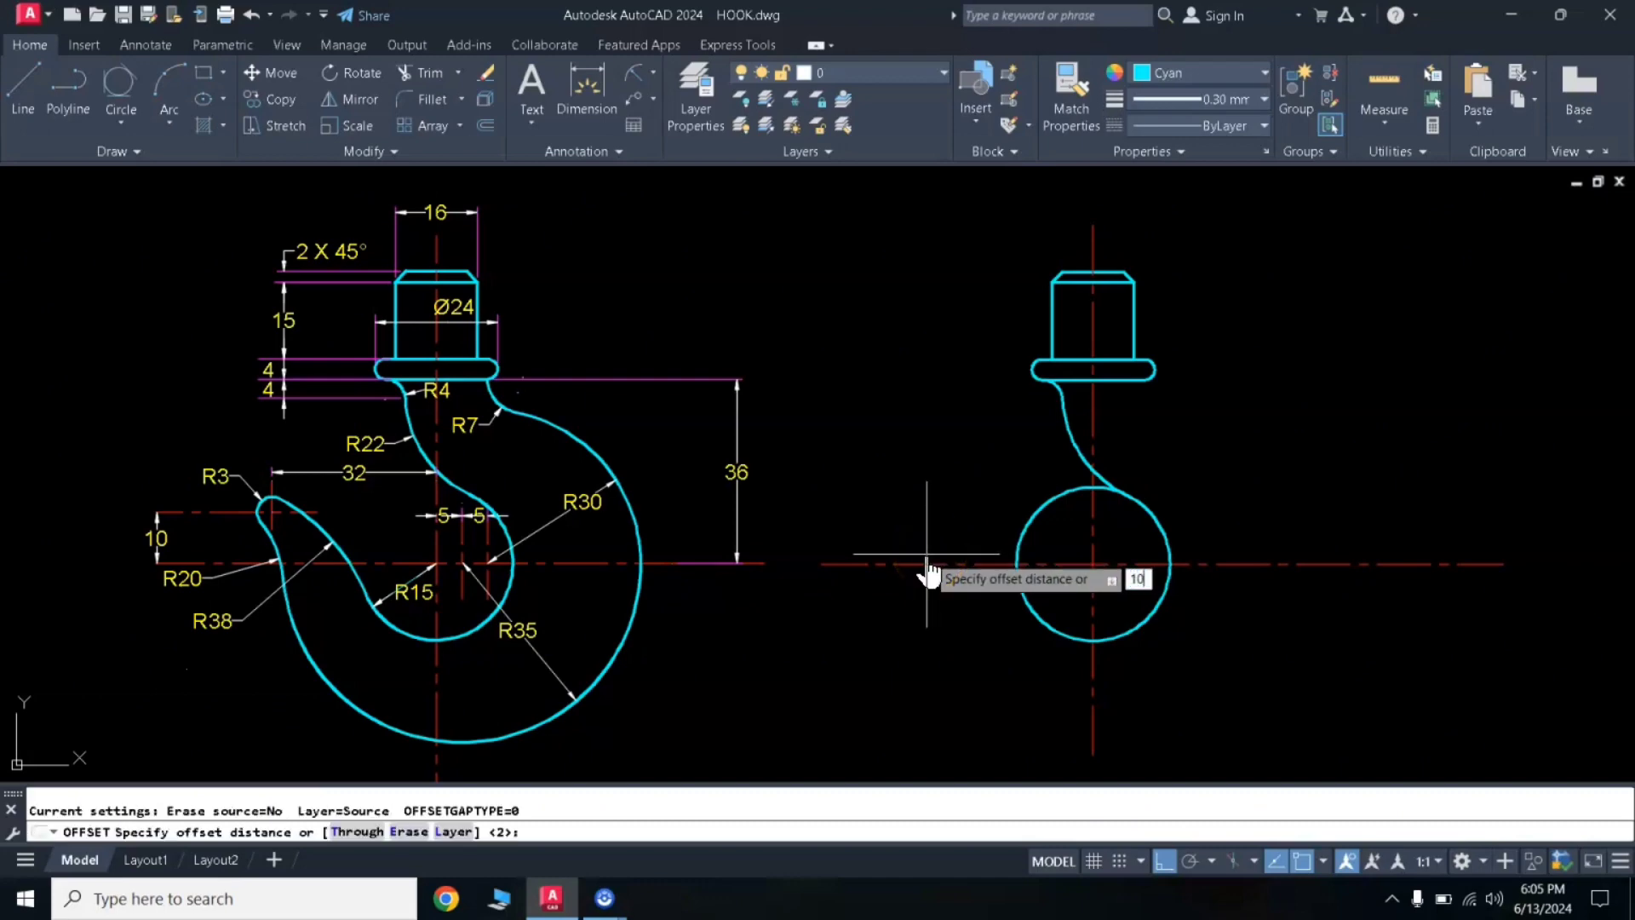
{"action": "key", "text": "Return"}
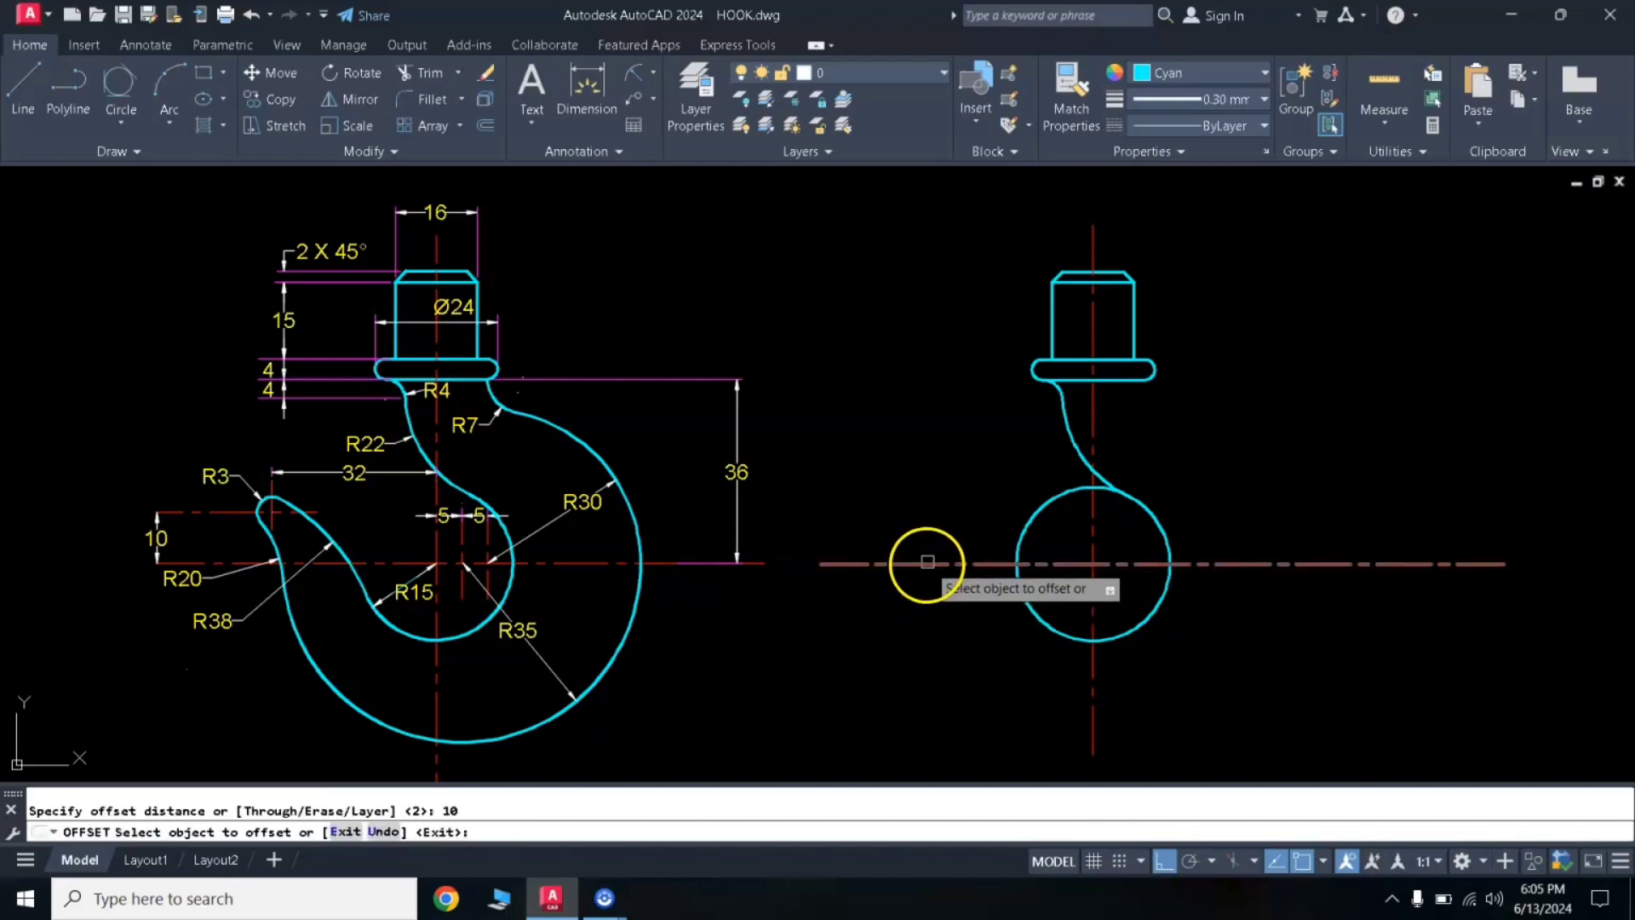
{"action": "left_click", "coordinate": [924, 563]}
{"action": "left_click", "coordinate": [929, 492]}
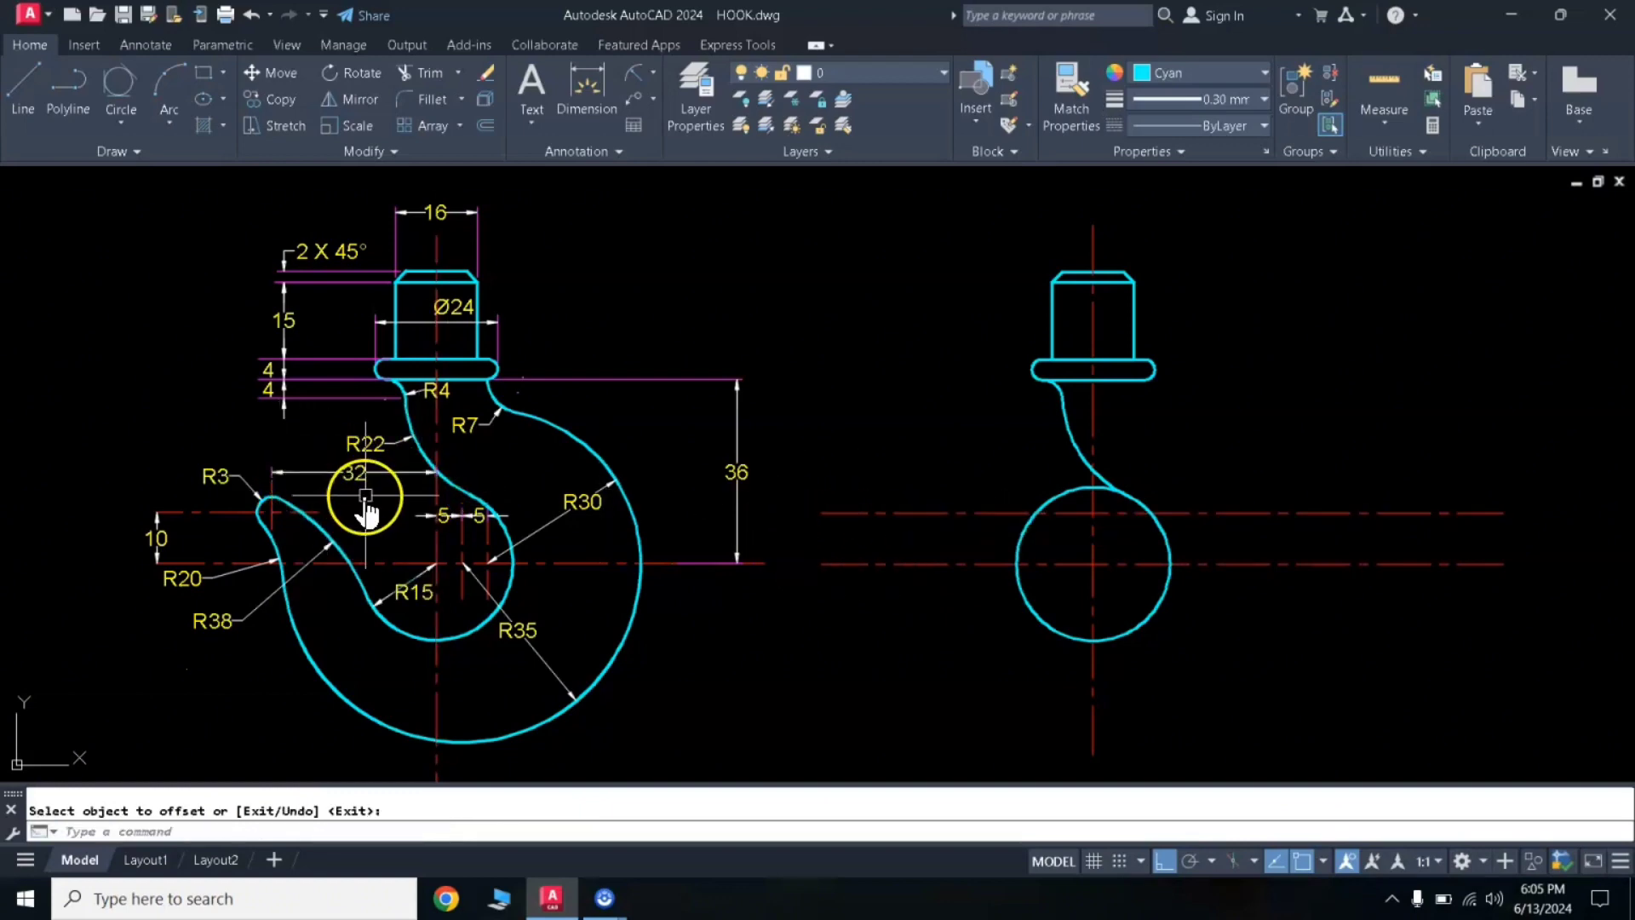
Offset the right view's vertical centreline 32 units to the left.
{"action": "key", "text": "Return"}
{"action": "key", "text": "Return"}
{"action": "type", "text": "32"}
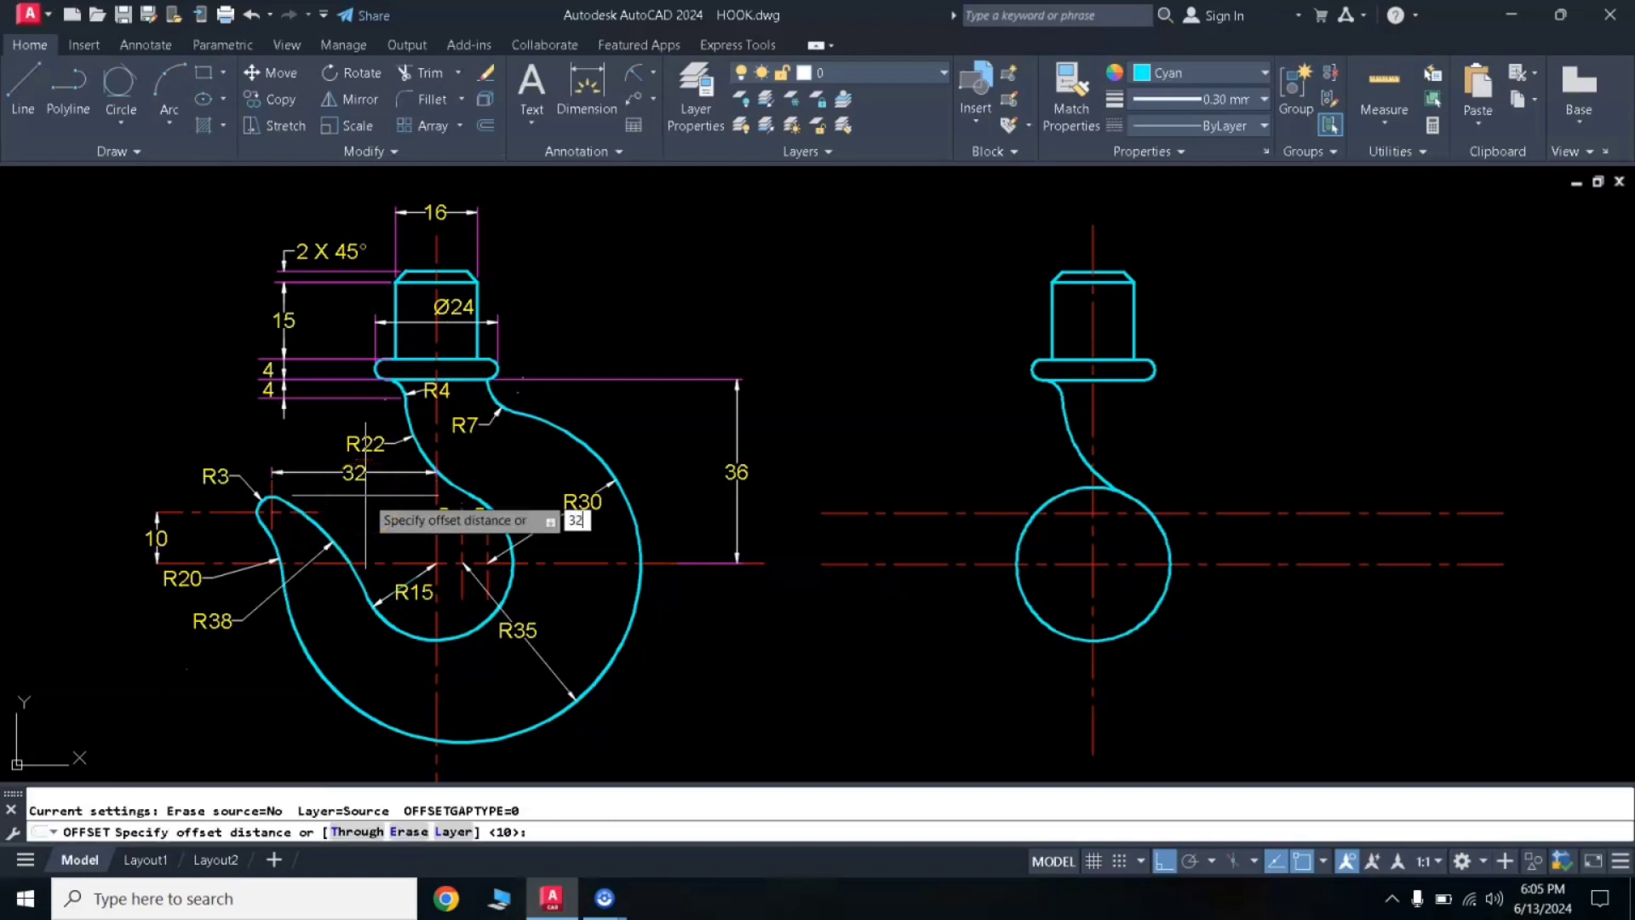
{"action": "key", "text": "Return"}
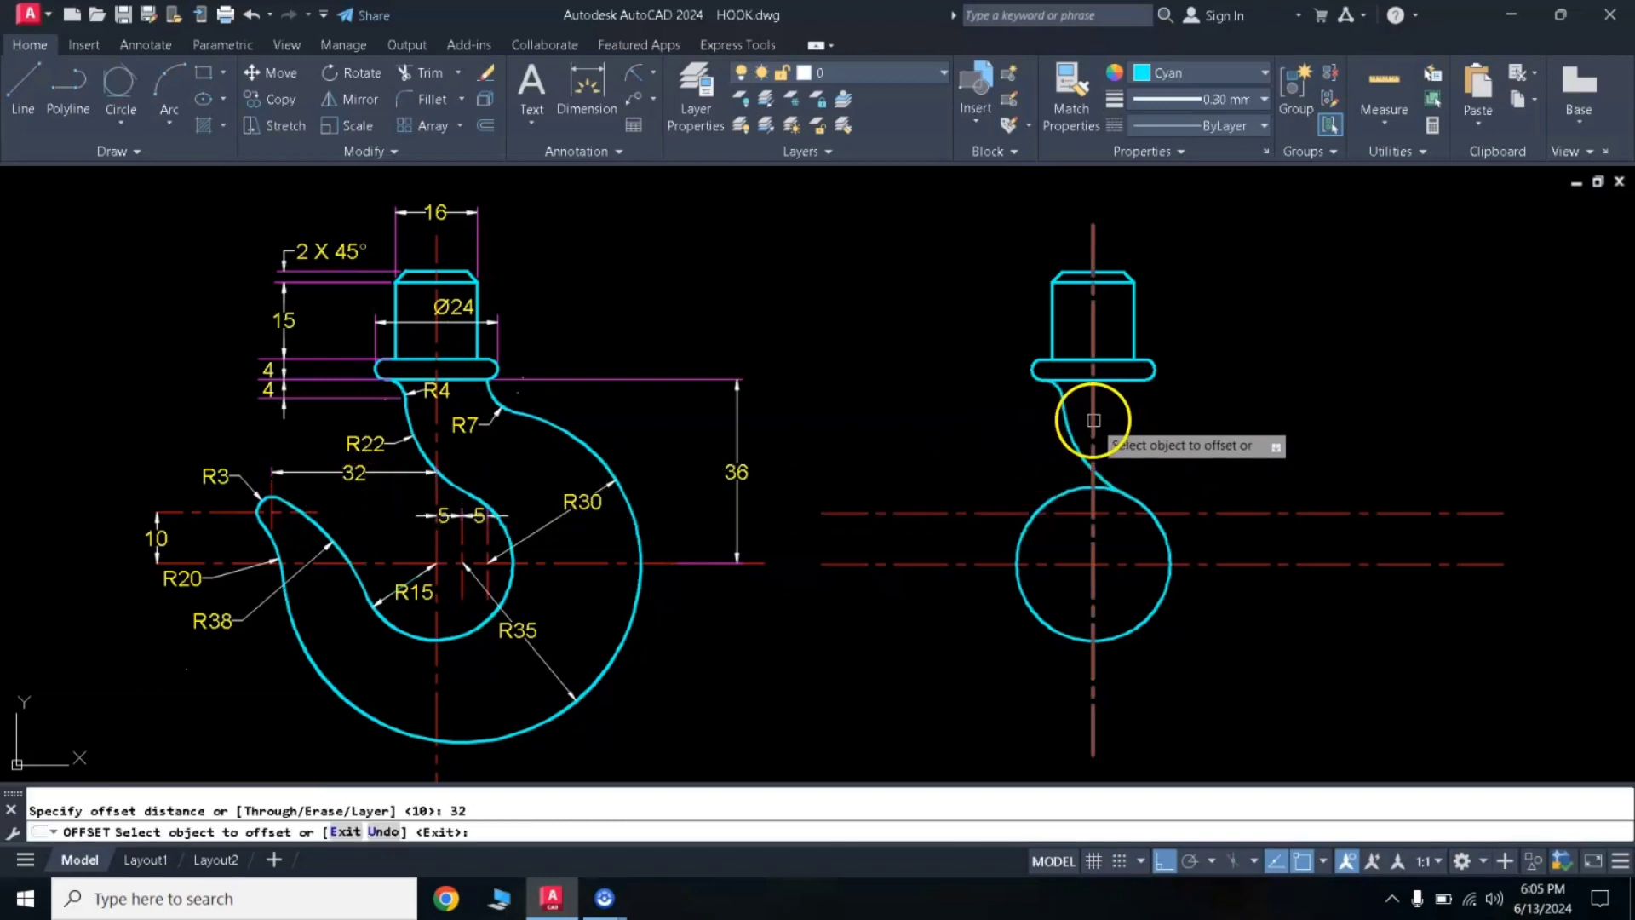
{"action": "left_click", "coordinate": [1093, 420]}
{"action": "left_click", "coordinate": [920, 420]}
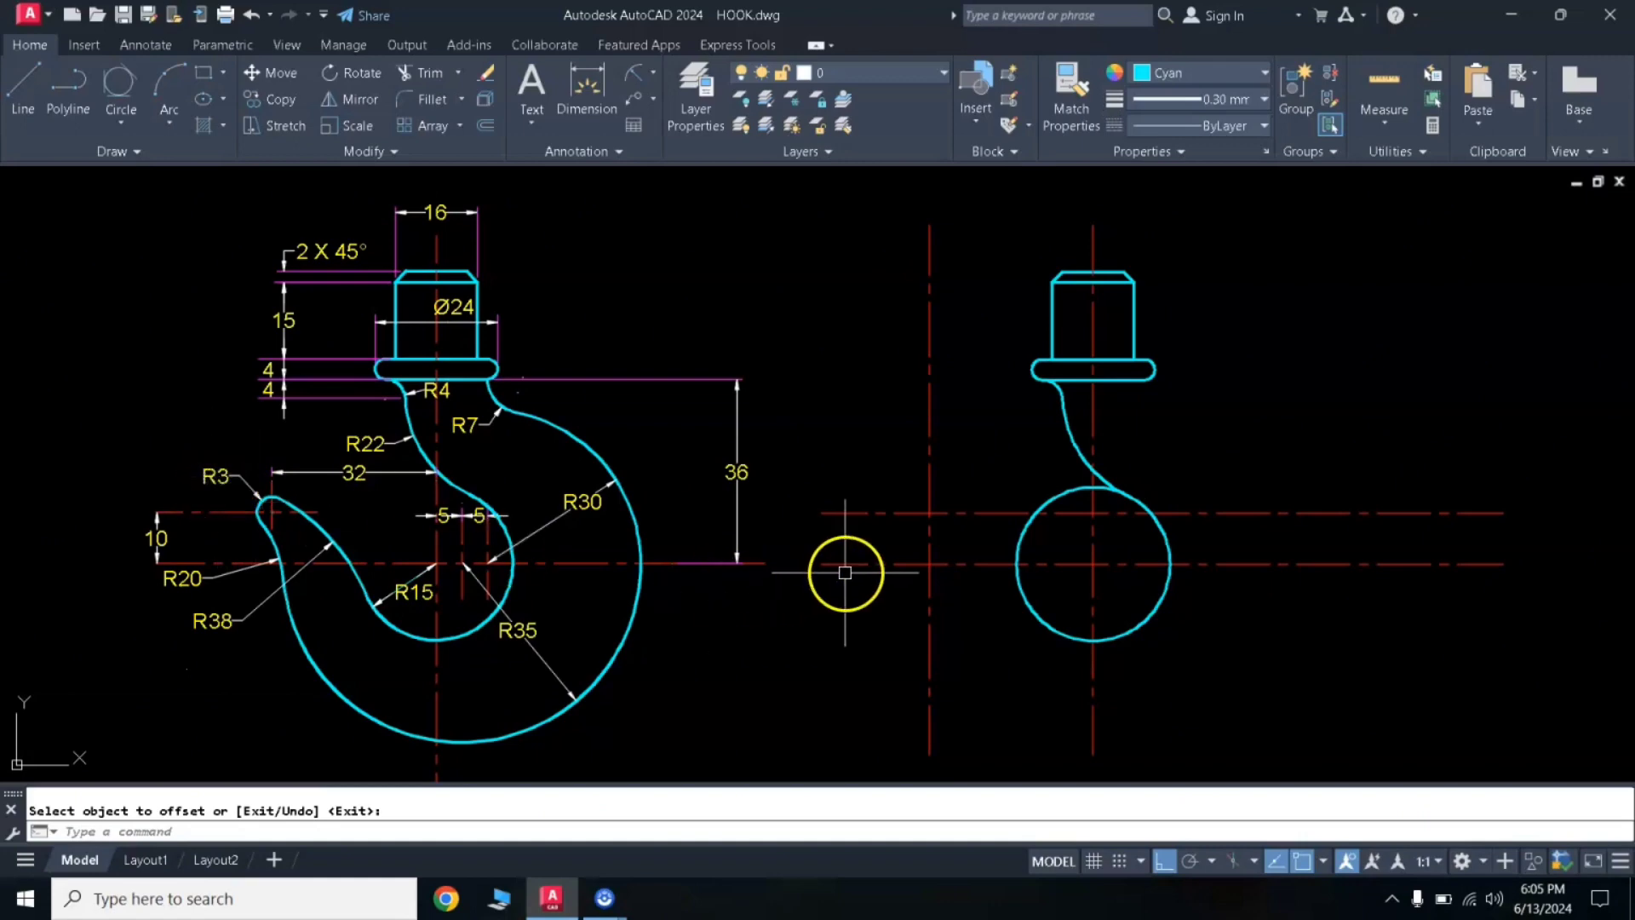
{"action": "key", "text": "Escape"}
{"action": "type", "text": "c"}
{"action": "key", "text": "Return"}
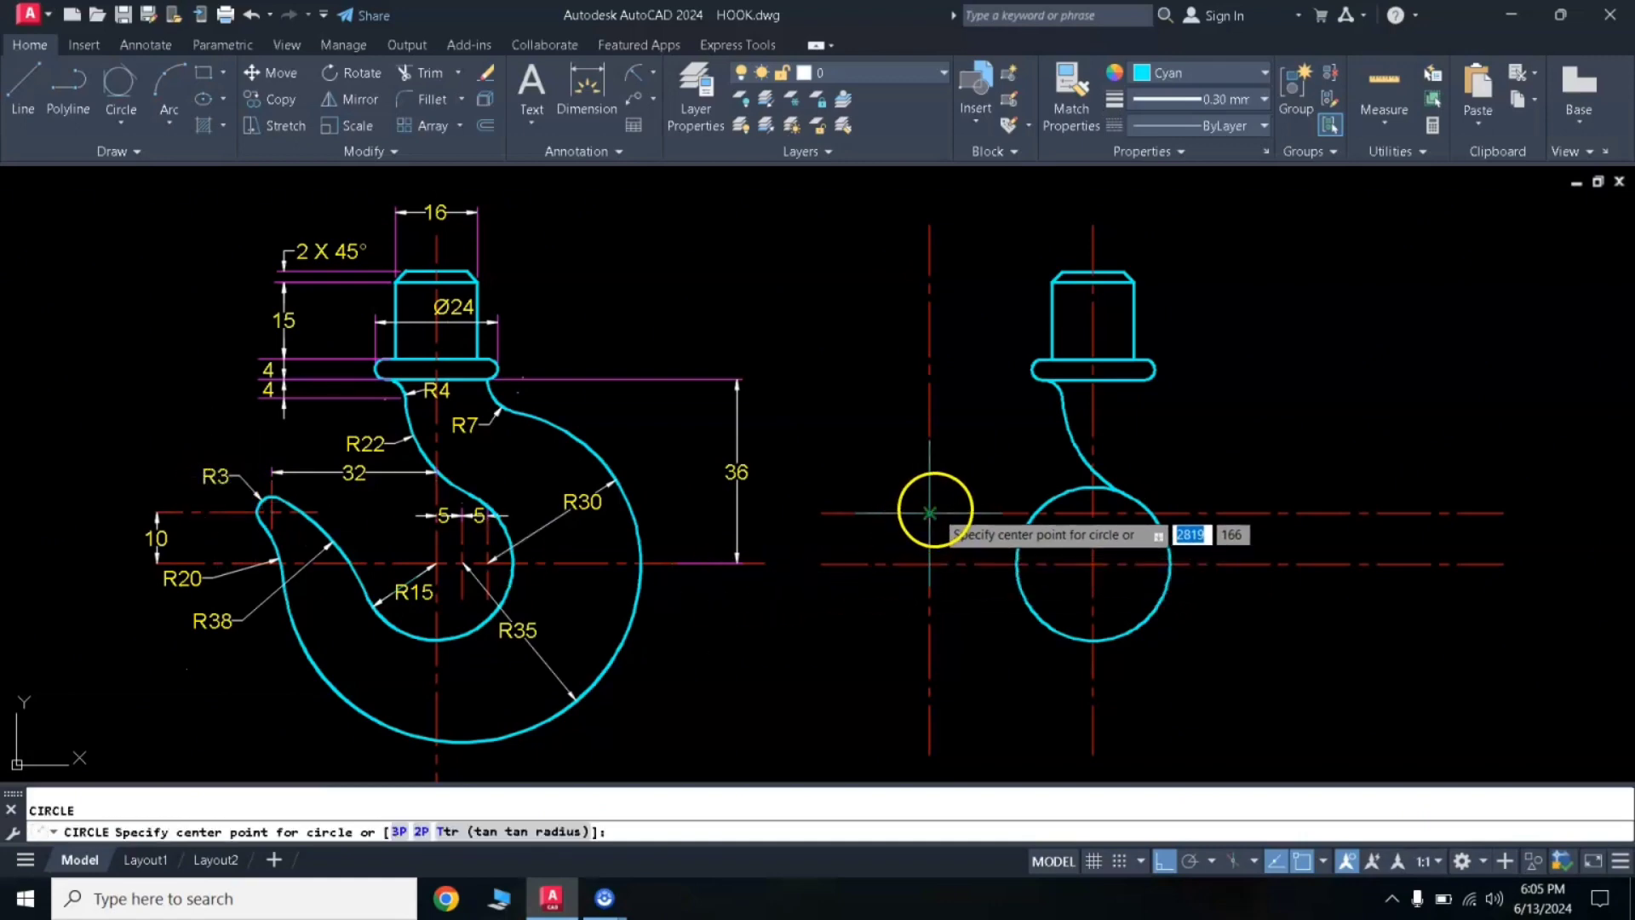
Draw a radius-3 circle at the offset centrelines' crossing.
{"action": "left_click", "coordinate": [929, 512]}
{"action": "type", "text": "4"}
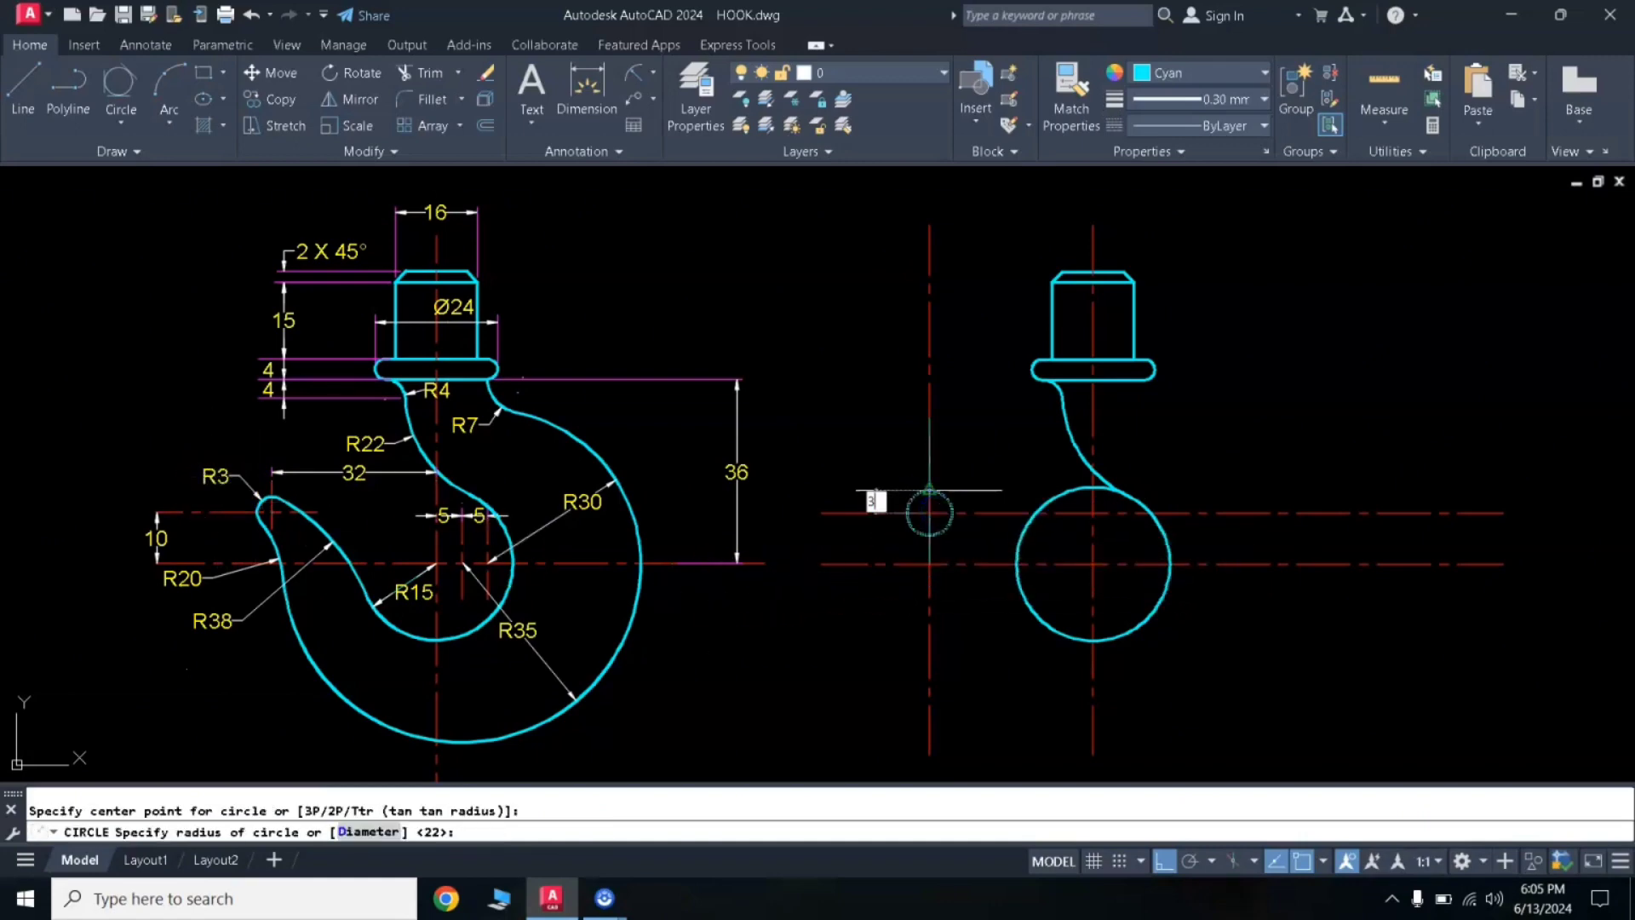
{"action": "key", "text": "Return"}
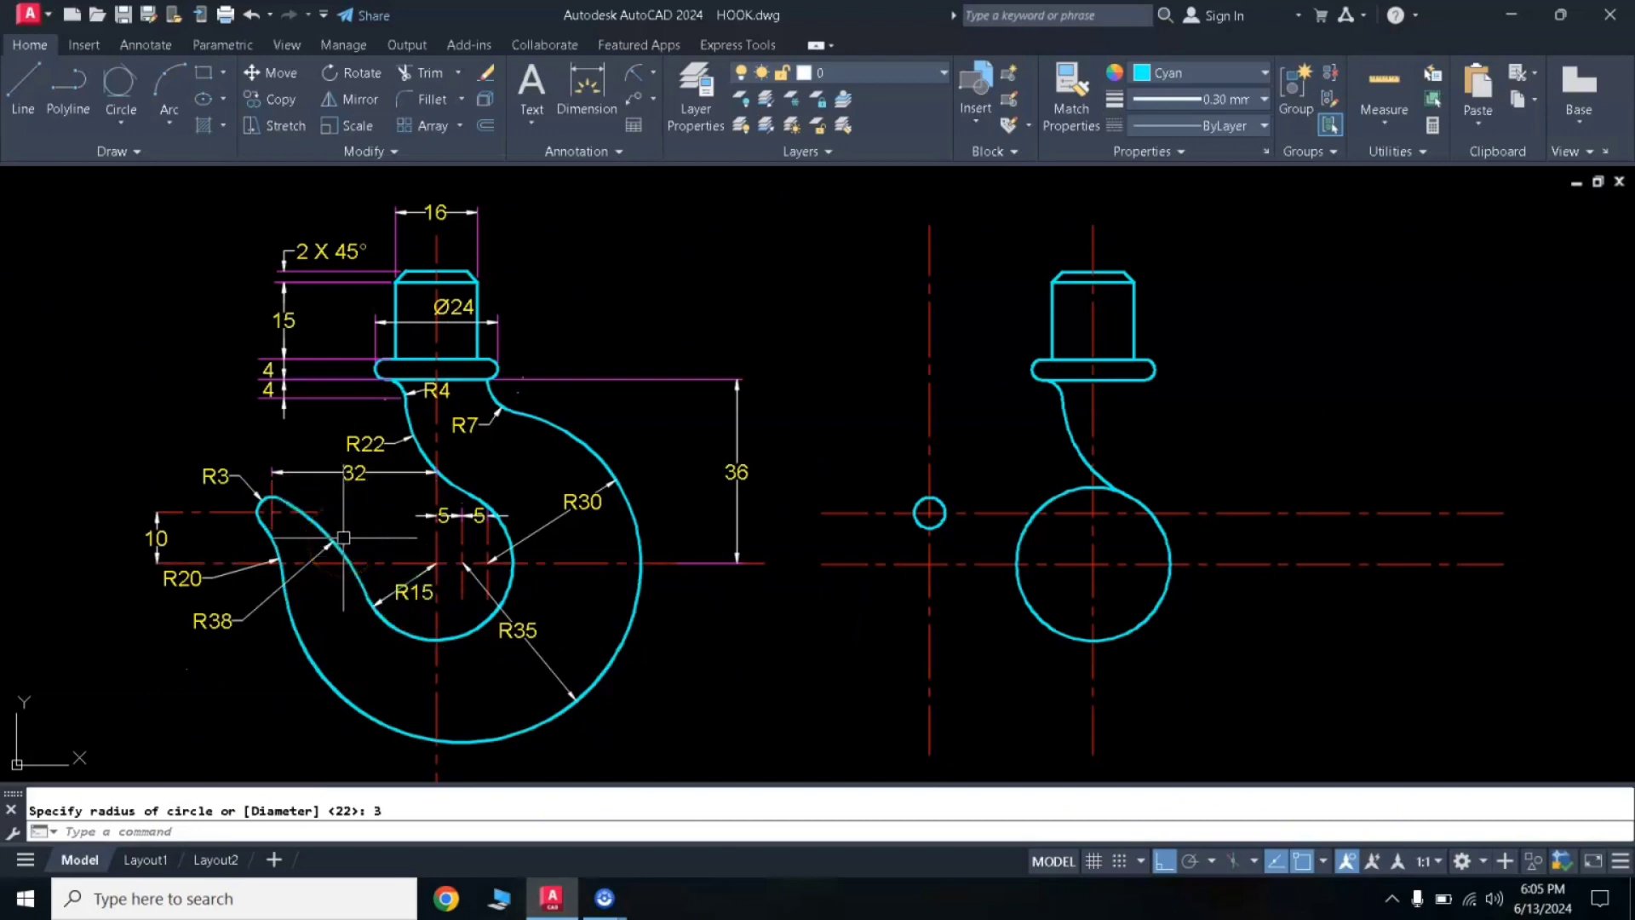
Add a radius-38 circle tangent to the R3 circle and the bowl circle.
{"action": "key", "text": "Return"}
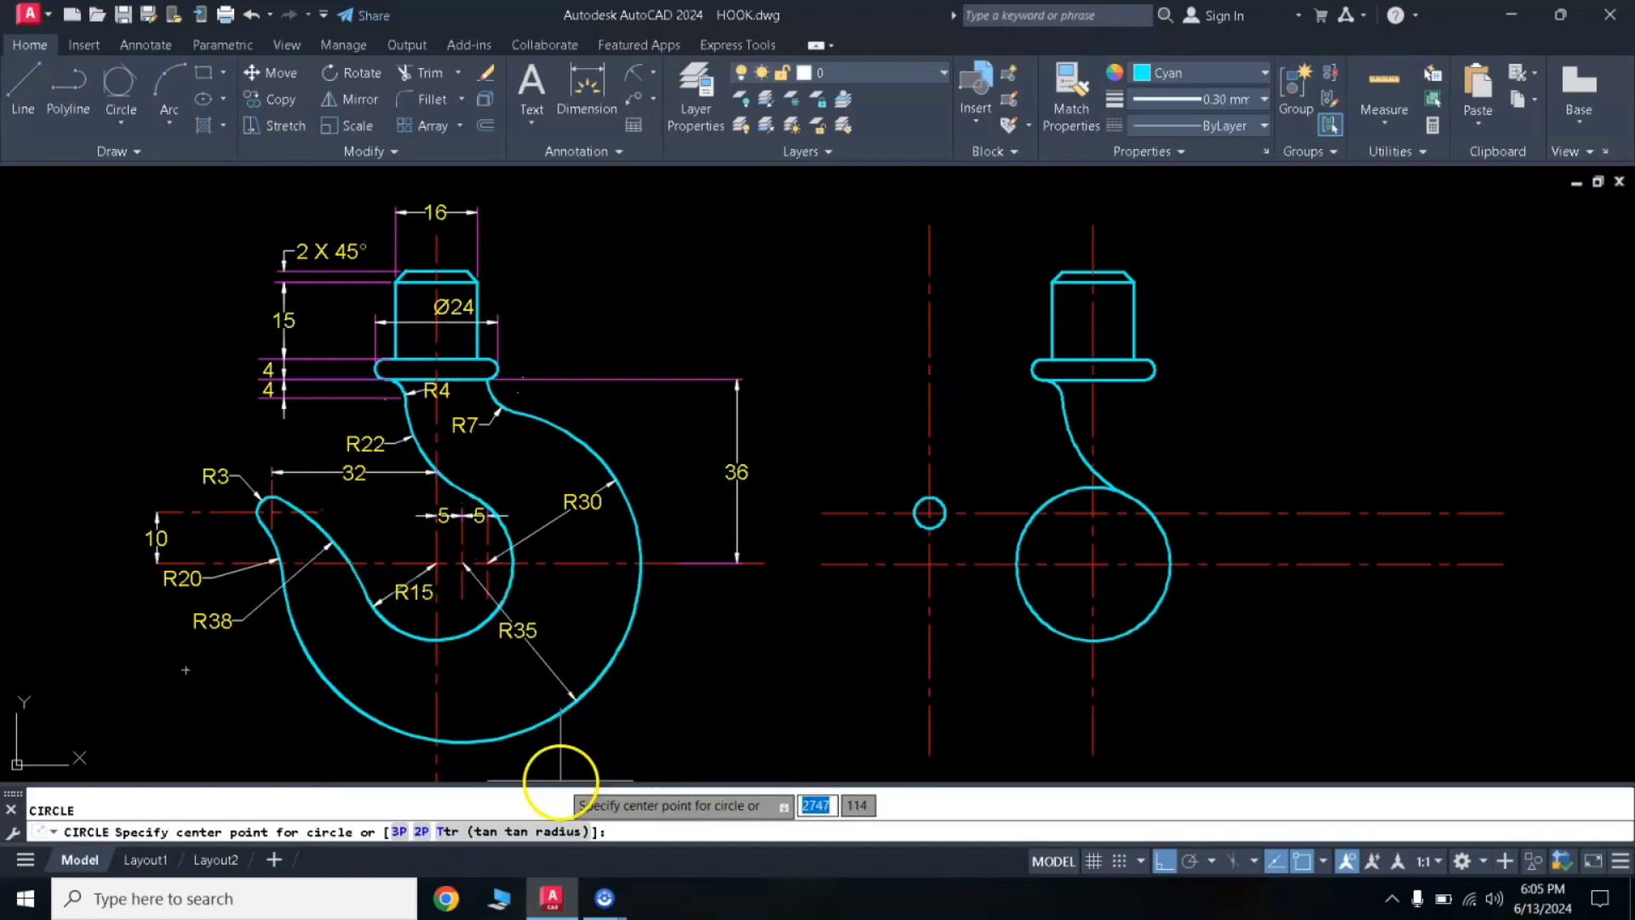
{"action": "left_click", "coordinate": [540, 834]}
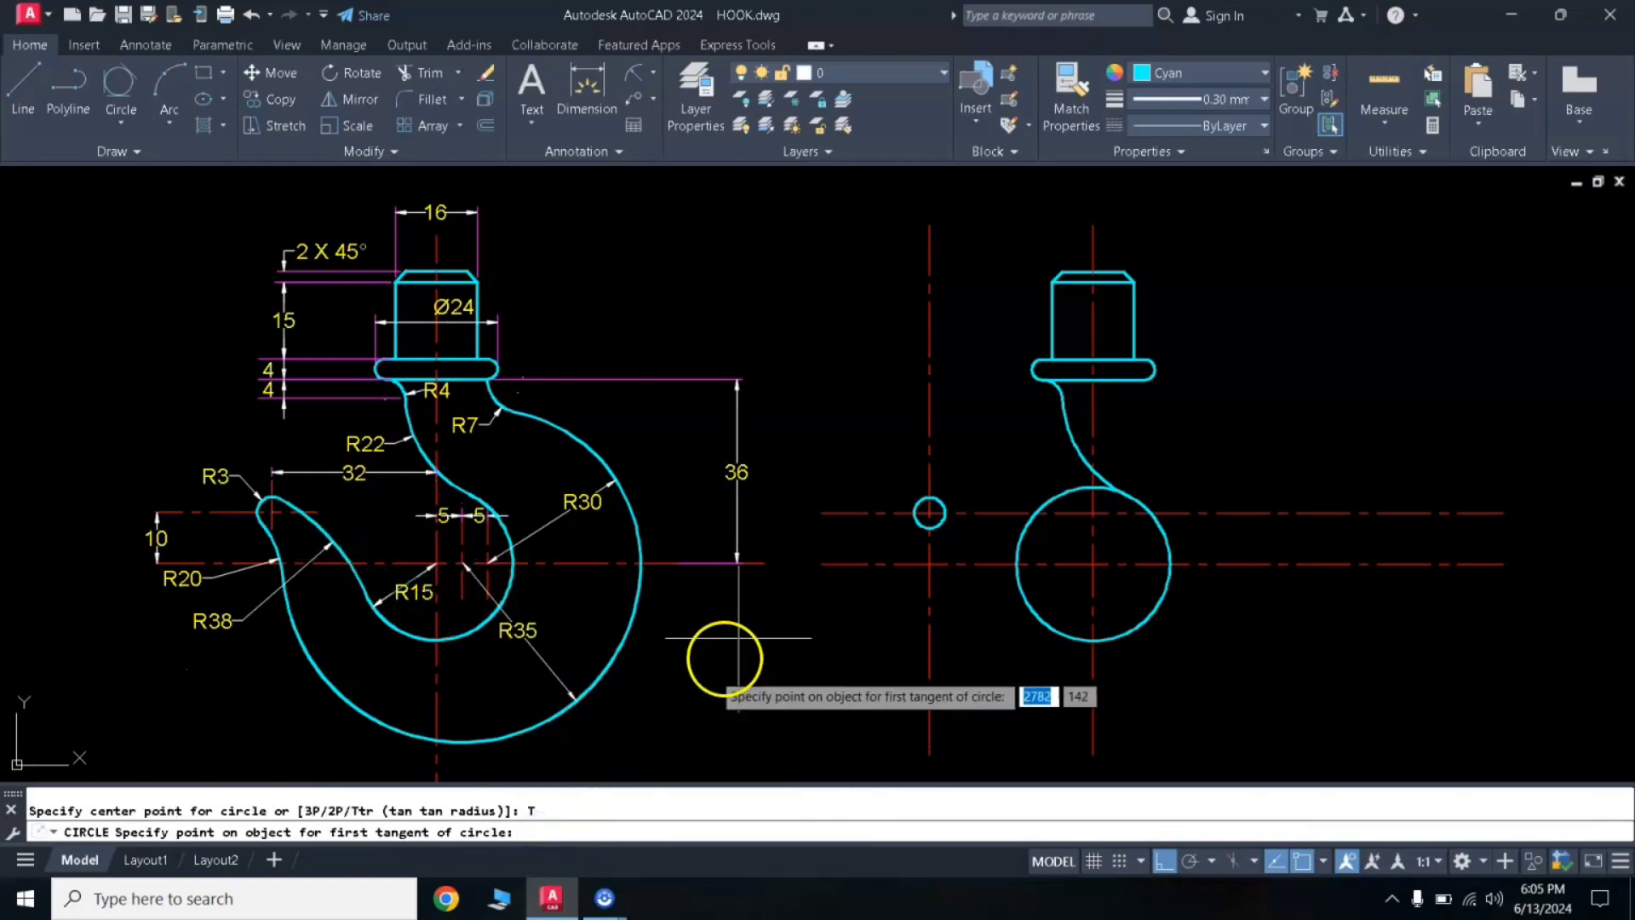
{"action": "left_click", "coordinate": [940, 504]}
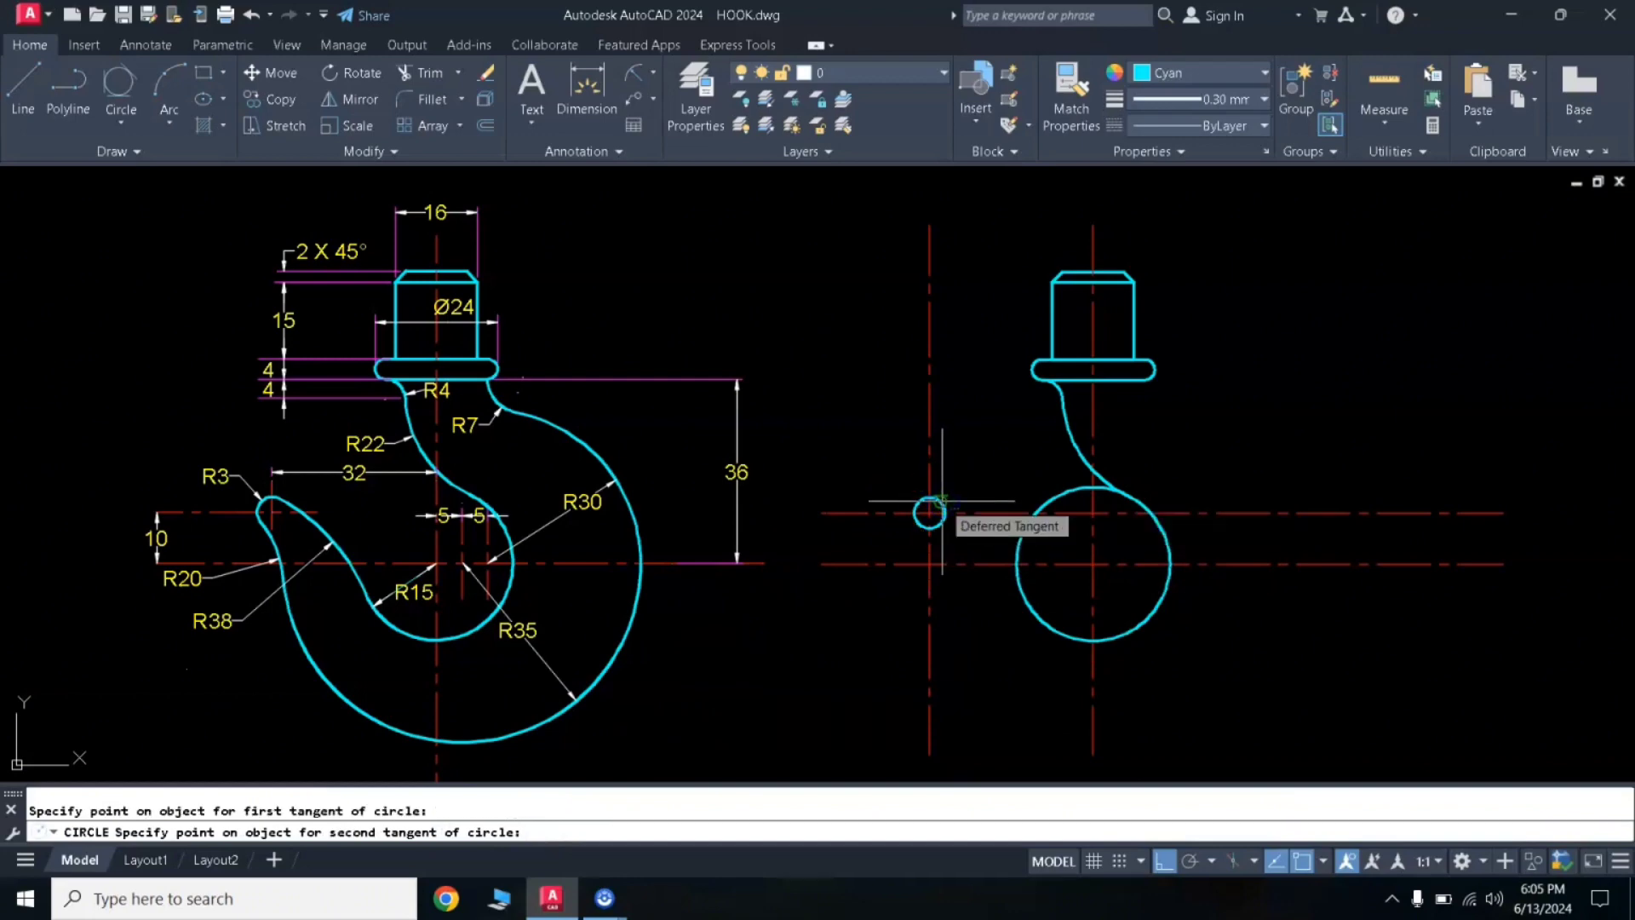
{"action": "left_click", "coordinate": [1013, 556]}
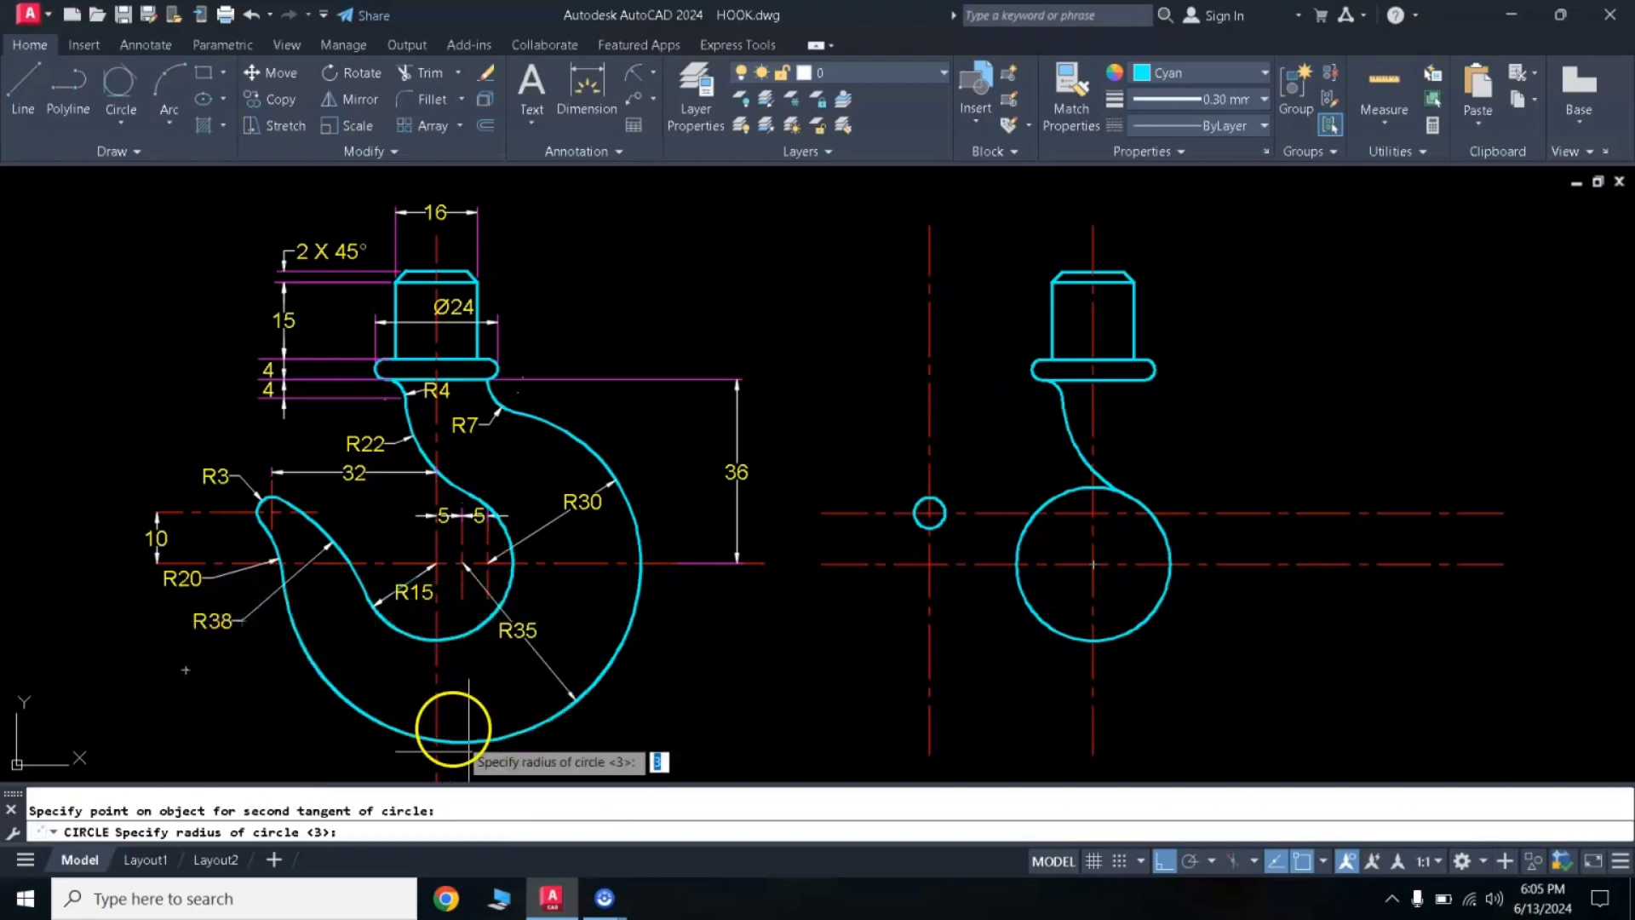
{"action": "type", "text": "38"}
{"action": "key", "text": "Return"}
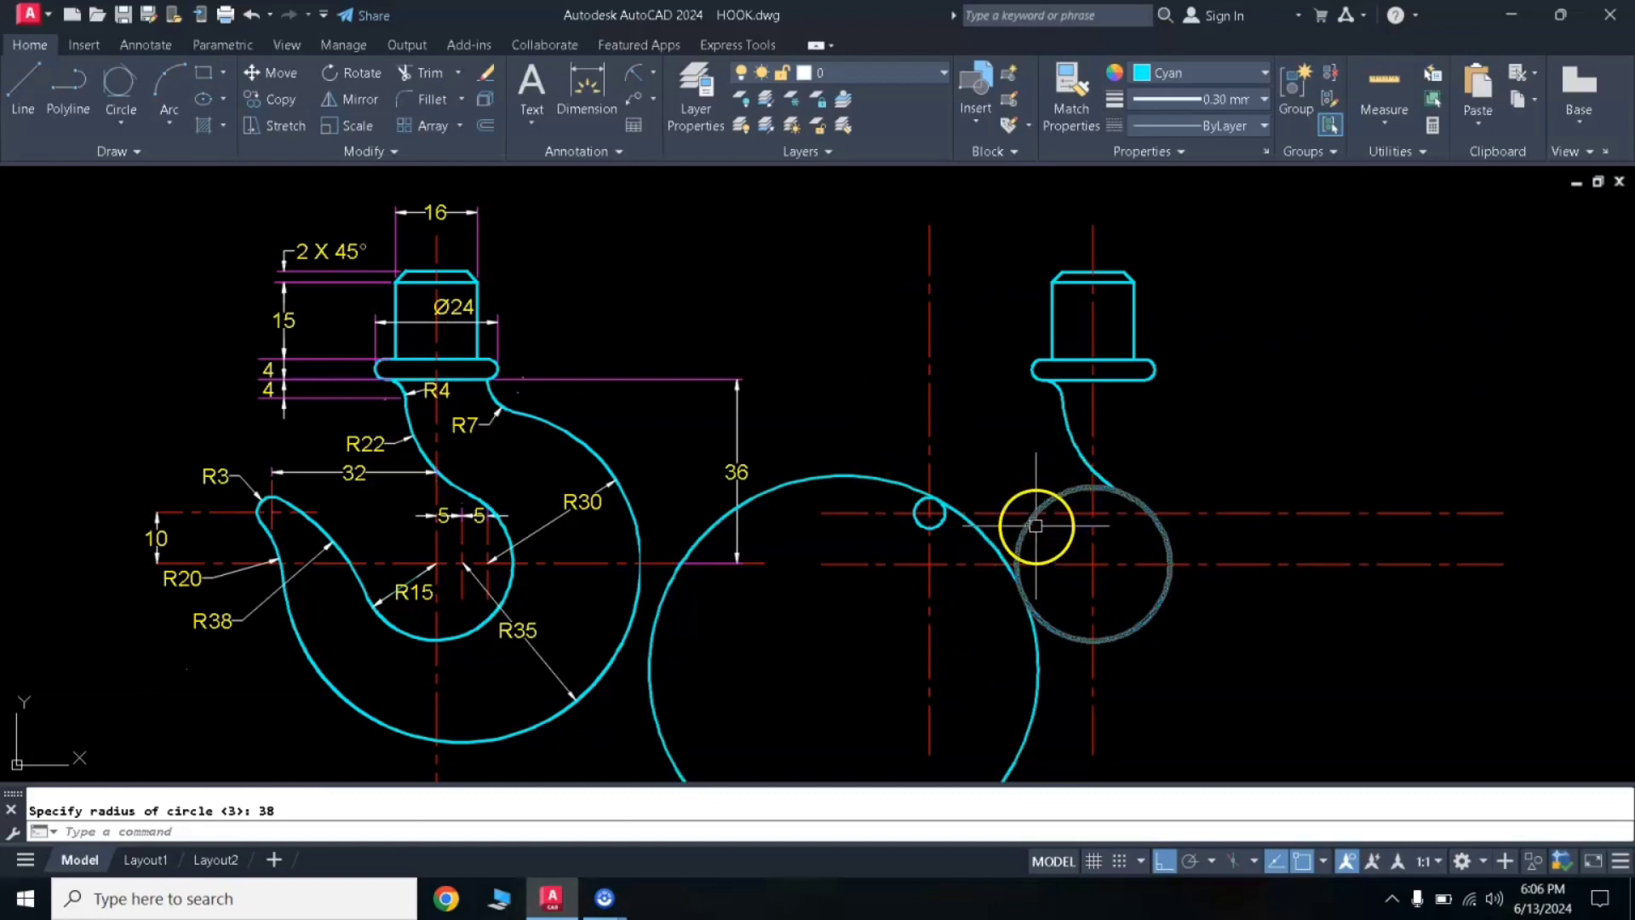
Trim the bowl's upper arcs, the R38 arc inside the bowl, and the inner centreline piece.
{"action": "type", "text": "tr"}
{"action": "key", "text": "Return"}
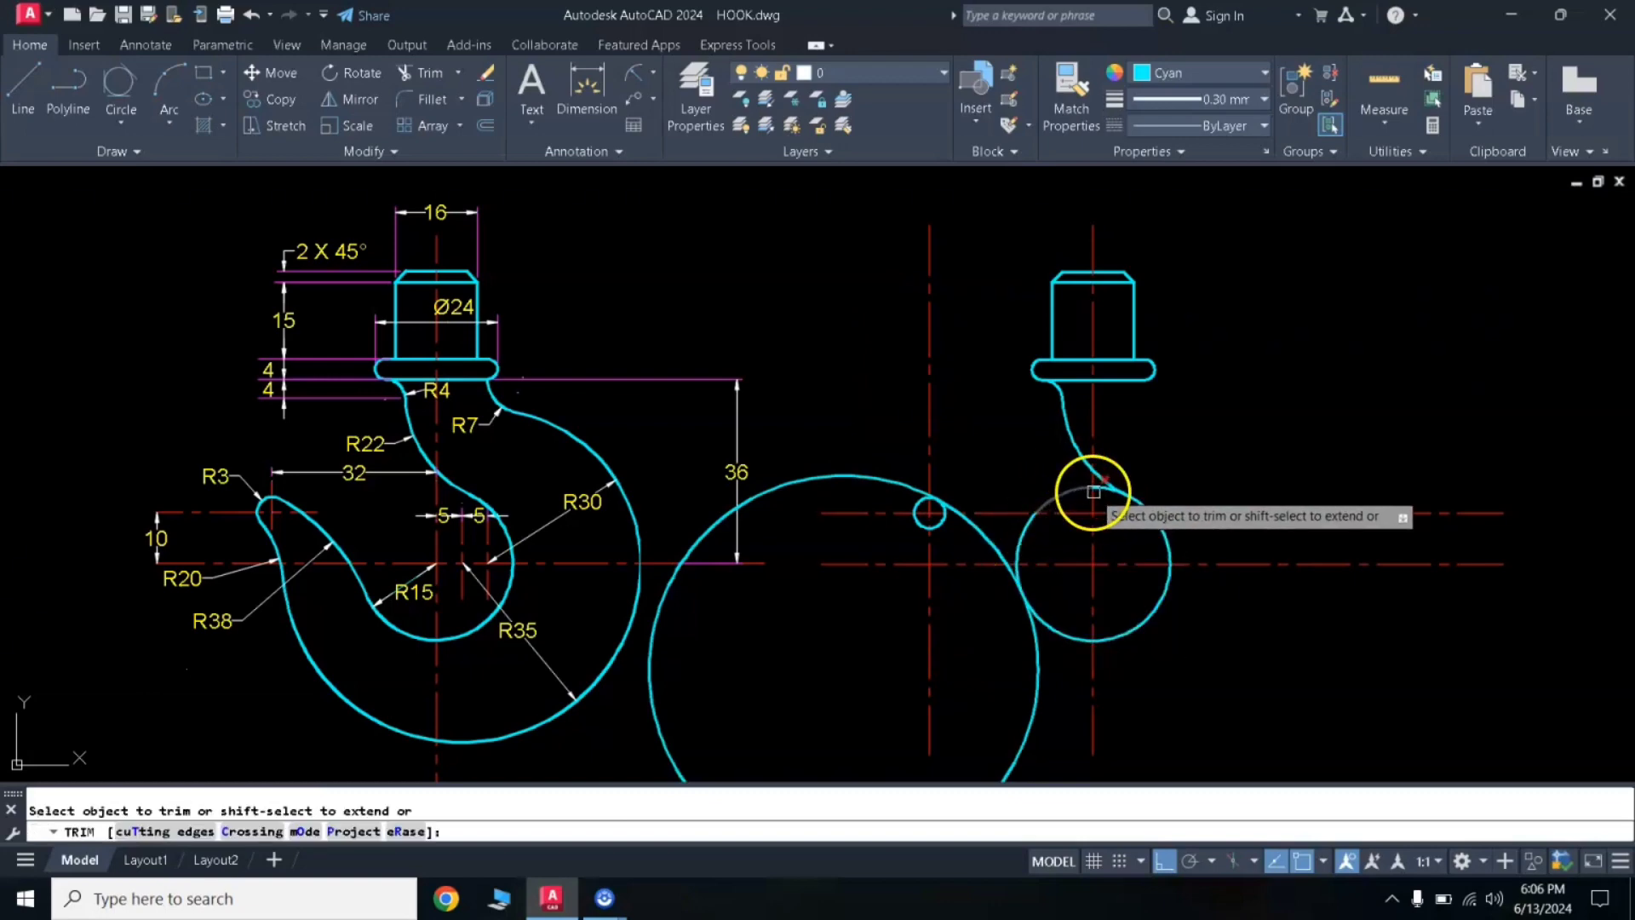
{"action": "left_click", "coordinate": [1095, 492]}
{"action": "left_click", "coordinate": [1033, 533]}
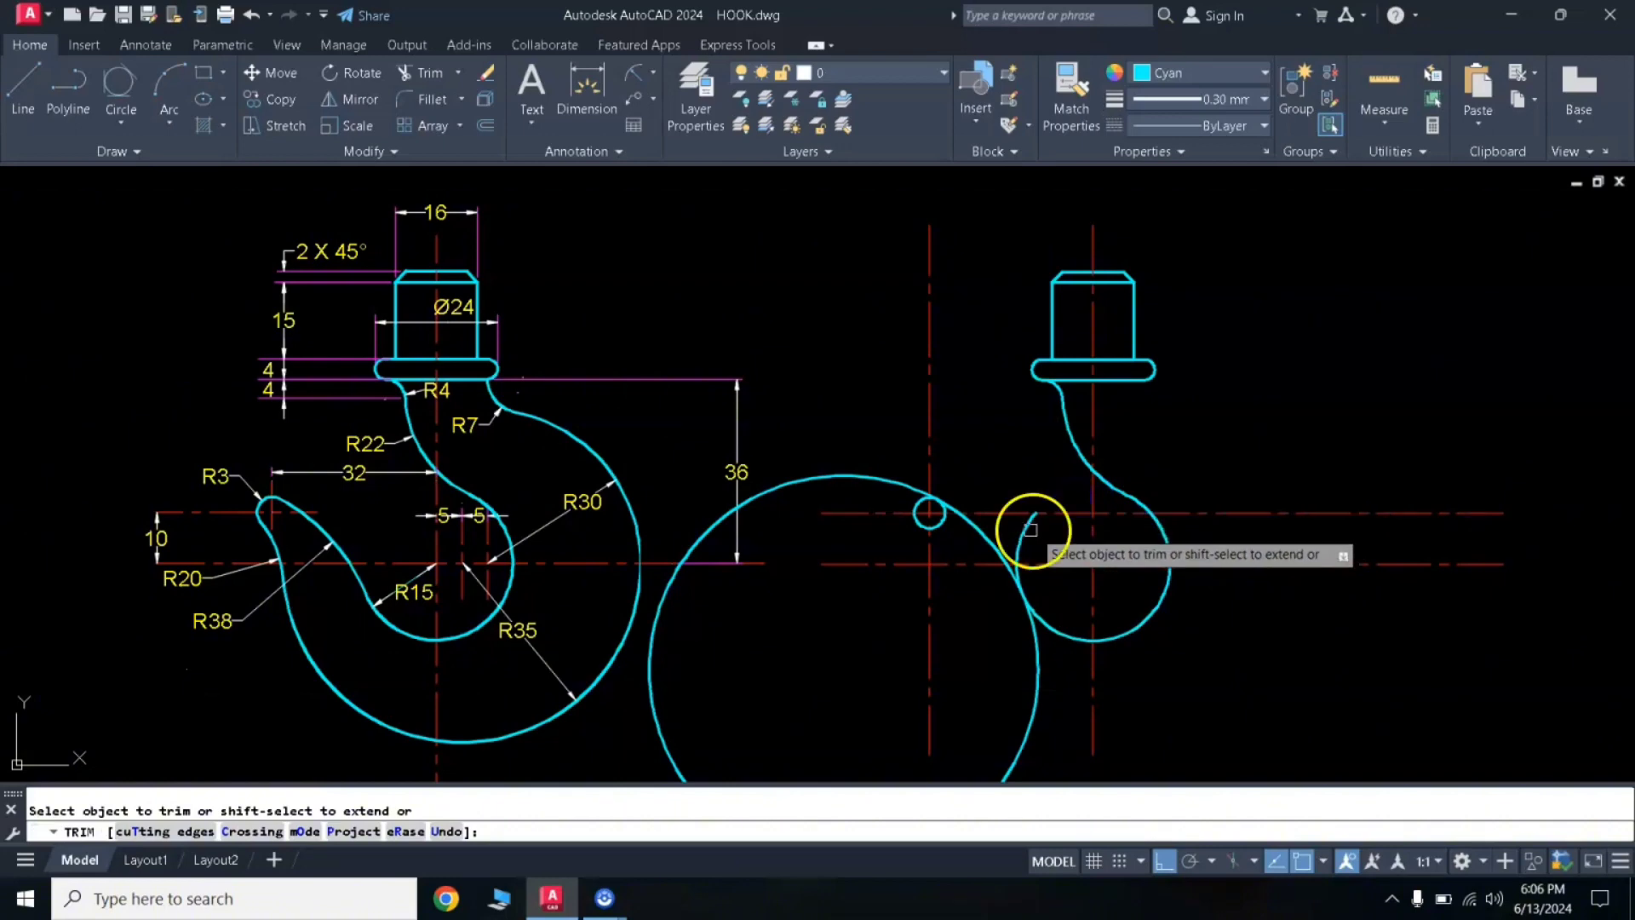
{"action": "left_click", "coordinate": [1022, 568]}
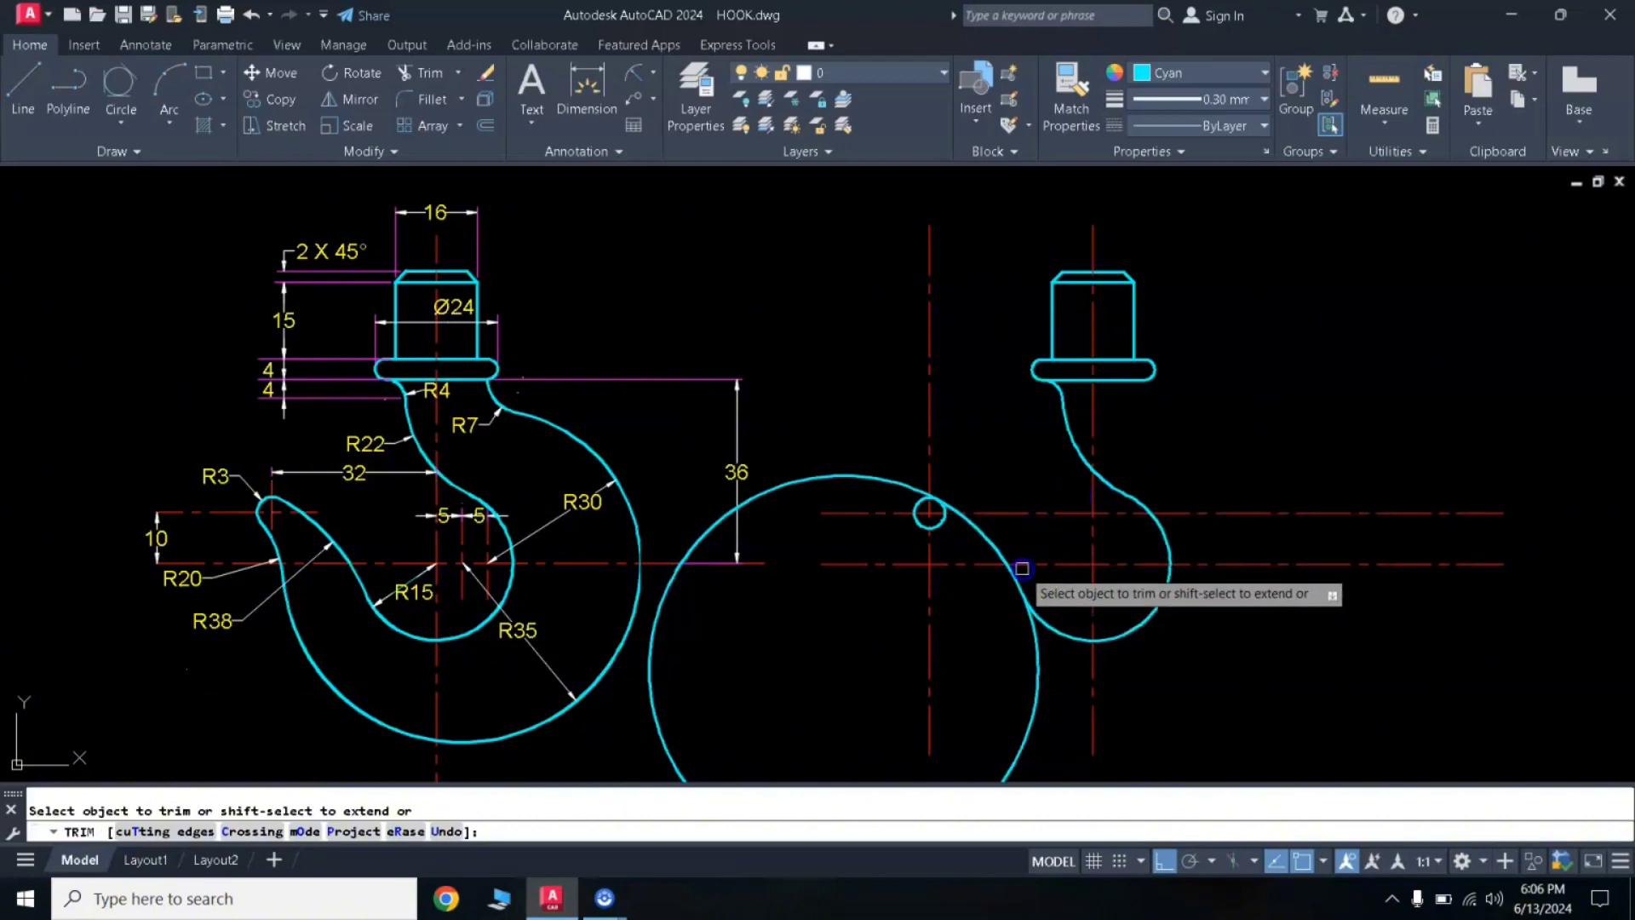
{"action": "key", "text": "Return"}
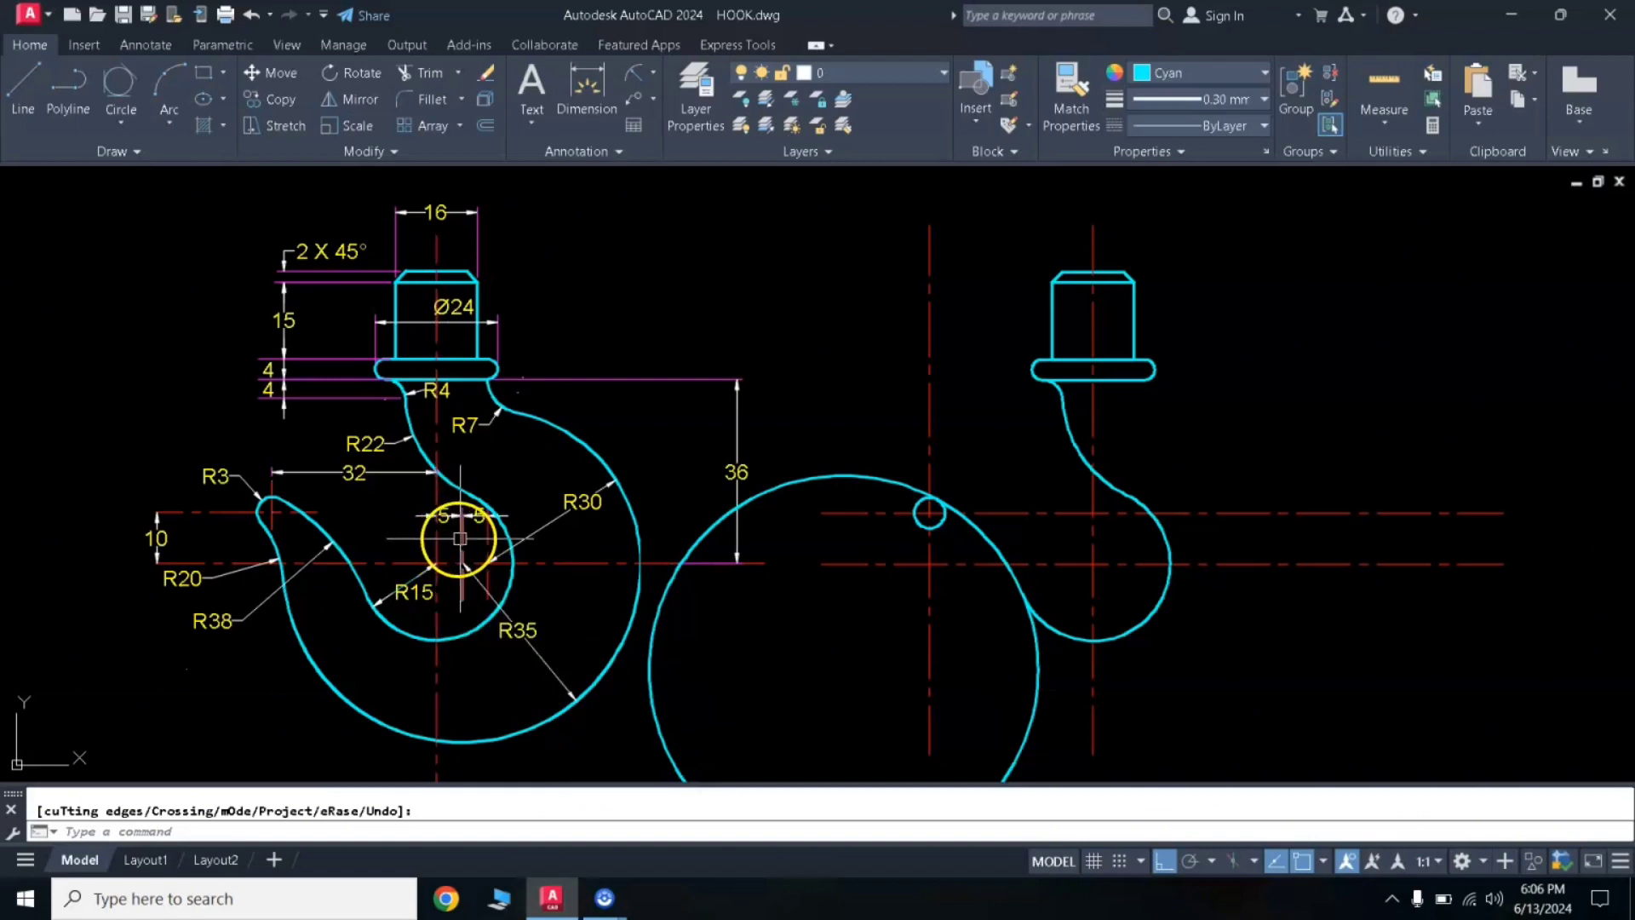
{"action": "left_click", "coordinate": [1094, 532]}
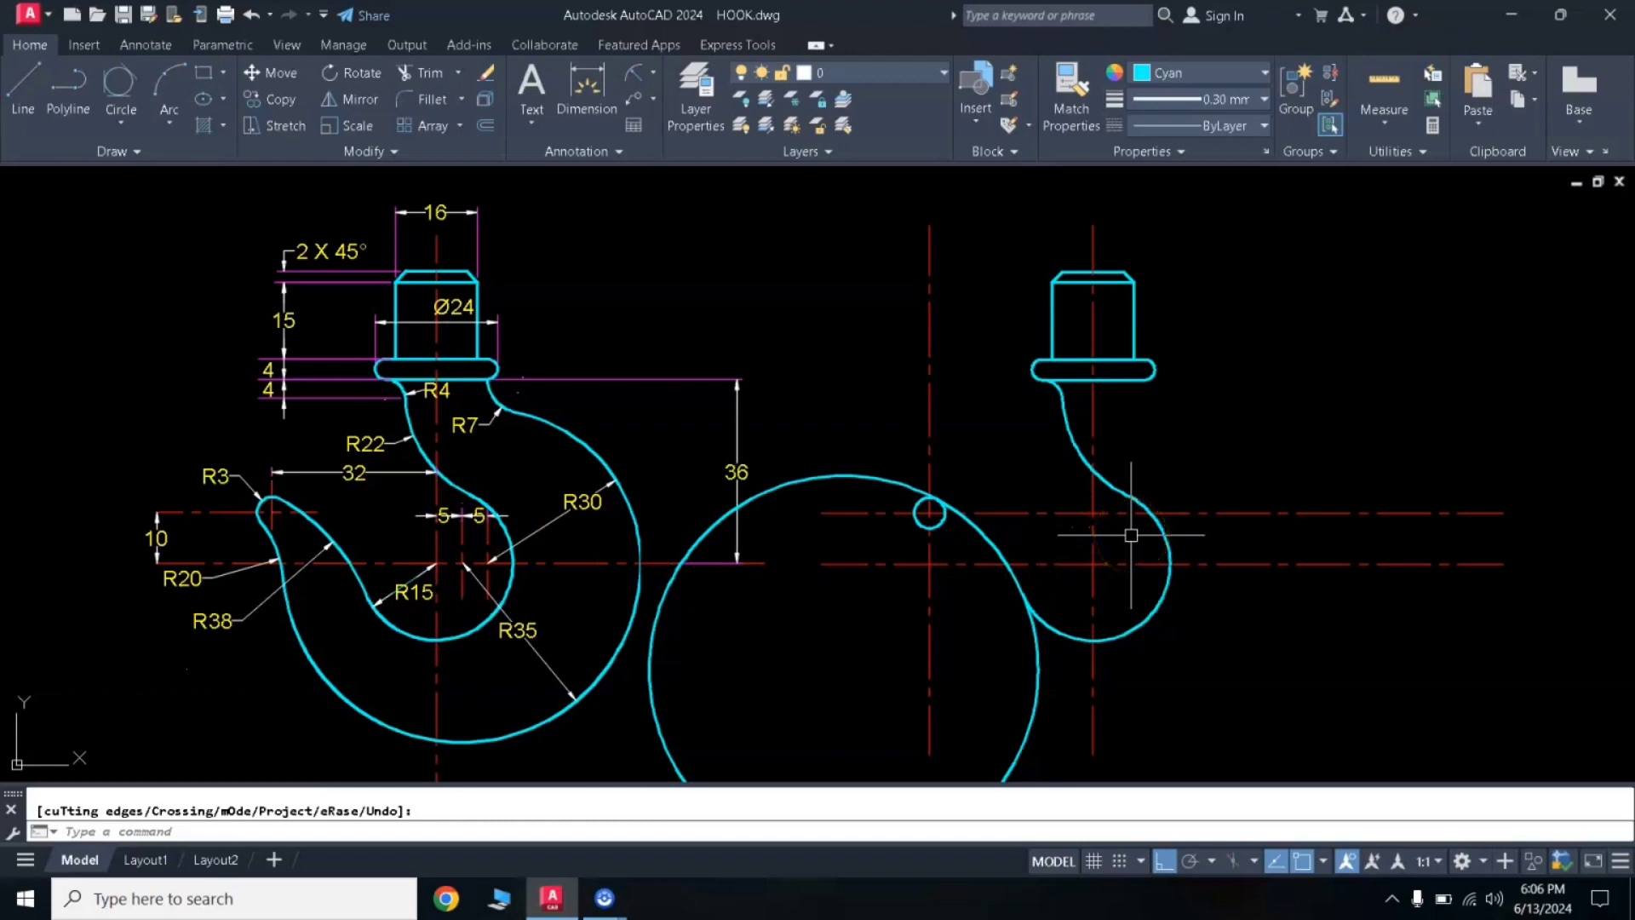
Offset the hook's vertical centreline 5 units to the right.
{"action": "key", "text": "Escape"}
{"action": "type", "text": "o"}
{"action": "key", "text": "Return"}
{"action": "type", "text": "5"}
{"action": "key", "text": "Return"}
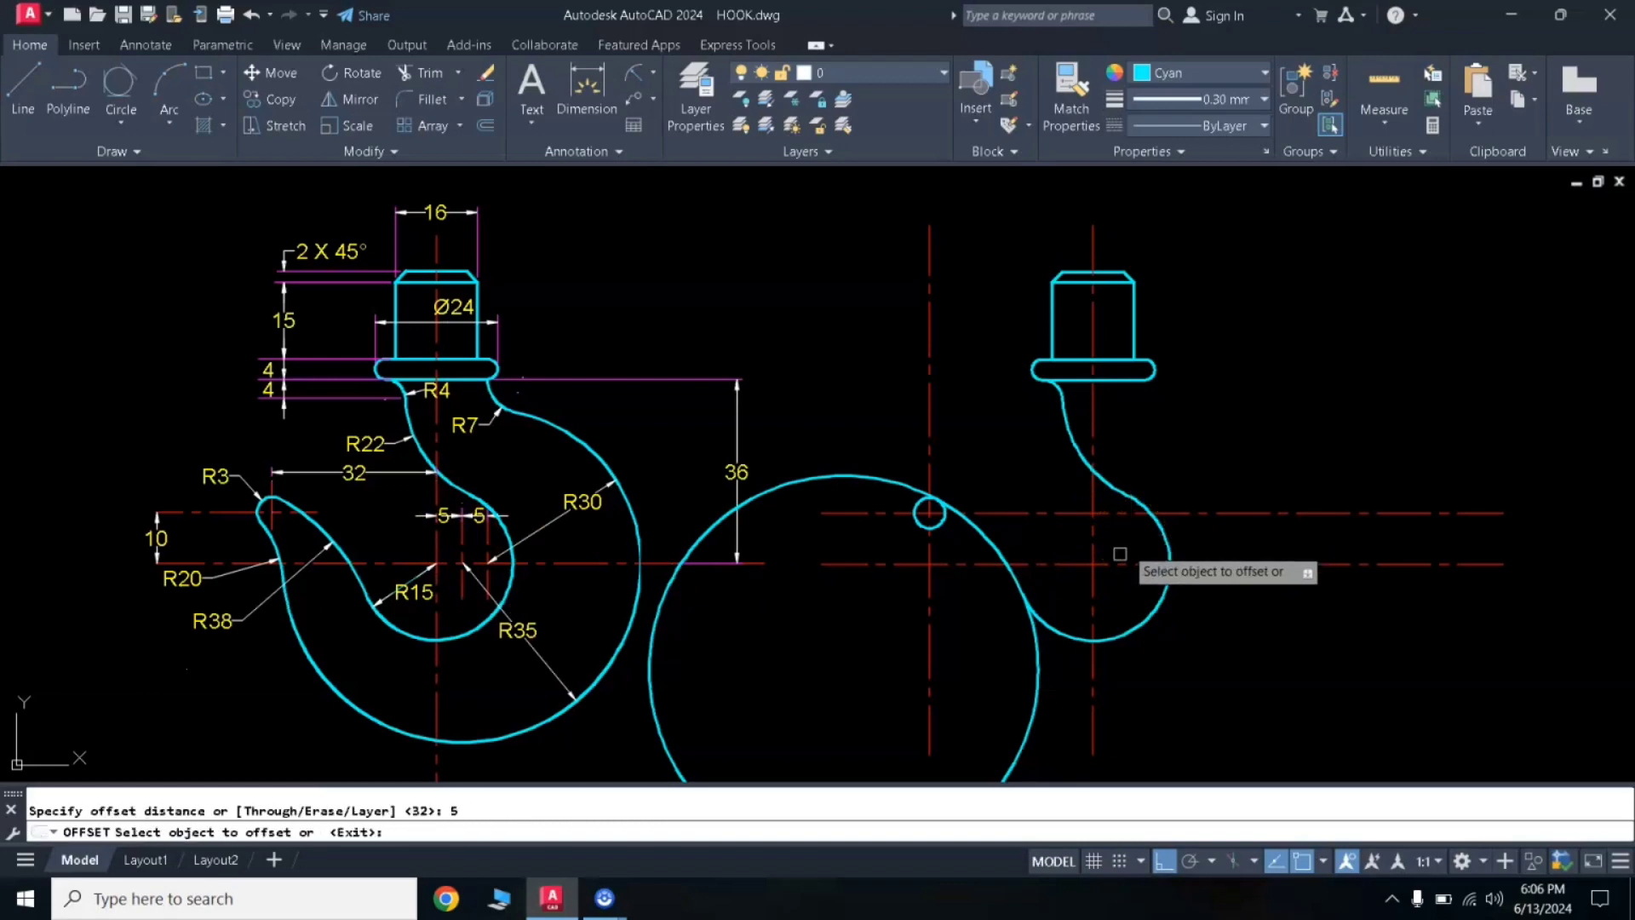
{"action": "left_click", "coordinate": [1090, 535]}
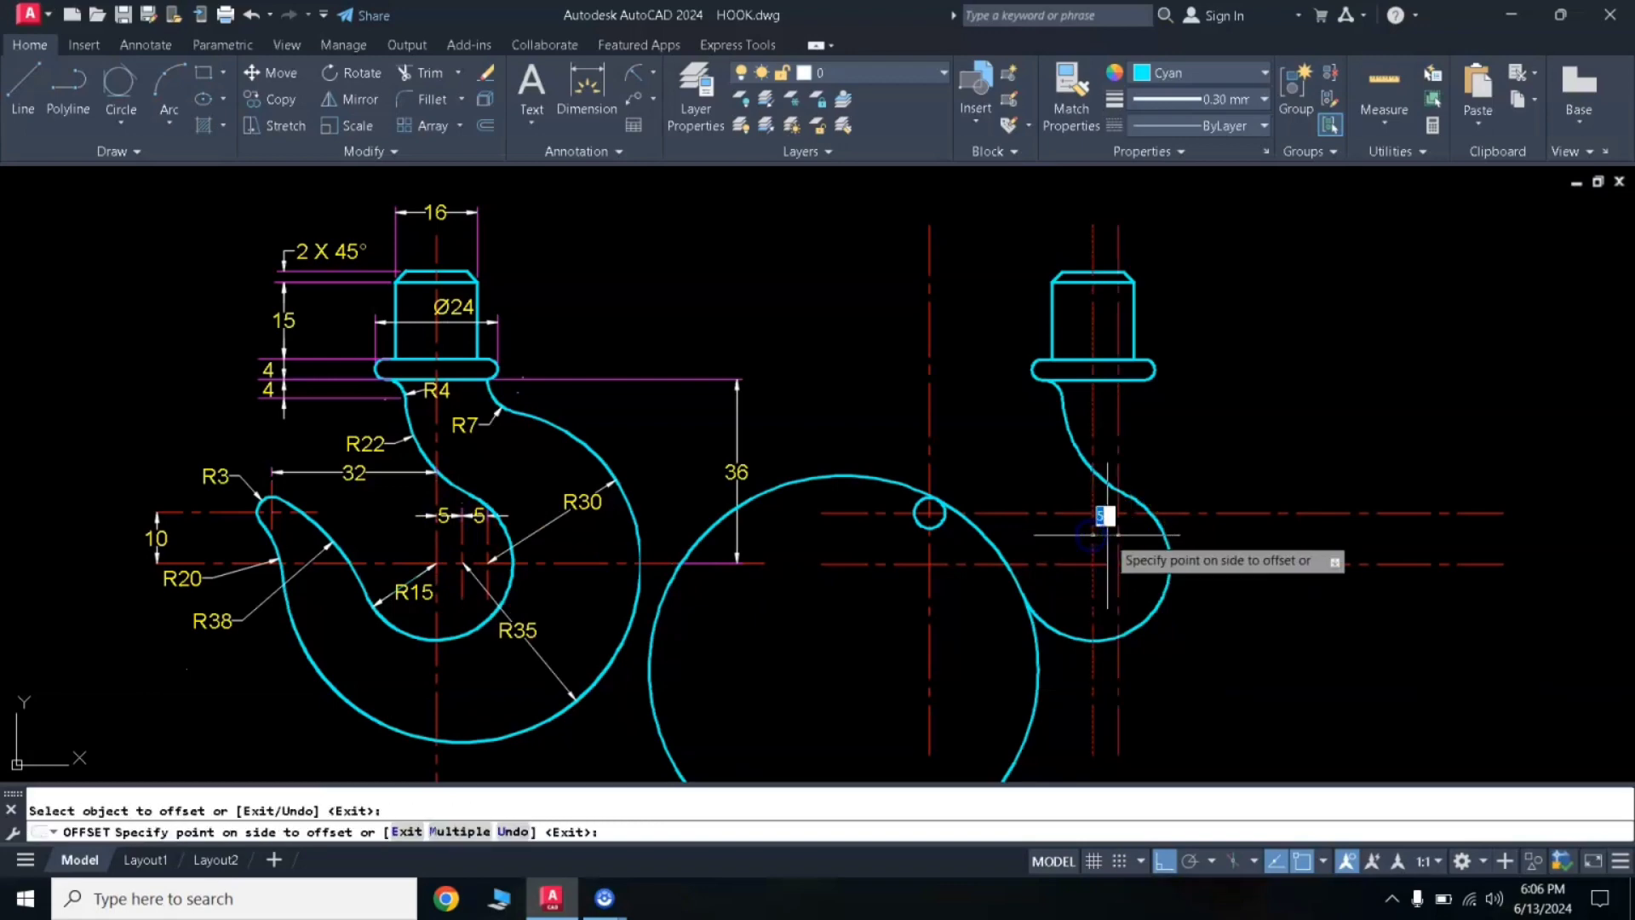
{"action": "left_click", "coordinate": [1107, 536]}
{"action": "key", "text": "Return"}
Draw a radius-35 circle centred on the new centreline crossing.
{"action": "middle_click_drag", "start_coordinate": [887, 599], "coordinate": [890, 581]}
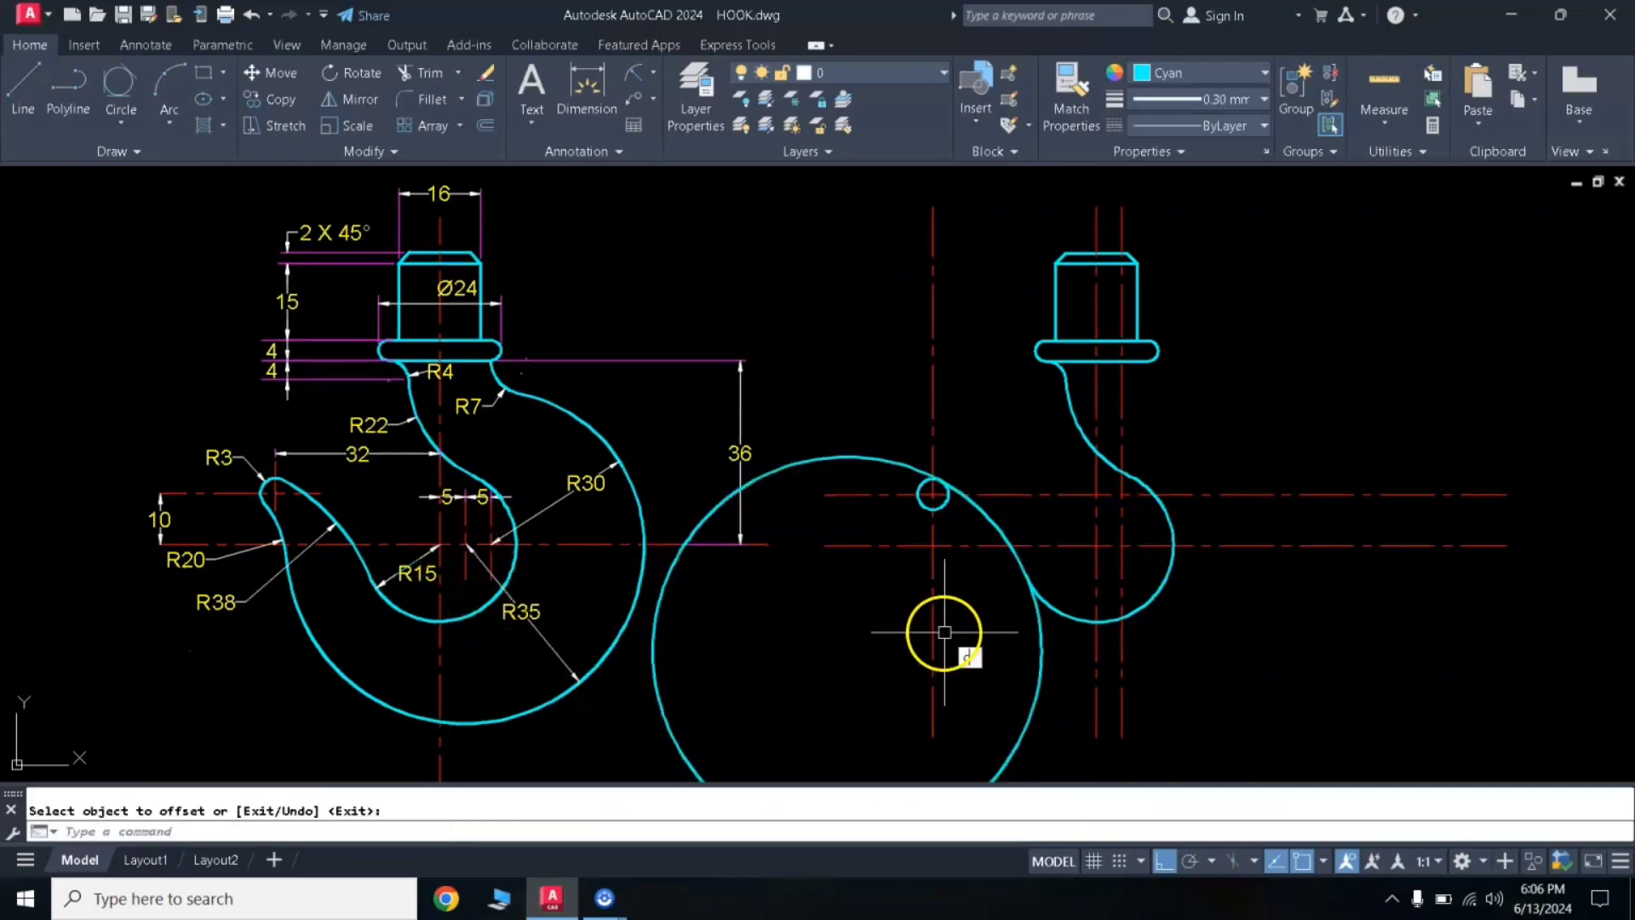
{"action": "type", "text": "c"}
{"action": "key", "text": "Return"}
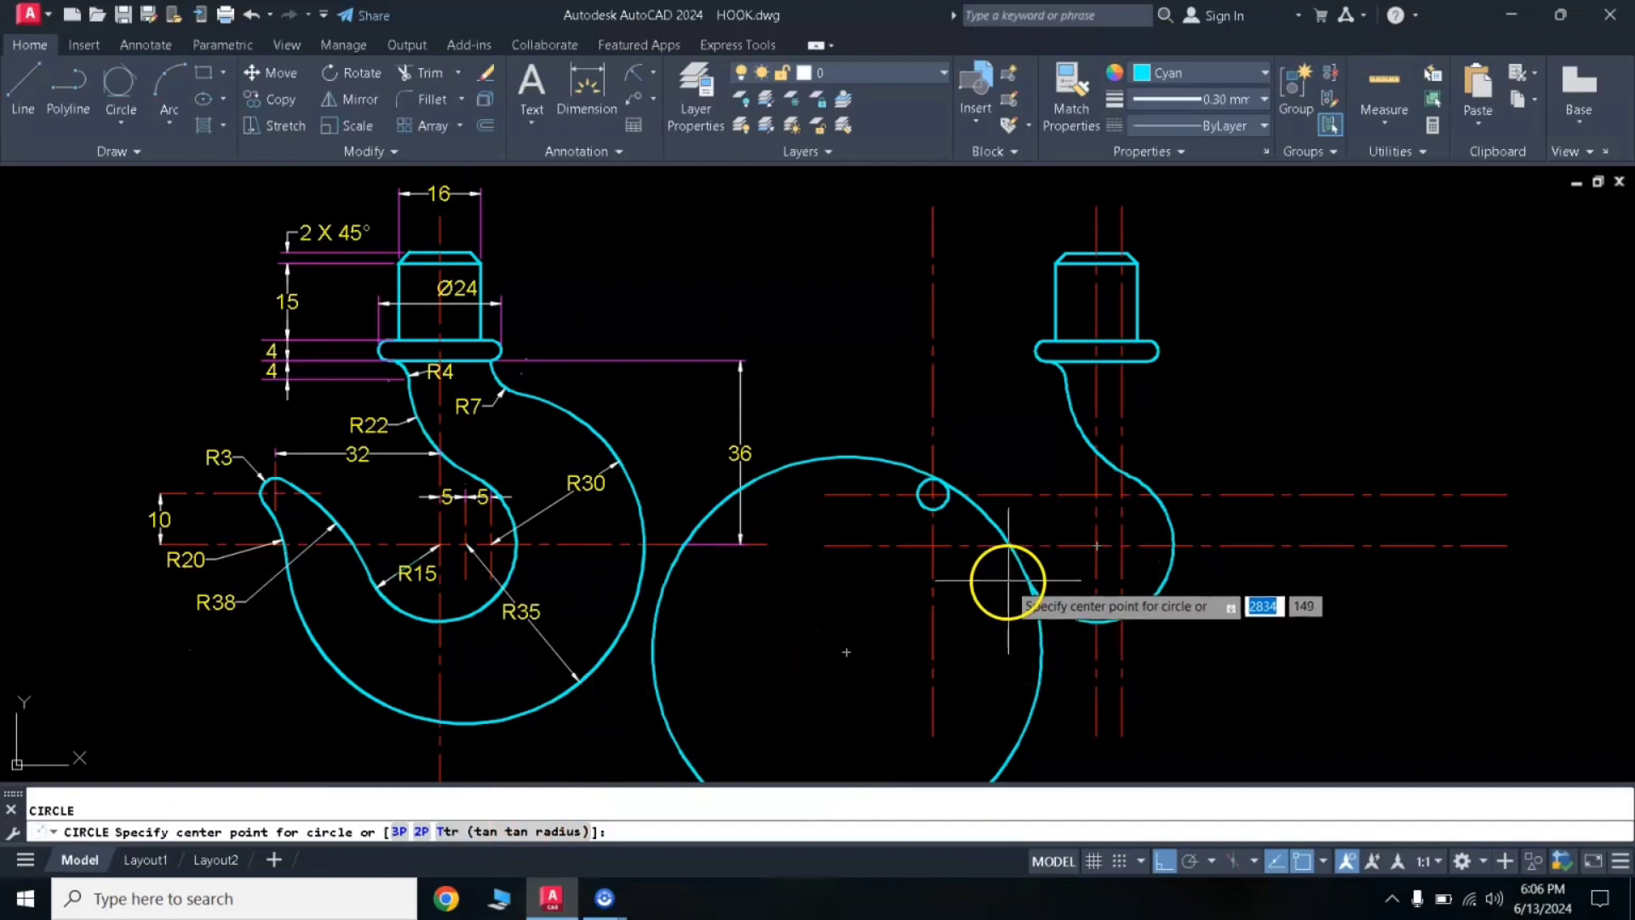
{"action": "left_click", "coordinate": [1122, 545]}
{"action": "type", "text": "35"}
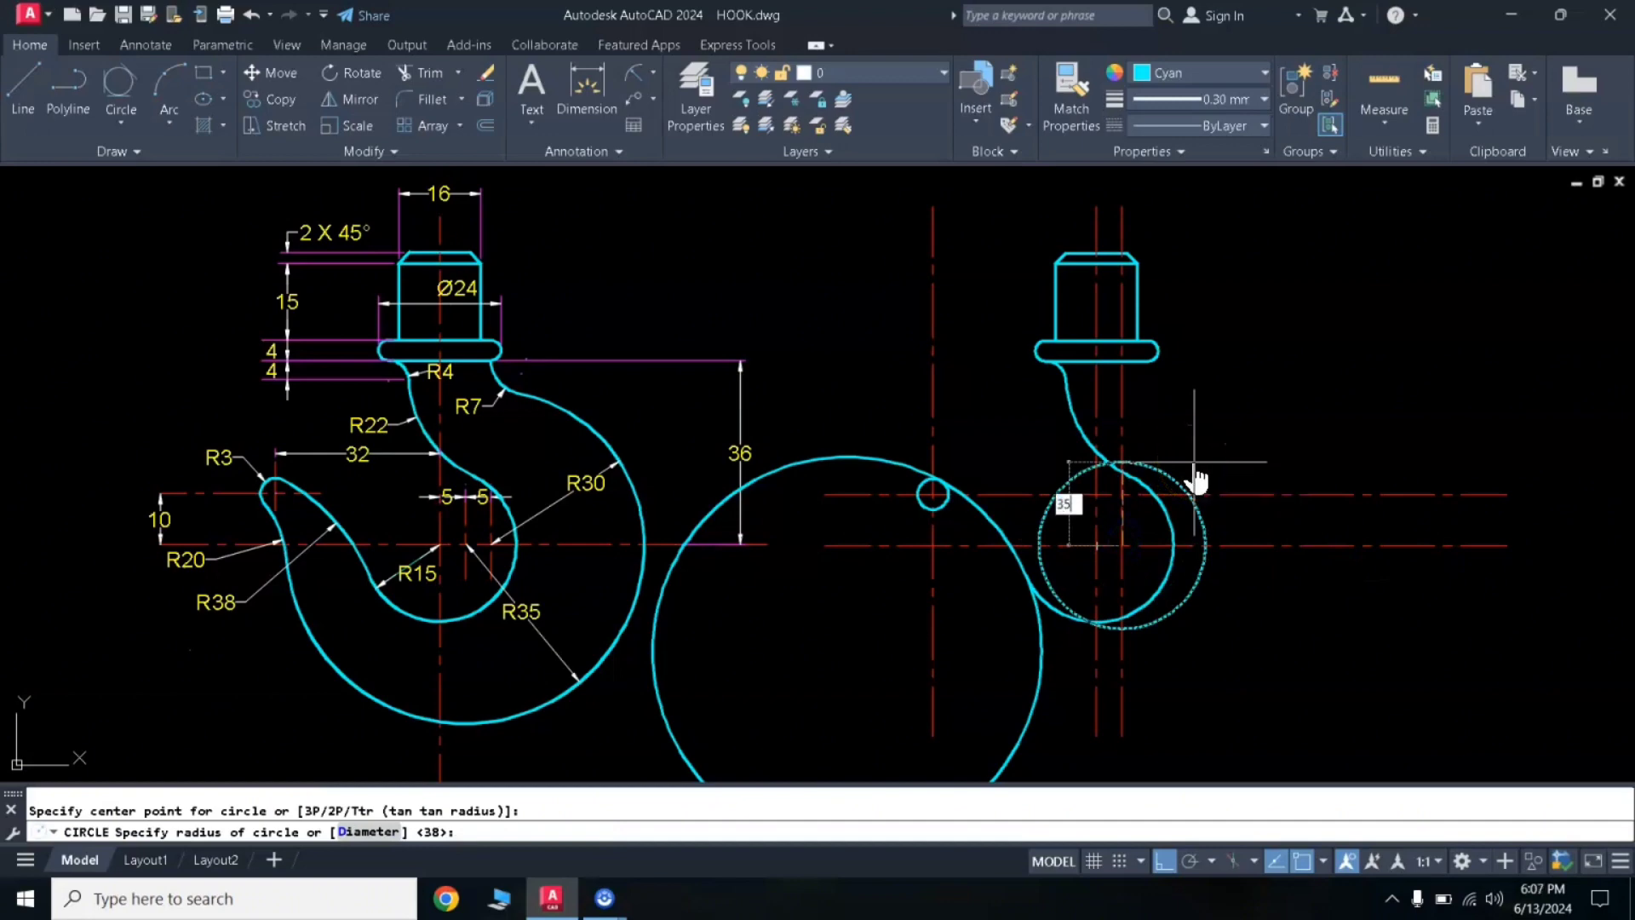
{"action": "key", "text": "Return"}
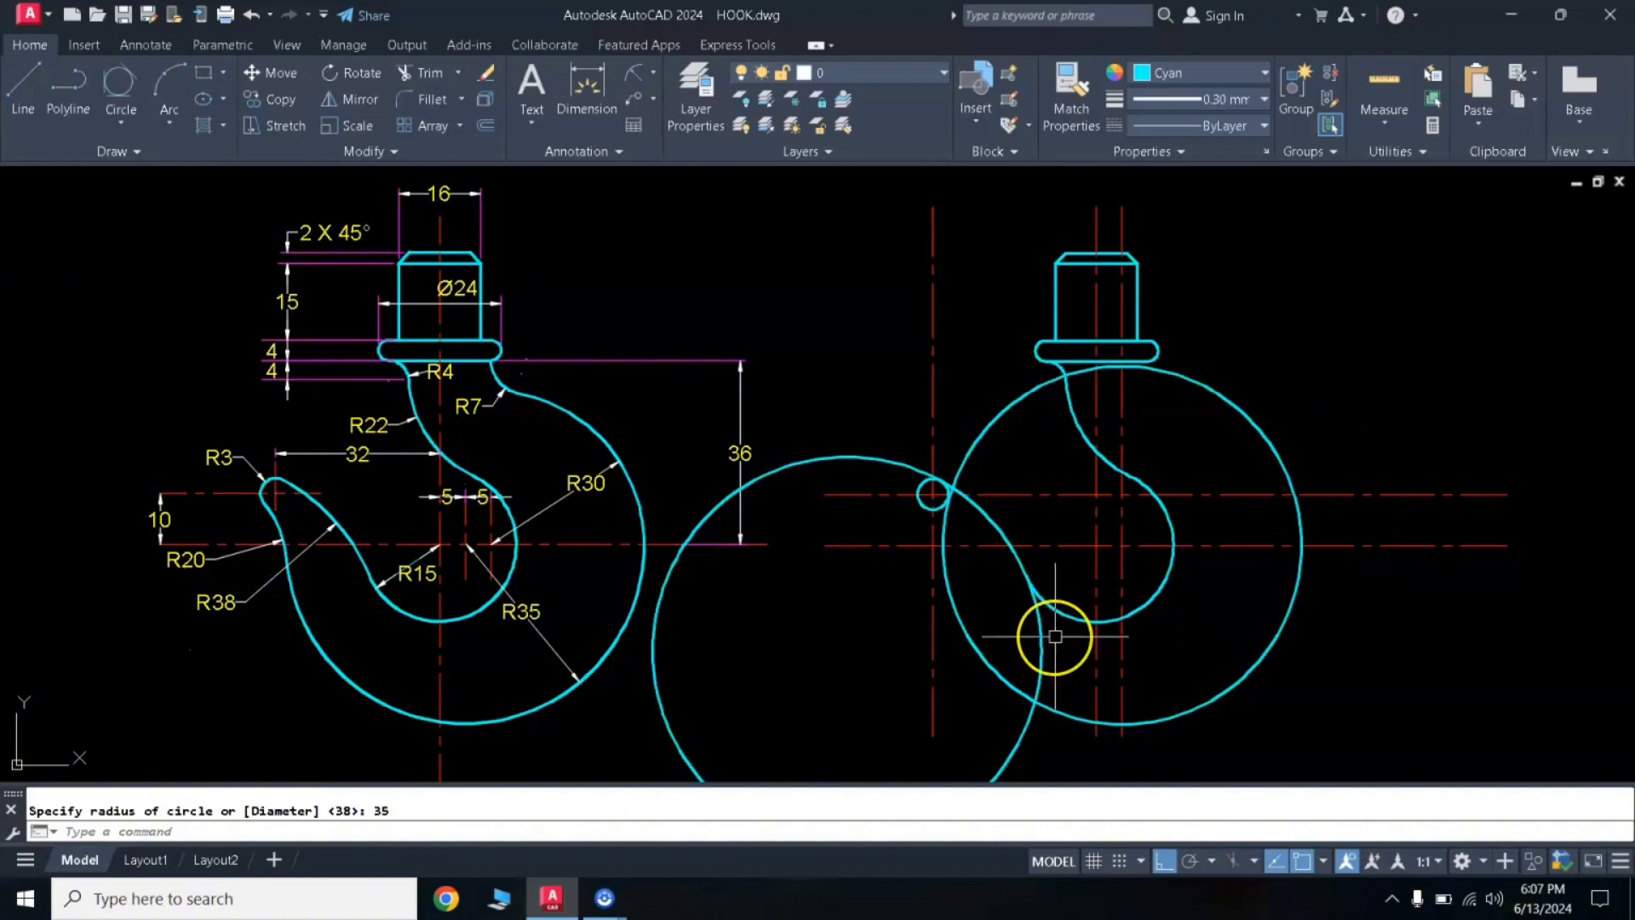
Trim the R38 circle's upper-left and lower arcs.
{"action": "type", "text": "r"}
{"action": "key", "text": "Return"}
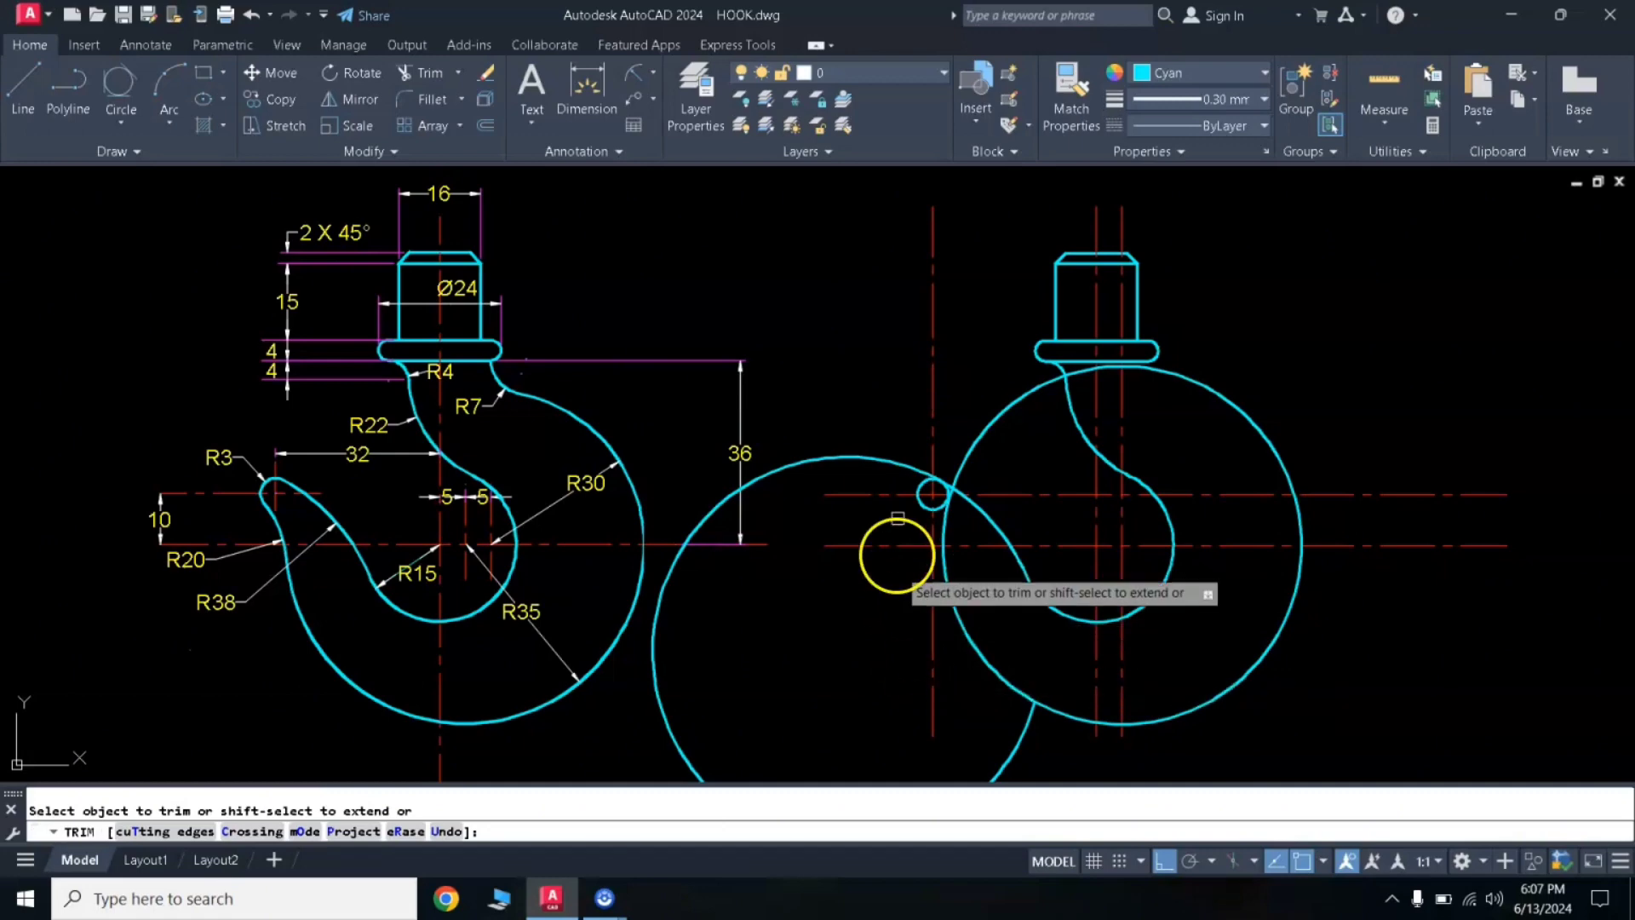
{"action": "left_click", "coordinate": [891, 461]}
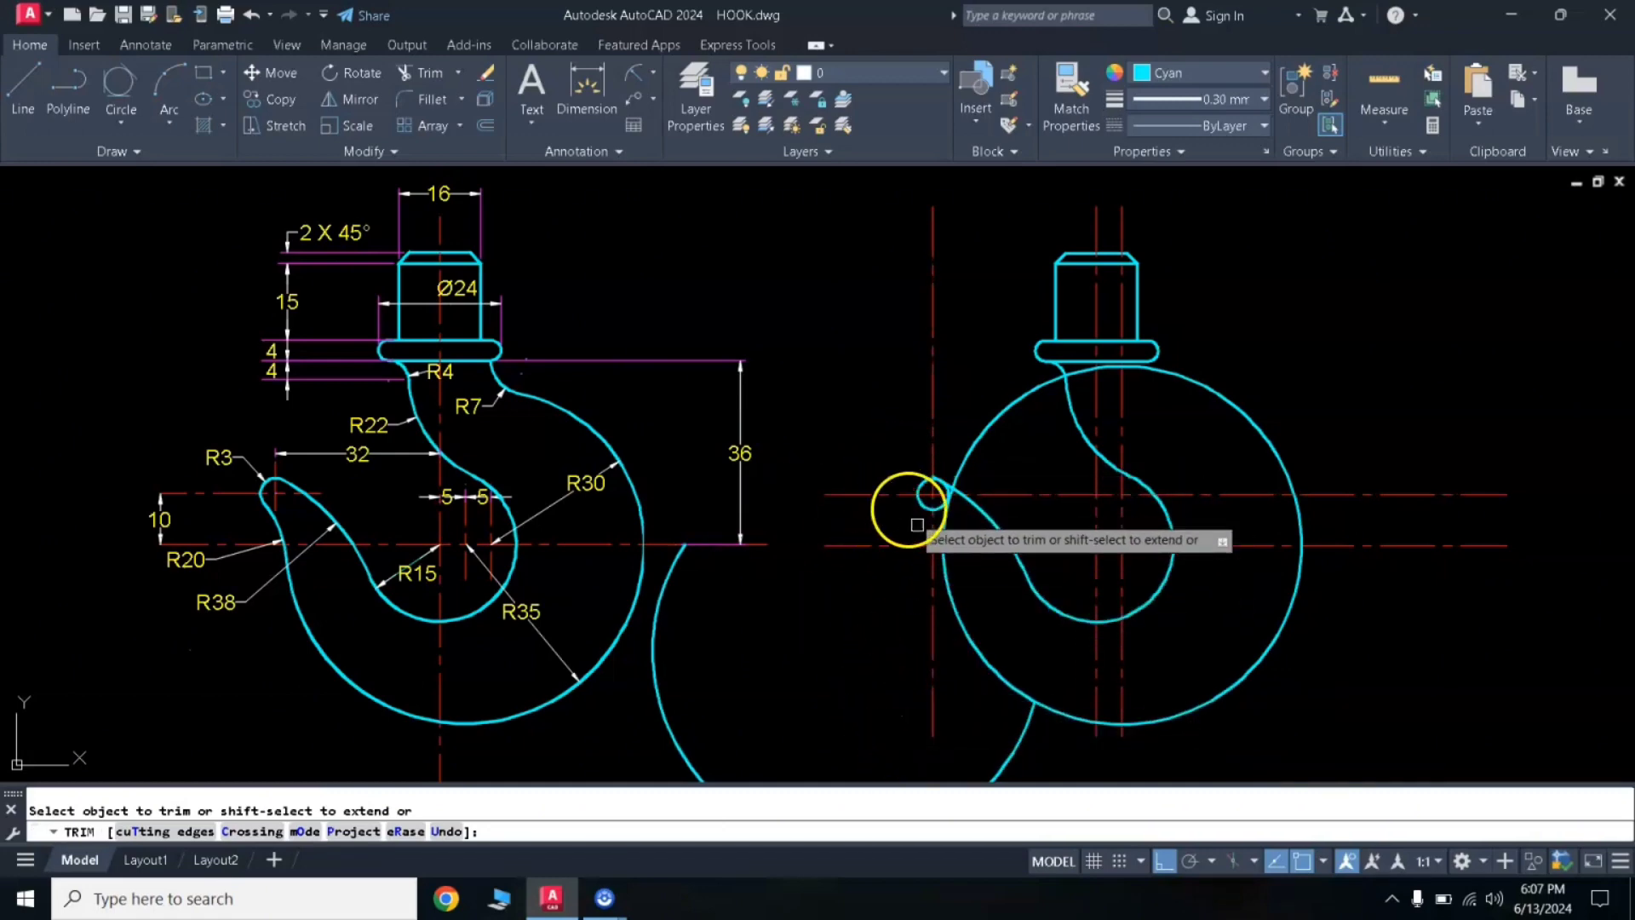
{"action": "left_click", "coordinate": [1012, 742]}
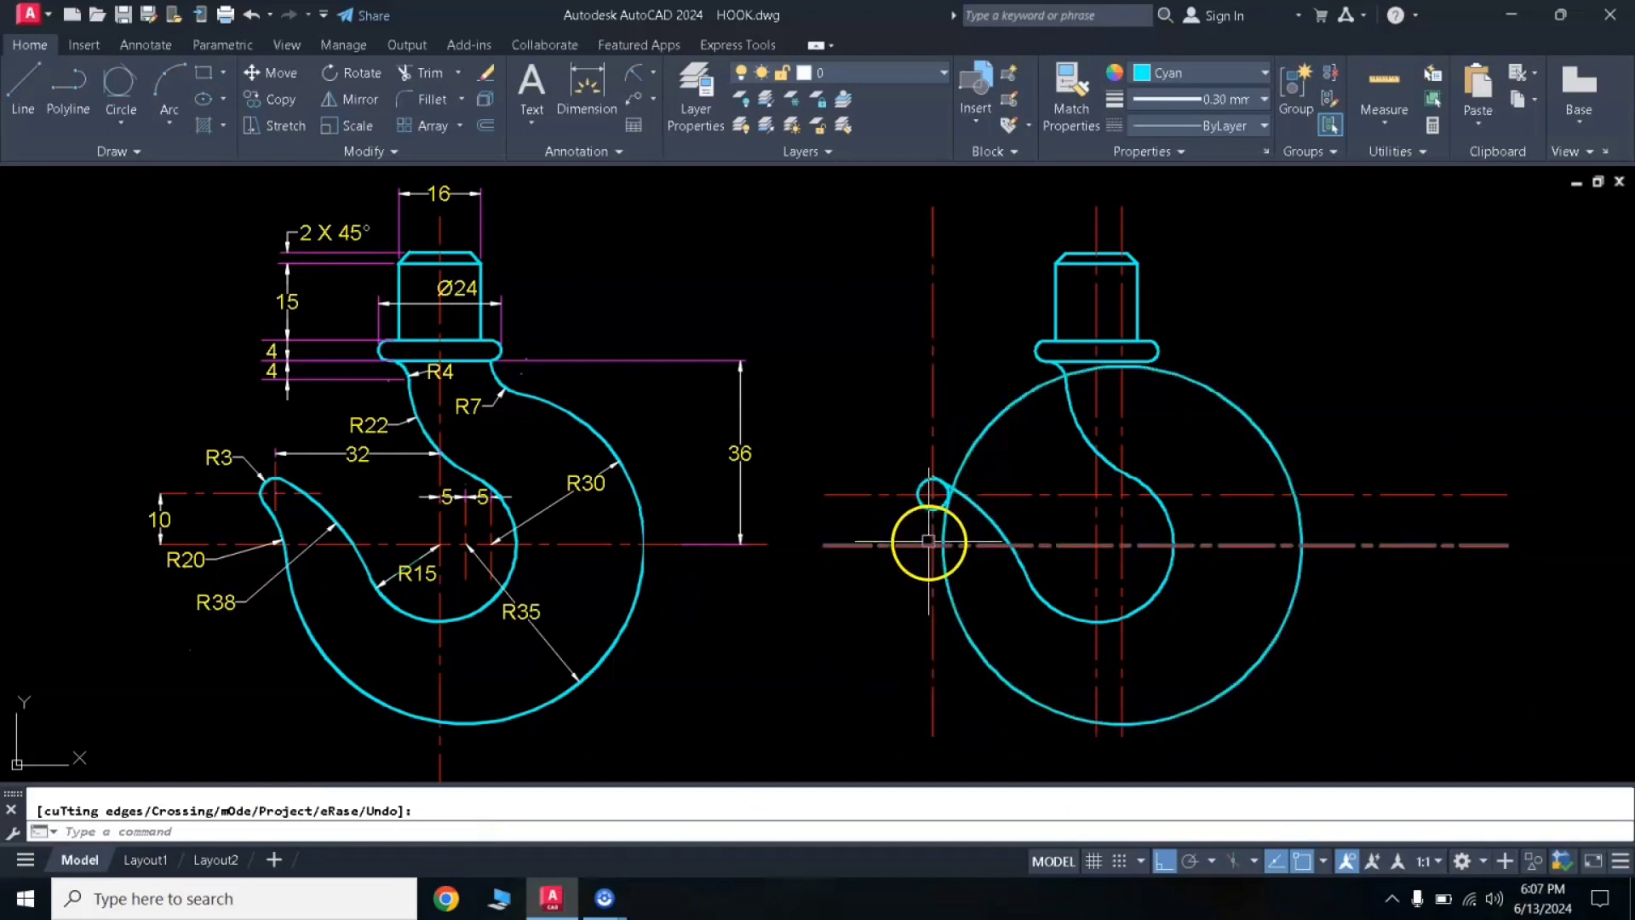
Add a radius-20 circle tangent to the small tip circle and the R35 circle.
{"action": "key", "text": "Escape"}
{"action": "type", "text": "c"}
{"action": "key", "text": "Return"}
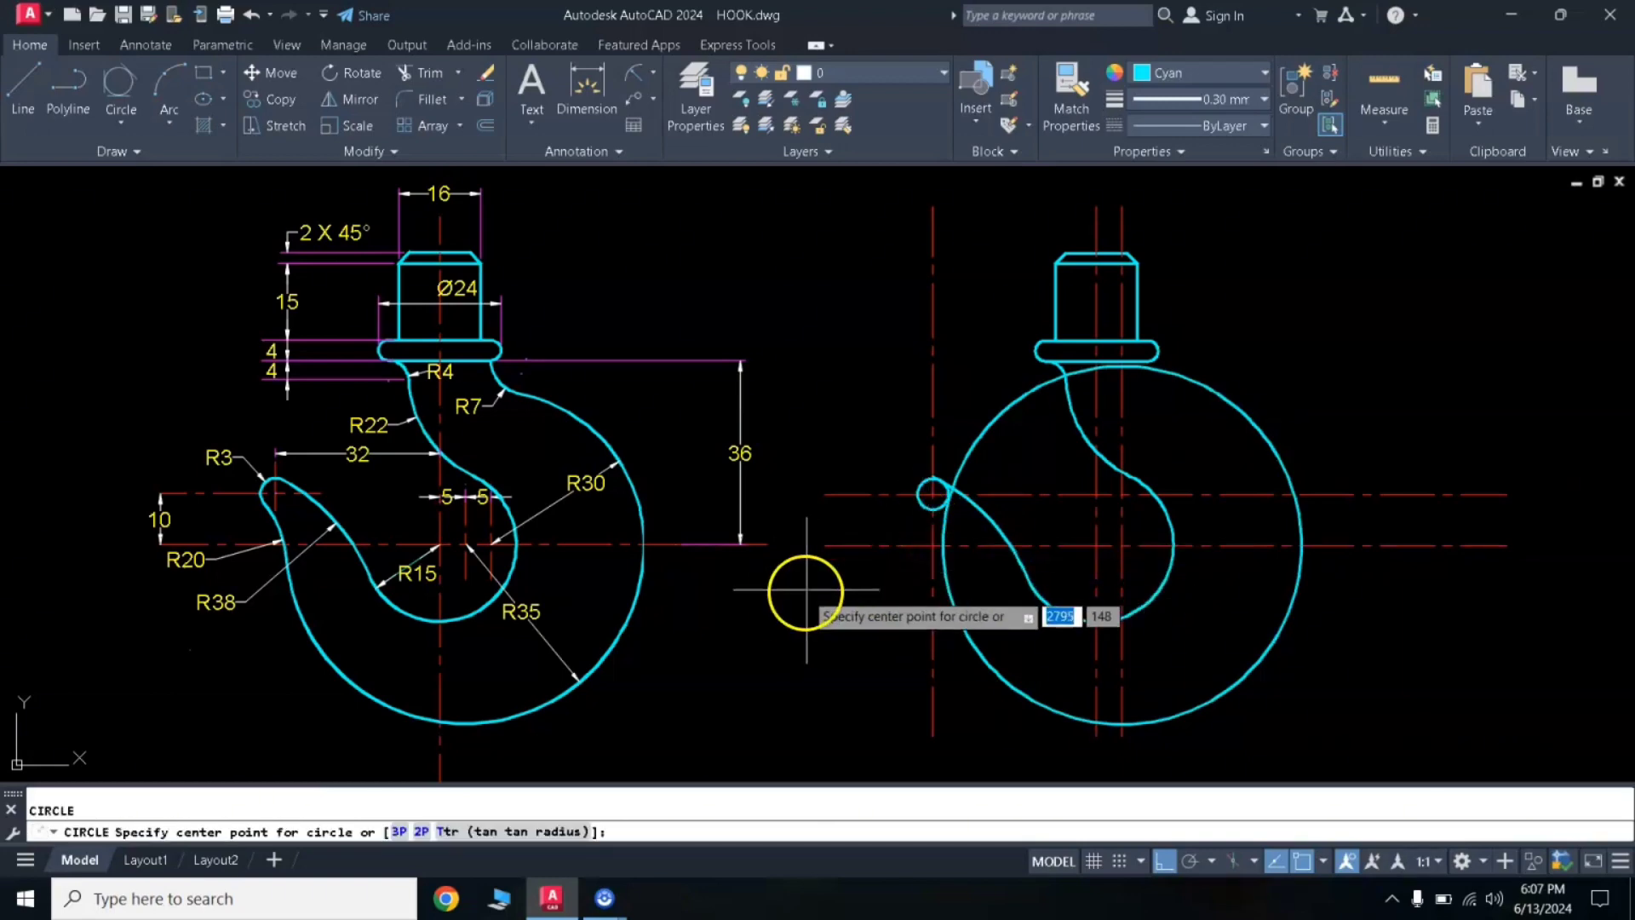
{"action": "left_click", "coordinate": [547, 833]}
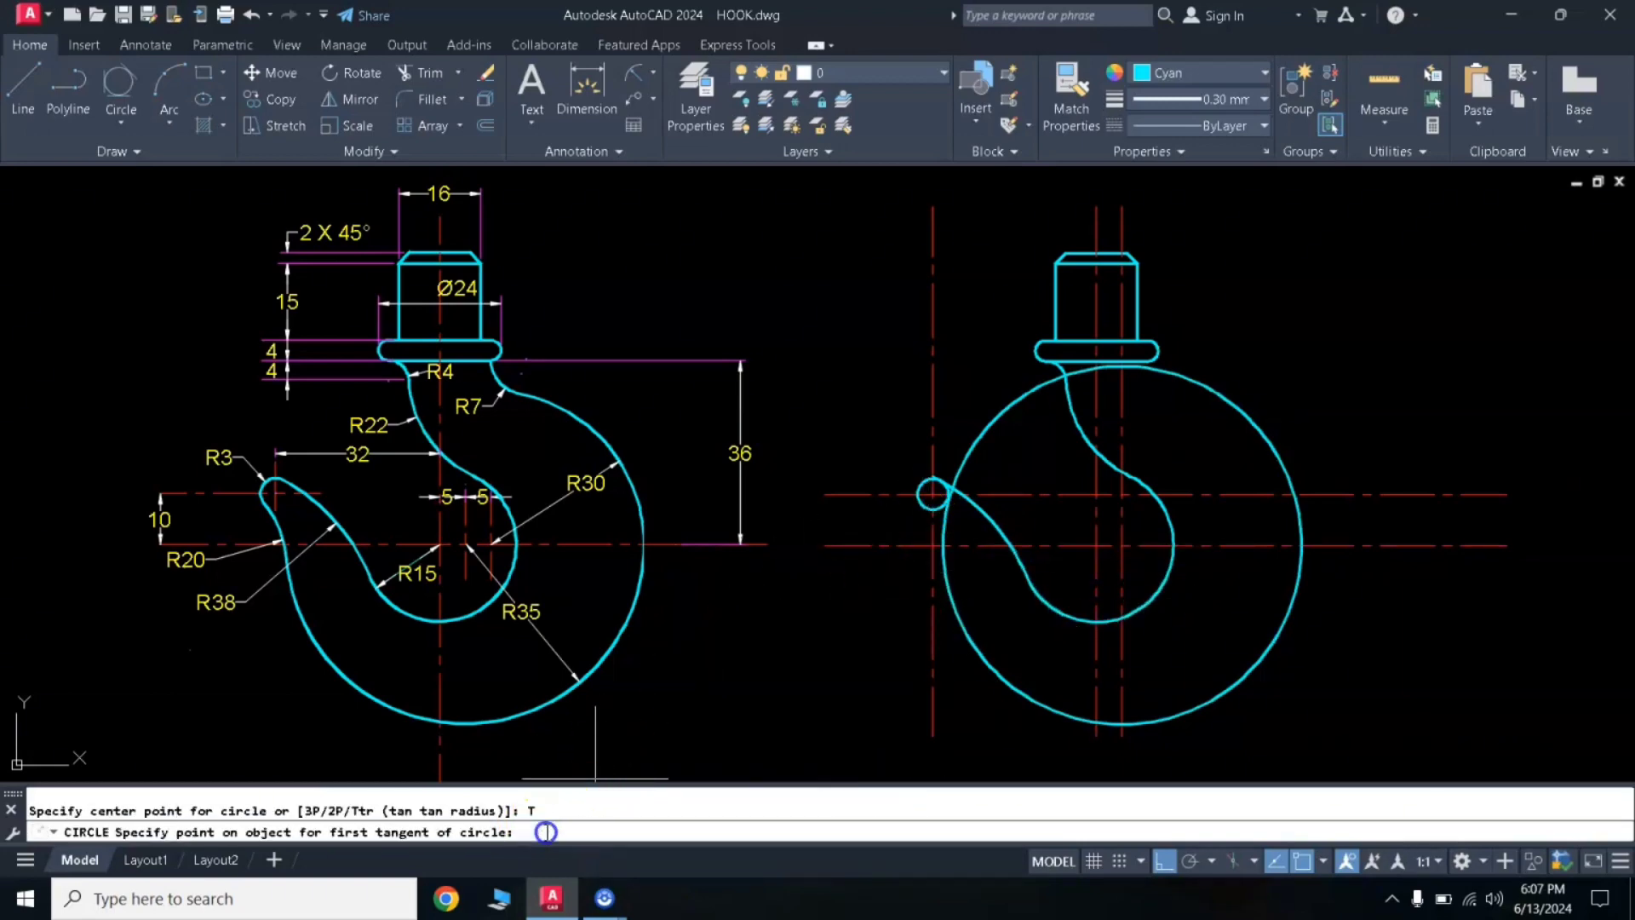
{"action": "left_click", "coordinate": [922, 507]}
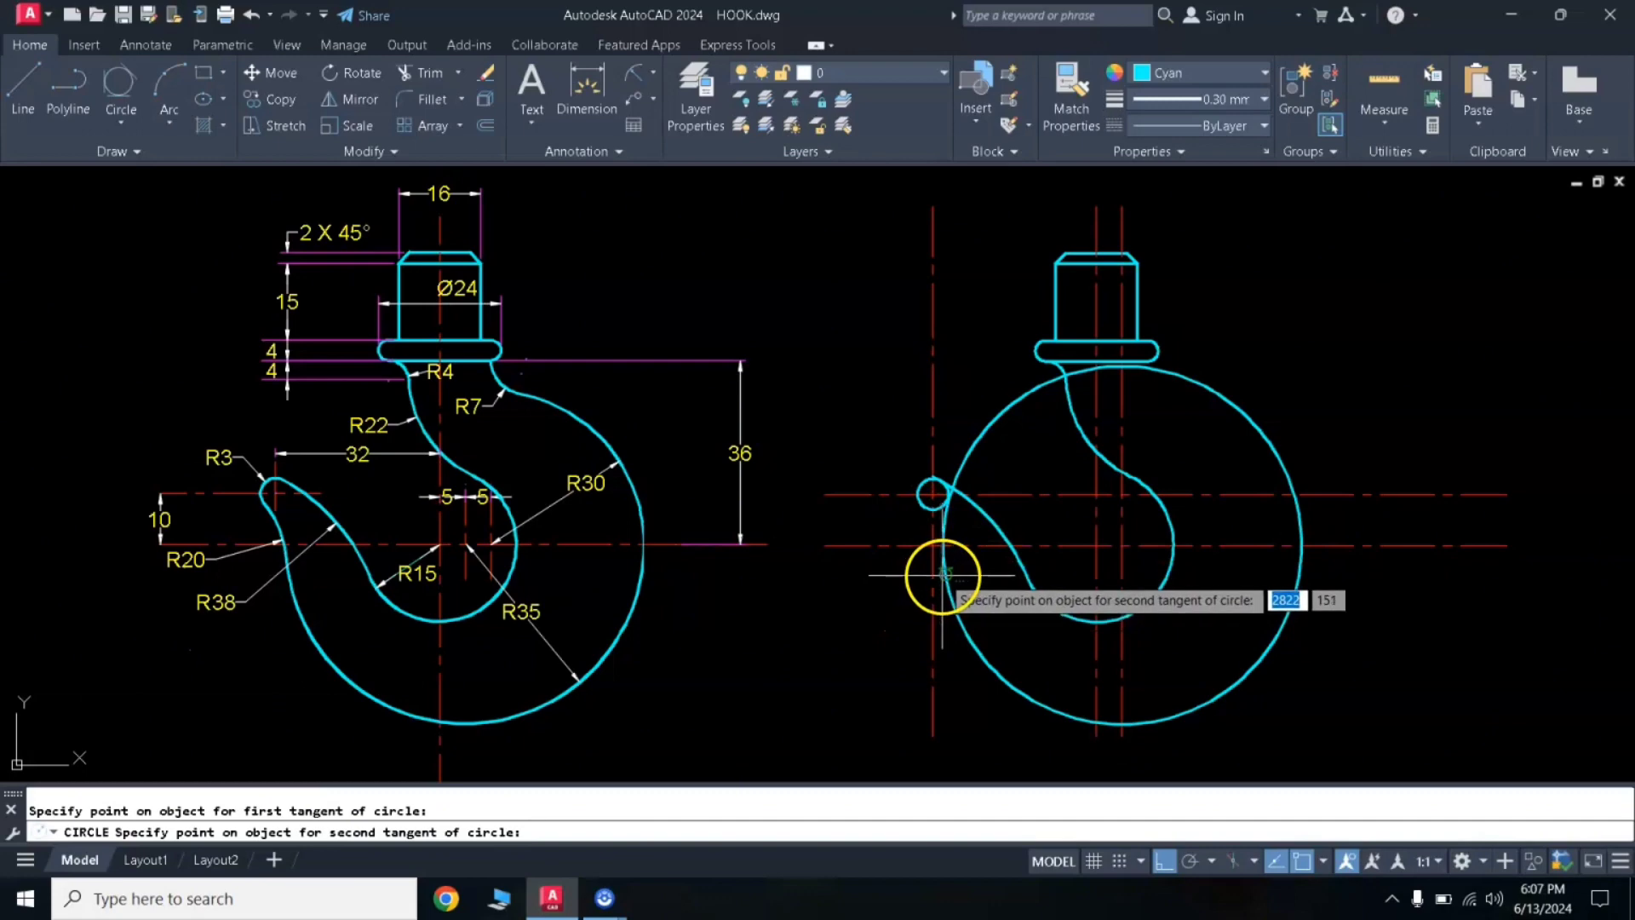
{"action": "left_click", "coordinate": [942, 558]}
{"action": "type", "text": "20"}
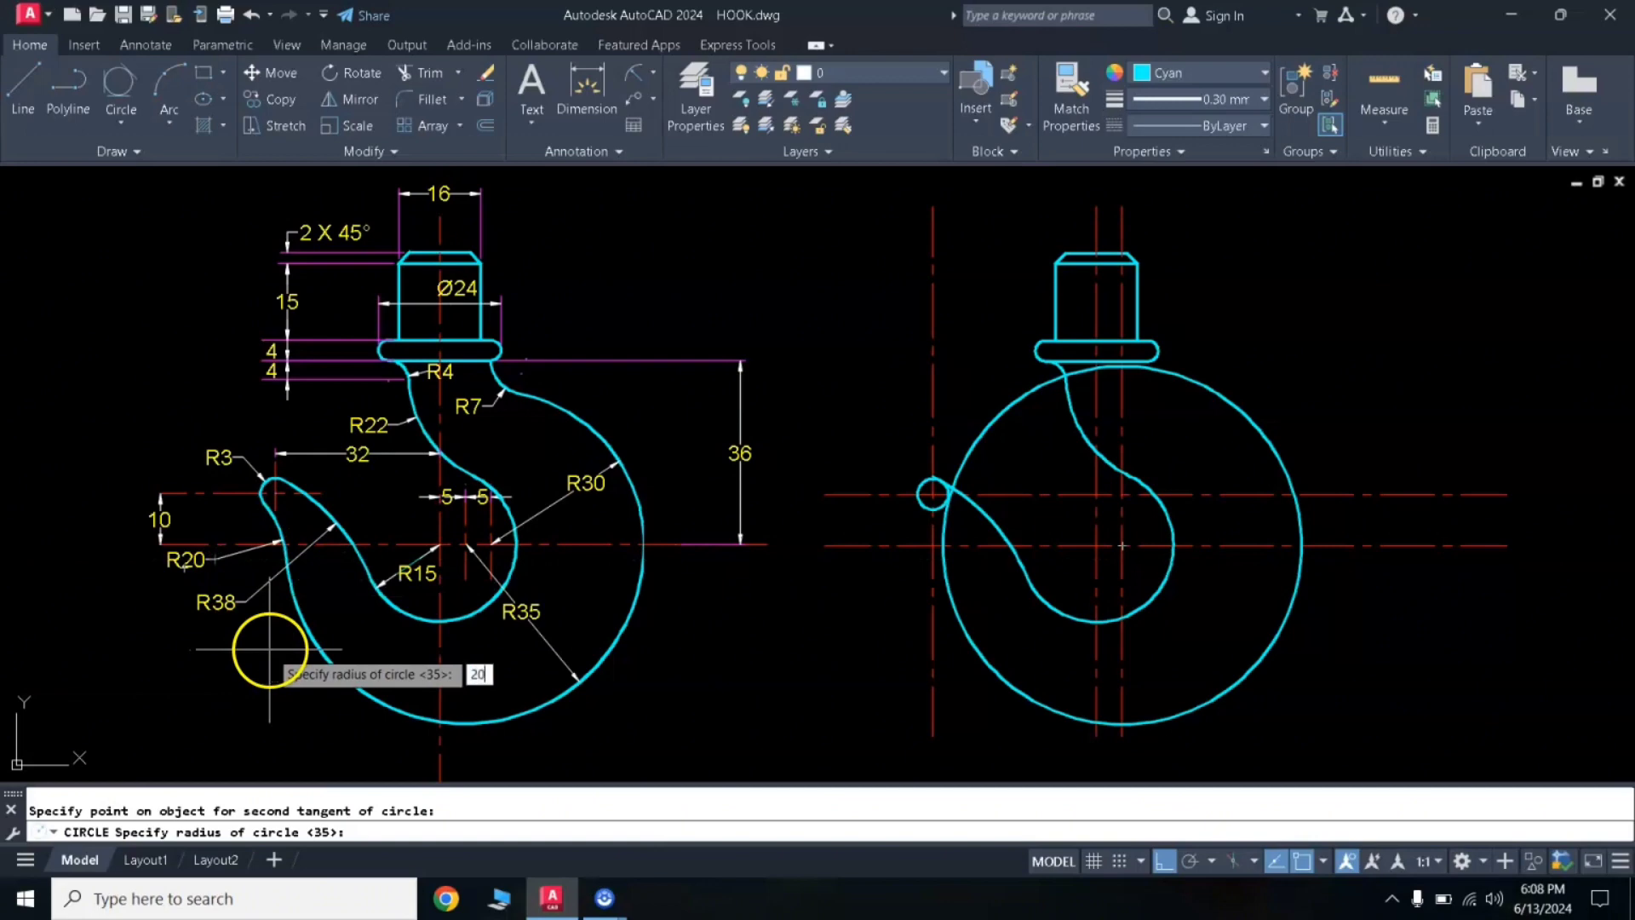
{"action": "key", "text": "Return"}
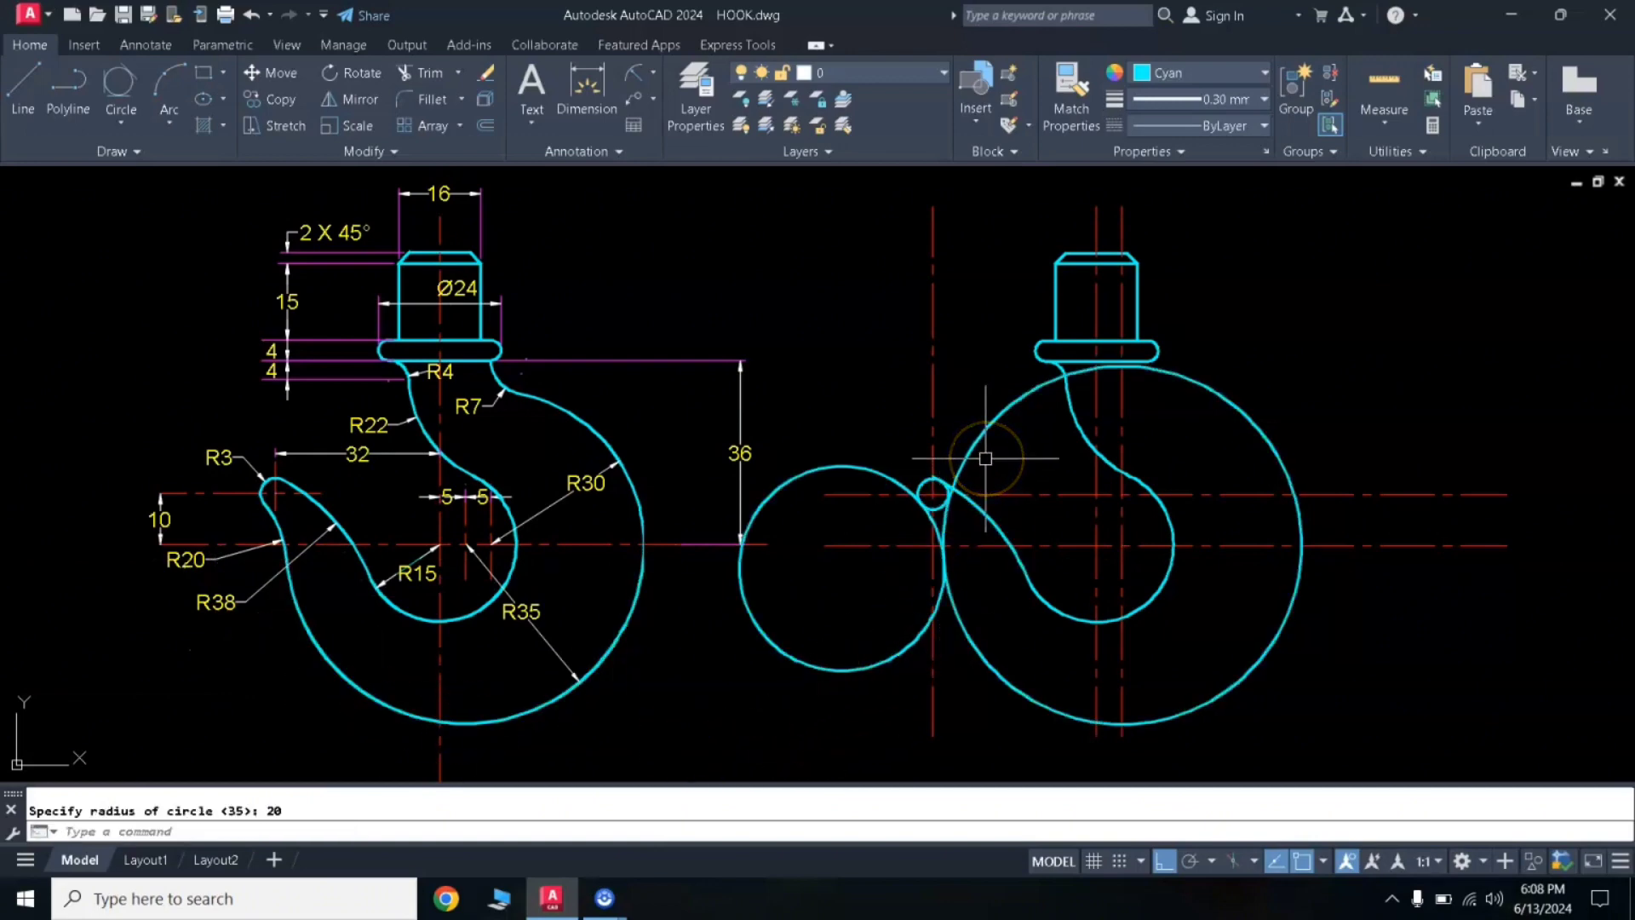
{"action": "type", "text": "tr"}
Trim the surplus R35 and R20 arcs and the stubs beside the tip circle.
{"action": "key", "text": "Return"}
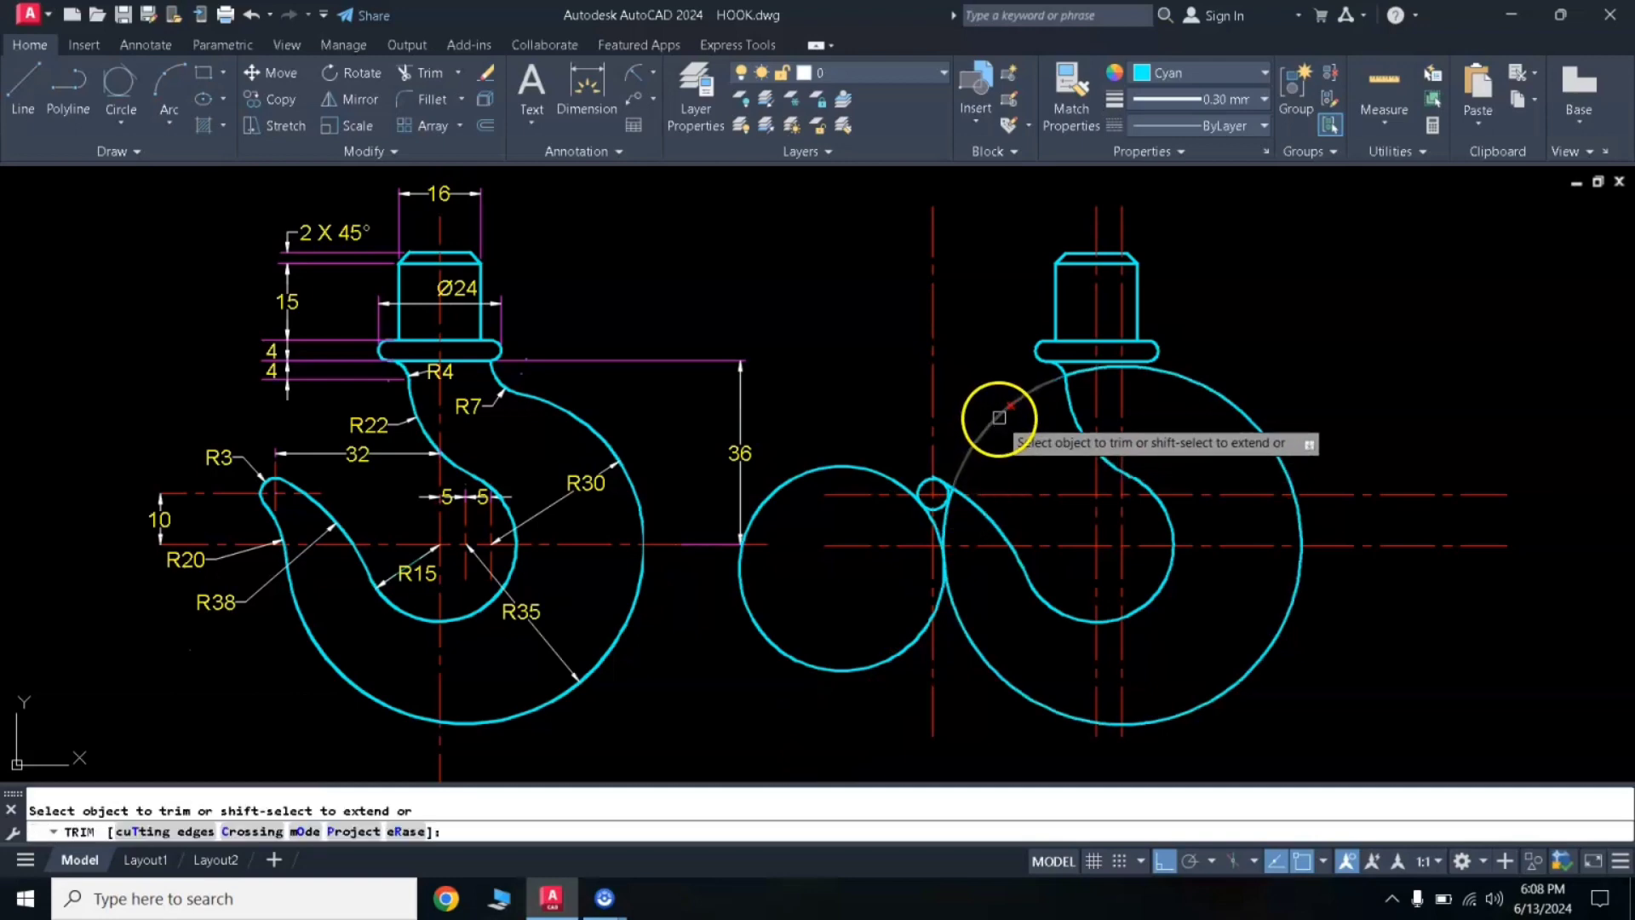
{"action": "left_click", "coordinate": [994, 427]}
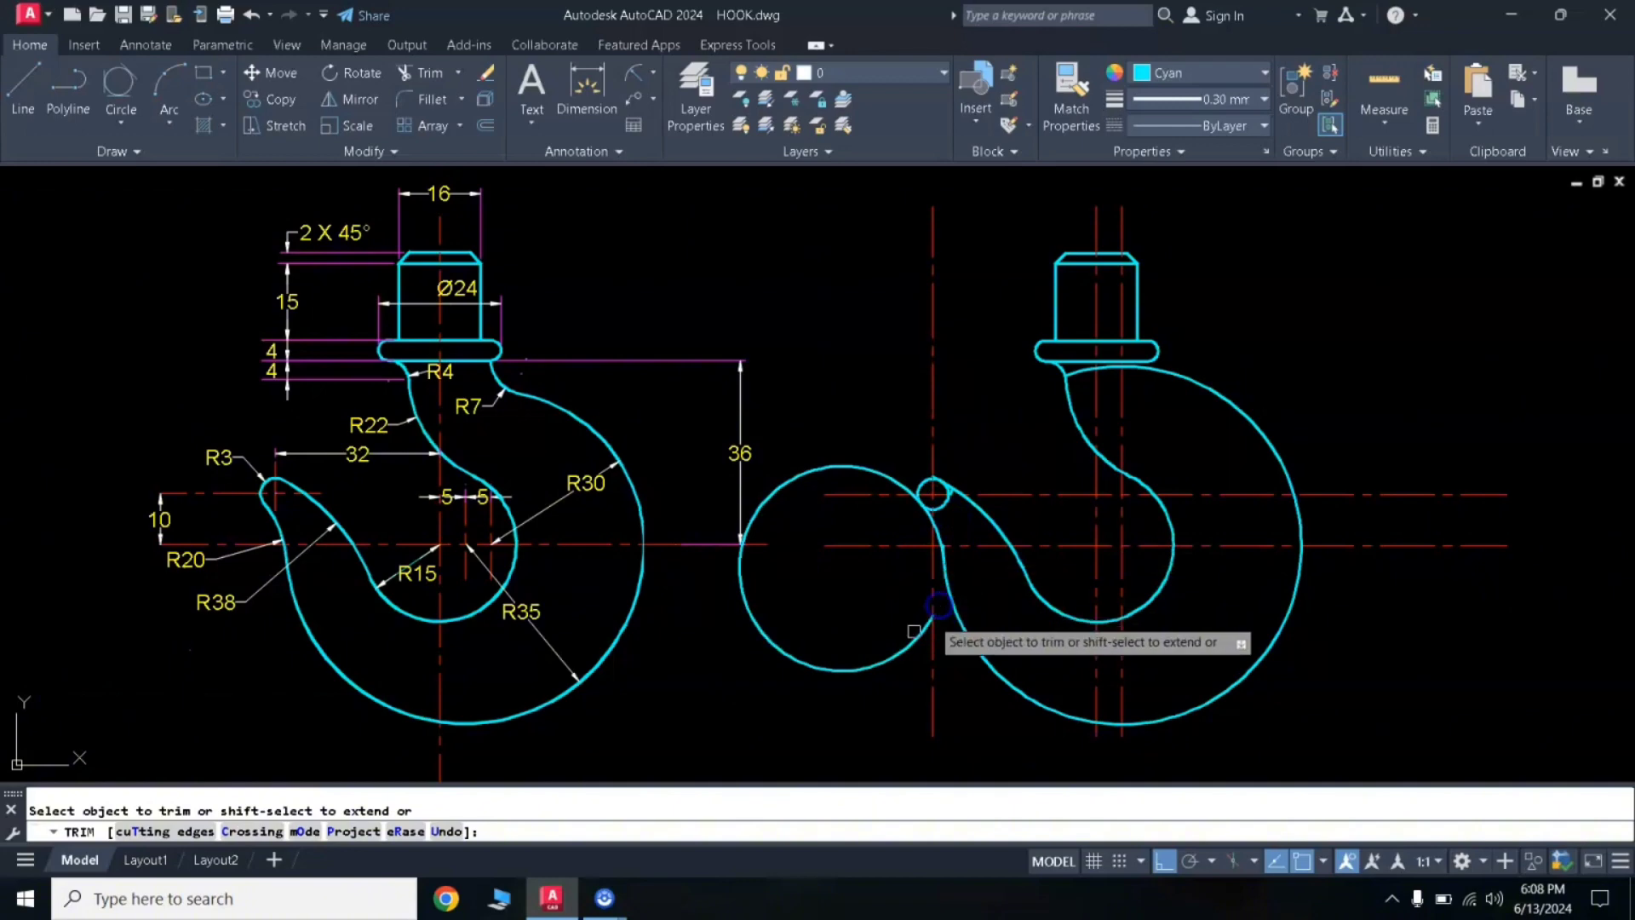
{"action": "left_click", "coordinate": [939, 607]}
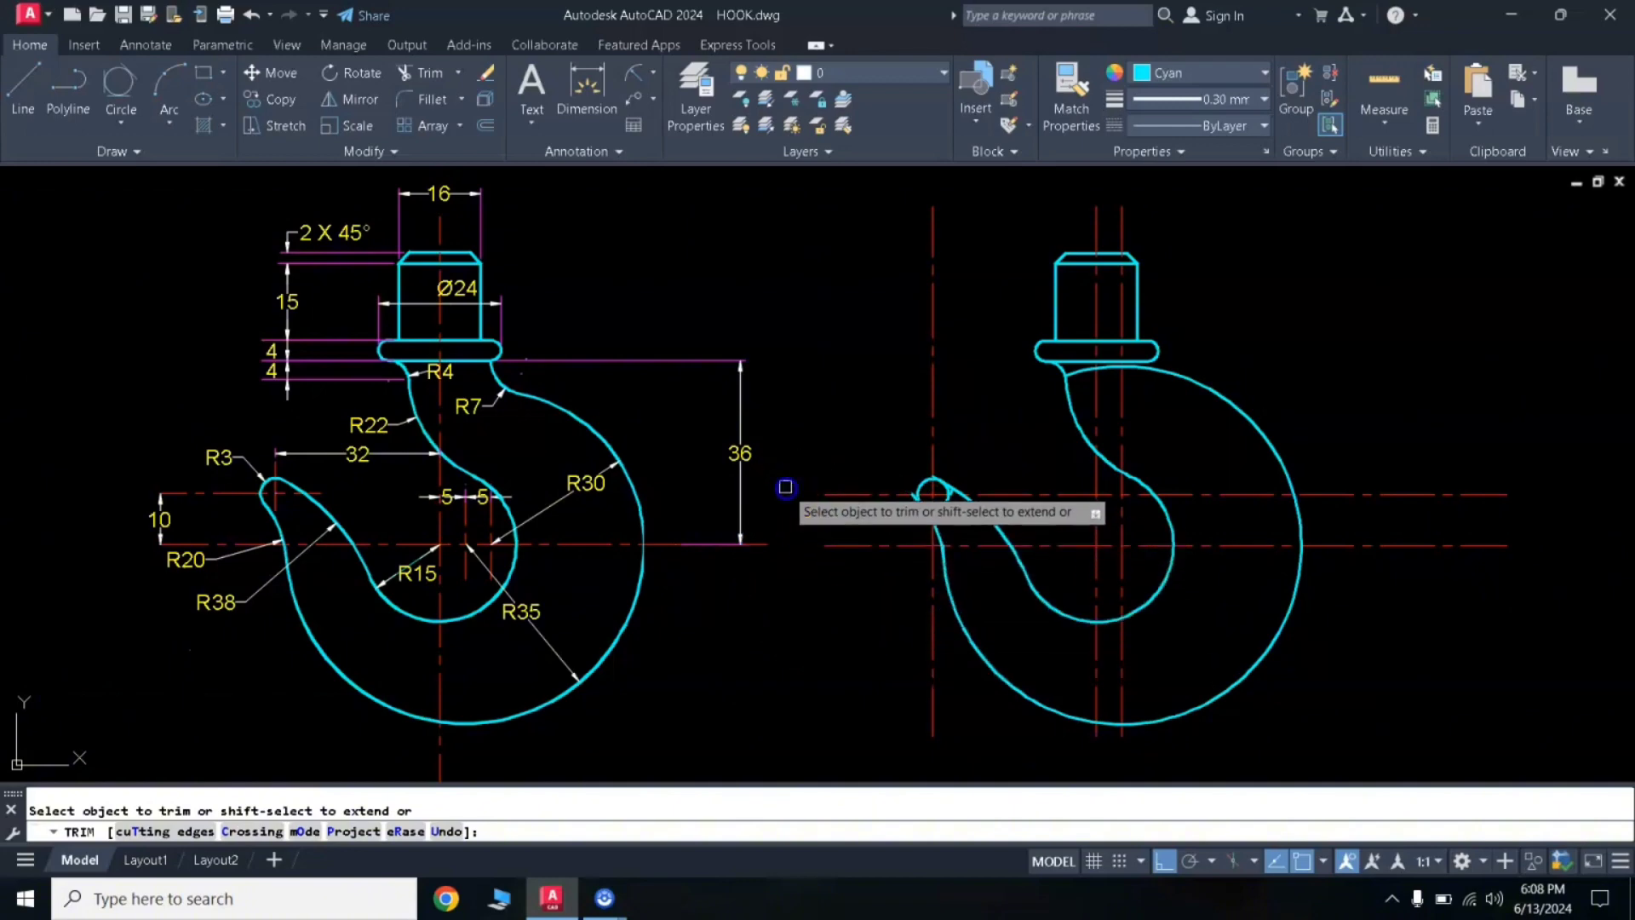
{"action": "scroll", "coordinate": [913, 513], "scroll_direction": "up", "scroll_amount": 5}
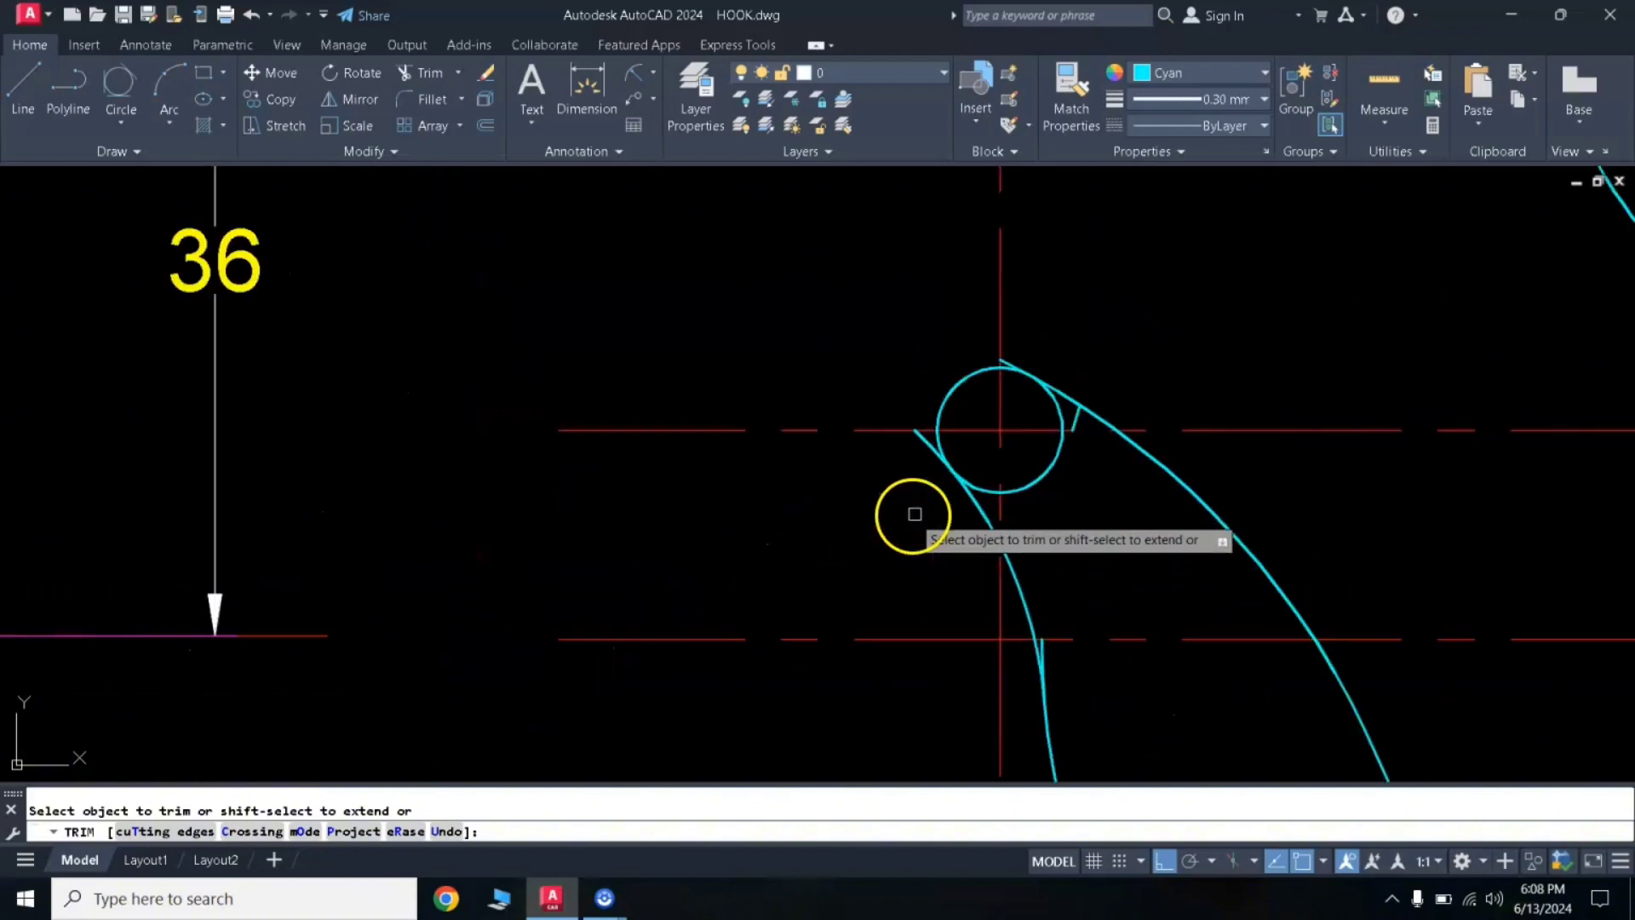
{"action": "left_click", "coordinate": [931, 456]}
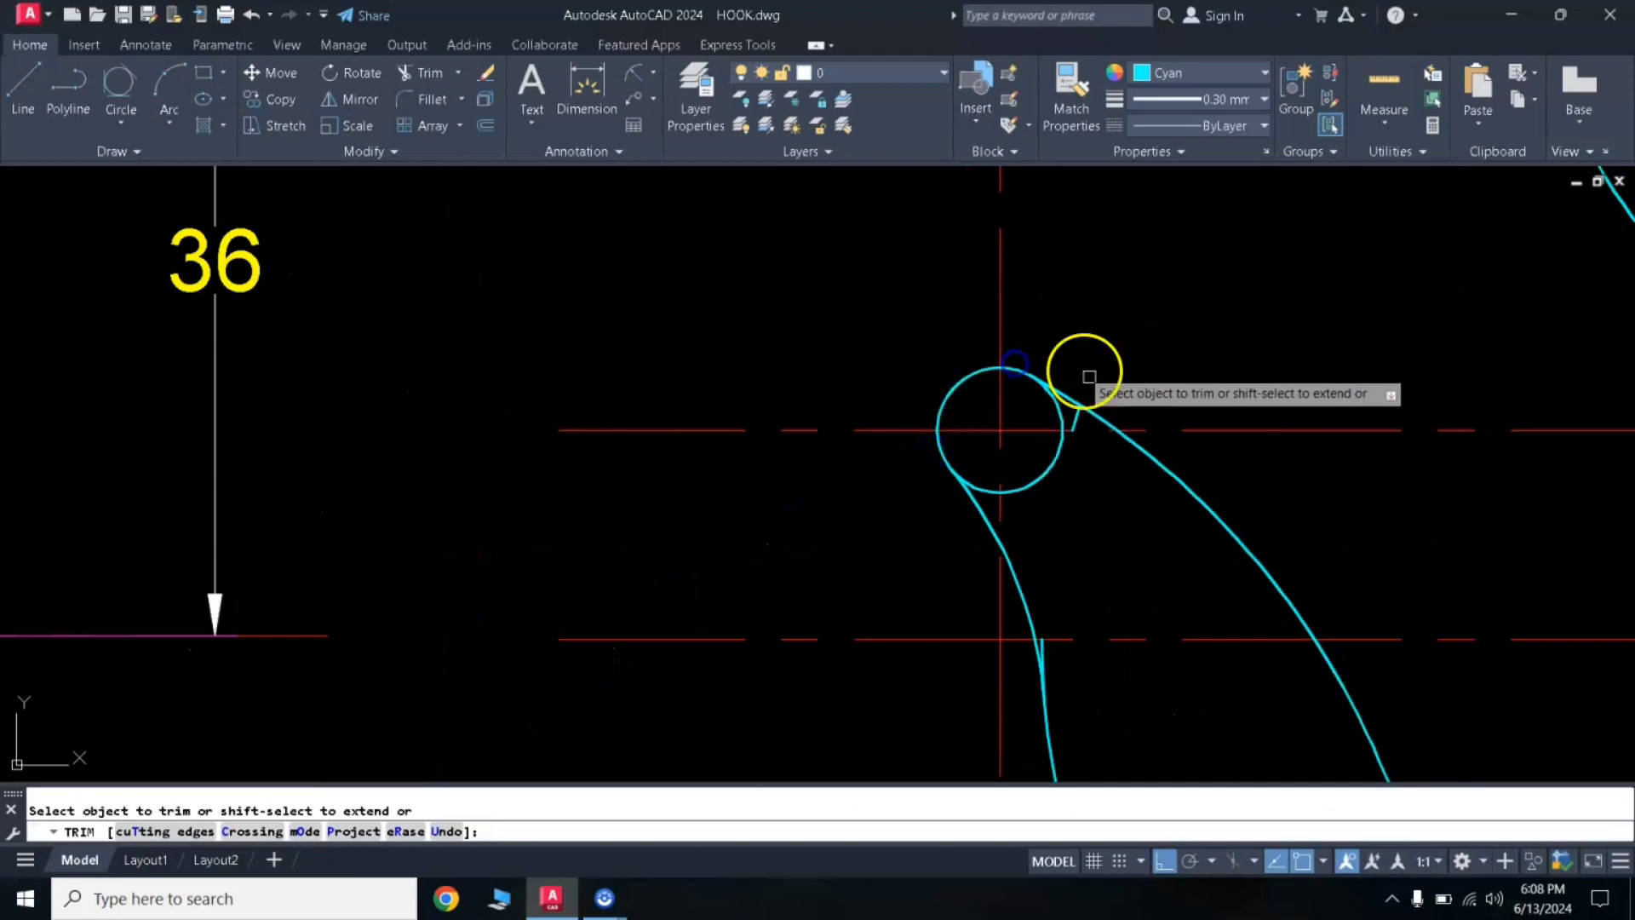
{"action": "left_click", "coordinate": [1074, 421]}
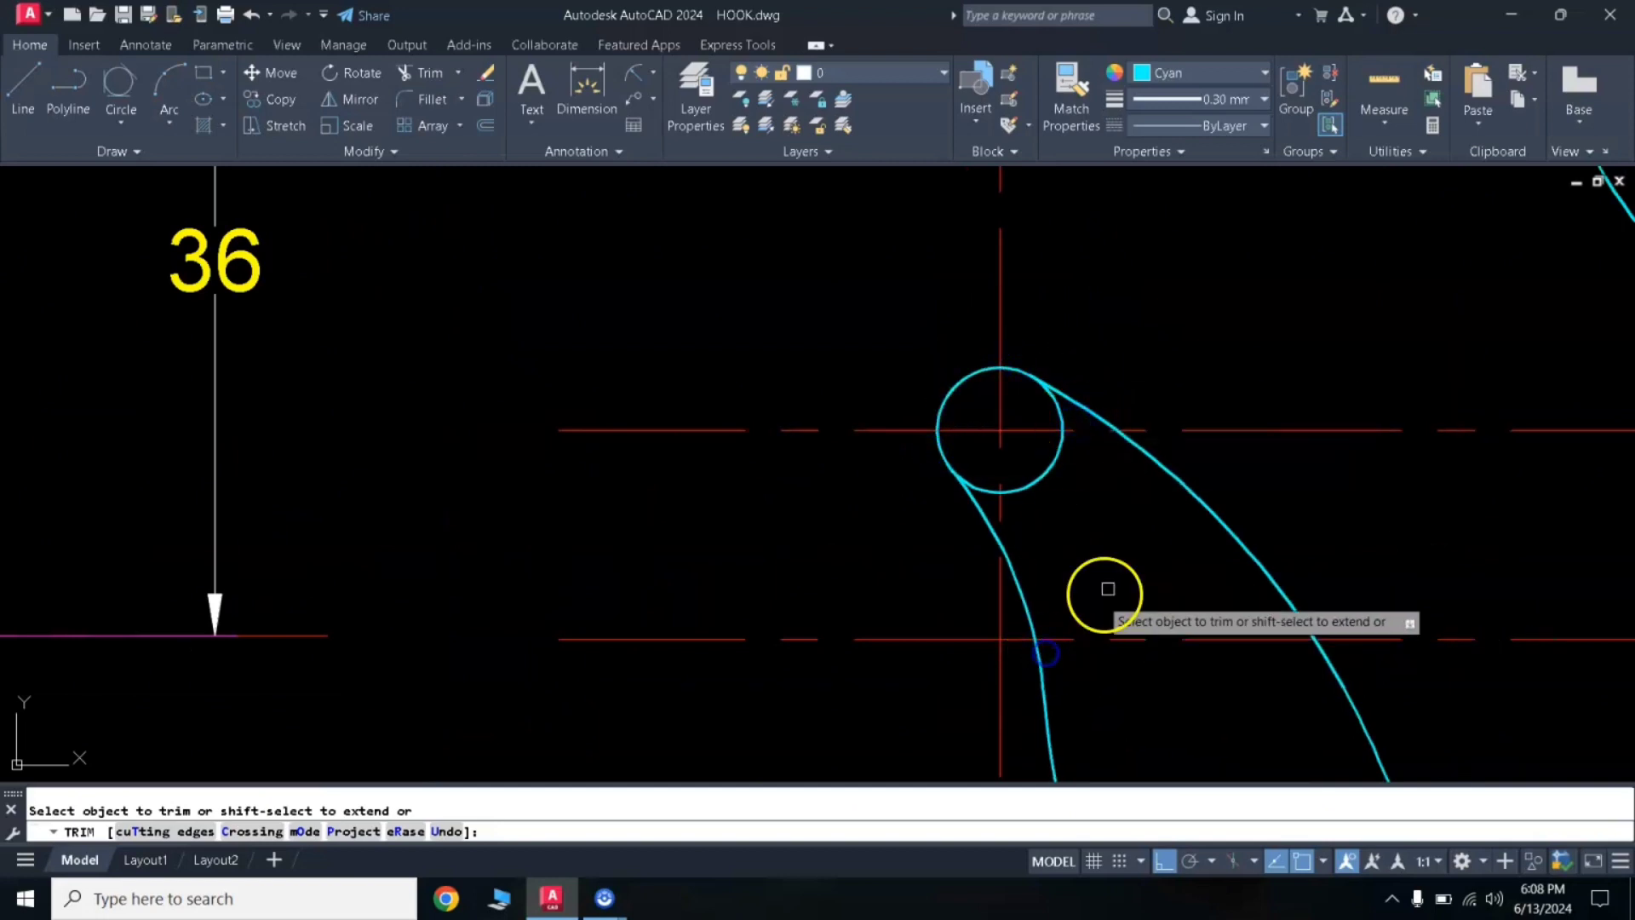
{"action": "key", "text": "Return"}
{"action": "scroll", "coordinate": [1107, 584], "scroll_direction": "down", "scroll_amount": 6}
{"action": "middle_click_drag", "start_coordinate": [1216, 658], "coordinate": [1010, 618]}
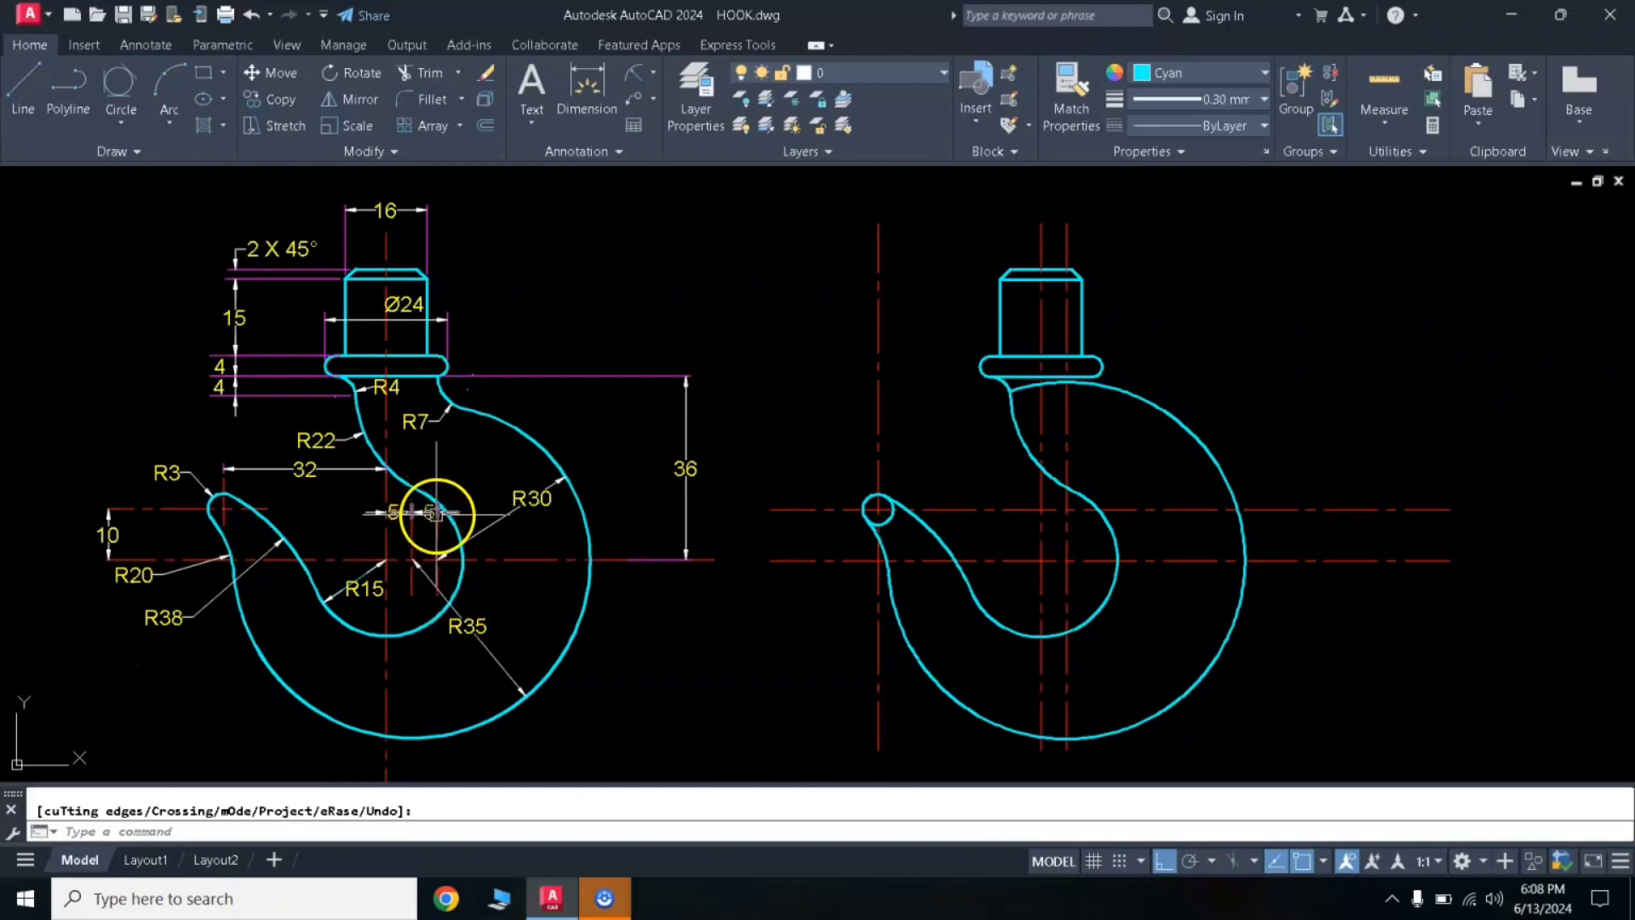
Offset the vertical centreline 5 units to the right.
{"action": "right_click", "coordinate": [766, 555]}
{"action": "key", "text": "Escape"}
{"action": "key", "text": "Escape"}
{"action": "type", "text": "o"}
{"action": "key", "text": "Return"}
{"action": "type", "text": "5"}
{"action": "key", "text": "Return"}
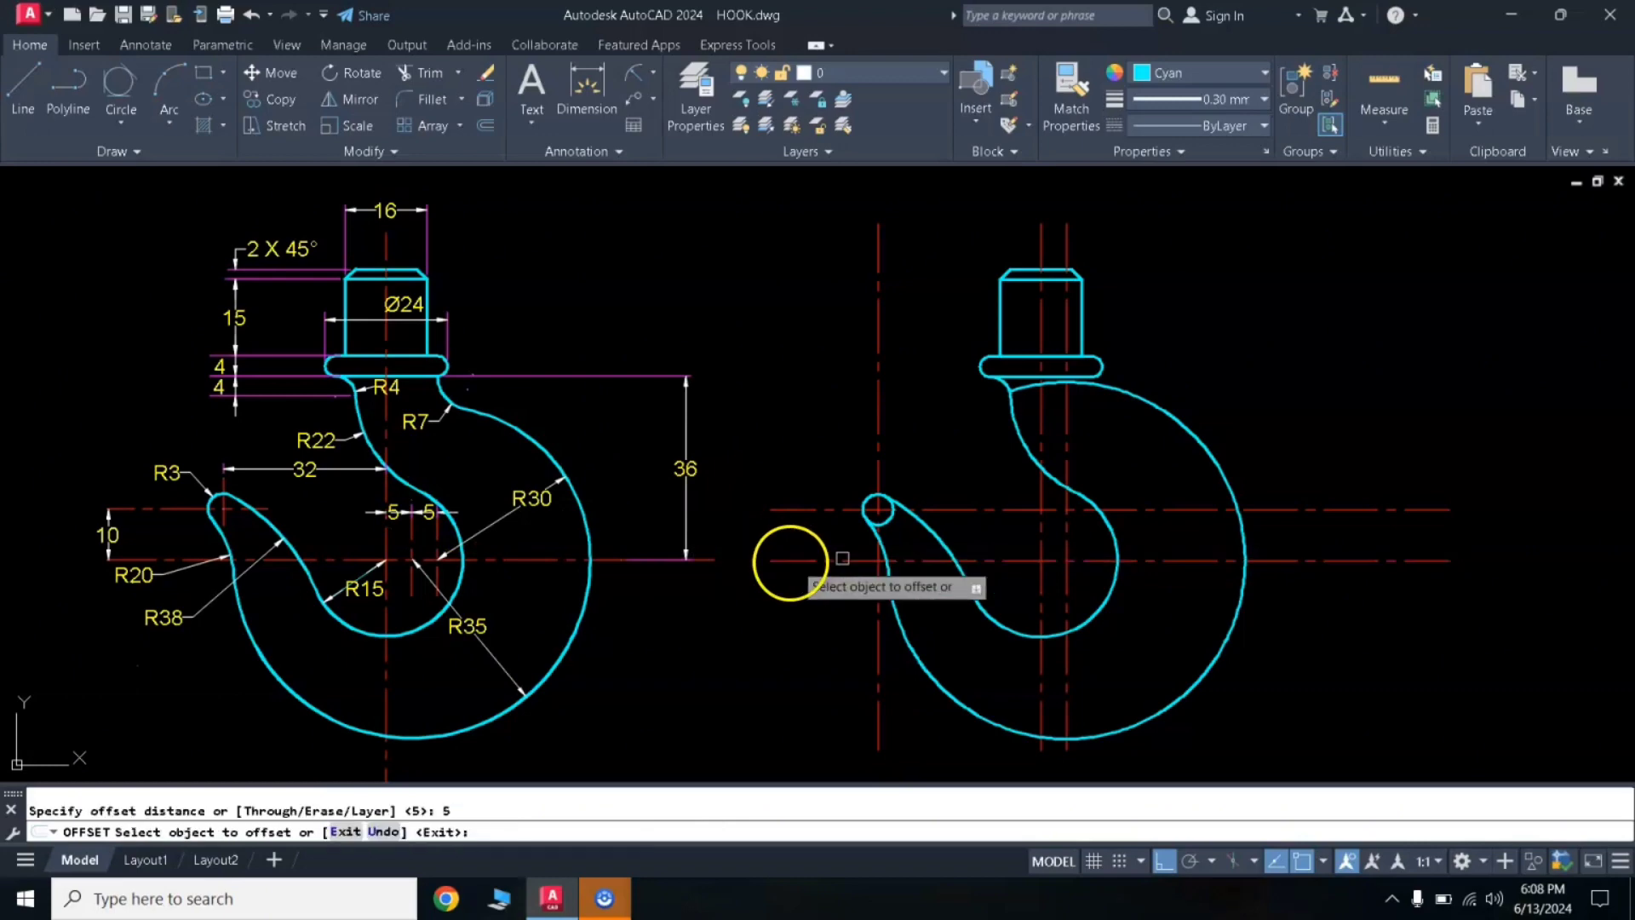
{"action": "left_click", "coordinate": [1065, 535]}
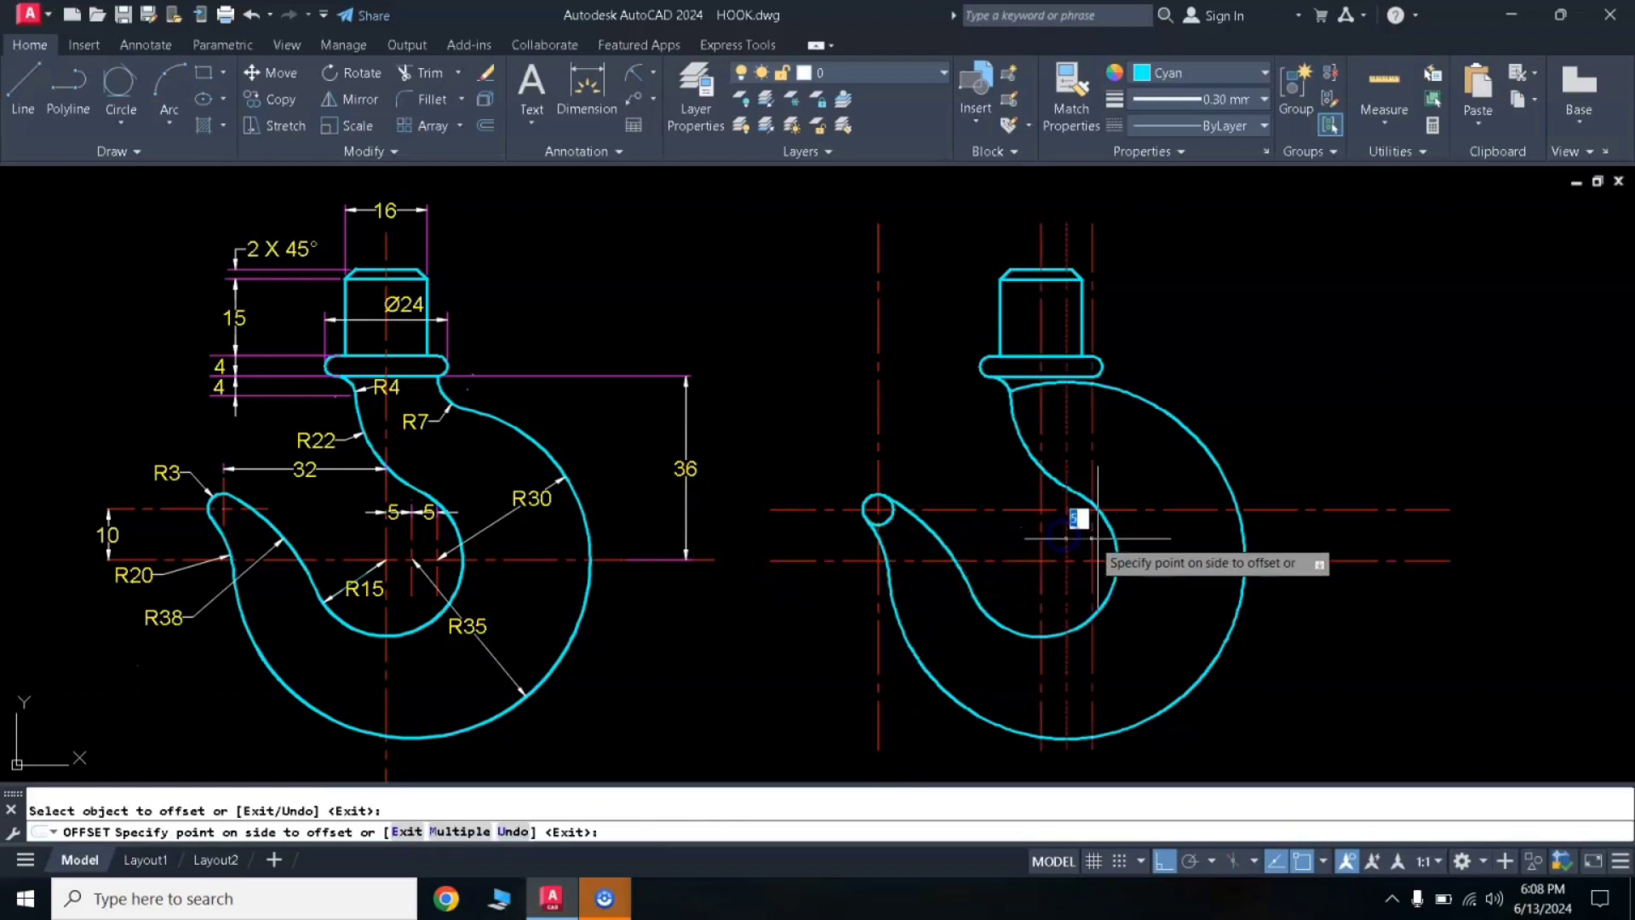
{"action": "right_click", "coordinate": [1161, 540]}
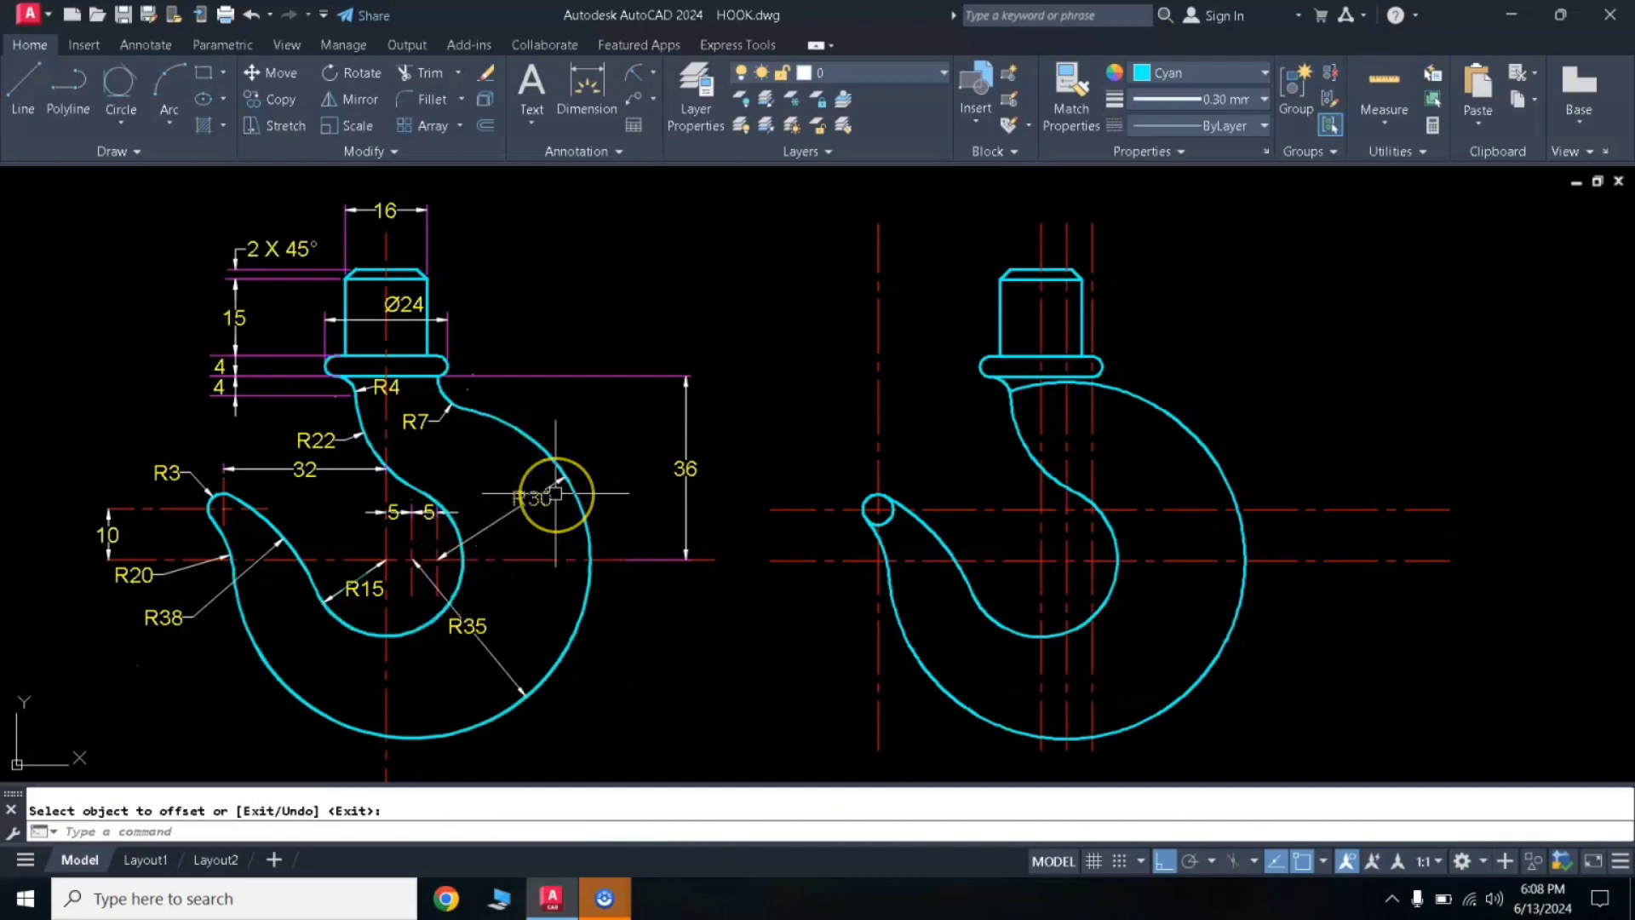
Draw a radius-30 circle centred on the new centreline intersection.
{"action": "key", "text": "Escape"}
{"action": "type", "text": "c"}
{"action": "key", "text": "Return"}
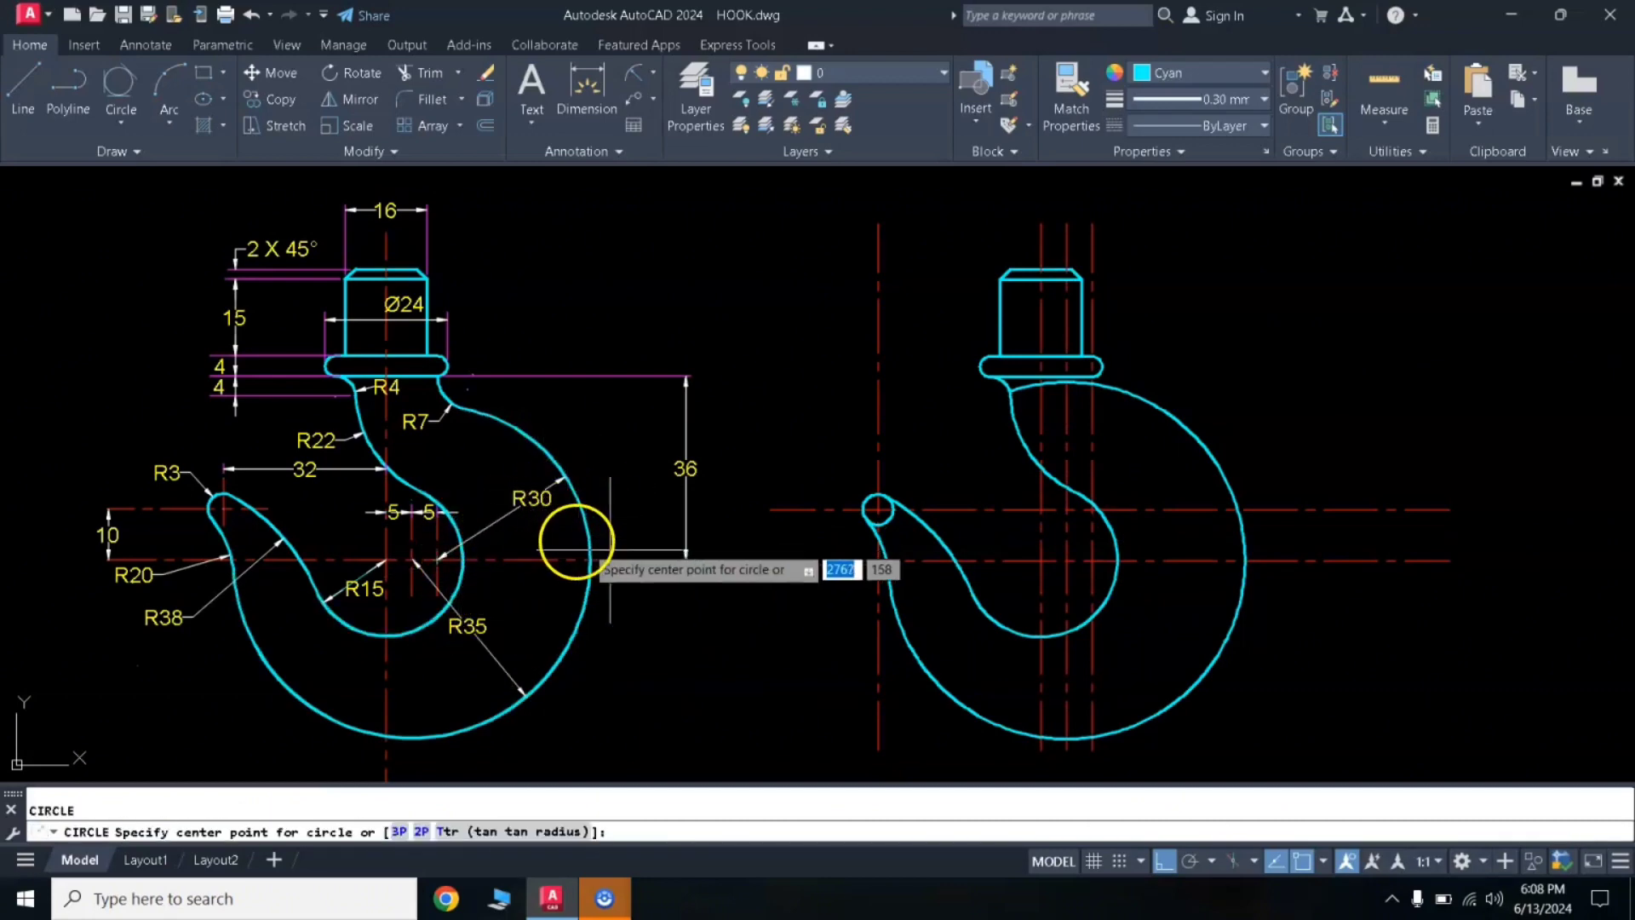
{"action": "left_click", "coordinate": [1092, 561]}
{"action": "type", "text": "30"}
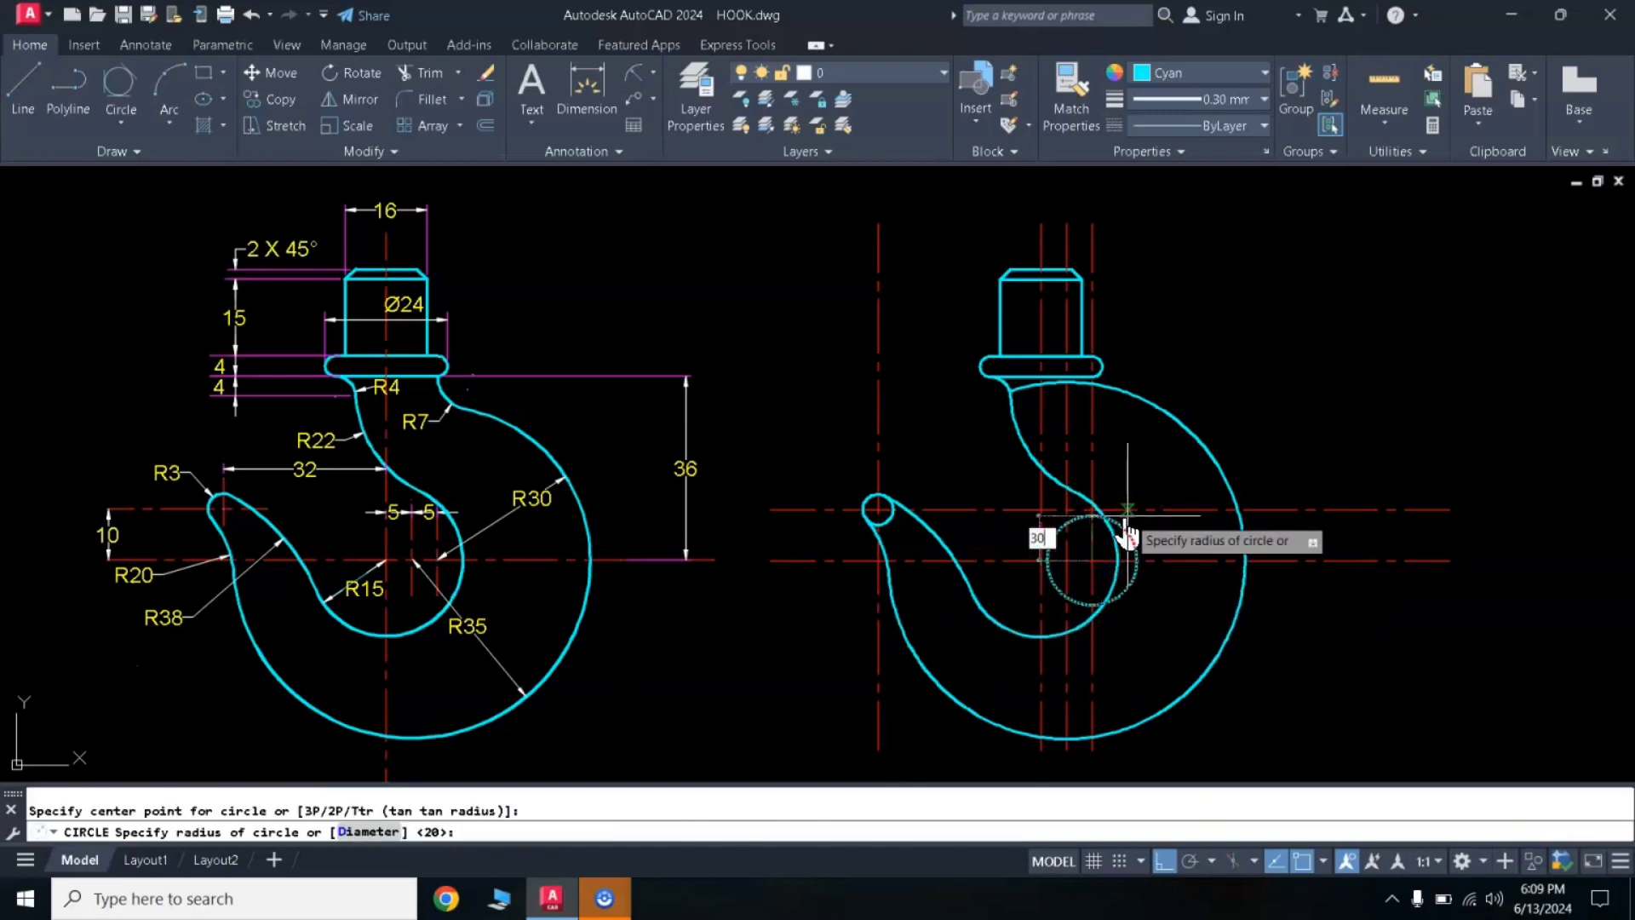
{"action": "key", "text": "Return"}
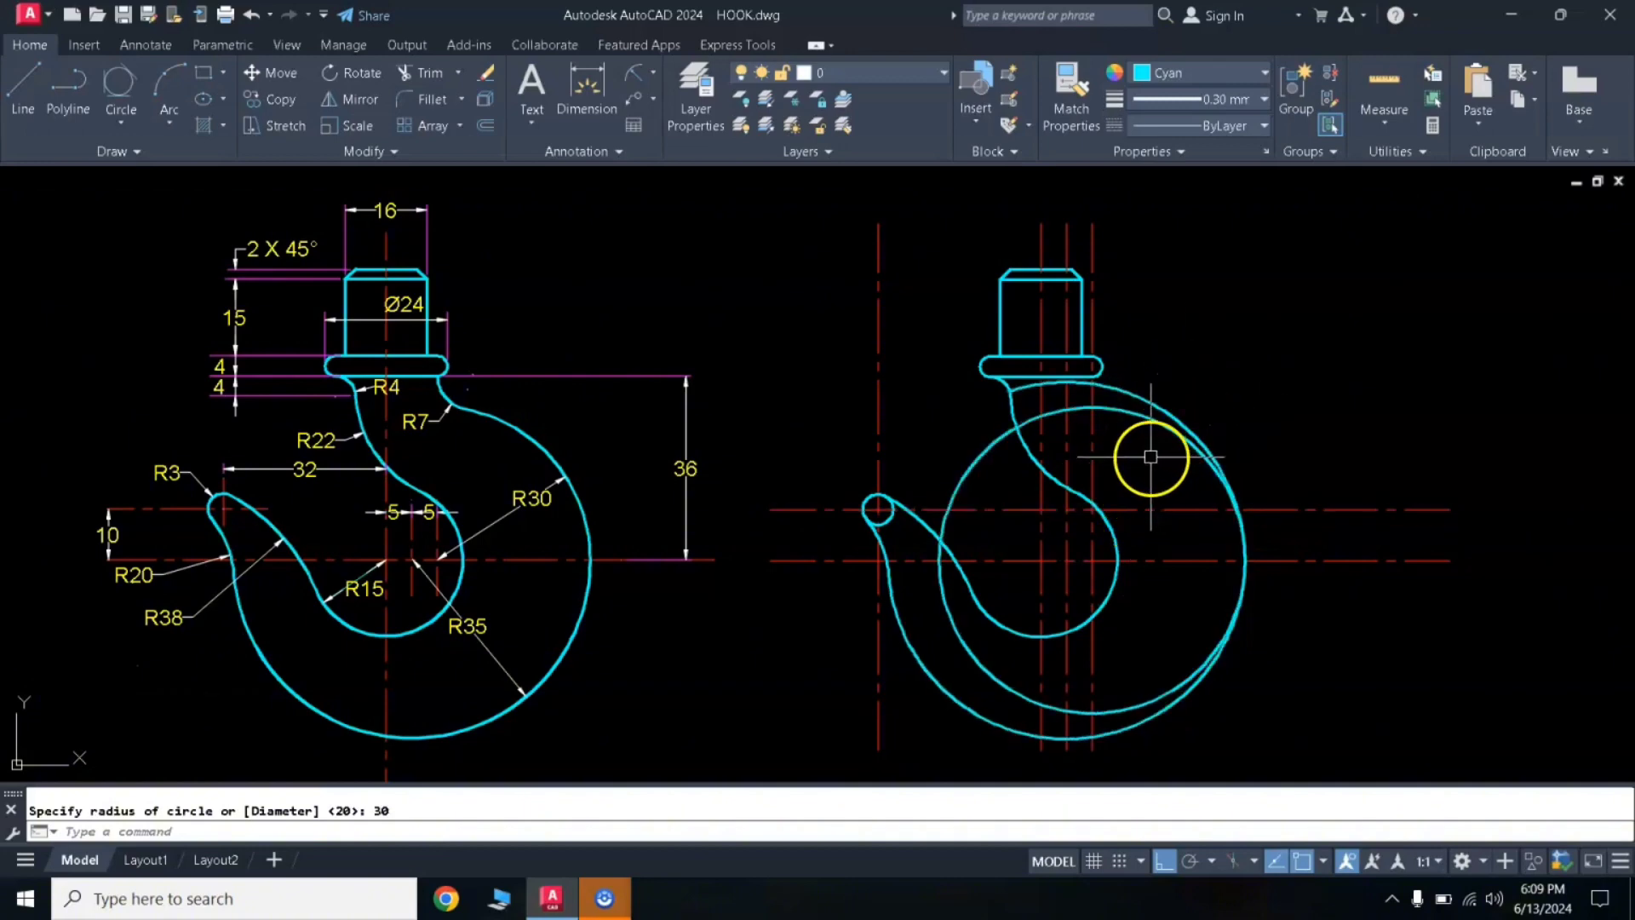
Trim the old outer hook arc above the R30 circle.
{"action": "key", "text": "Return"}
{"action": "left_click", "coordinate": [1165, 418]}
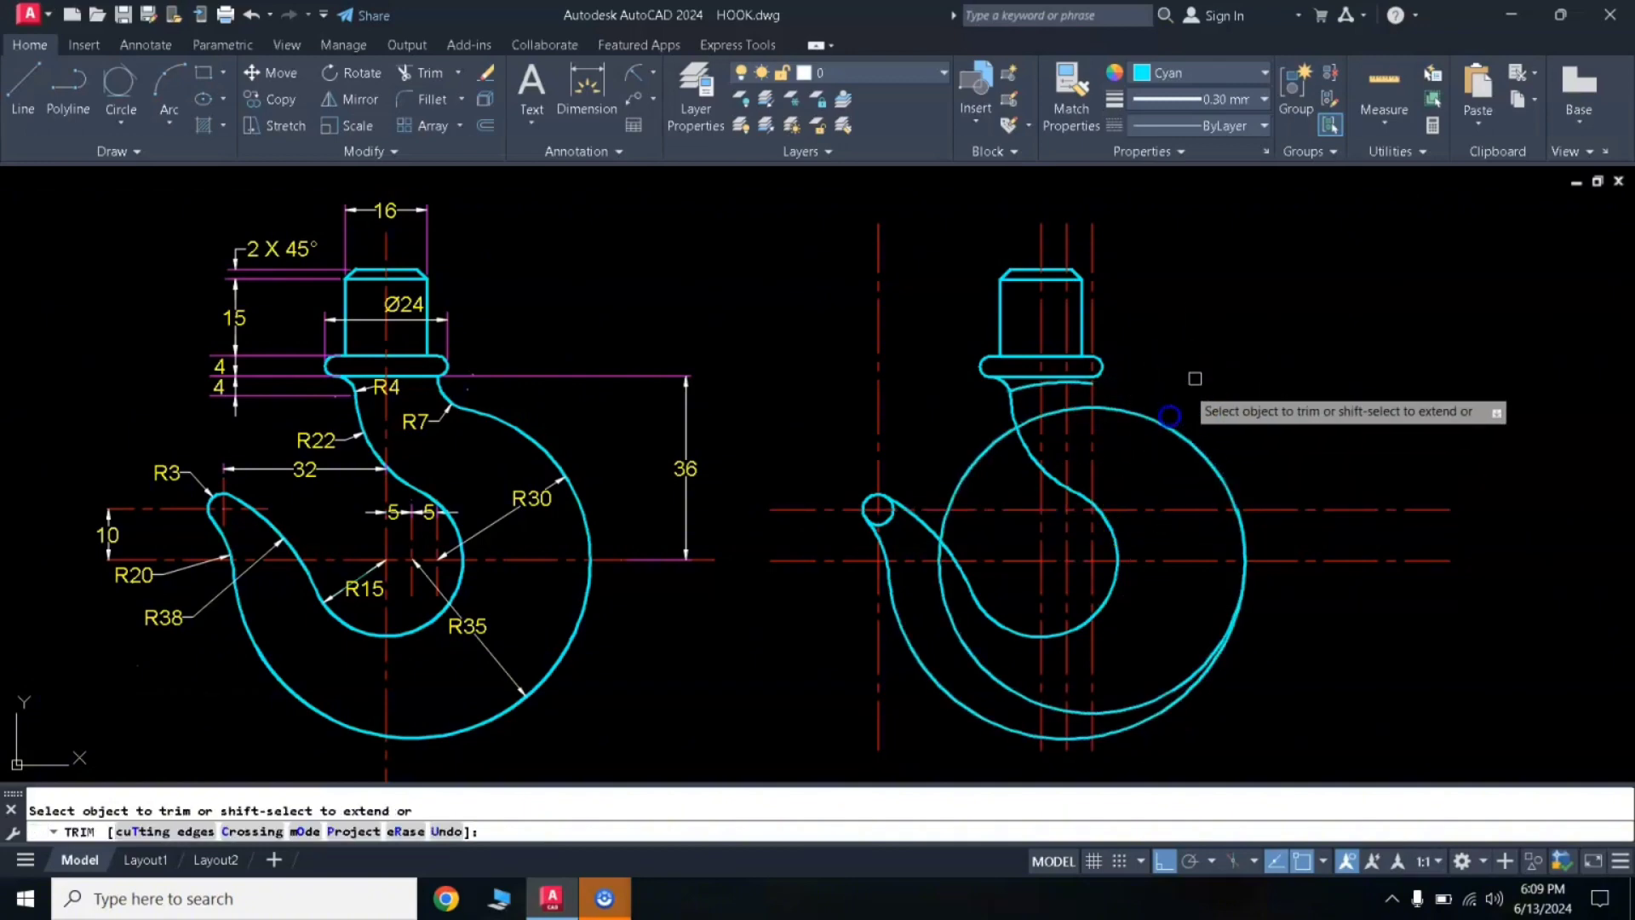
{"action": "right_click", "coordinate": [893, 461]}
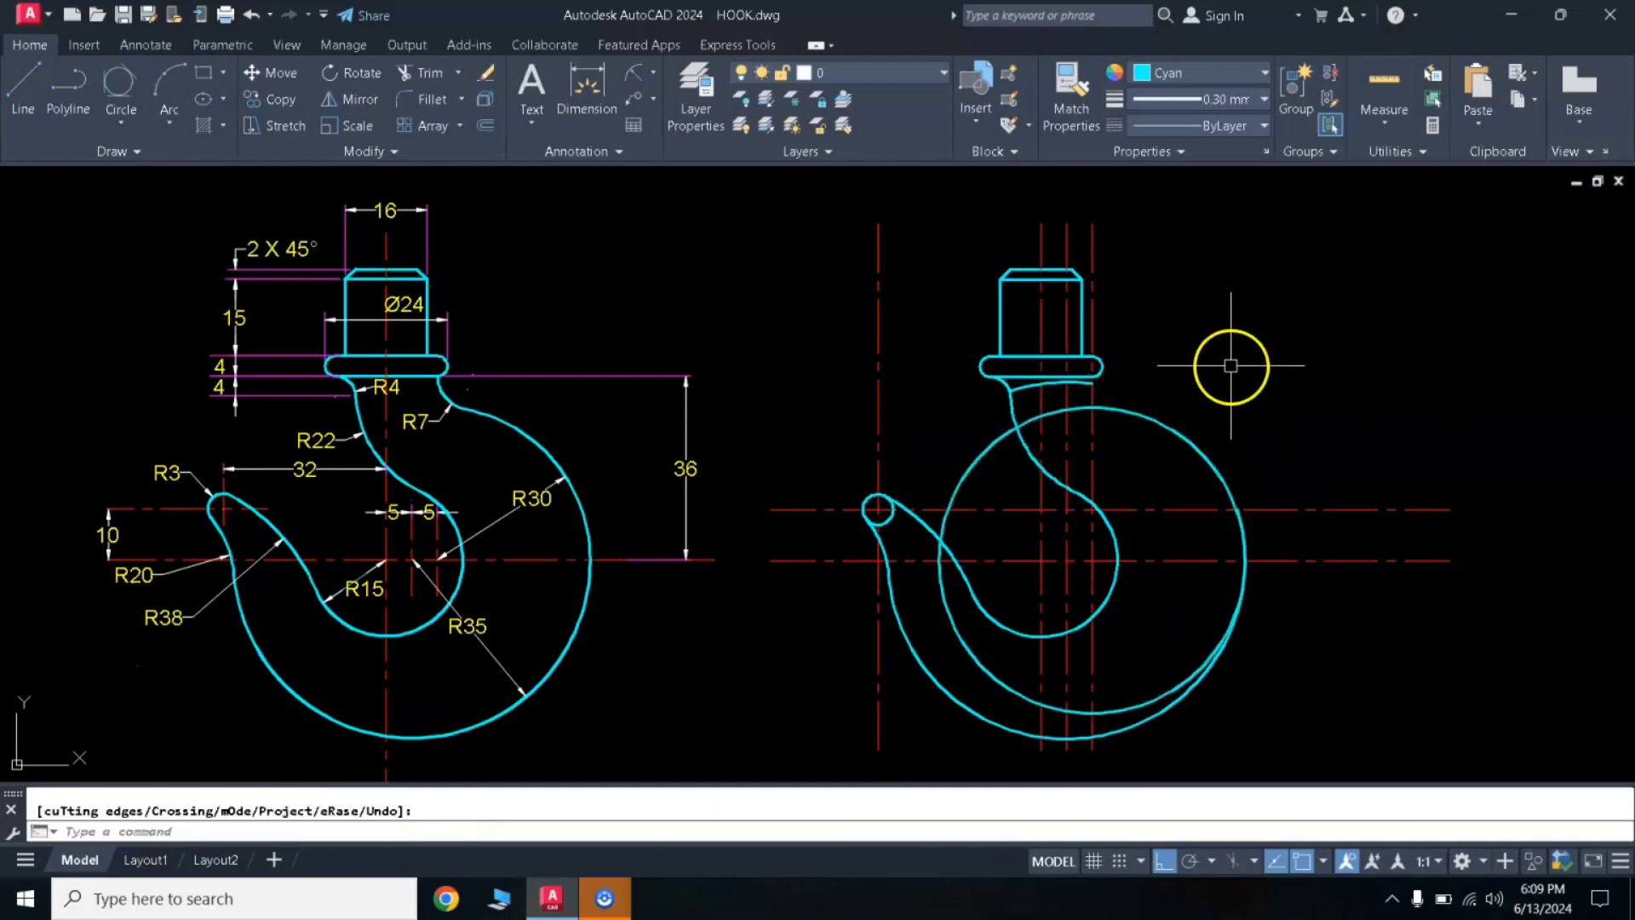
{"action": "type", "text": "l"}
{"action": "key", "text": "Return"}
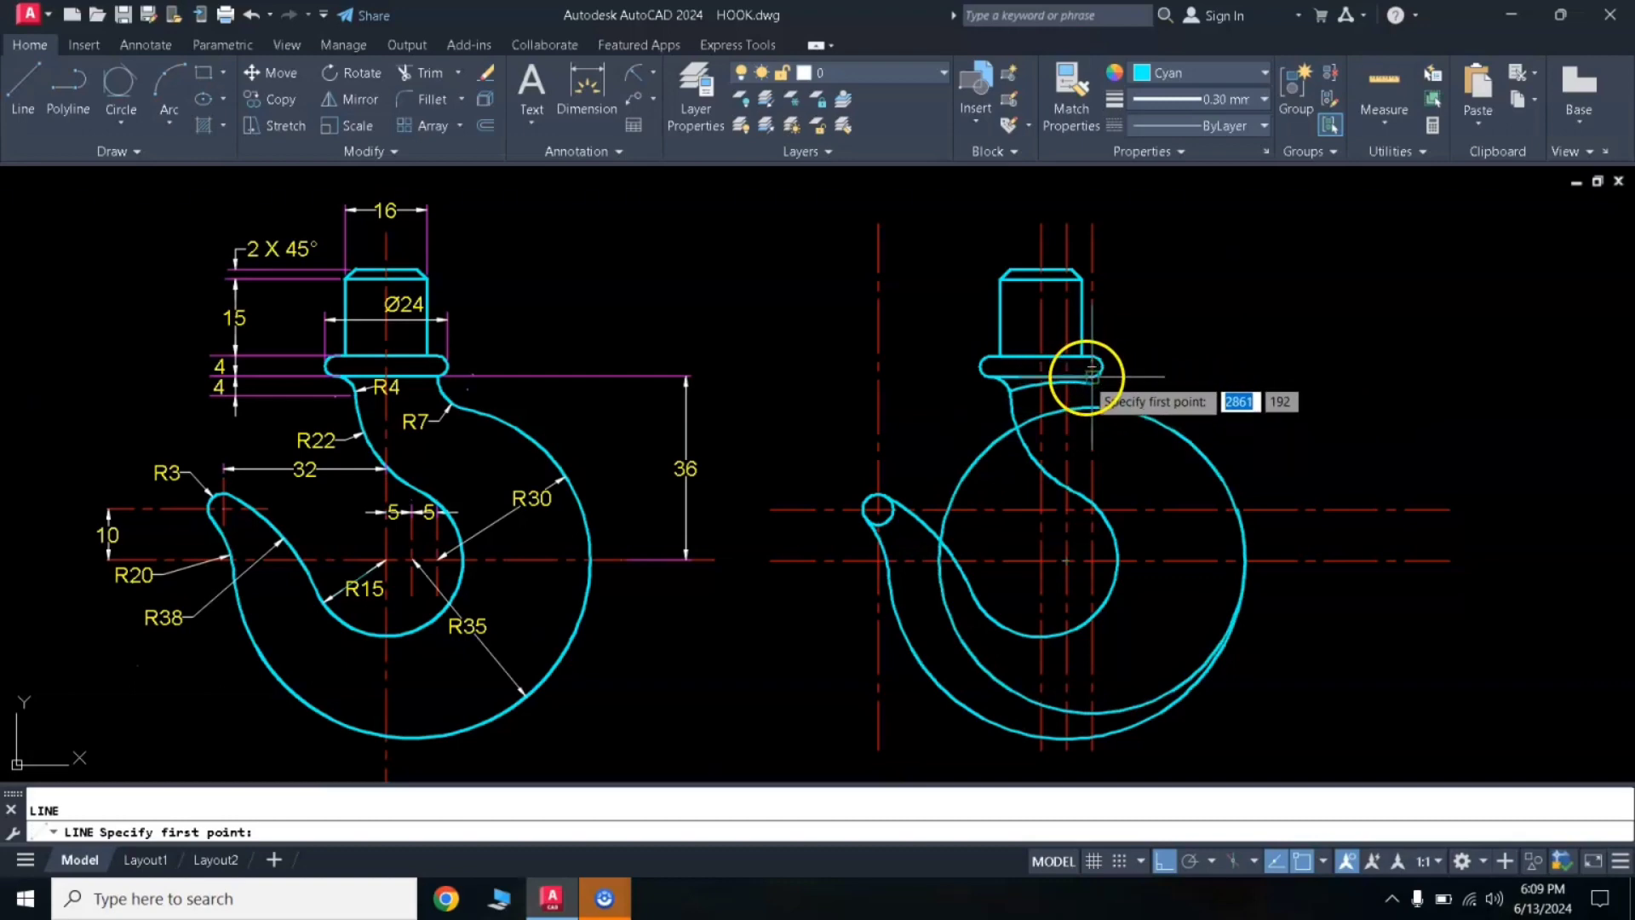
Draw a 4-unit line below the collar corner and an R7 circle tangent to it and the R30 circle.
{"action": "left_click", "coordinate": [1090, 369]}
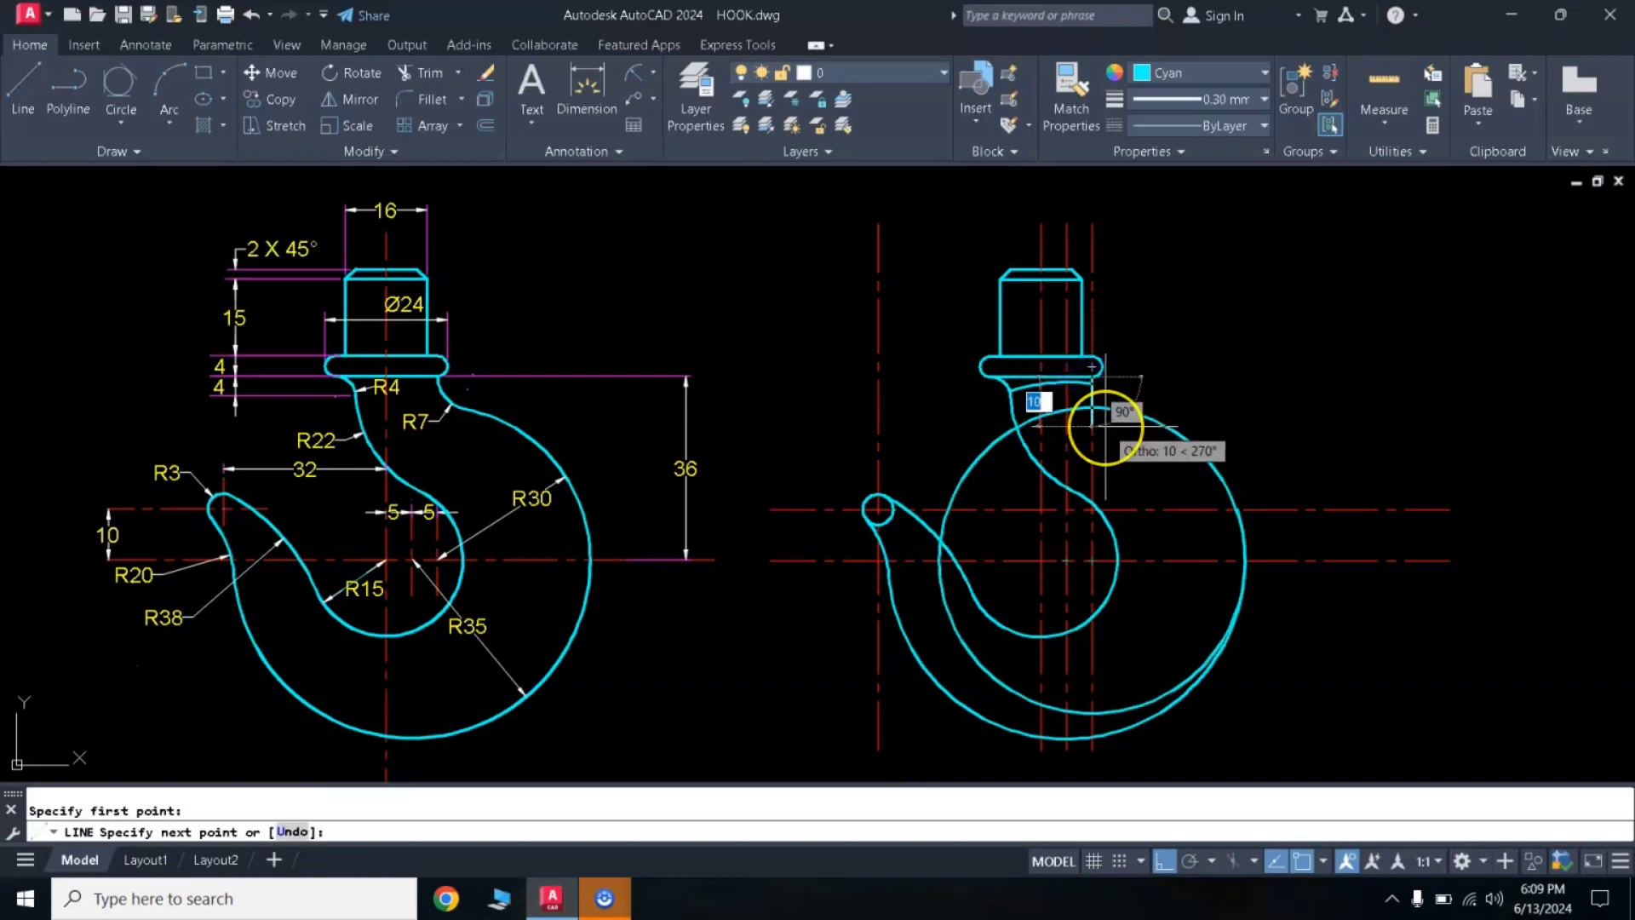
{"action": "key", "text": "Return"}
{"action": "key", "text": "Return"}
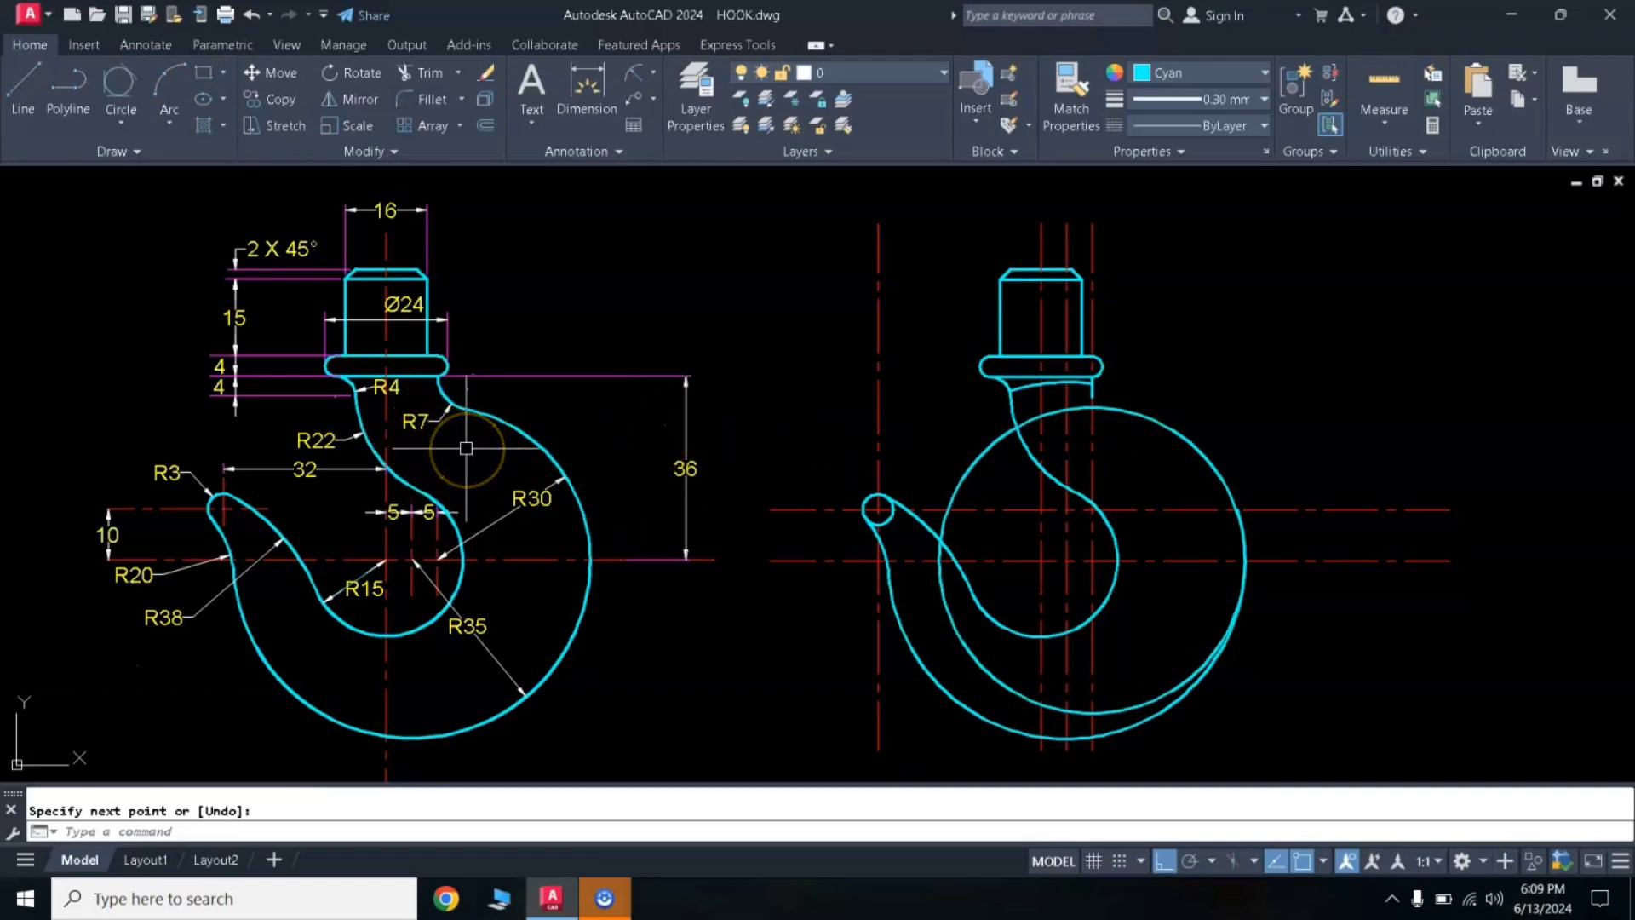
{"action": "type", "text": "c"}
{"action": "key", "text": "Return"}
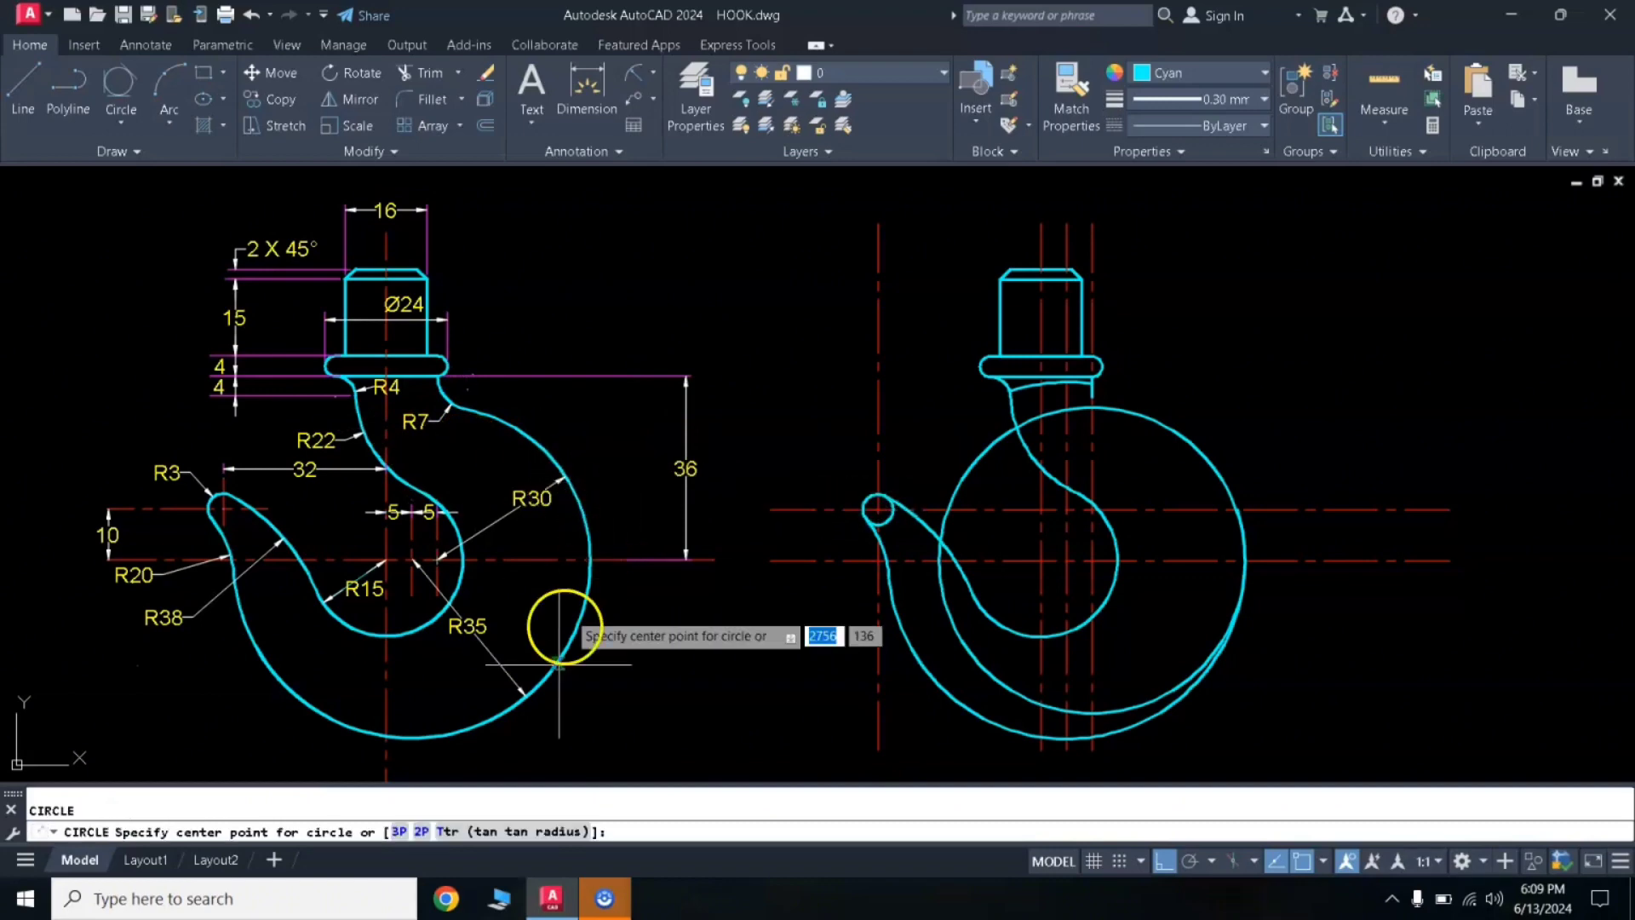
{"action": "left_click", "coordinate": [533, 832]}
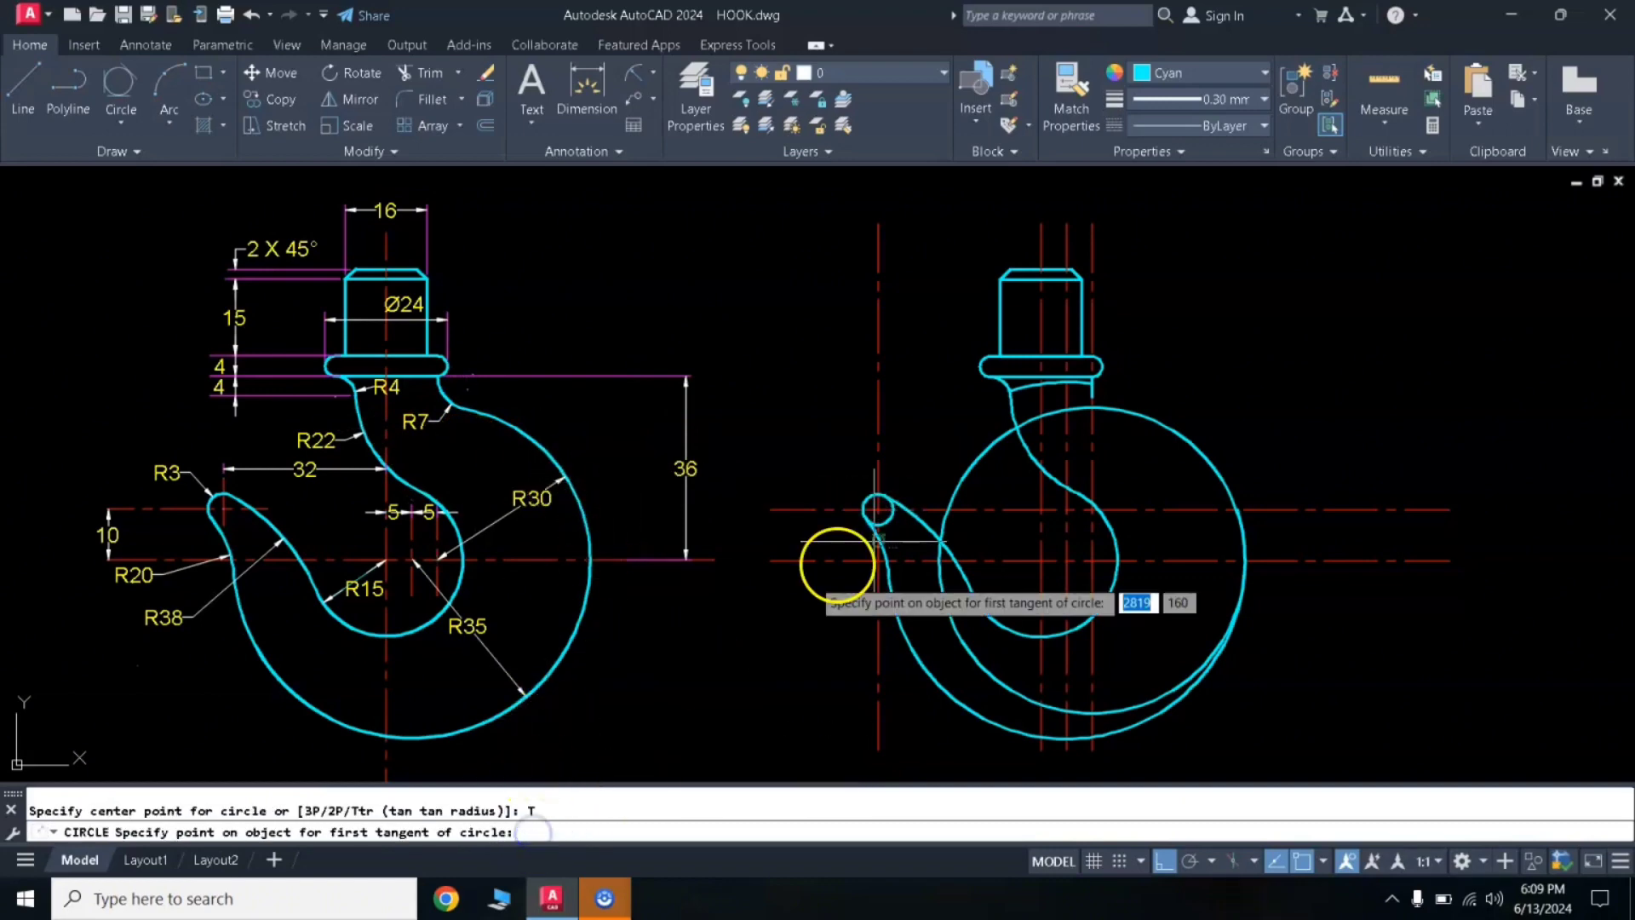
{"action": "left_click", "coordinate": [951, 457]}
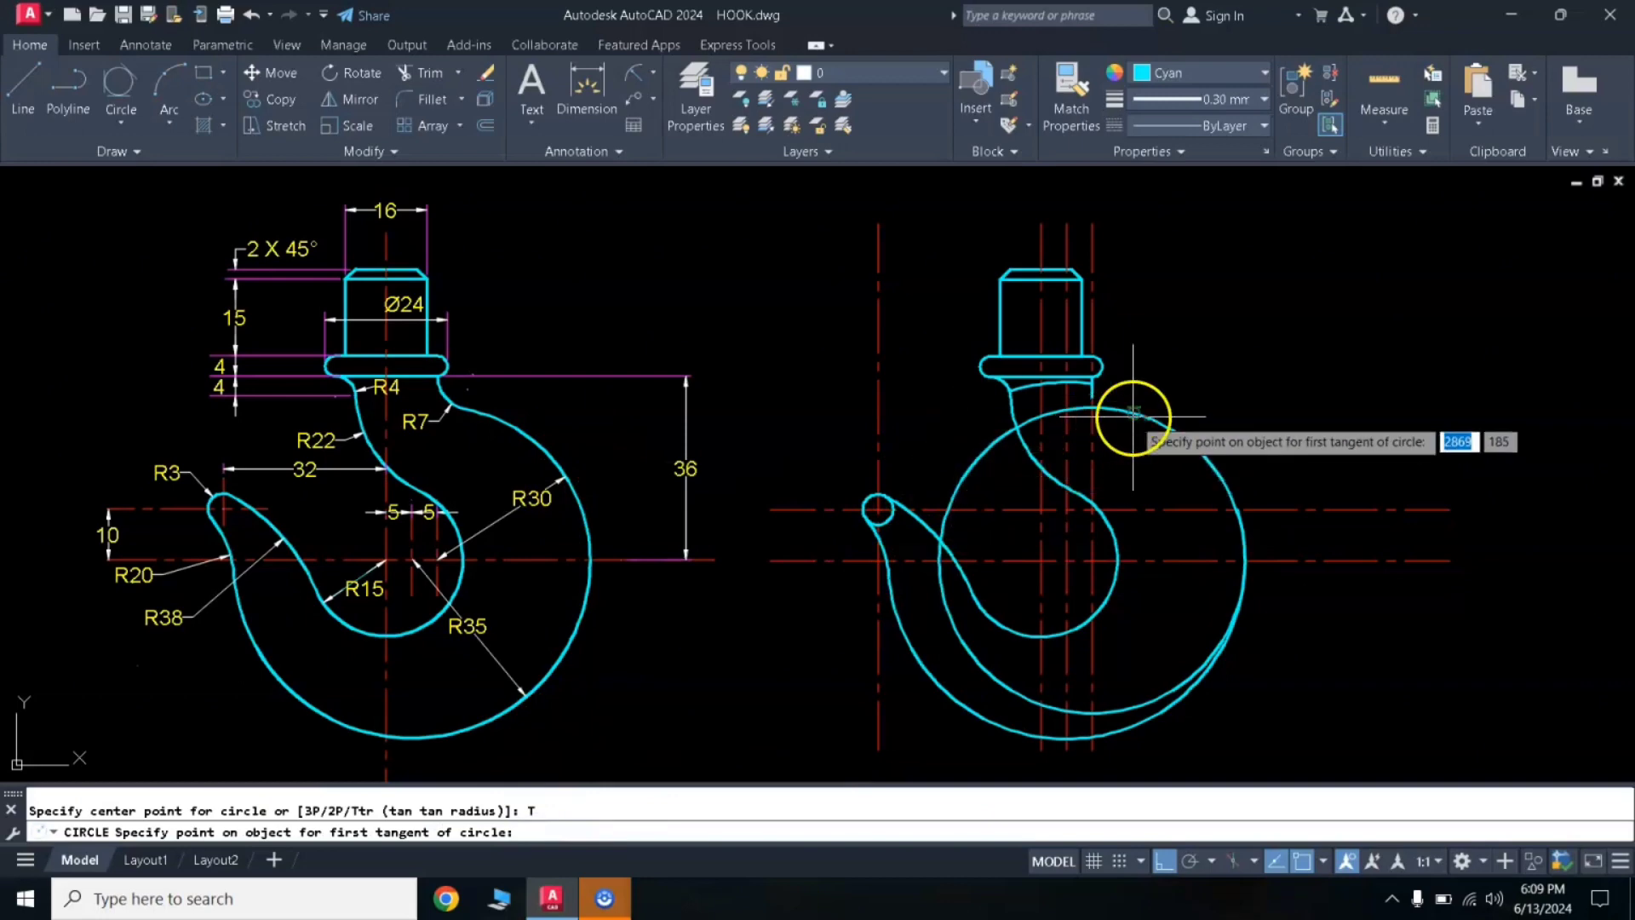
{"action": "left_click", "coordinate": [1095, 389]}
{"action": "type", "text": "7"}
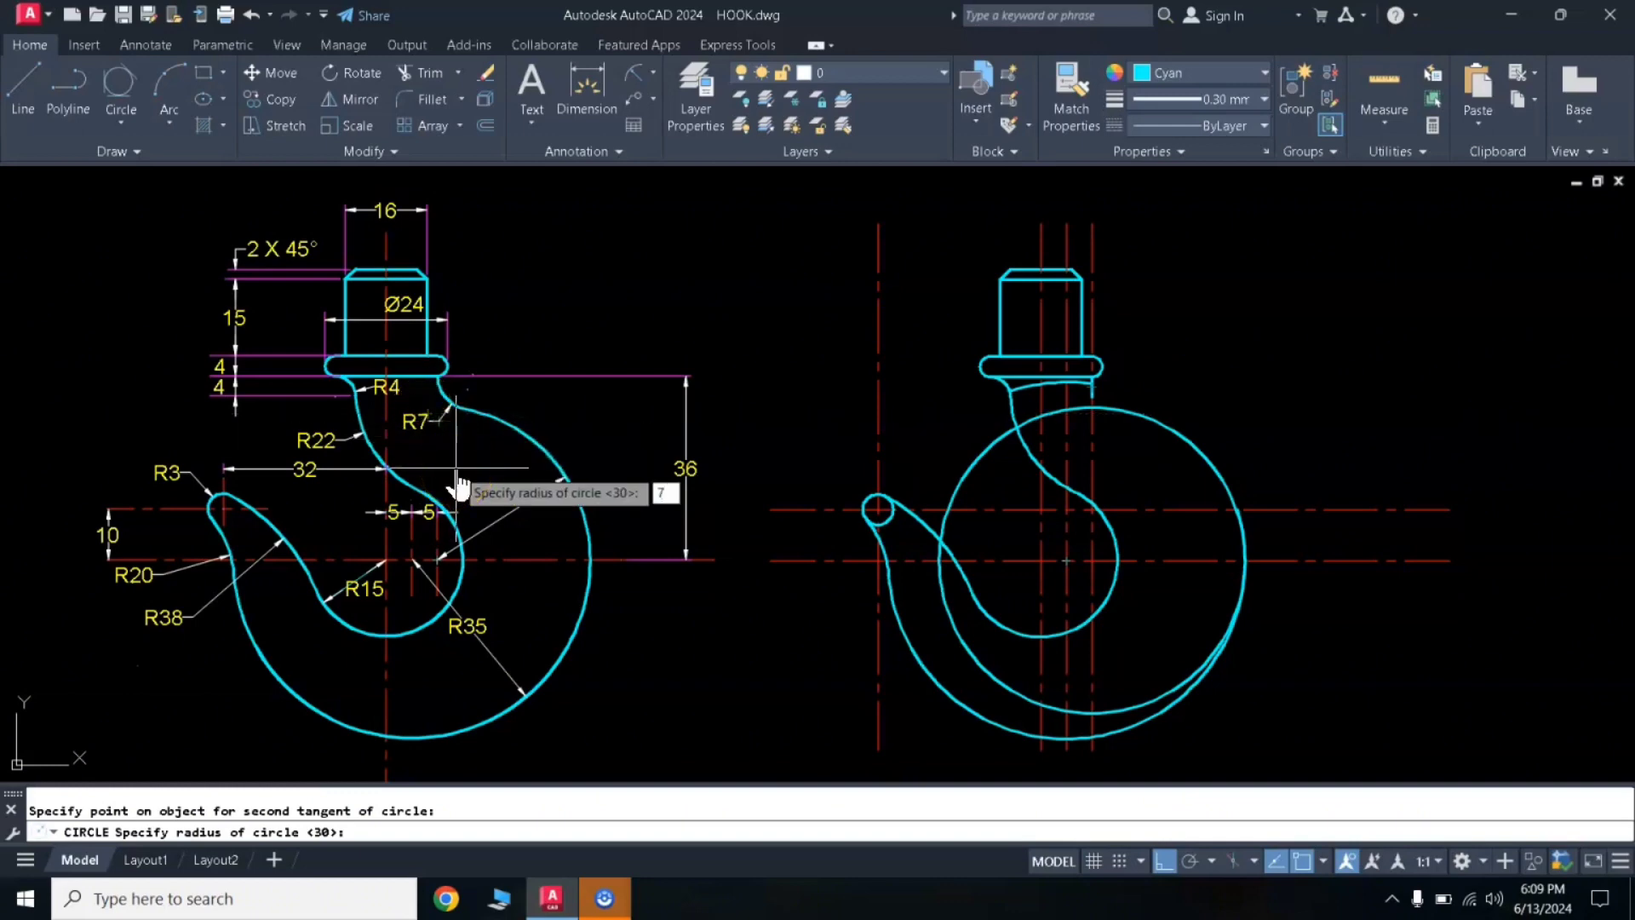
{"action": "key", "text": "Return"}
Zoom in and select the stray short segment for erasing.
{"action": "scroll", "coordinate": [1168, 401], "scroll_direction": "up", "scroll_amount": 2}
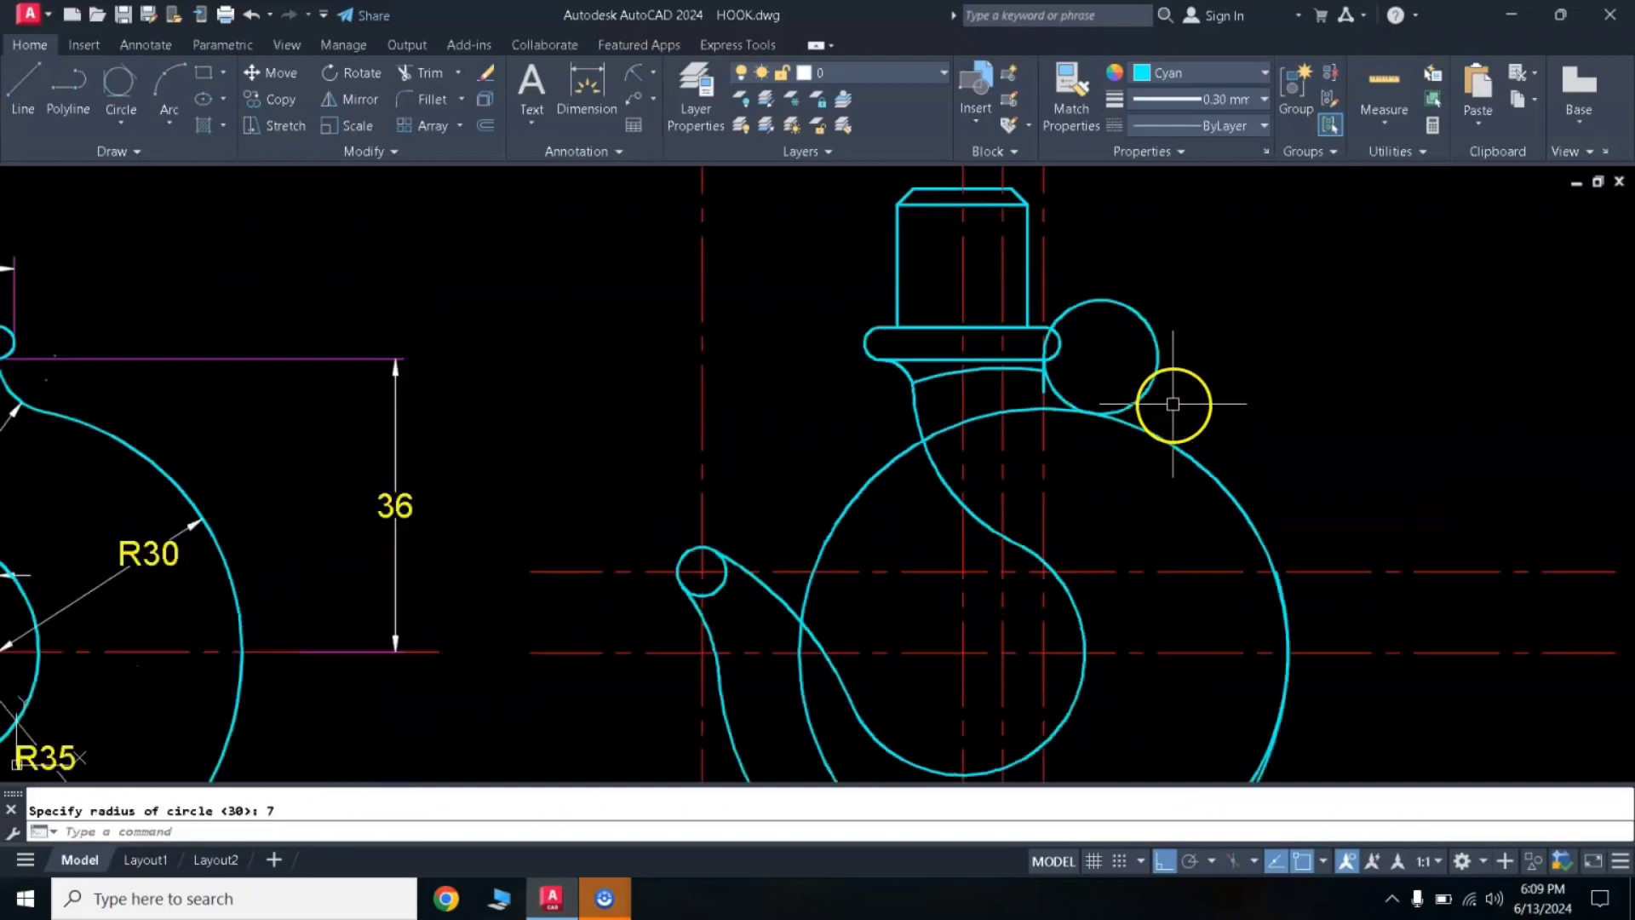
{"action": "scroll", "coordinate": [1168, 401], "scroll_direction": "up", "scroll_amount": 2}
{"action": "left_click", "coordinate": [963, 376]}
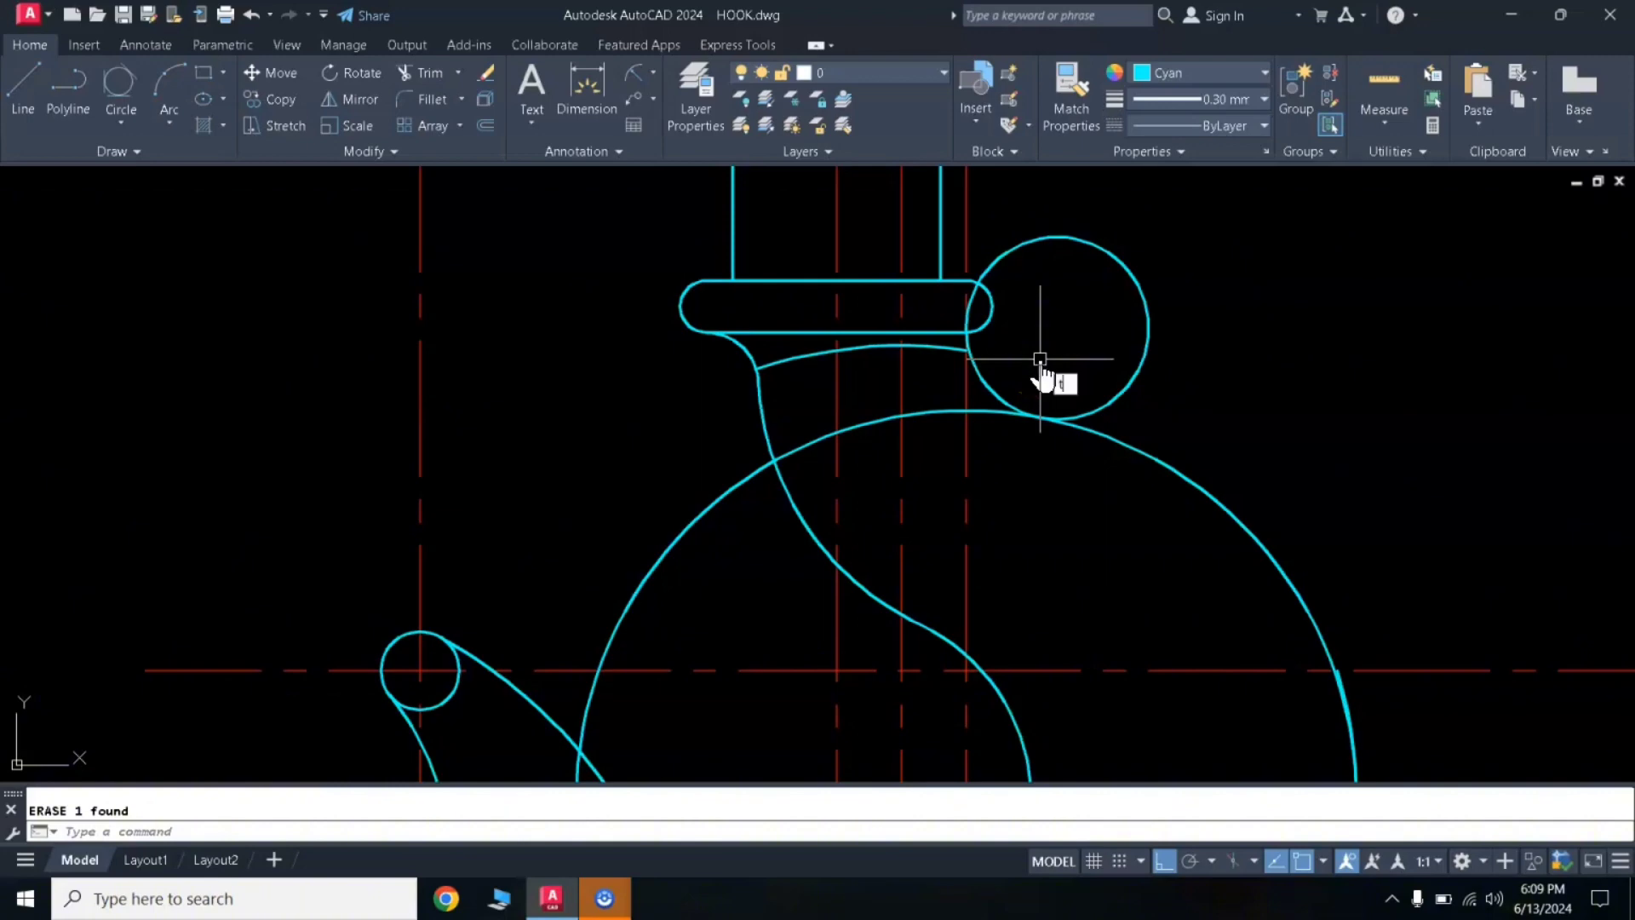
Trim the R7 circle and overlapping arc pieces at the neck into a smooth fillet.
{"action": "type", "text": "r"}
{"action": "key", "text": "Return"}
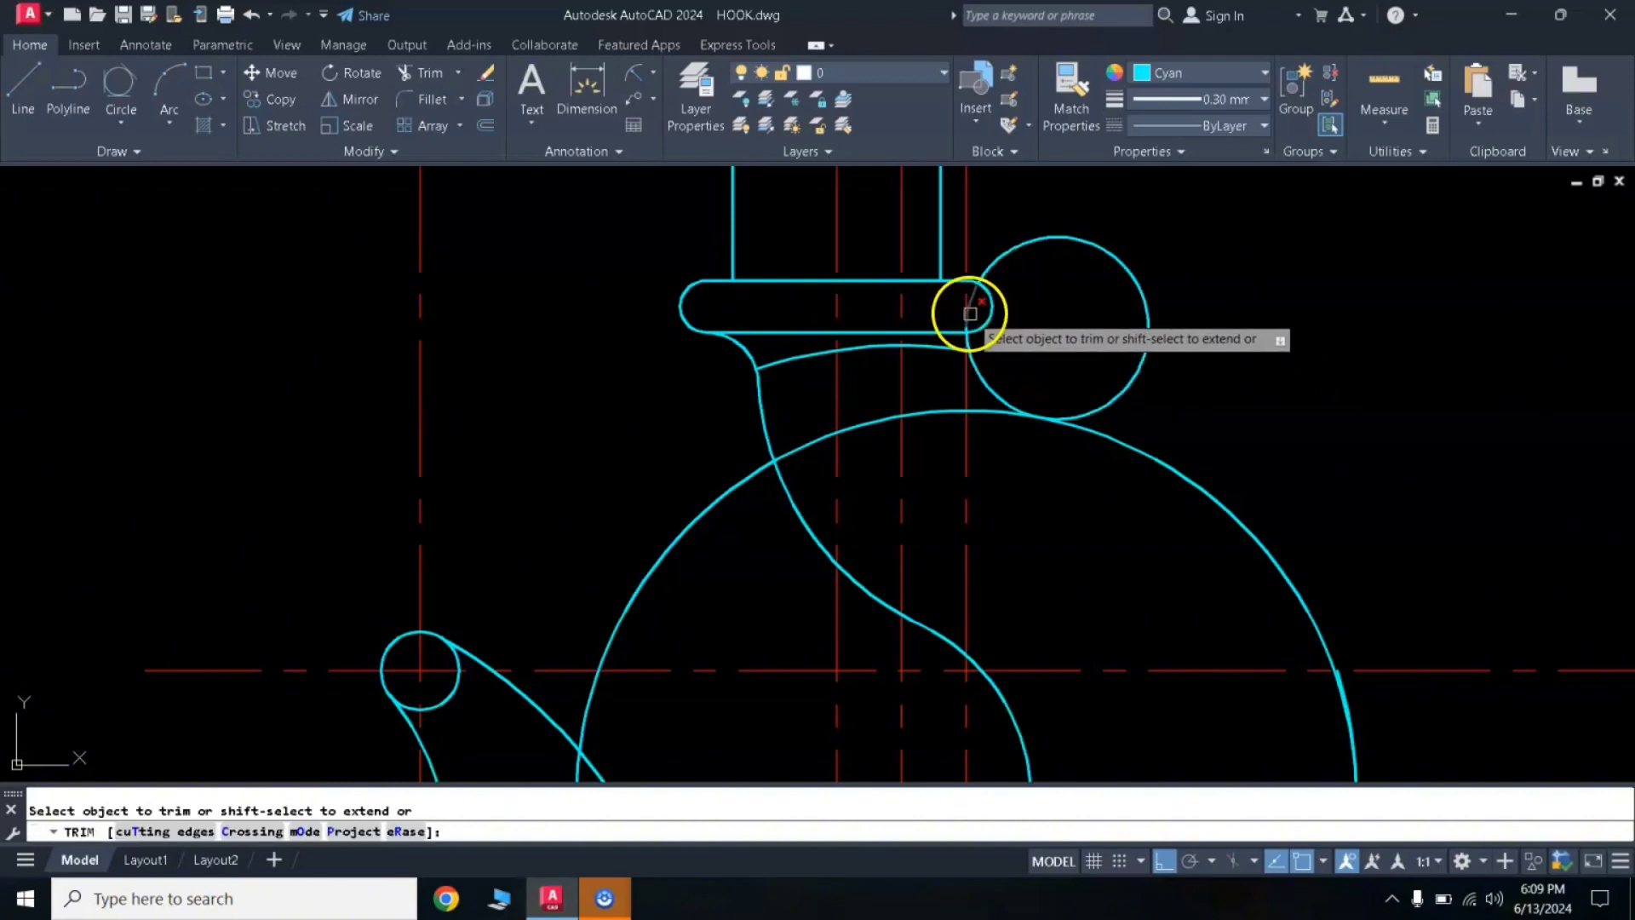
{"action": "left_click_drag", "start_coordinate": [970, 314], "coordinate": [1101, 404]}
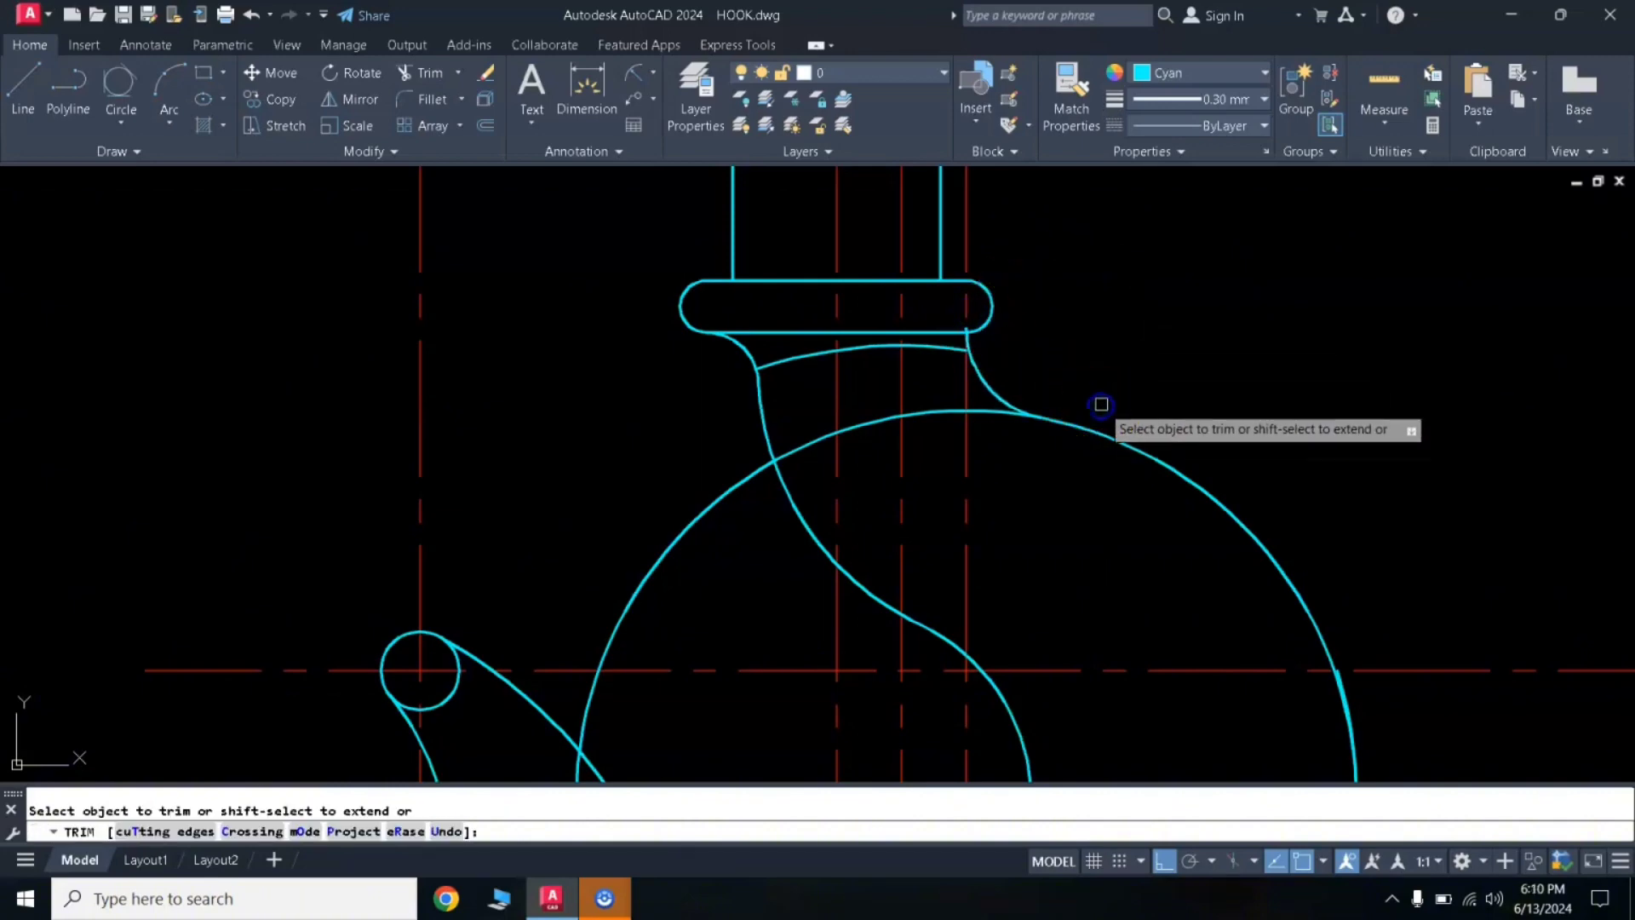
{"action": "left_click_drag", "start_coordinate": [967, 416], "coordinate": [956, 412]}
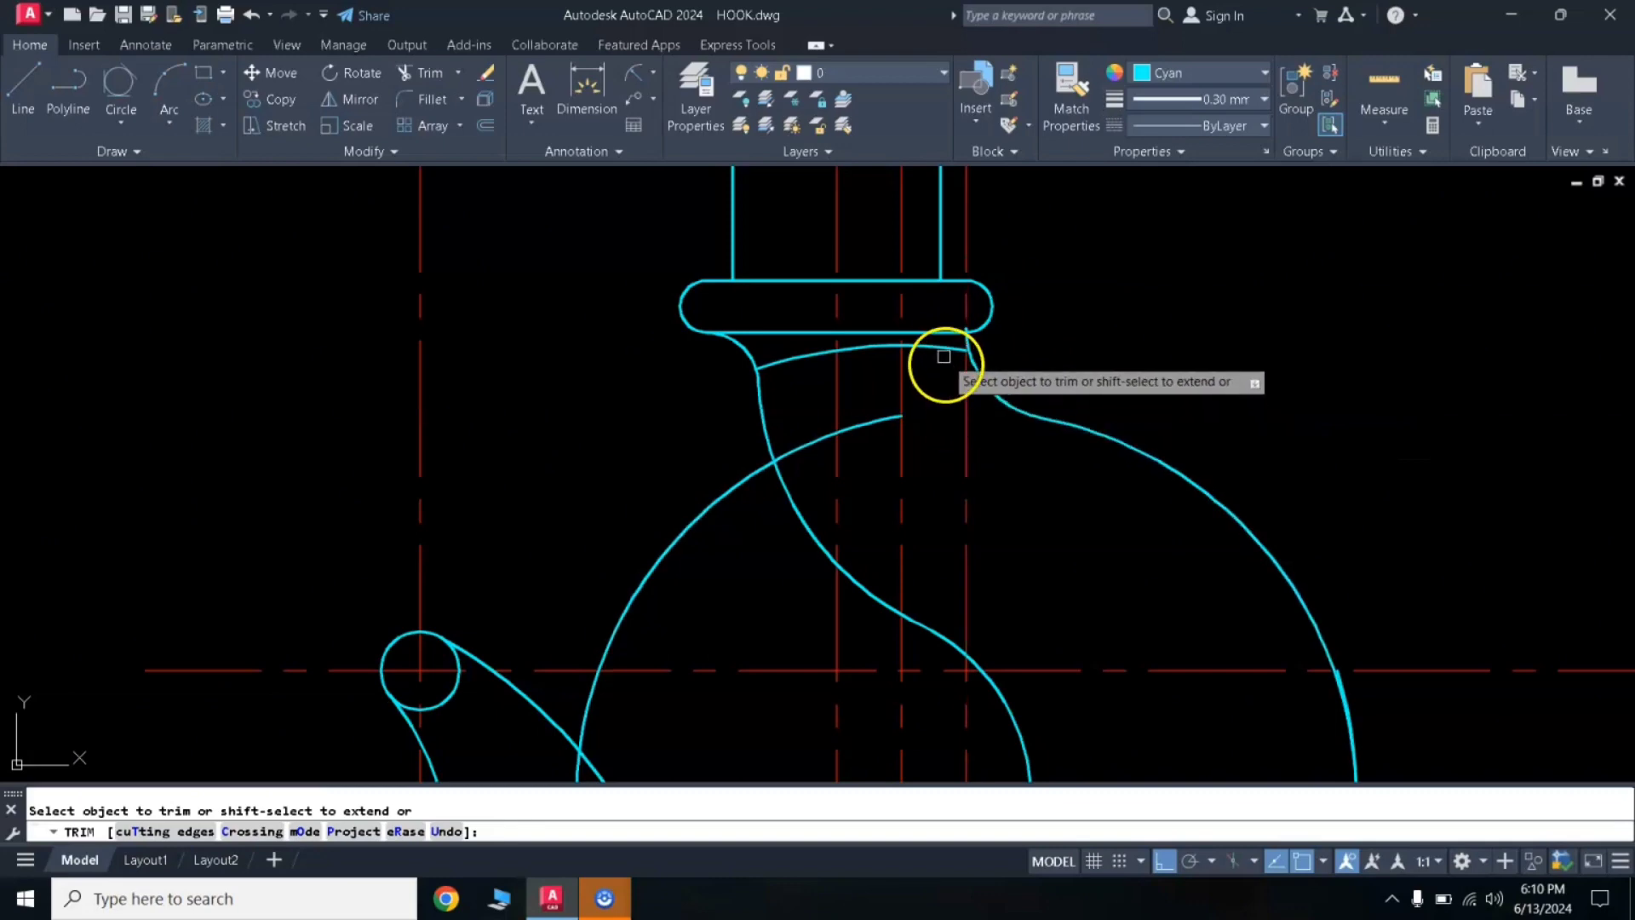
{"action": "left_click_drag", "start_coordinate": [941, 357], "coordinate": [894, 353]}
{"action": "left_click", "coordinate": [809, 357]}
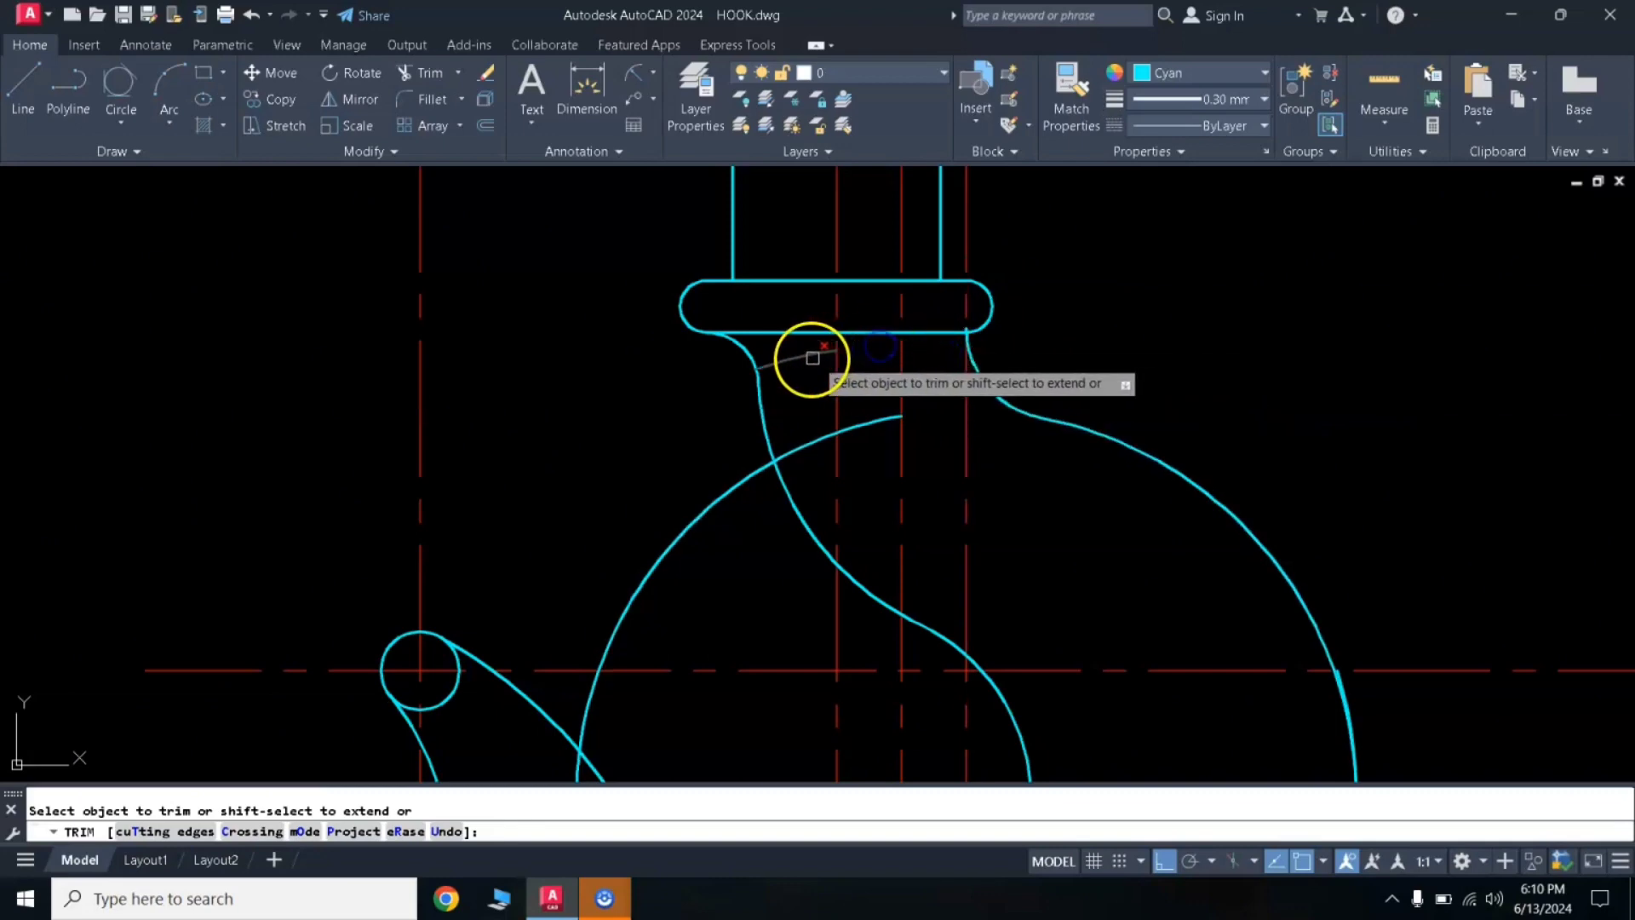
{"action": "right_click", "coordinate": [998, 487]}
{"action": "scroll", "coordinate": [1004, 494], "scroll_direction": "down", "scroll_amount": 4}
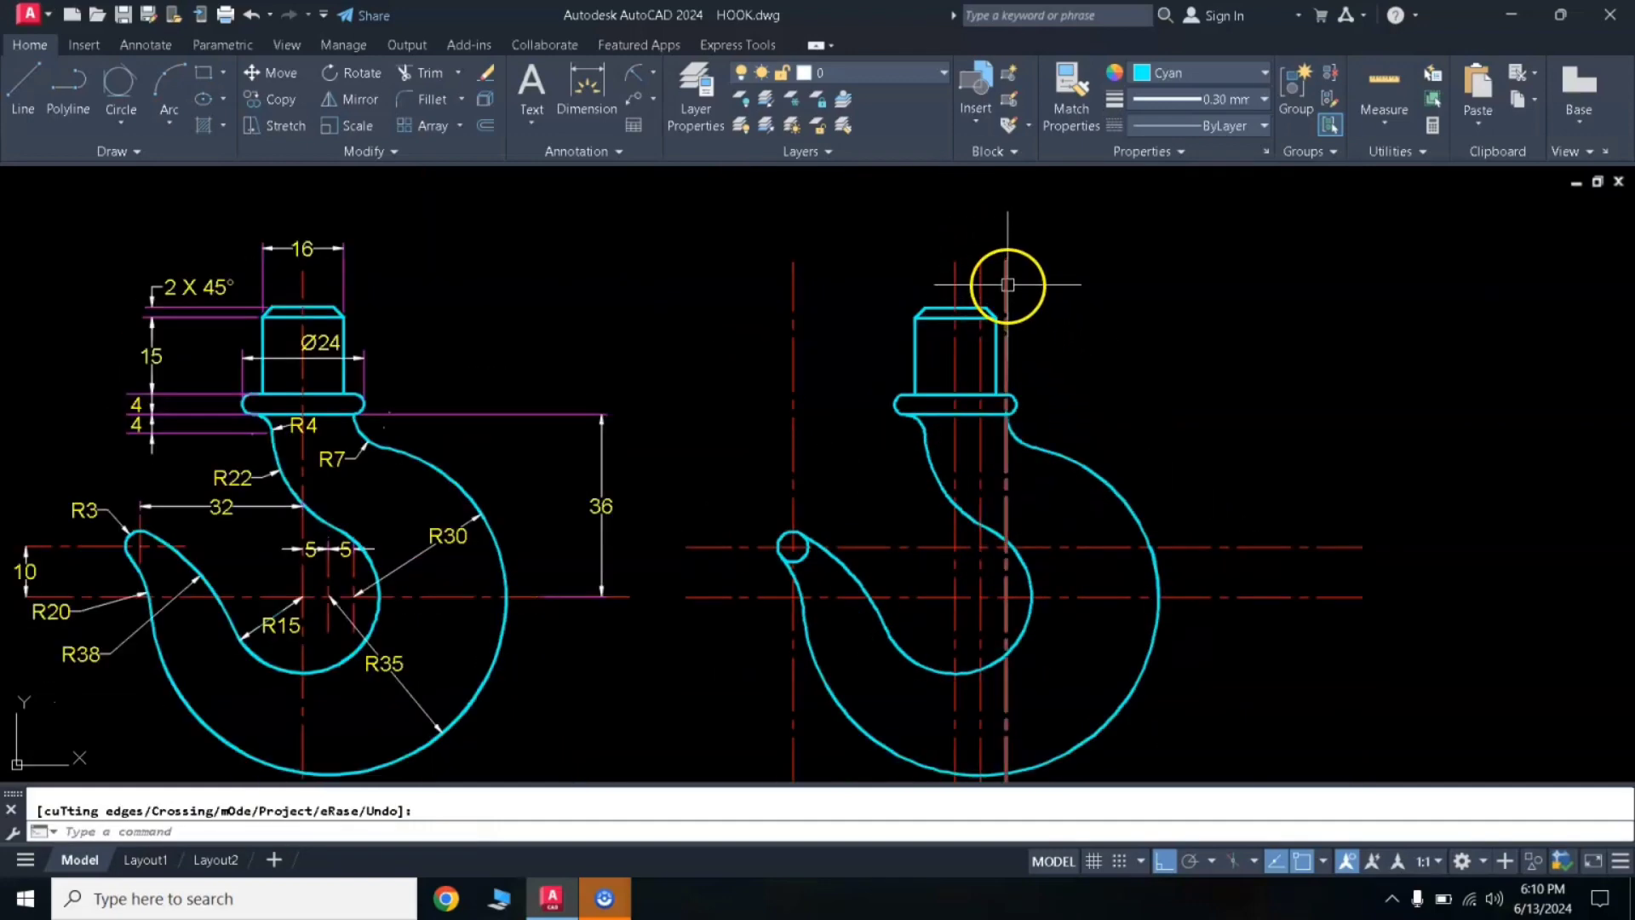
Shorten the vertical red centre line so its top end stops inside the hook.
{"action": "left_click", "coordinate": [1008, 285]}
{"action": "left_click", "coordinate": [1005, 262]}
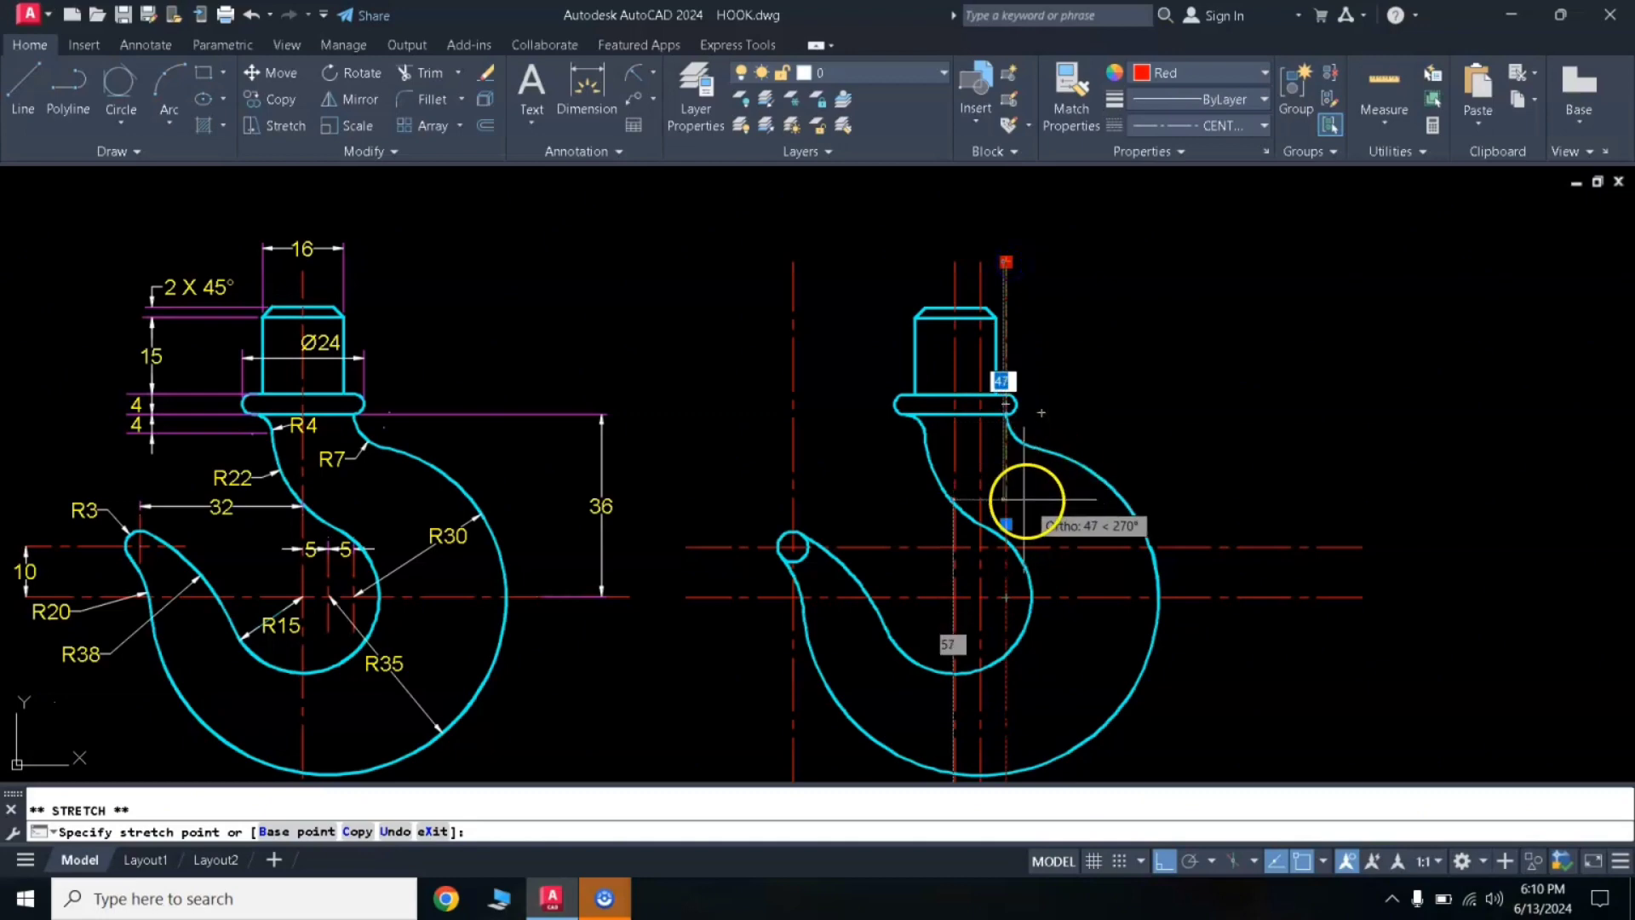
{"action": "key", "text": "Escape"}
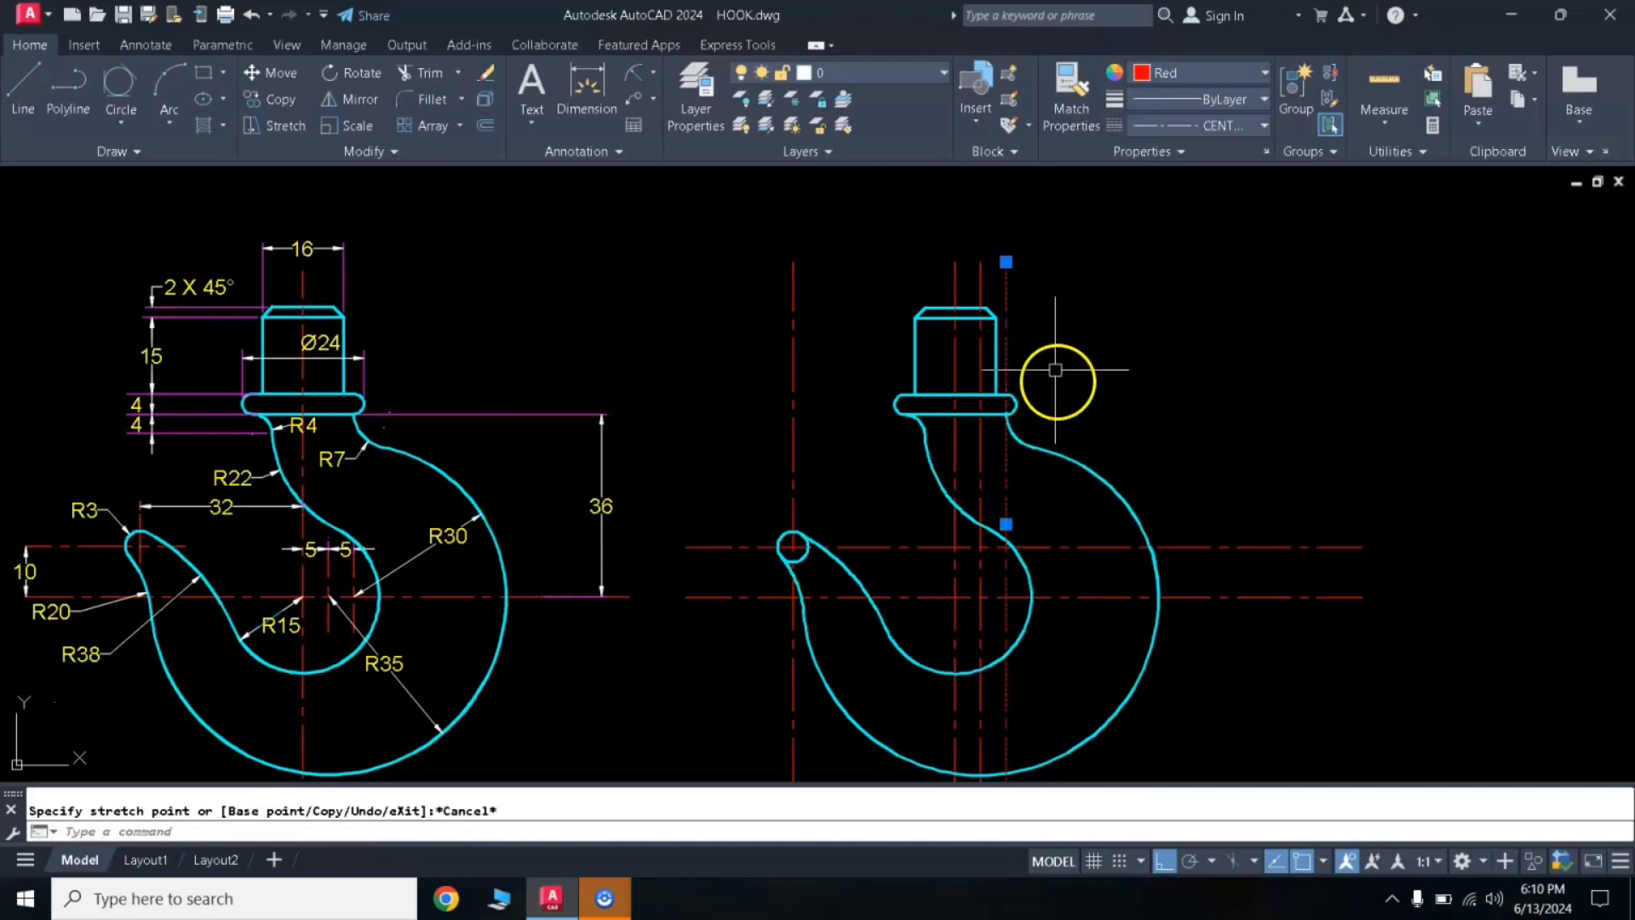
{"action": "left_click", "coordinate": [1005, 262]}
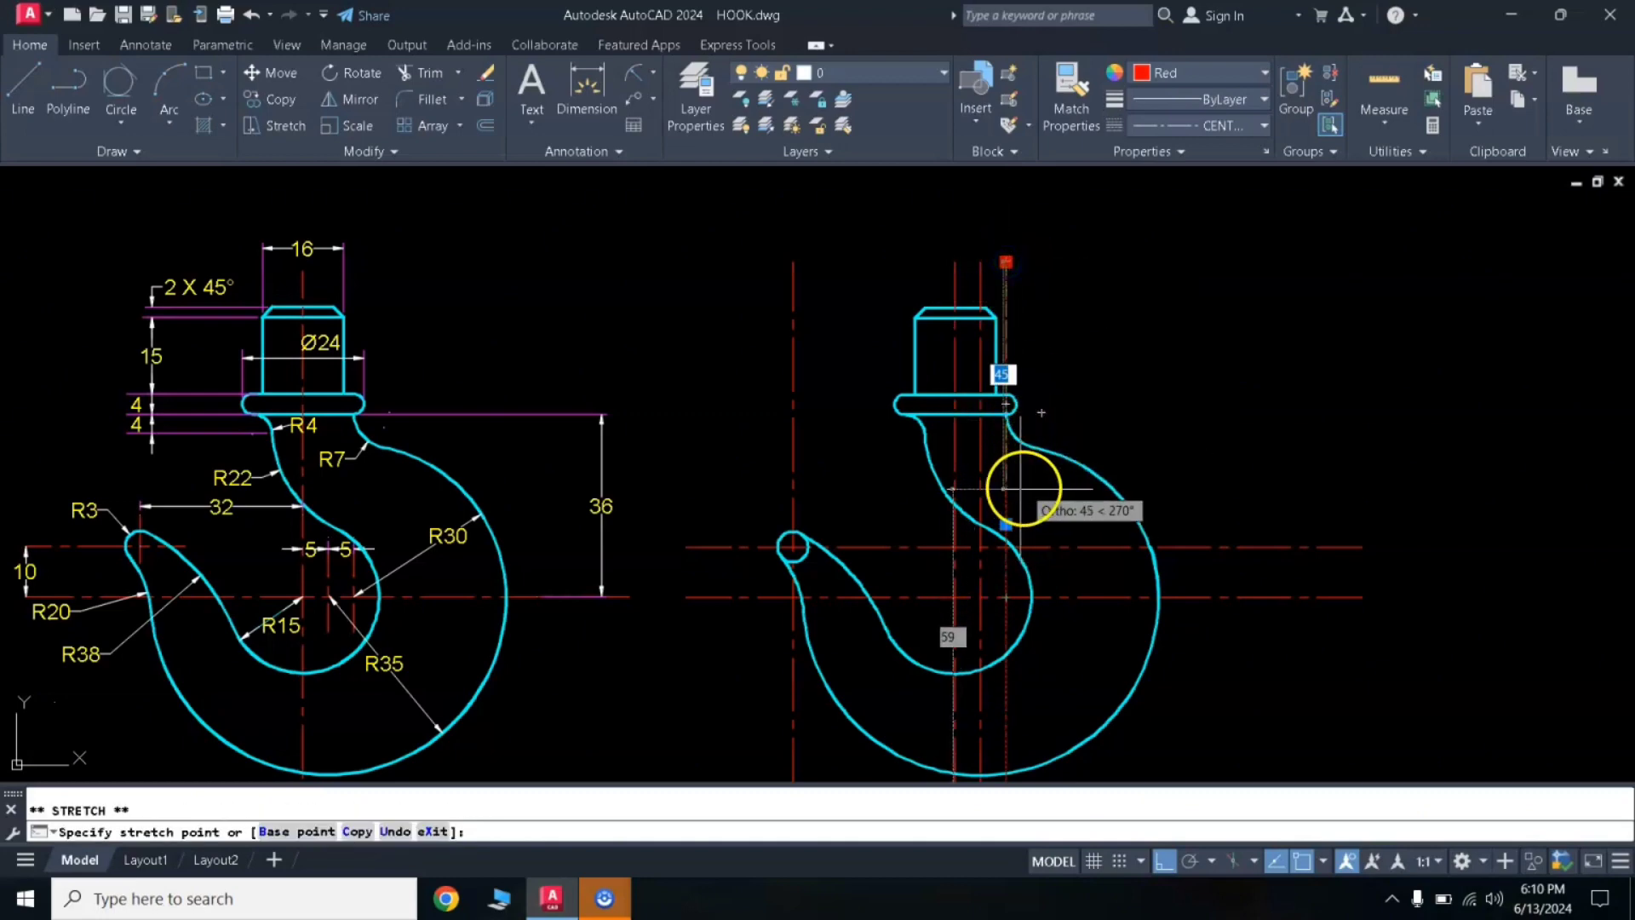
{"action": "left_click", "coordinate": [931, 508]}
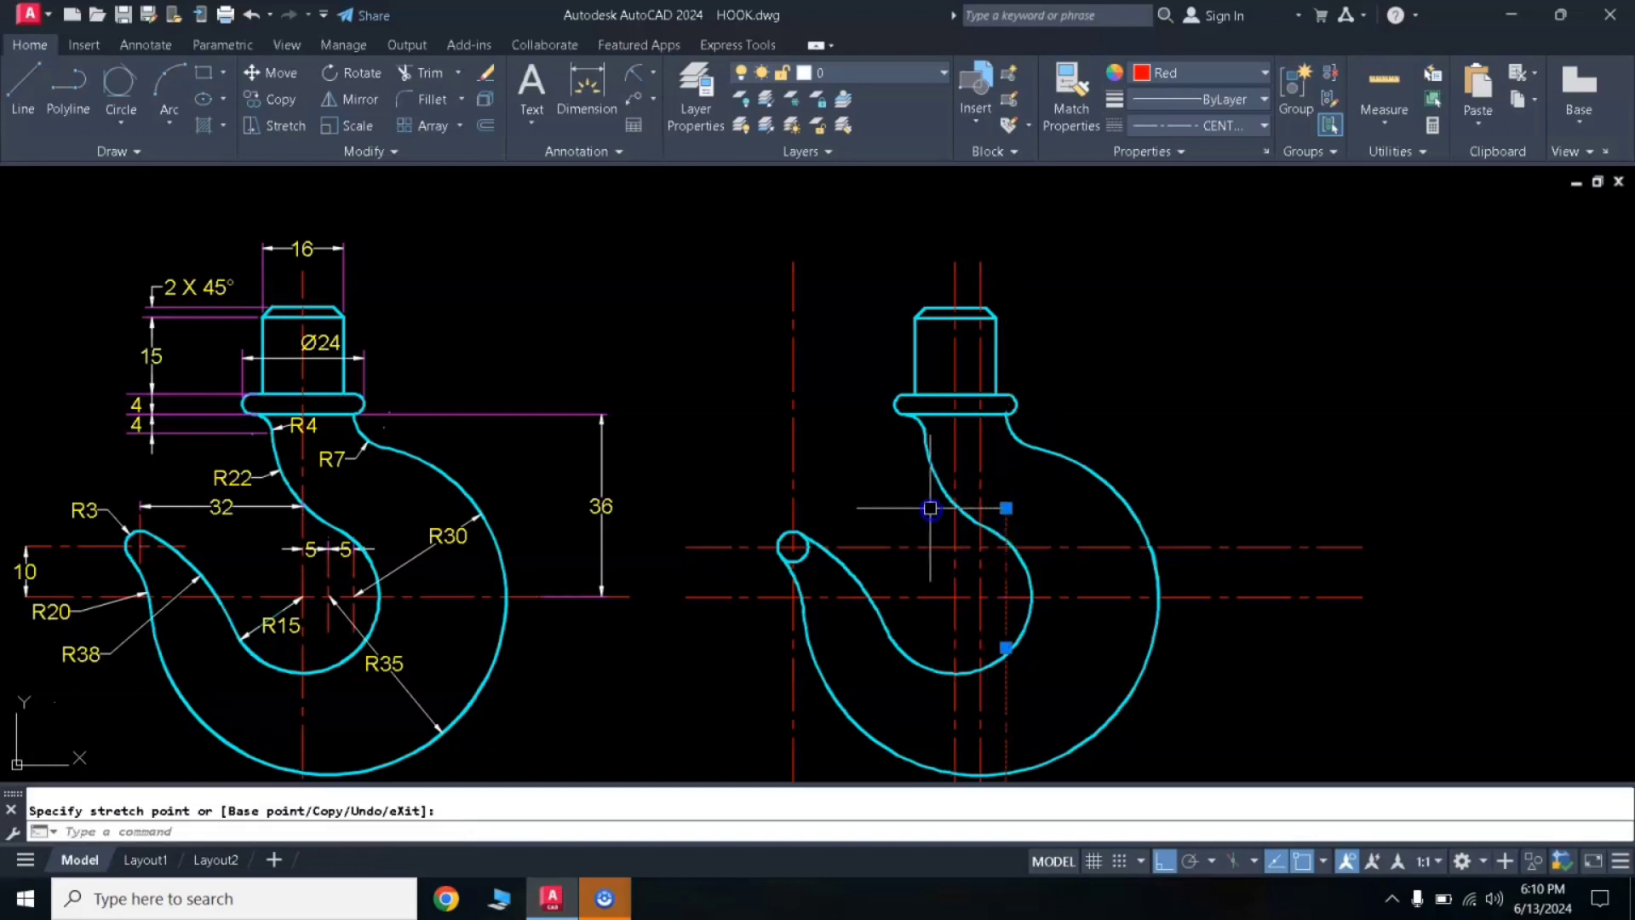
{"action": "left_click", "coordinate": [984, 271]}
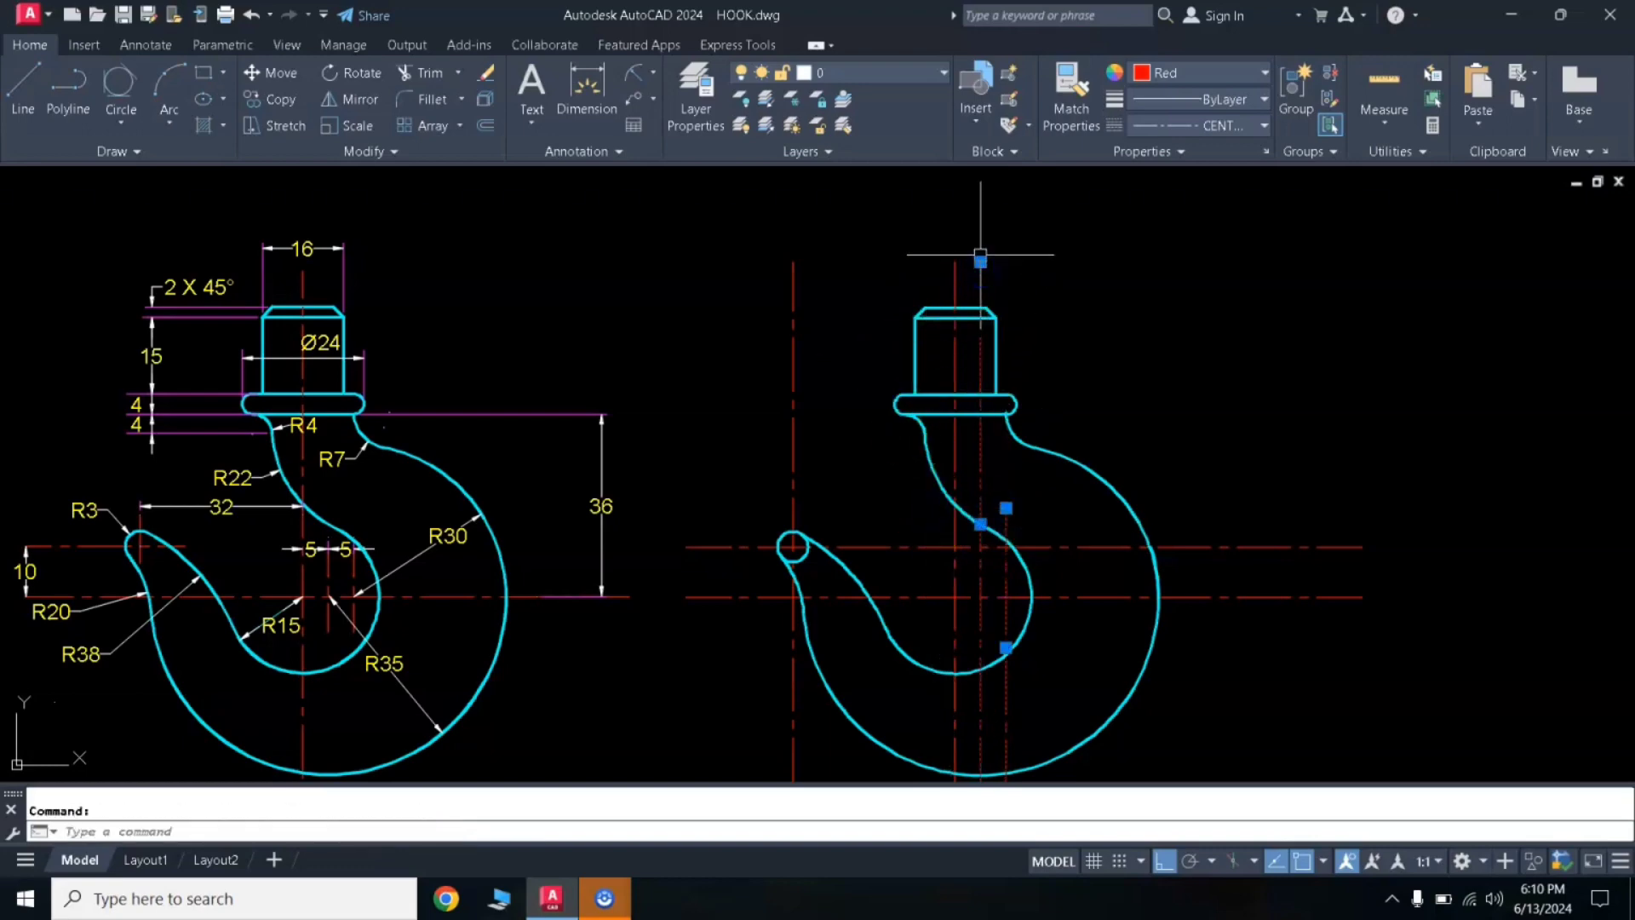
{"action": "left_click", "coordinate": [980, 262]}
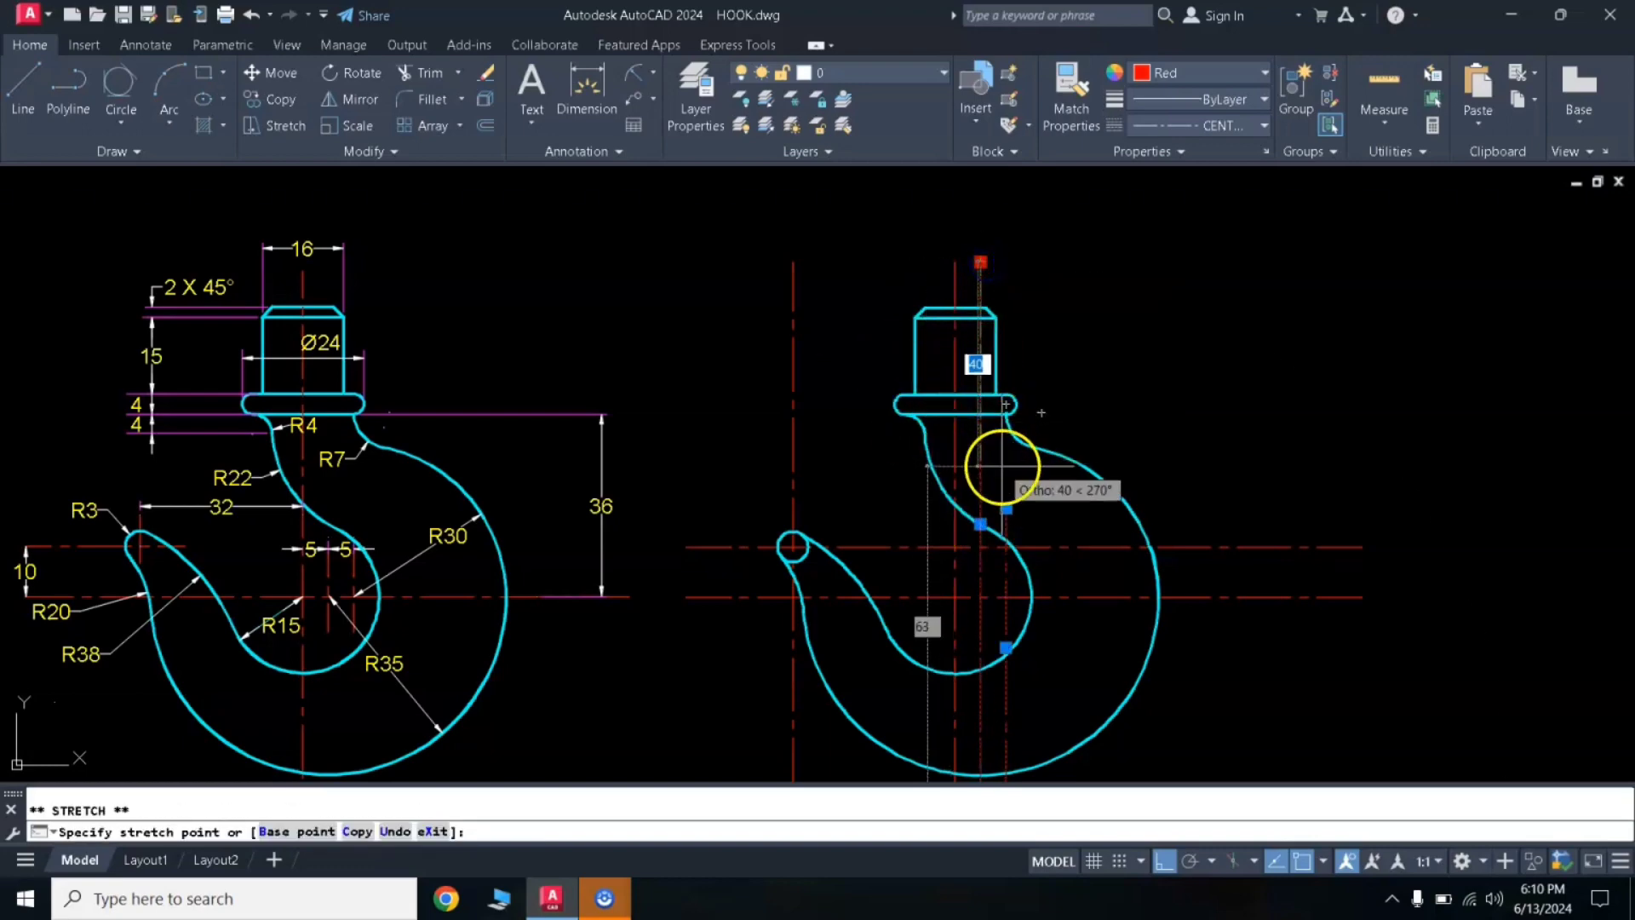
{"action": "key", "text": "Escape"}
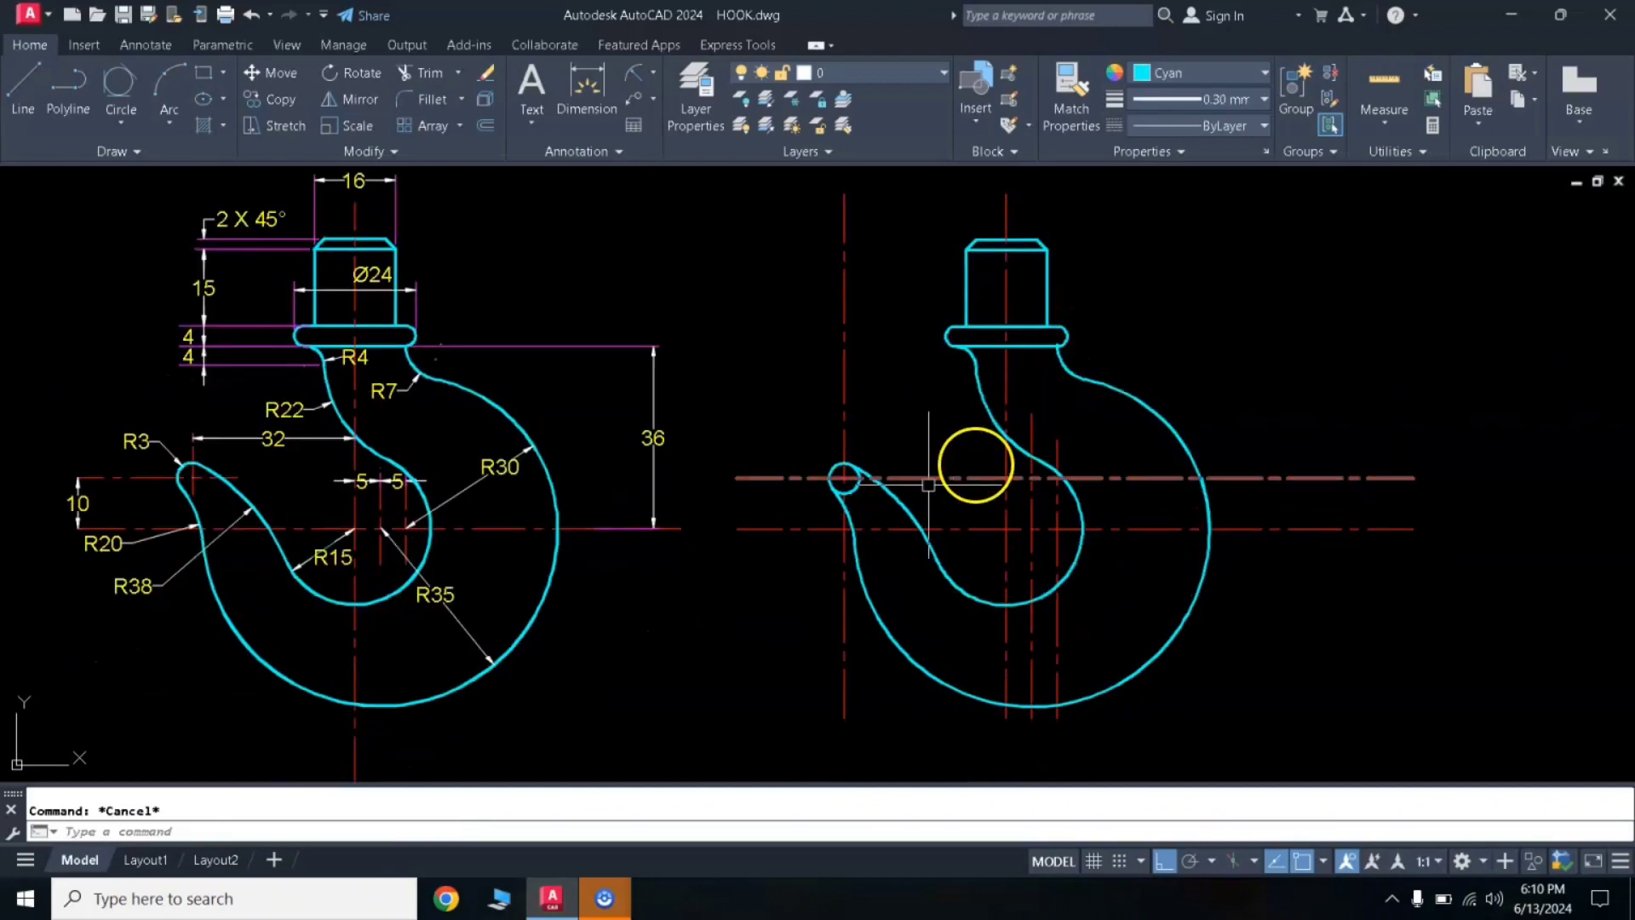
Trim the tip circle between the two arcs into a rounded hook point.
{"action": "scroll", "coordinate": [851, 478], "scroll_direction": "up", "scroll_amount": 3}
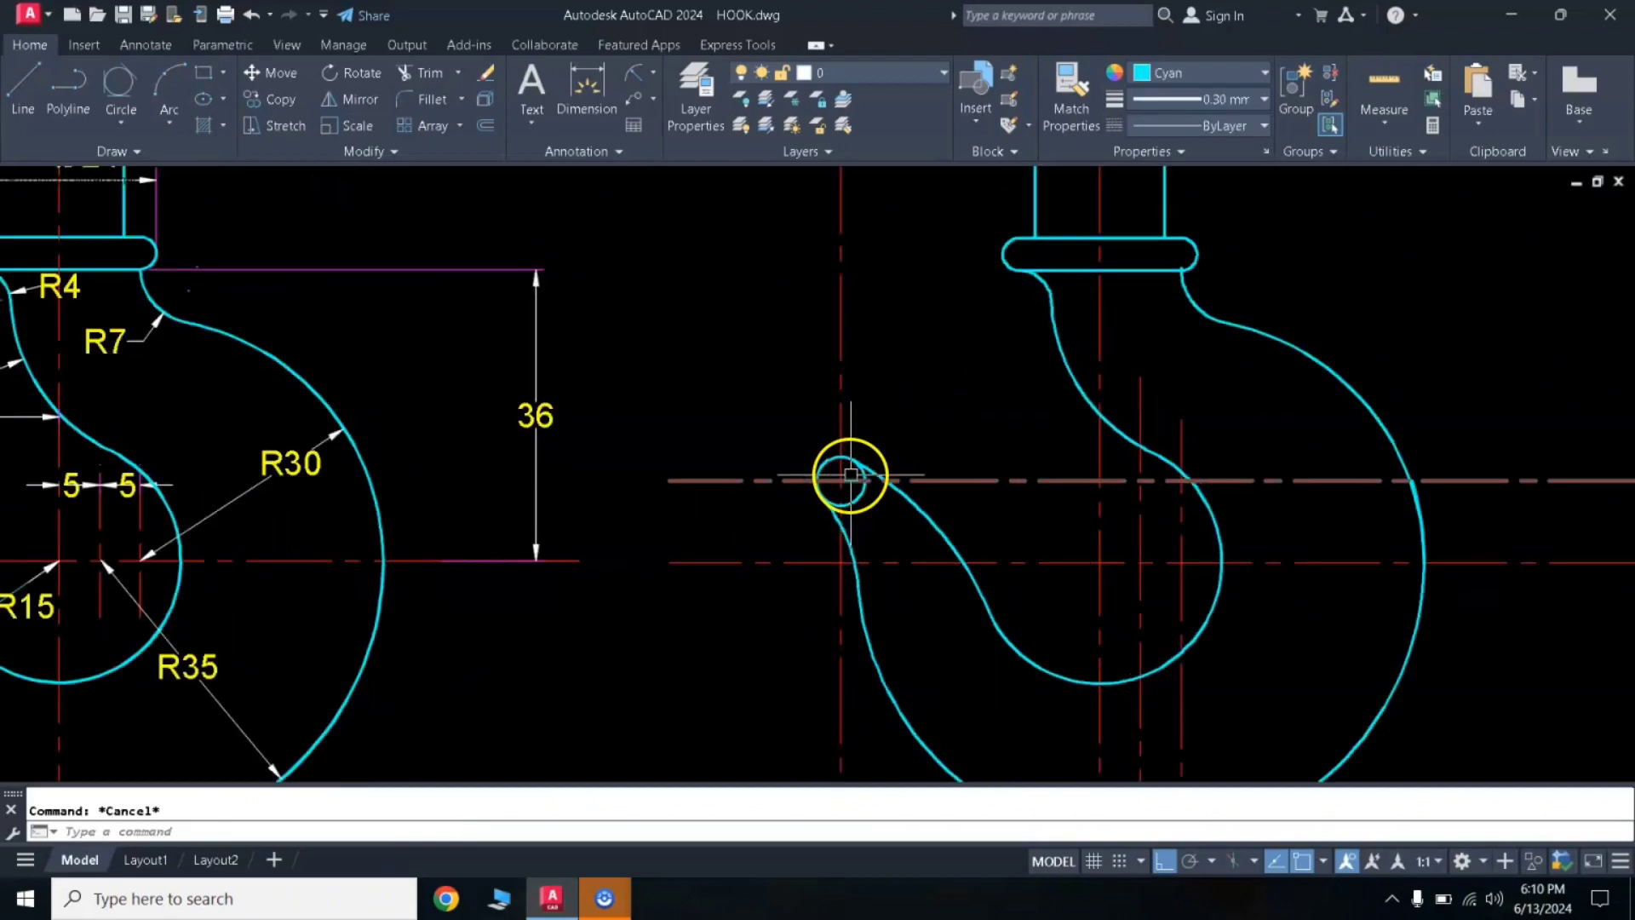
{"action": "scroll", "coordinate": [866, 503], "scroll_direction": "up", "scroll_amount": 2}
{"action": "scroll", "coordinate": [867, 505], "scroll_direction": "up", "scroll_amount": 2}
{"action": "left_click", "coordinate": [891, 454]}
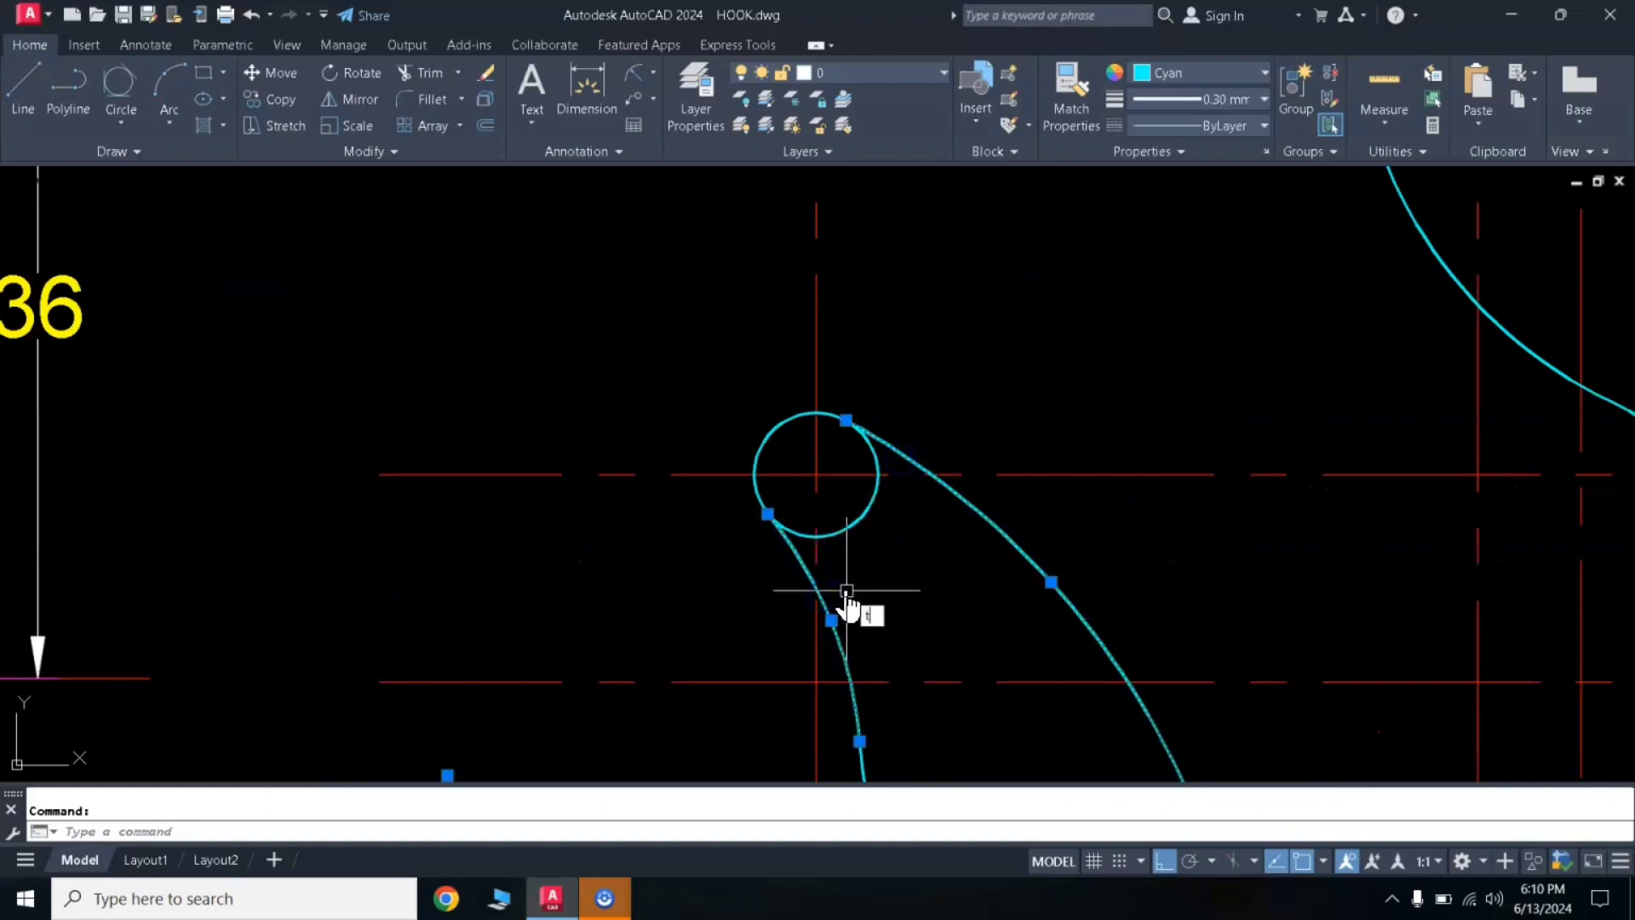
{"action": "type", "text": "tr"}
{"action": "key", "text": "Return"}
{"action": "left_click", "coordinate": [875, 505]}
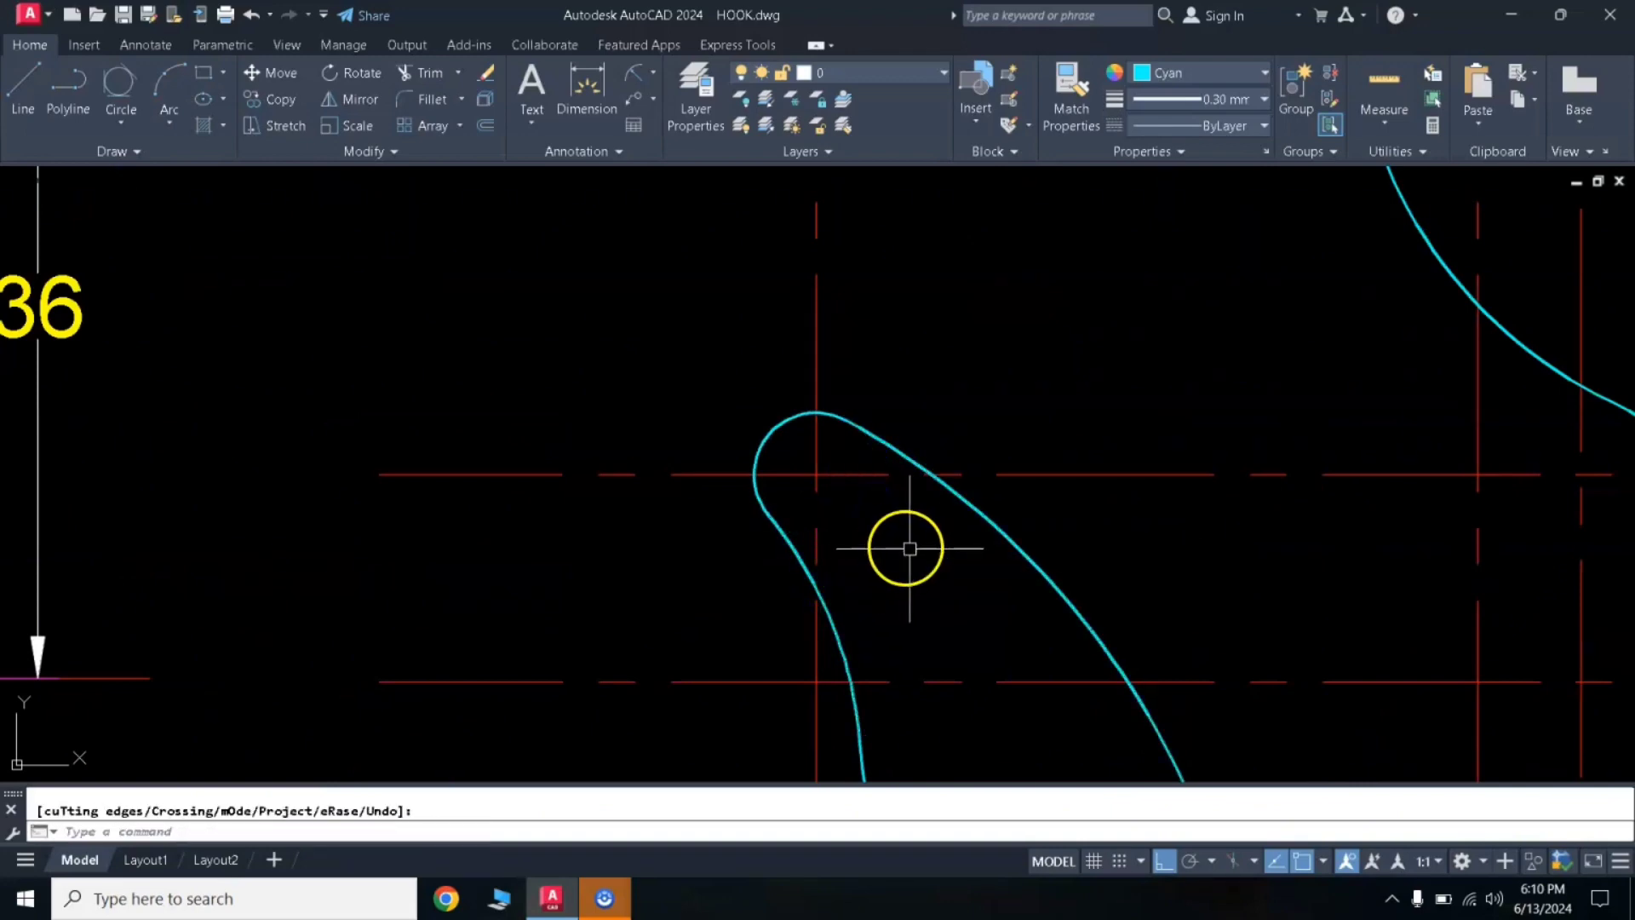
{"action": "scroll", "coordinate": [910, 548], "scroll_direction": "down", "scroll_amount": 6}
{"action": "middle_click_drag", "start_coordinate": [993, 493], "coordinate": [1002, 457]}
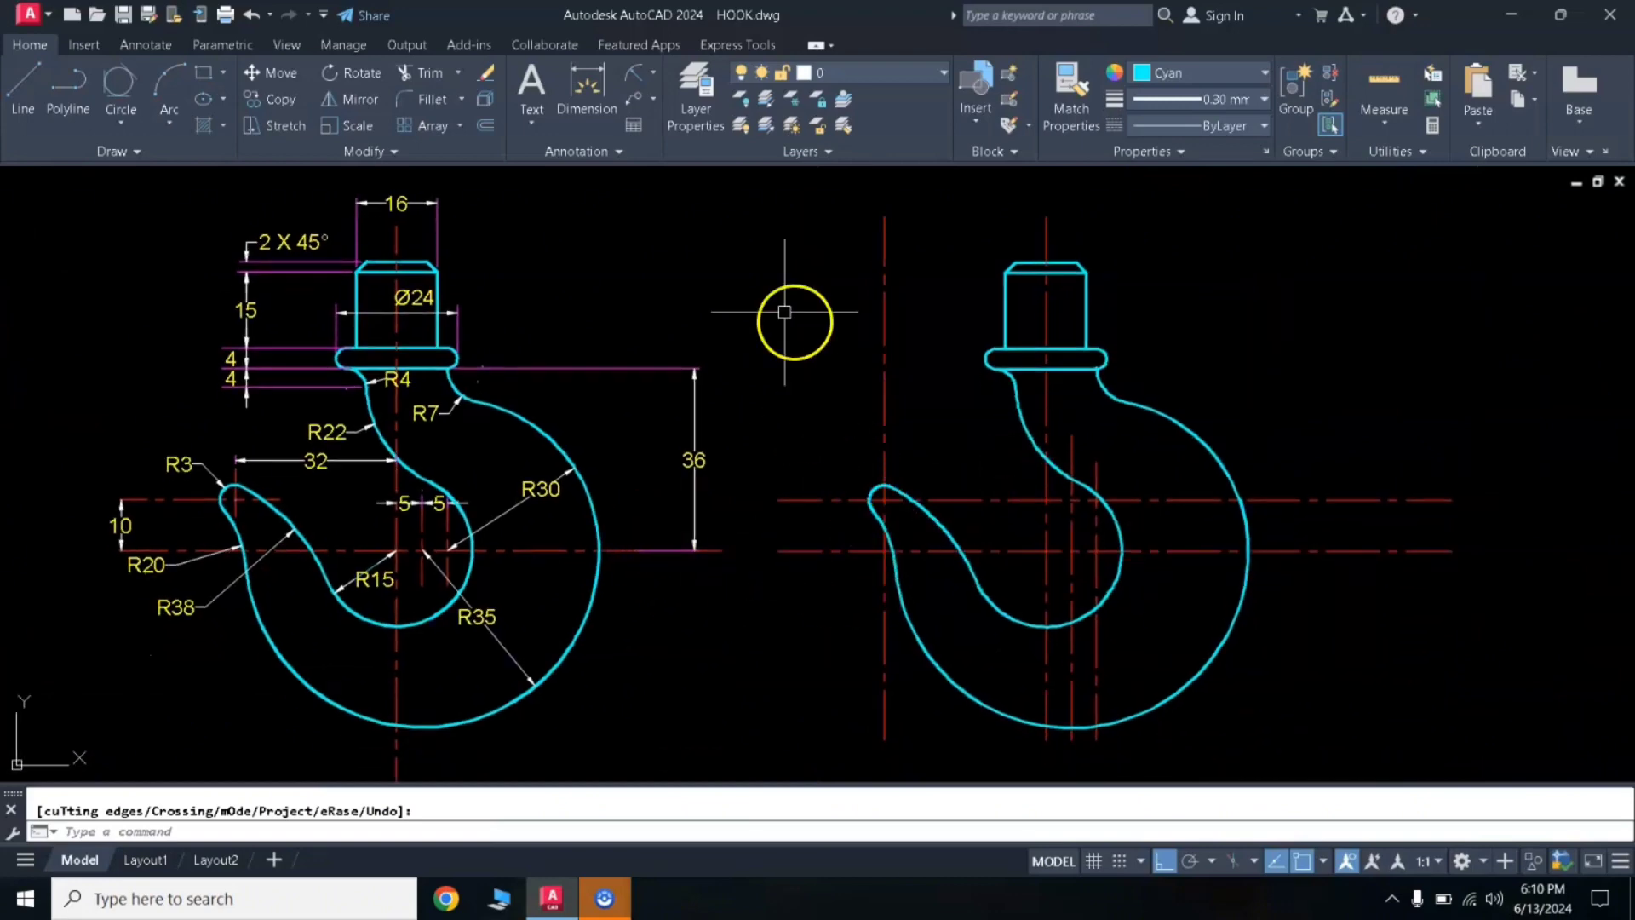
{"action": "left_click", "coordinate": [636, 78]}
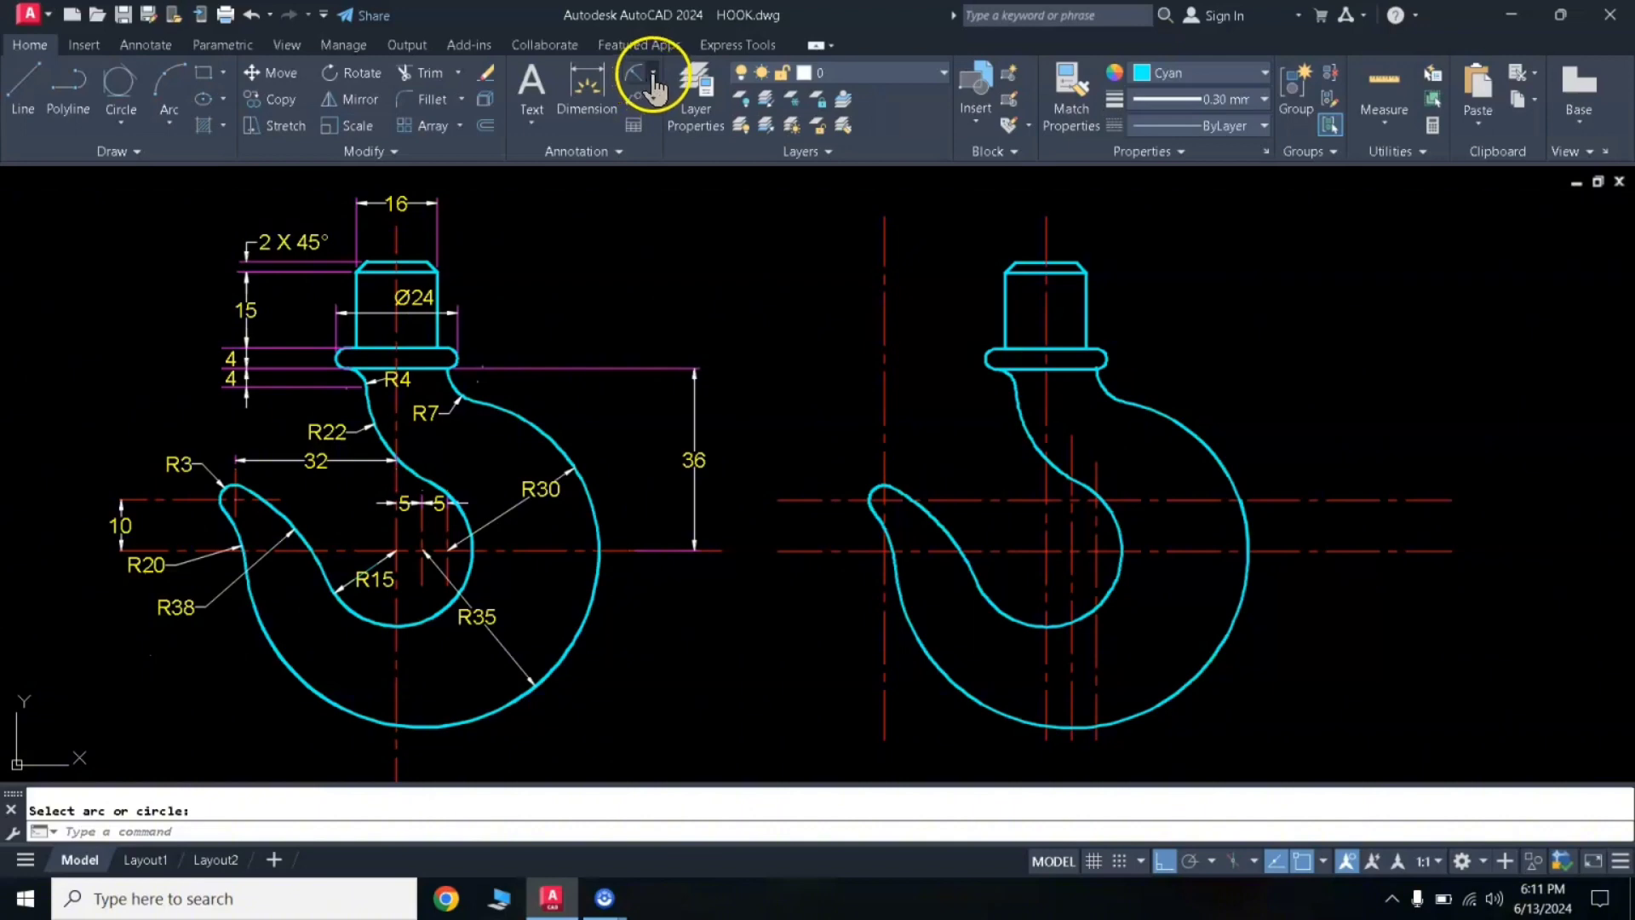
Add radius dimensions R7, R30 and R35 to the fillet and outer arcs.
{"action": "left_click", "coordinate": [653, 77]}
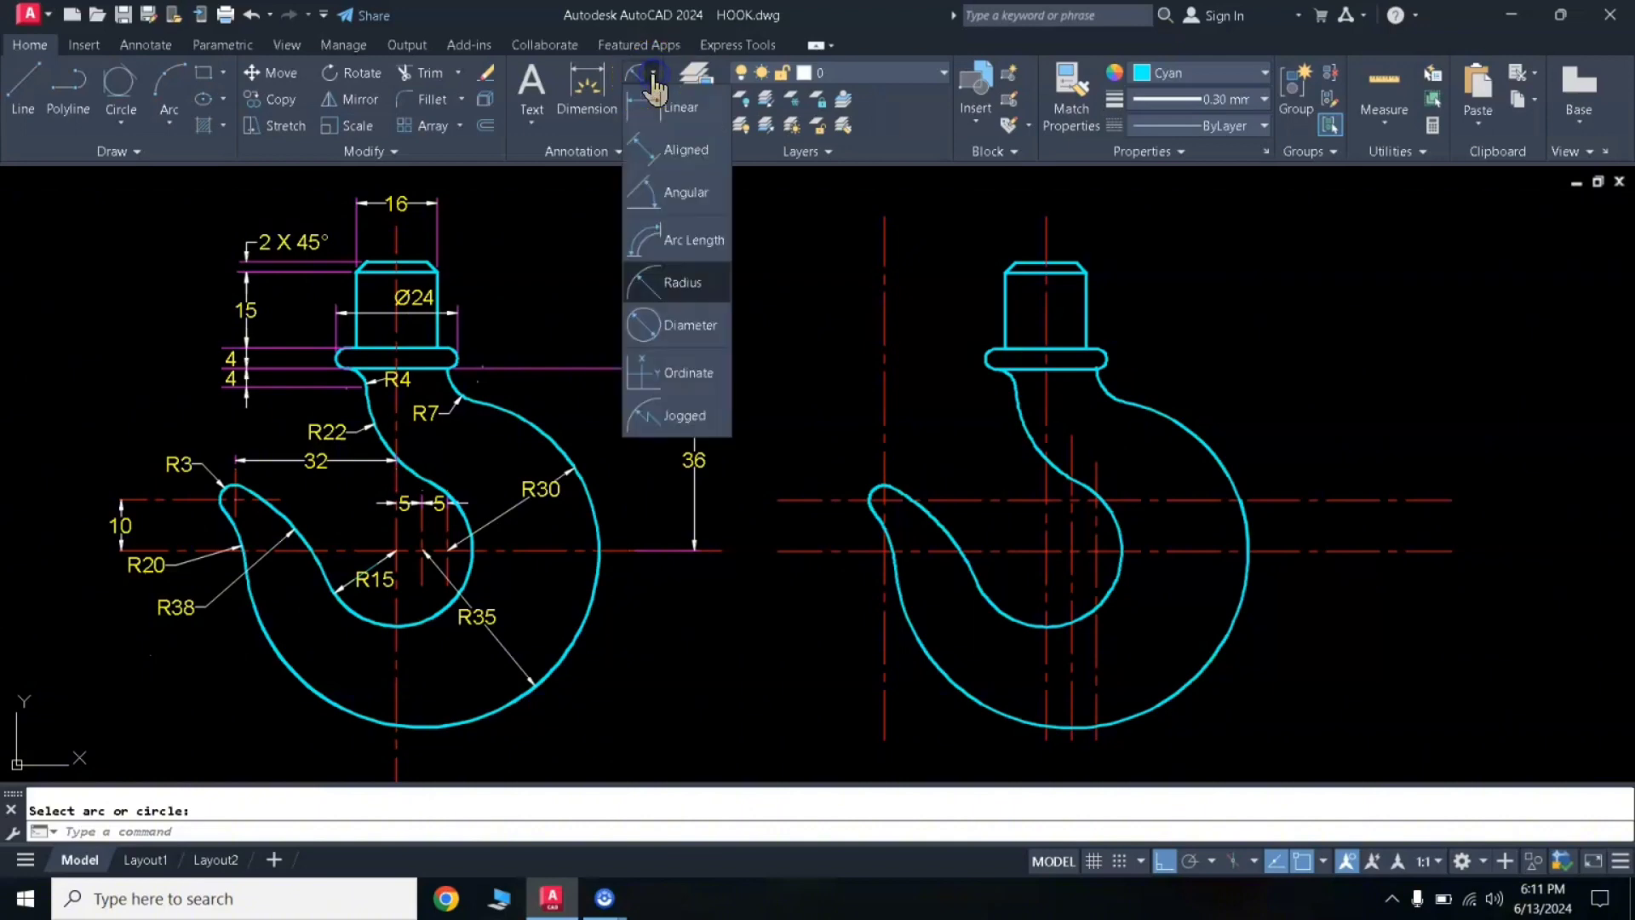
{"action": "left_click", "coordinate": [665, 290]}
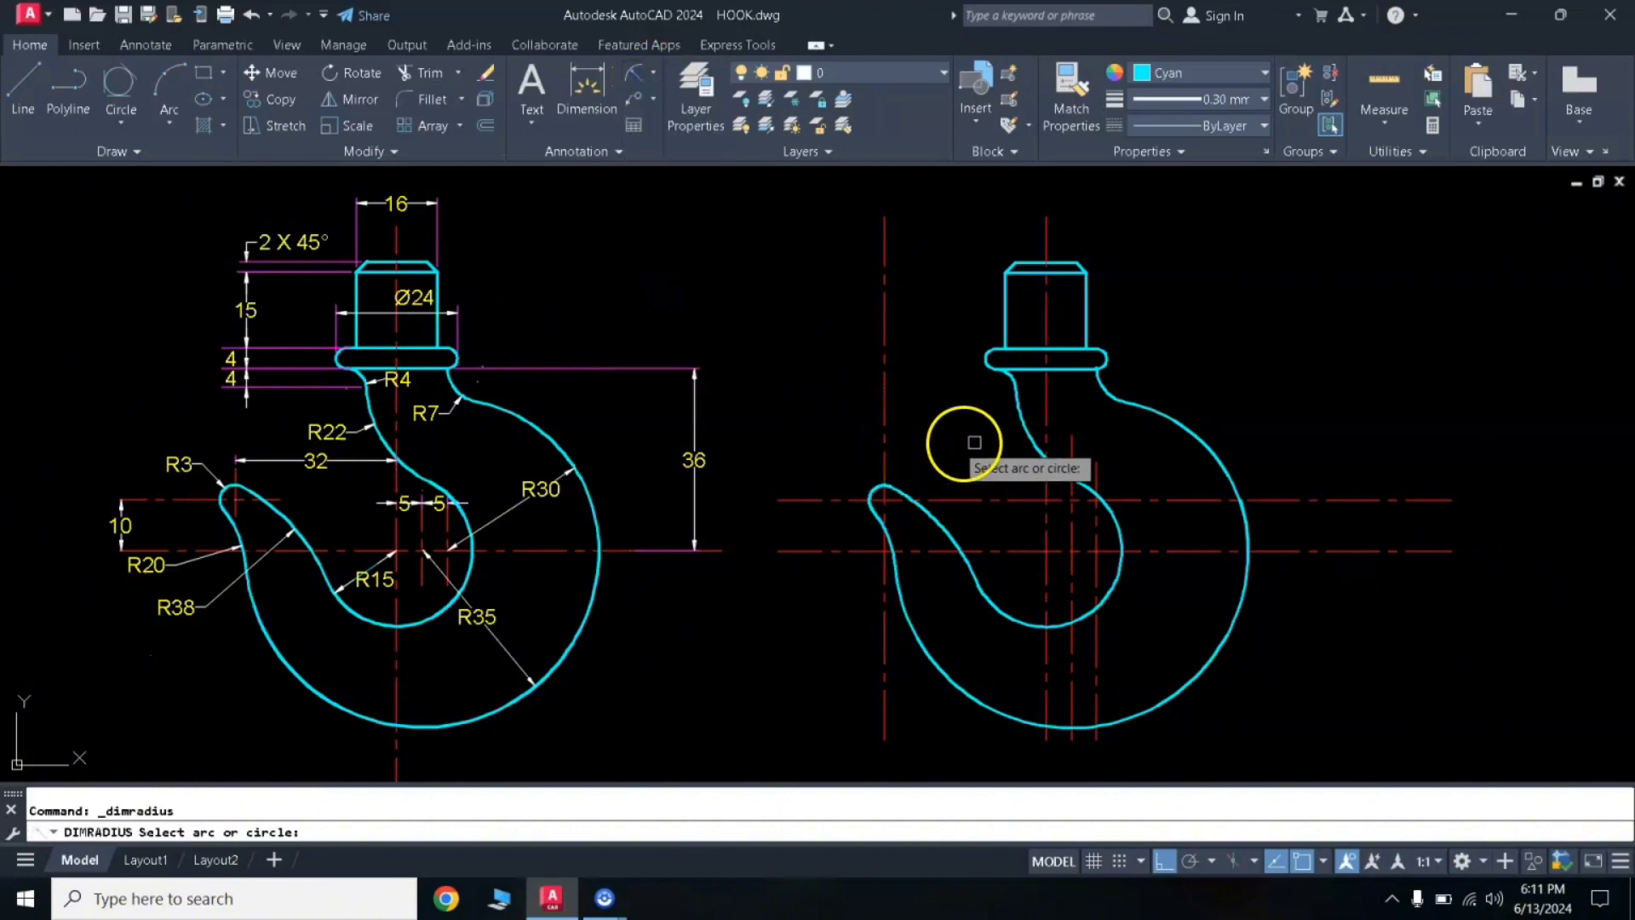
{"action": "left_click", "coordinate": [1105, 381]}
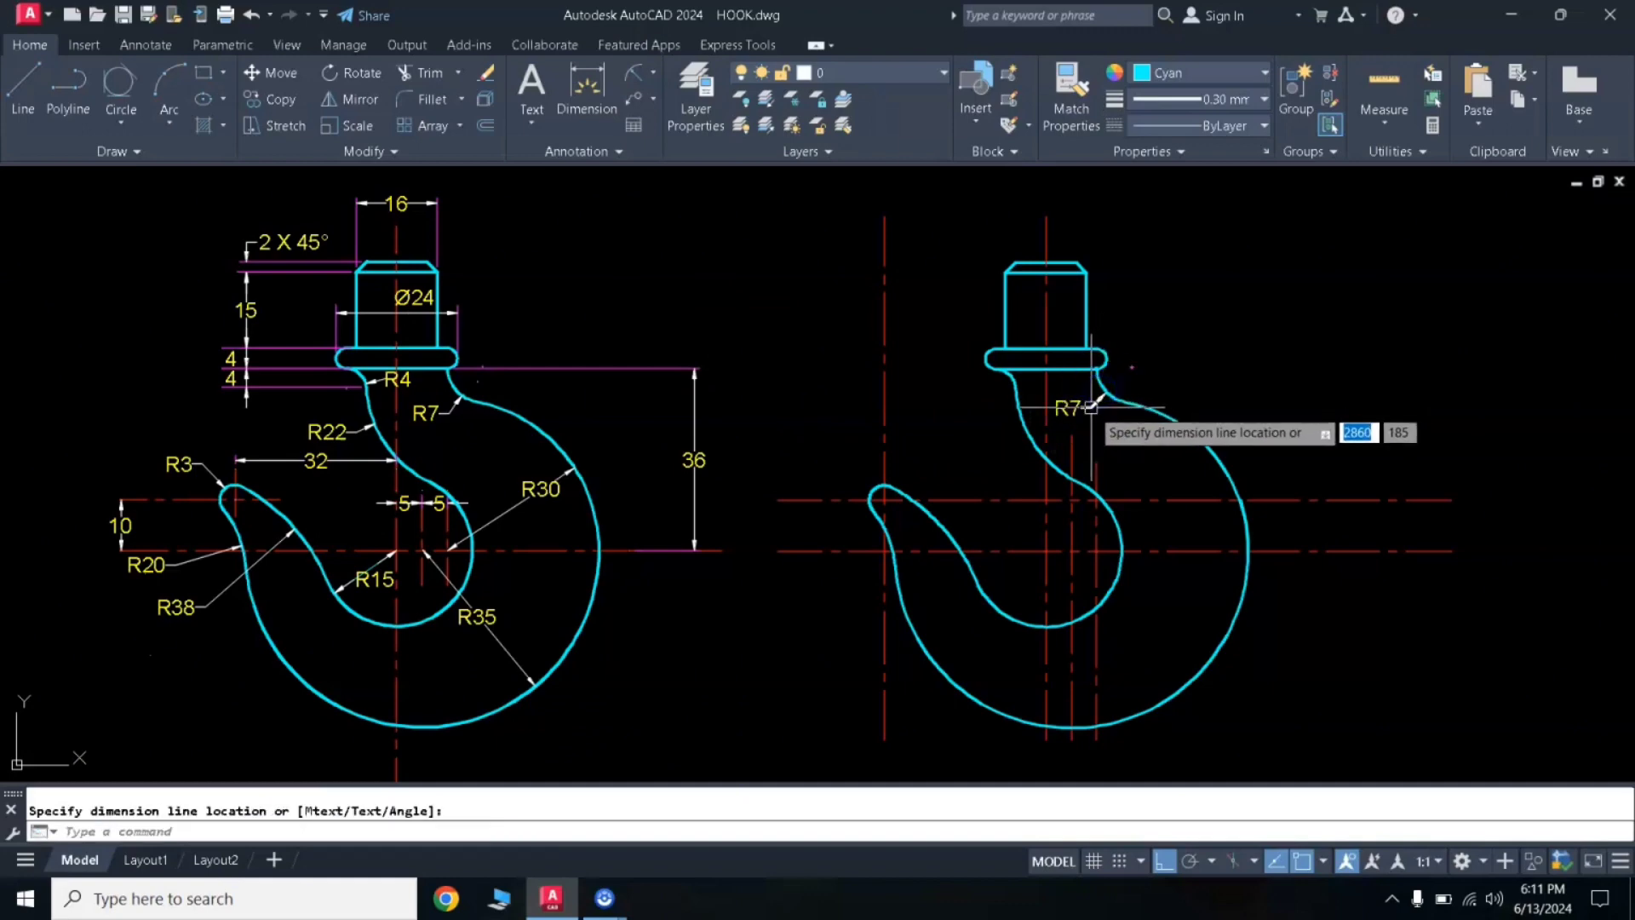
{"action": "left_click", "coordinate": [1091, 408]}
{"action": "left_click", "coordinate": [424, 414]}
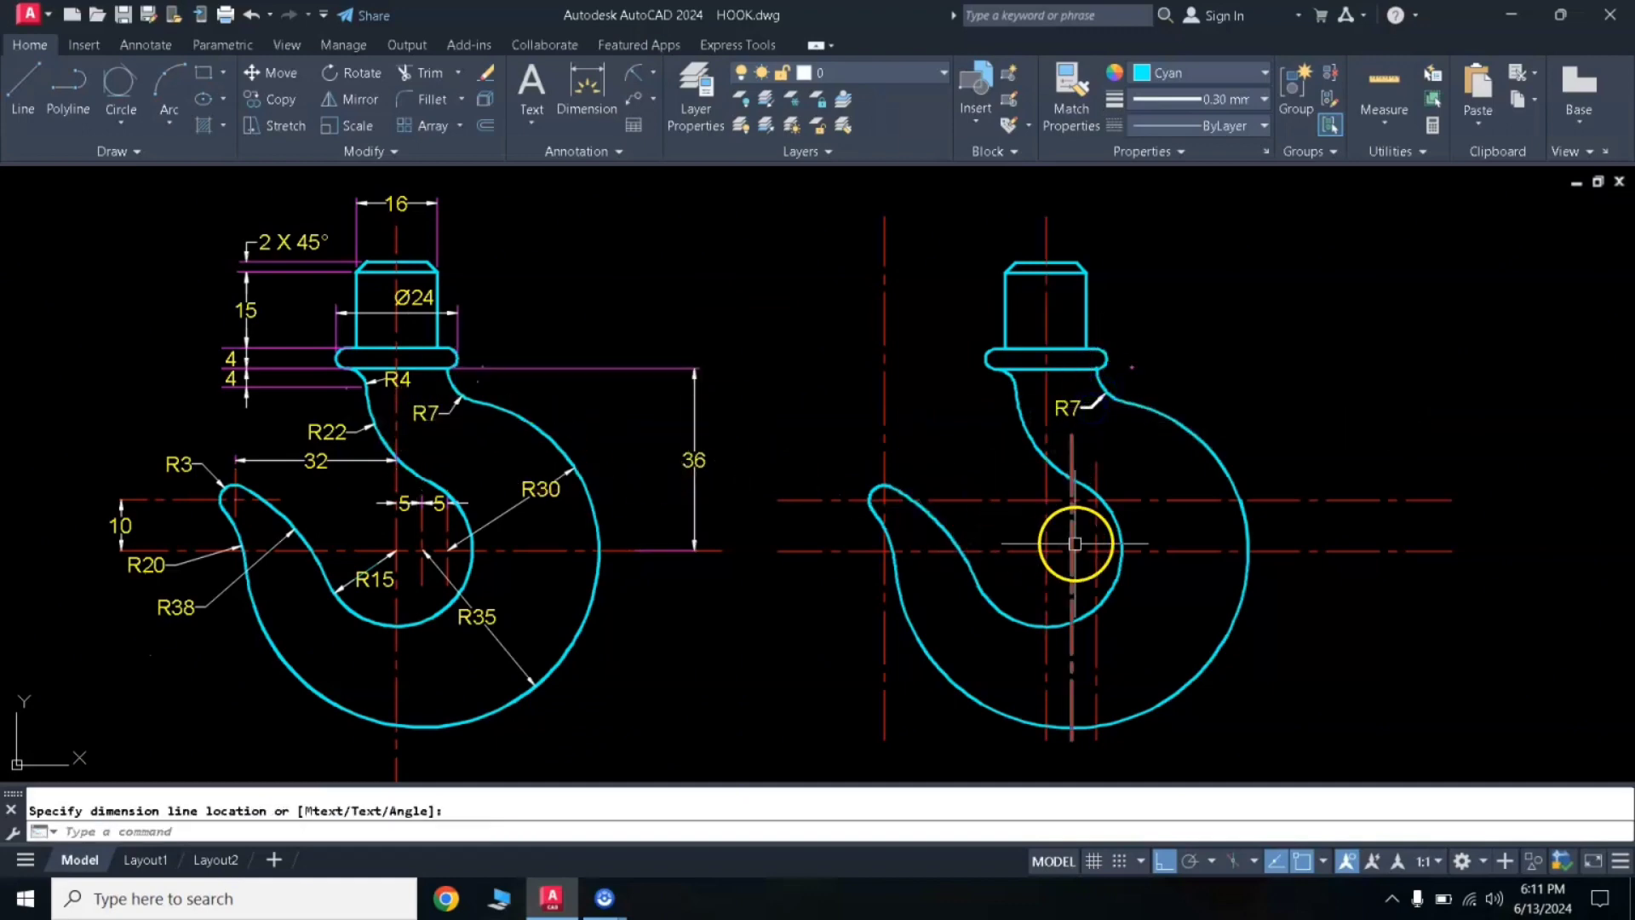
{"action": "key", "text": "Return"}
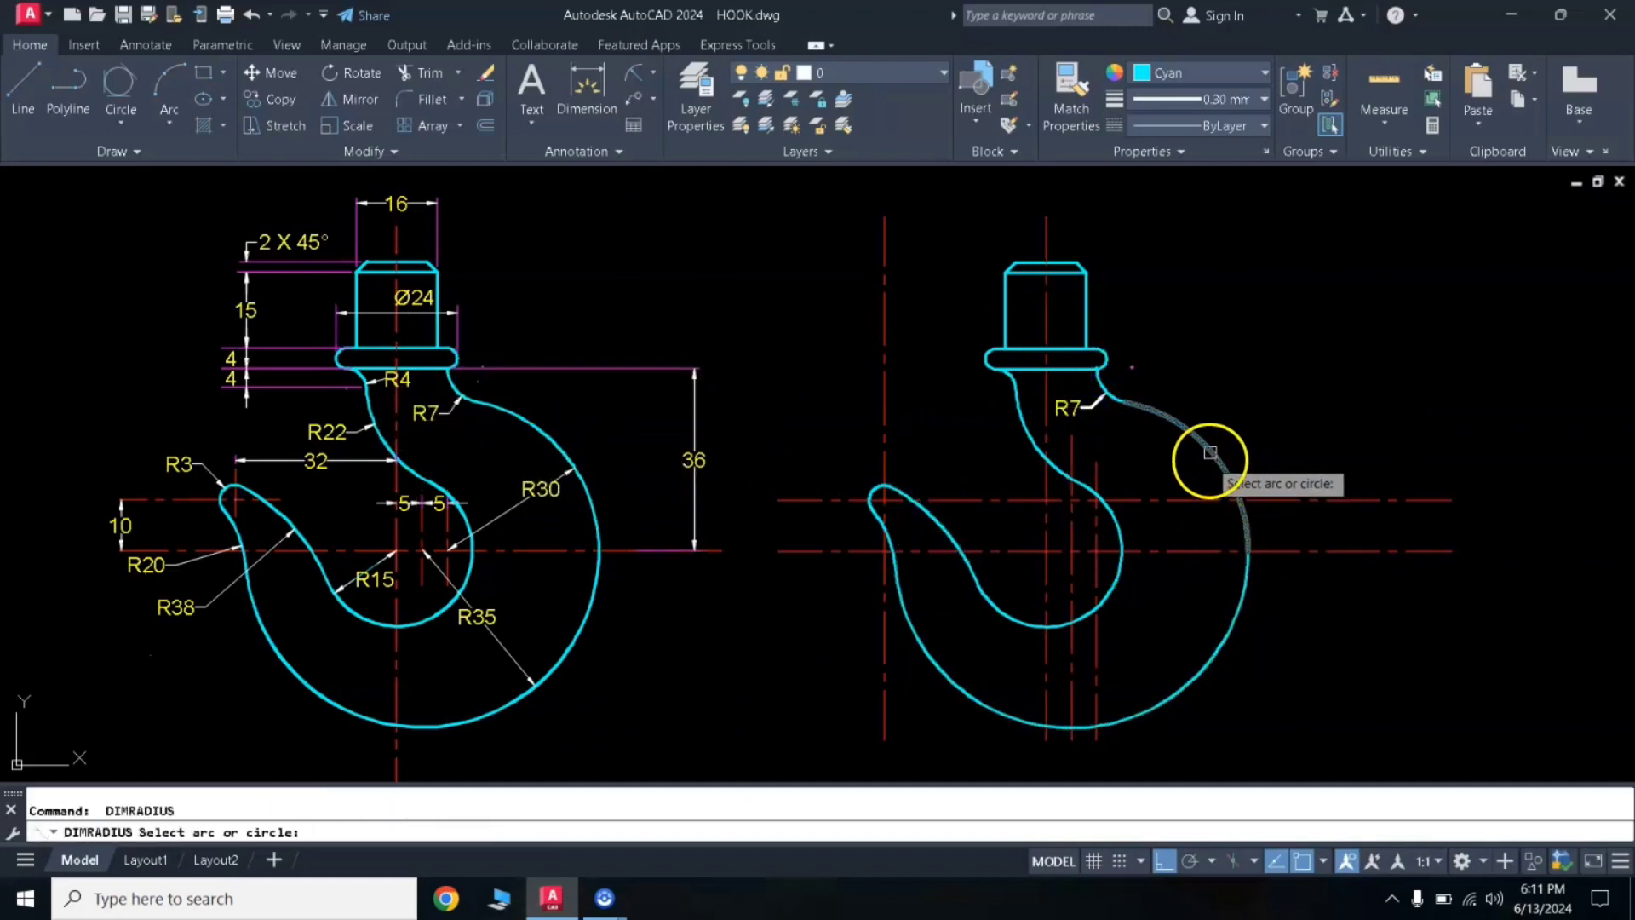
{"action": "left_click", "coordinate": [1211, 454]}
{"action": "left_click", "coordinate": [1167, 466]}
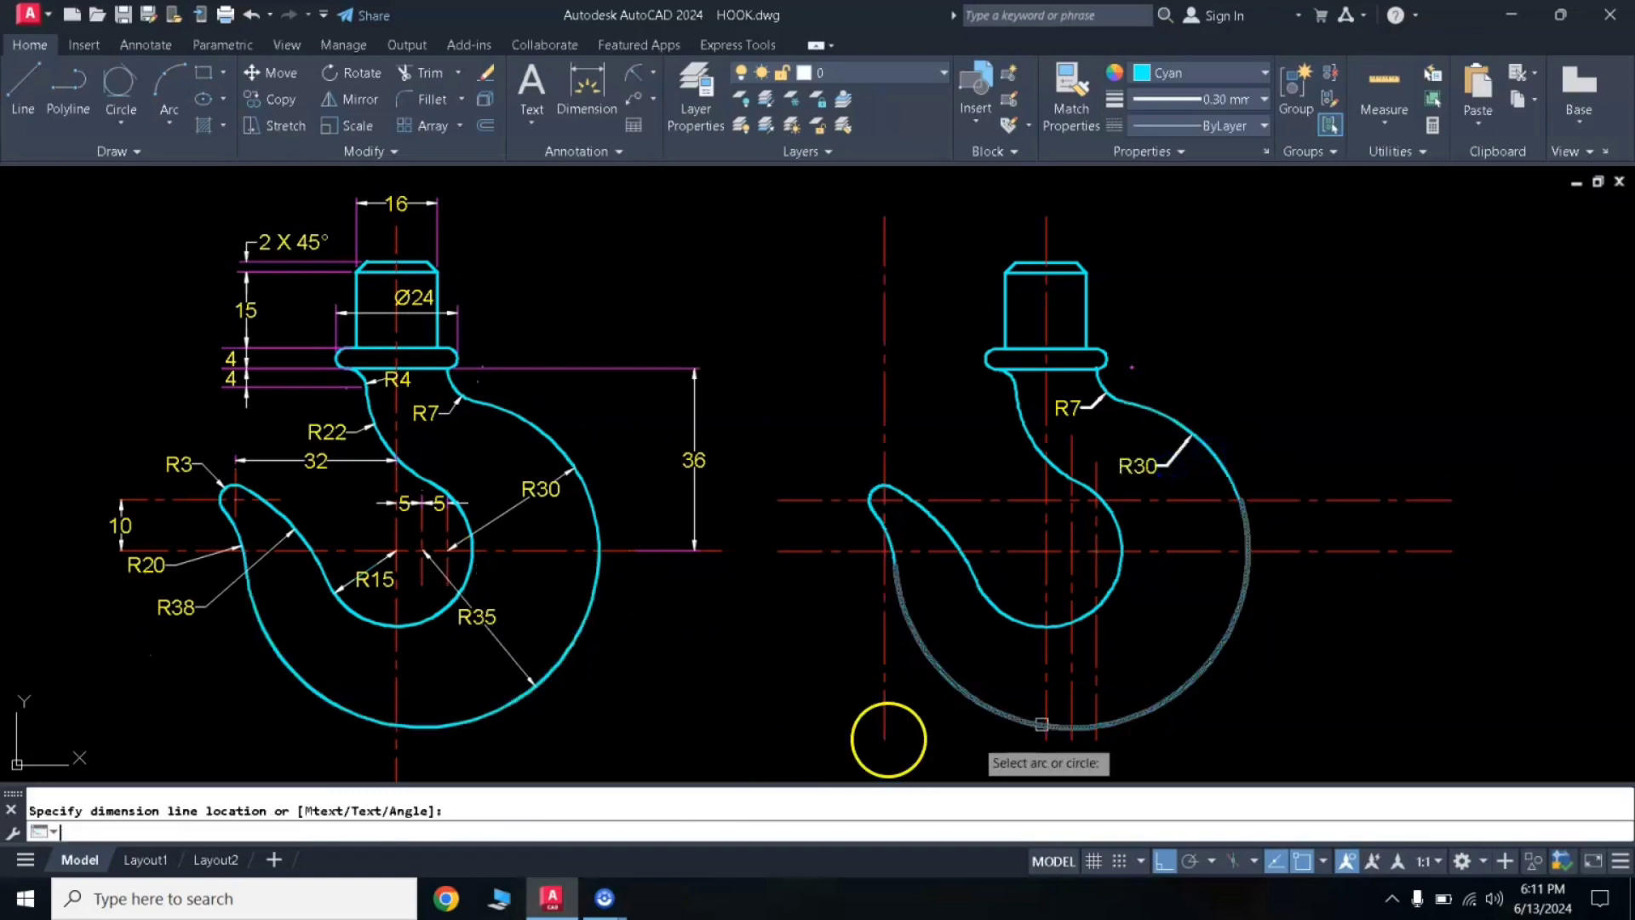
{"action": "key", "text": "Return"}
{"action": "left_click", "coordinate": [1181, 689]}
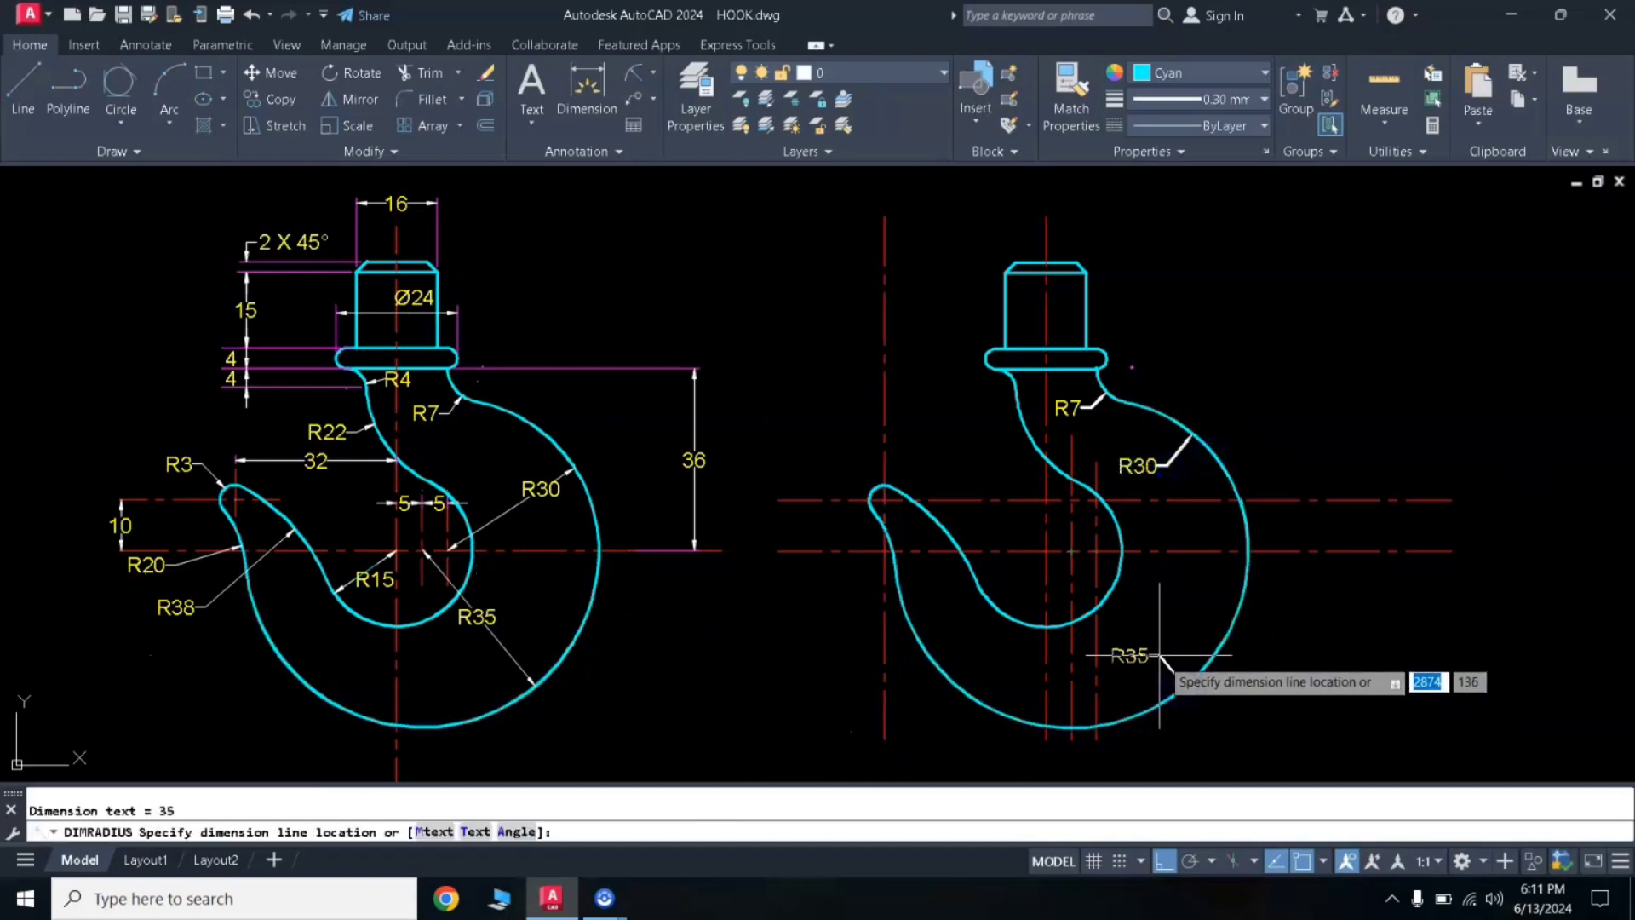
{"action": "left_click", "coordinate": [1154, 655]}
{"action": "key", "text": "Return"}
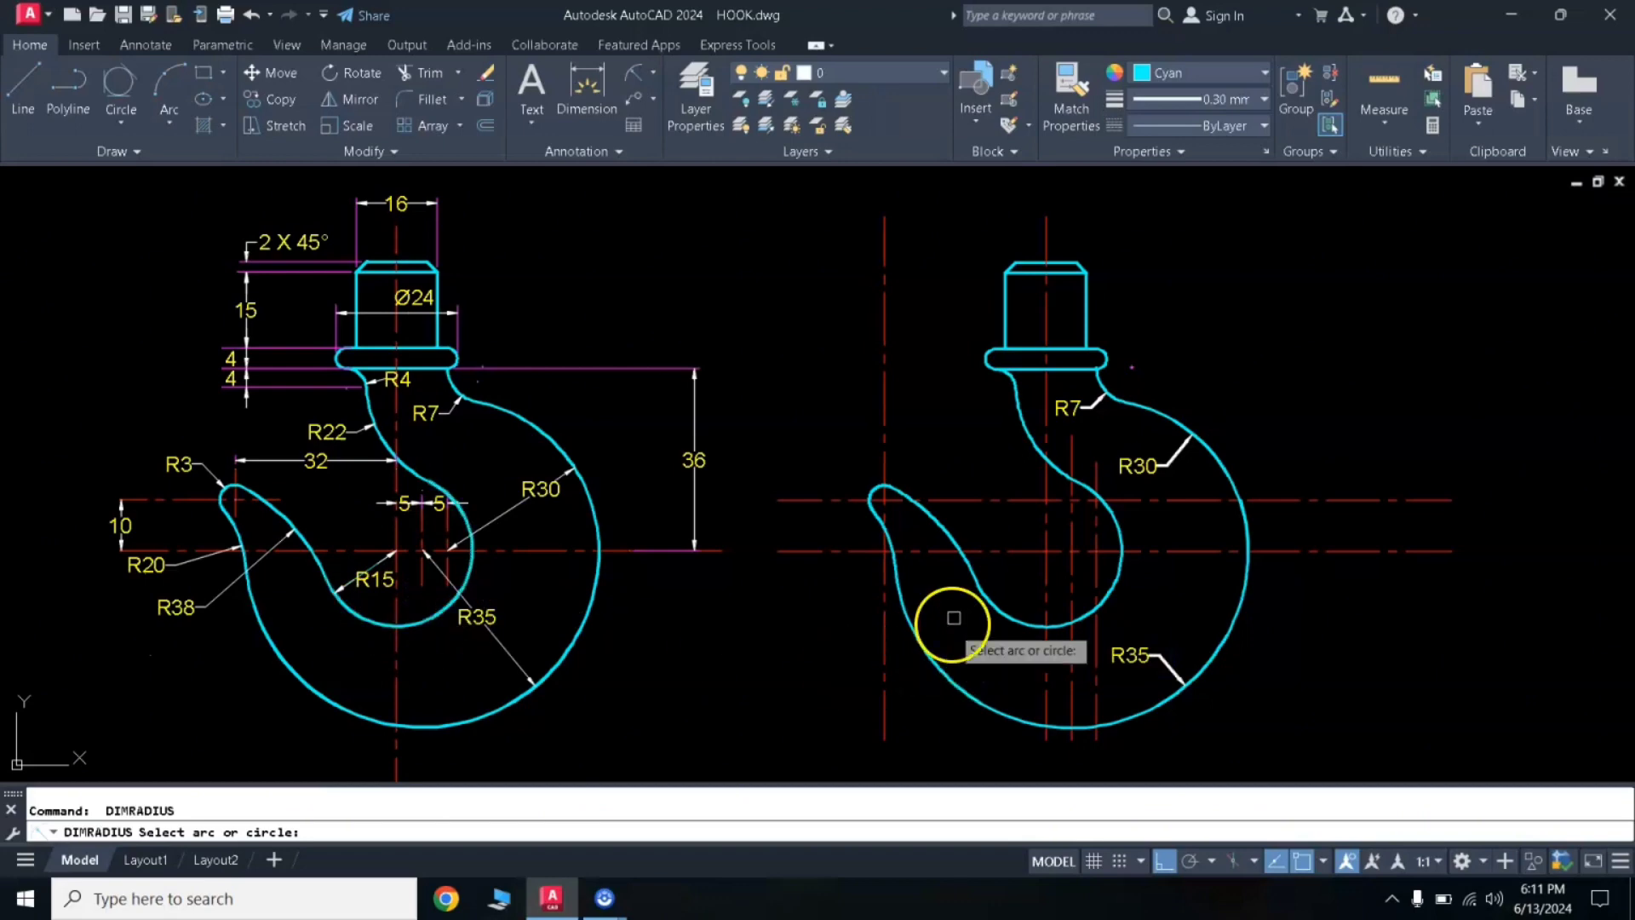
Add radius dimensions R15, R38, R20, R3 and R22 to the inner, tip and neck arcs.
{"action": "left_click", "coordinate": [994, 604]}
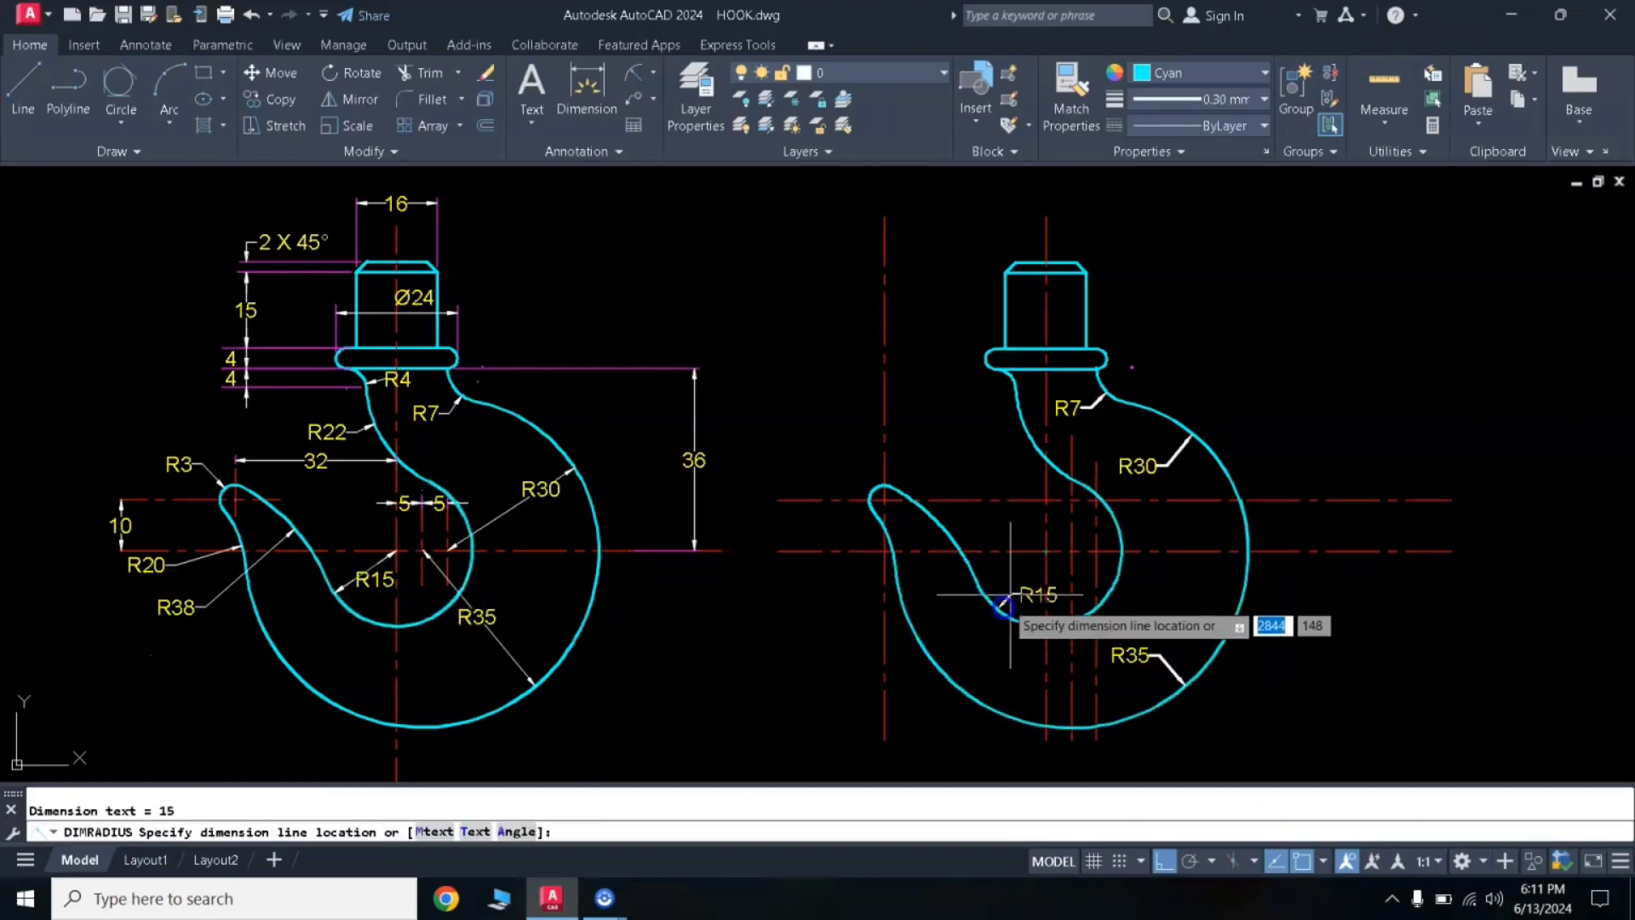
{"action": "key", "text": "Return"}
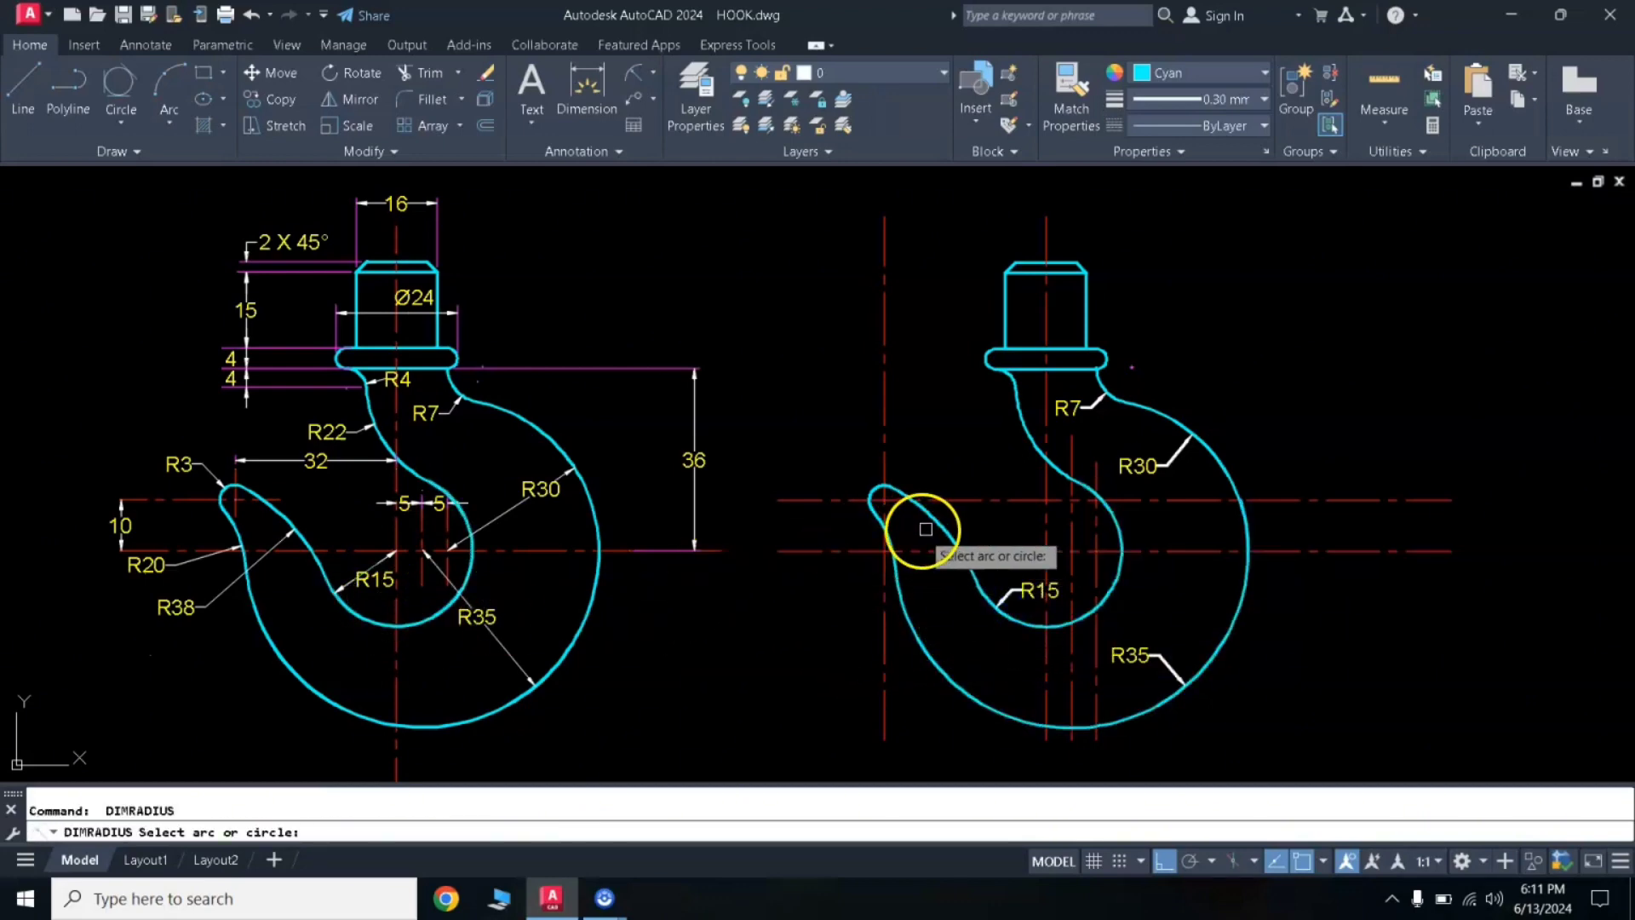
{"action": "left_click", "coordinate": [920, 516]}
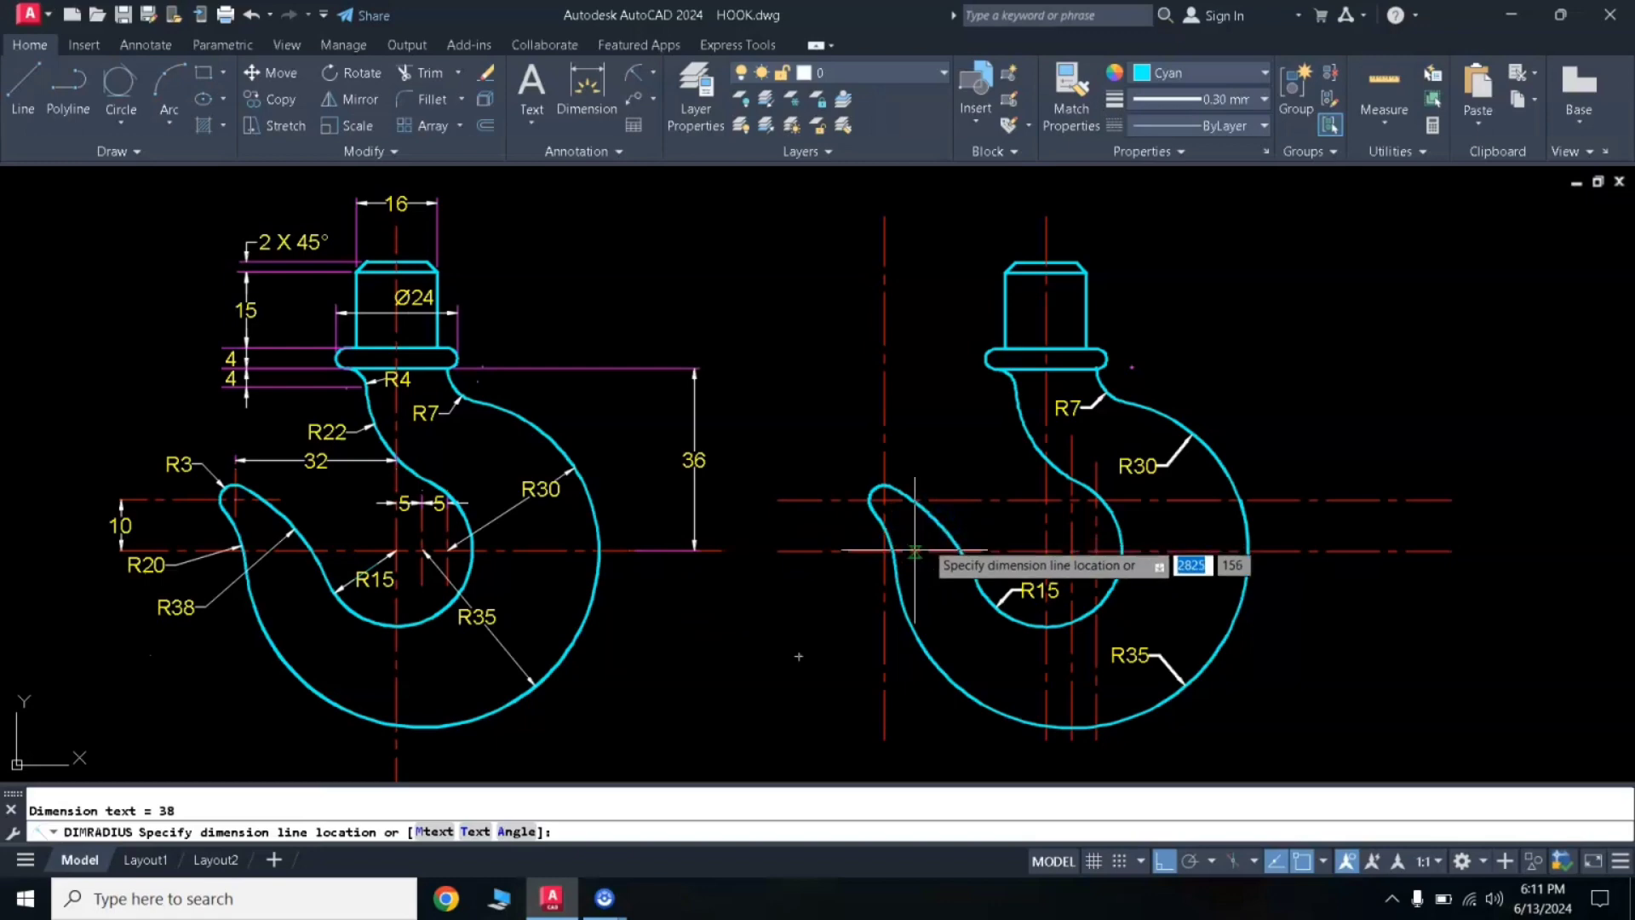
{"action": "left_click", "coordinate": [860, 605]}
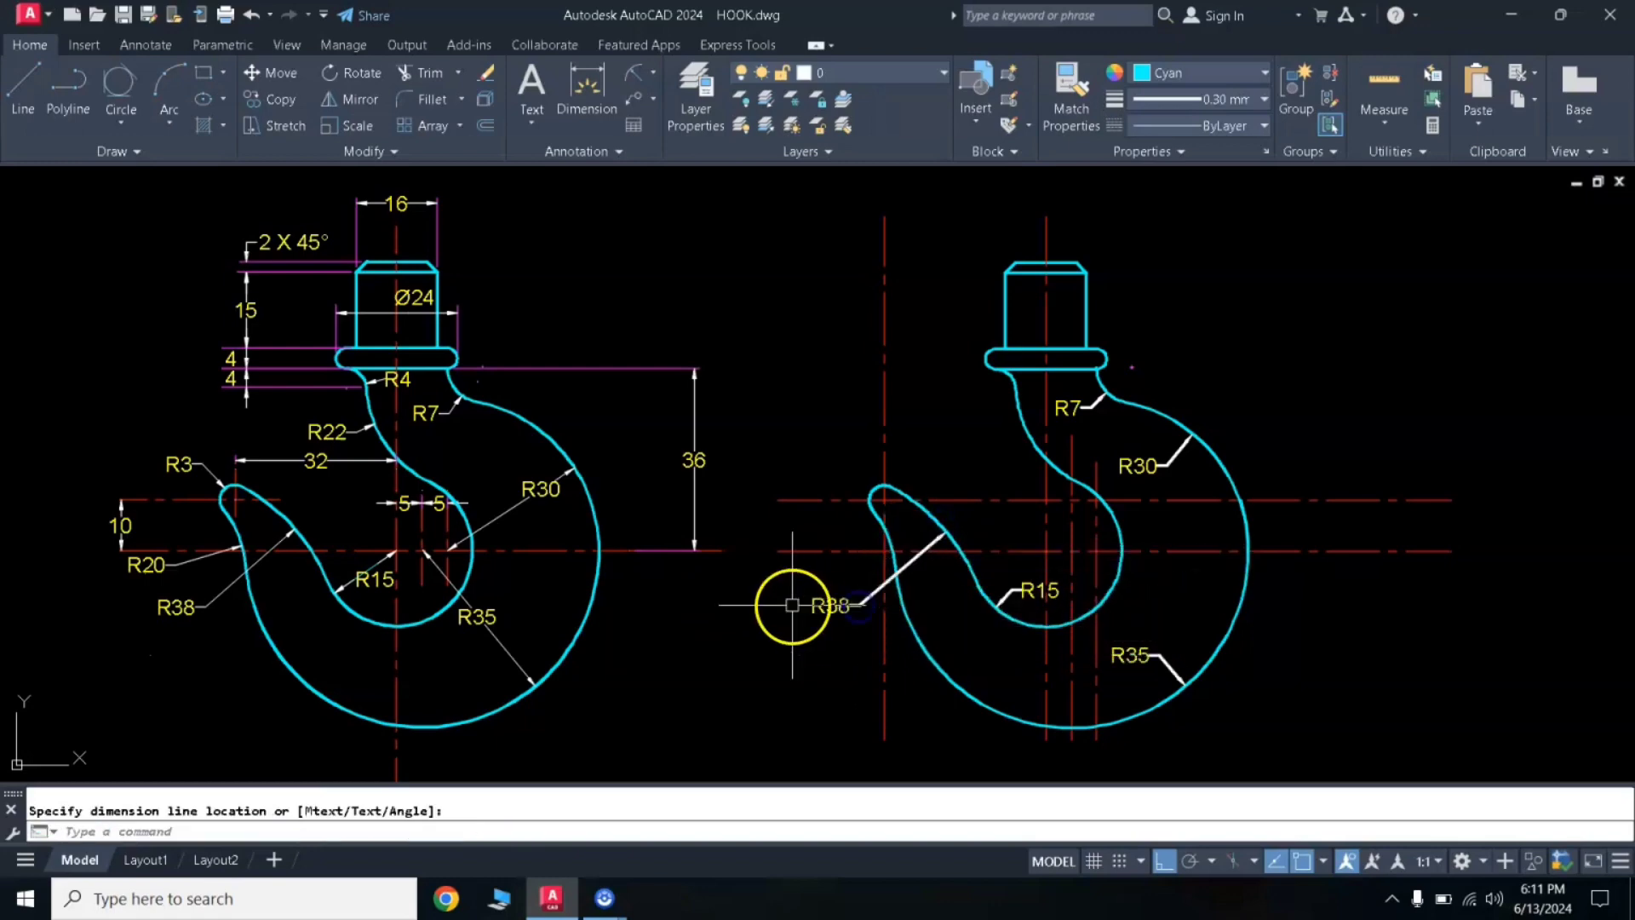
{"action": "key", "text": "Return"}
{"action": "left_click", "coordinate": [893, 545]}
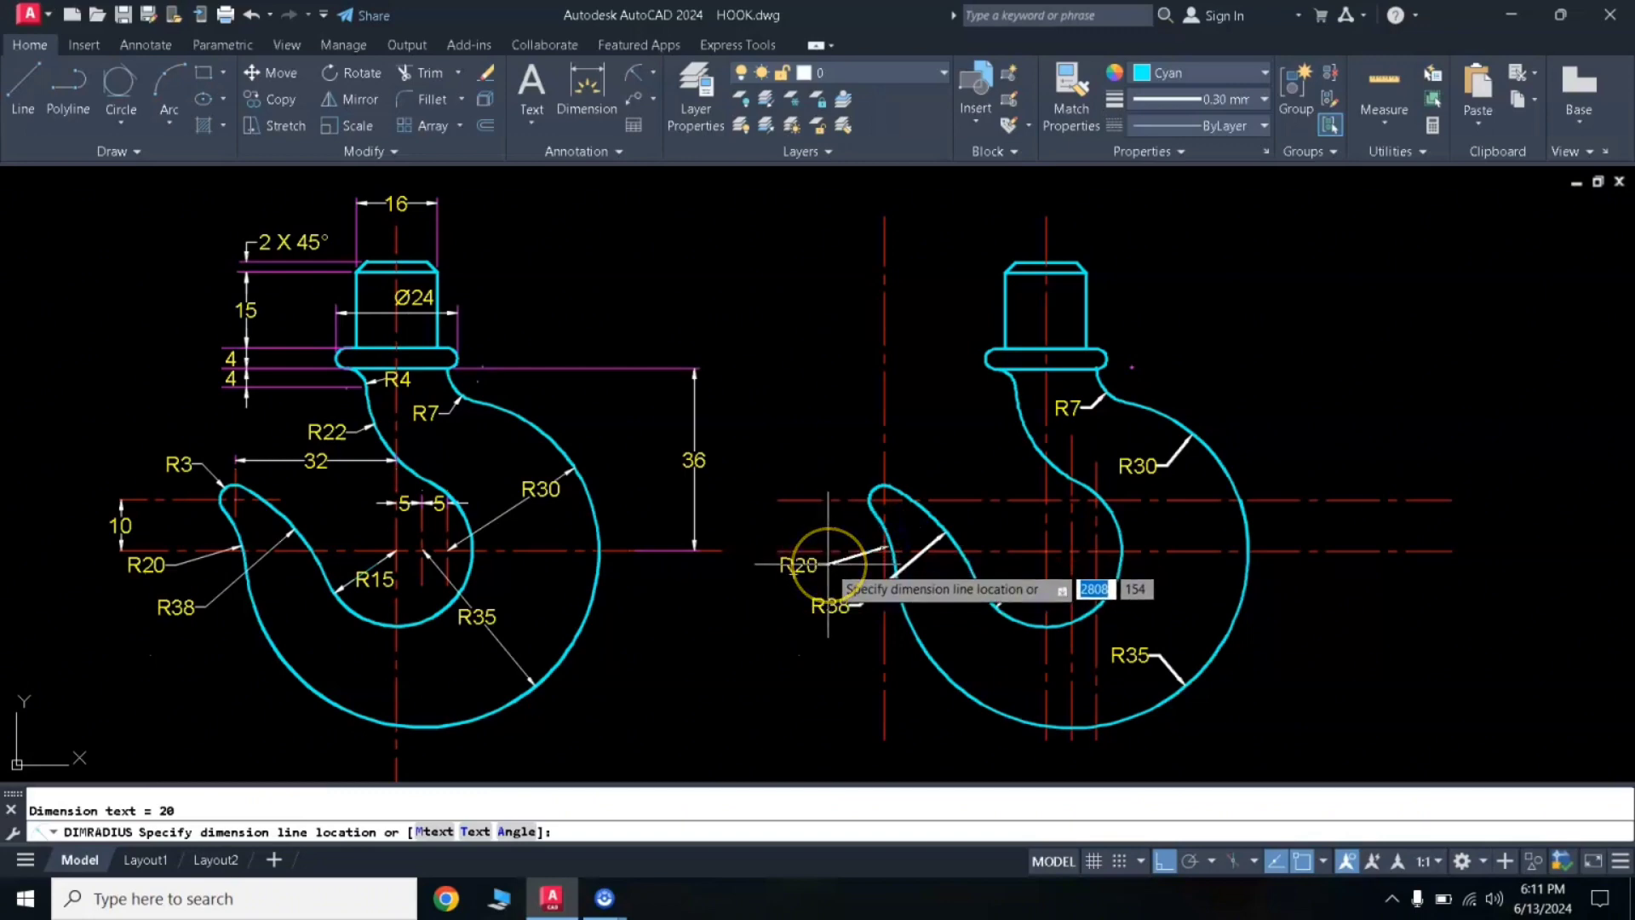
{"action": "left_click", "coordinate": [828, 564]}
{"action": "key", "text": "Return"}
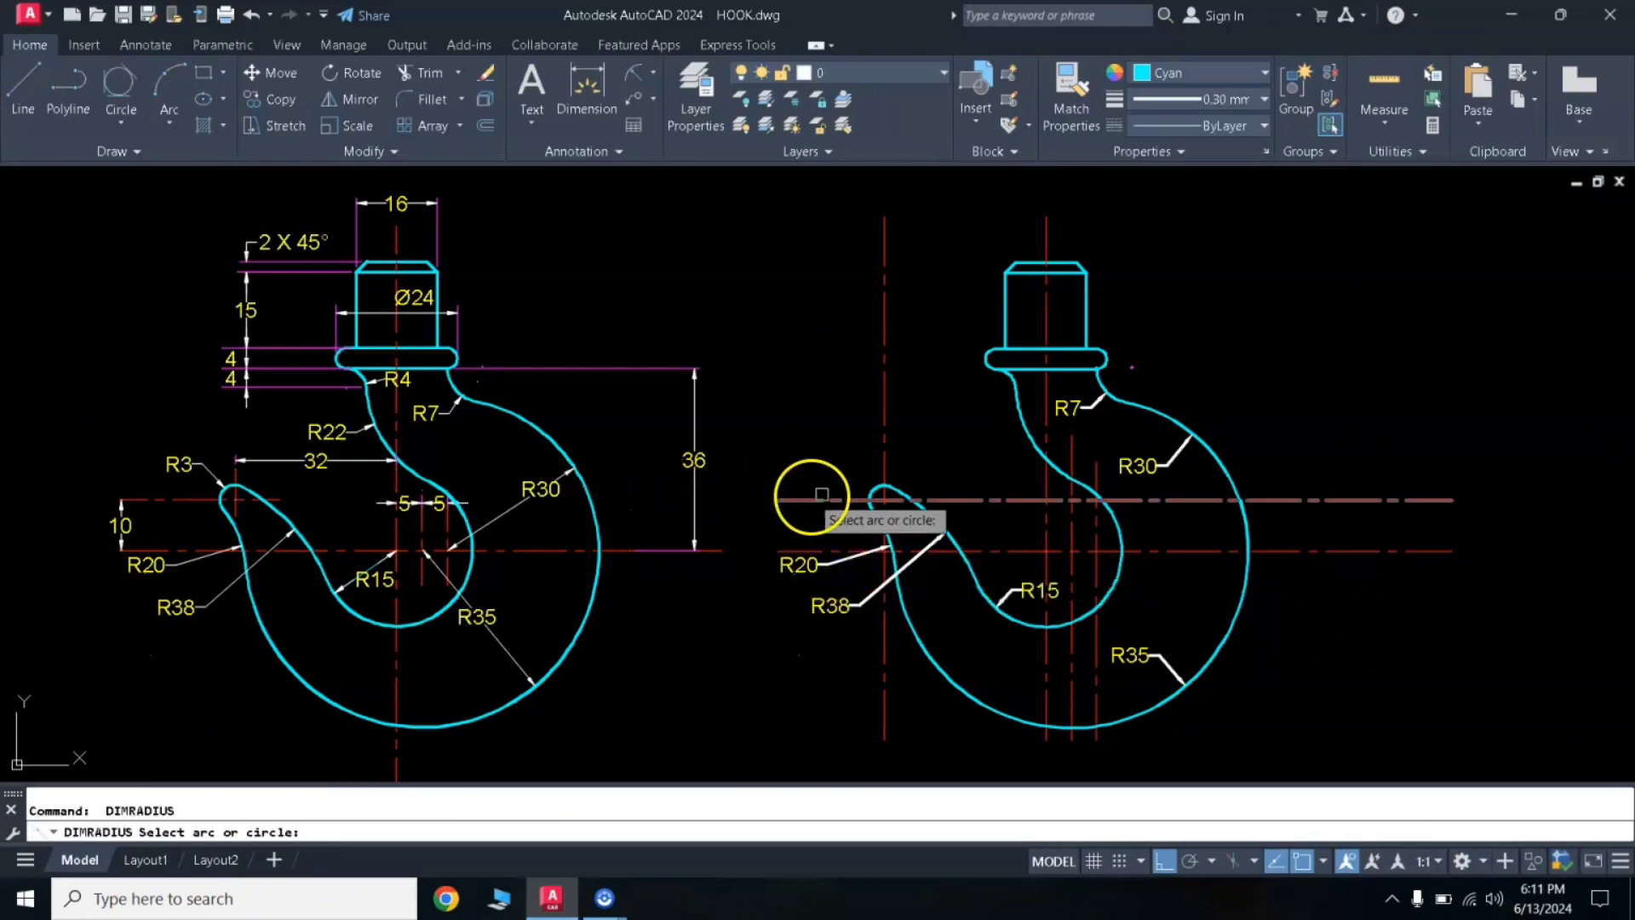
{"action": "left_click", "coordinate": [867, 483]}
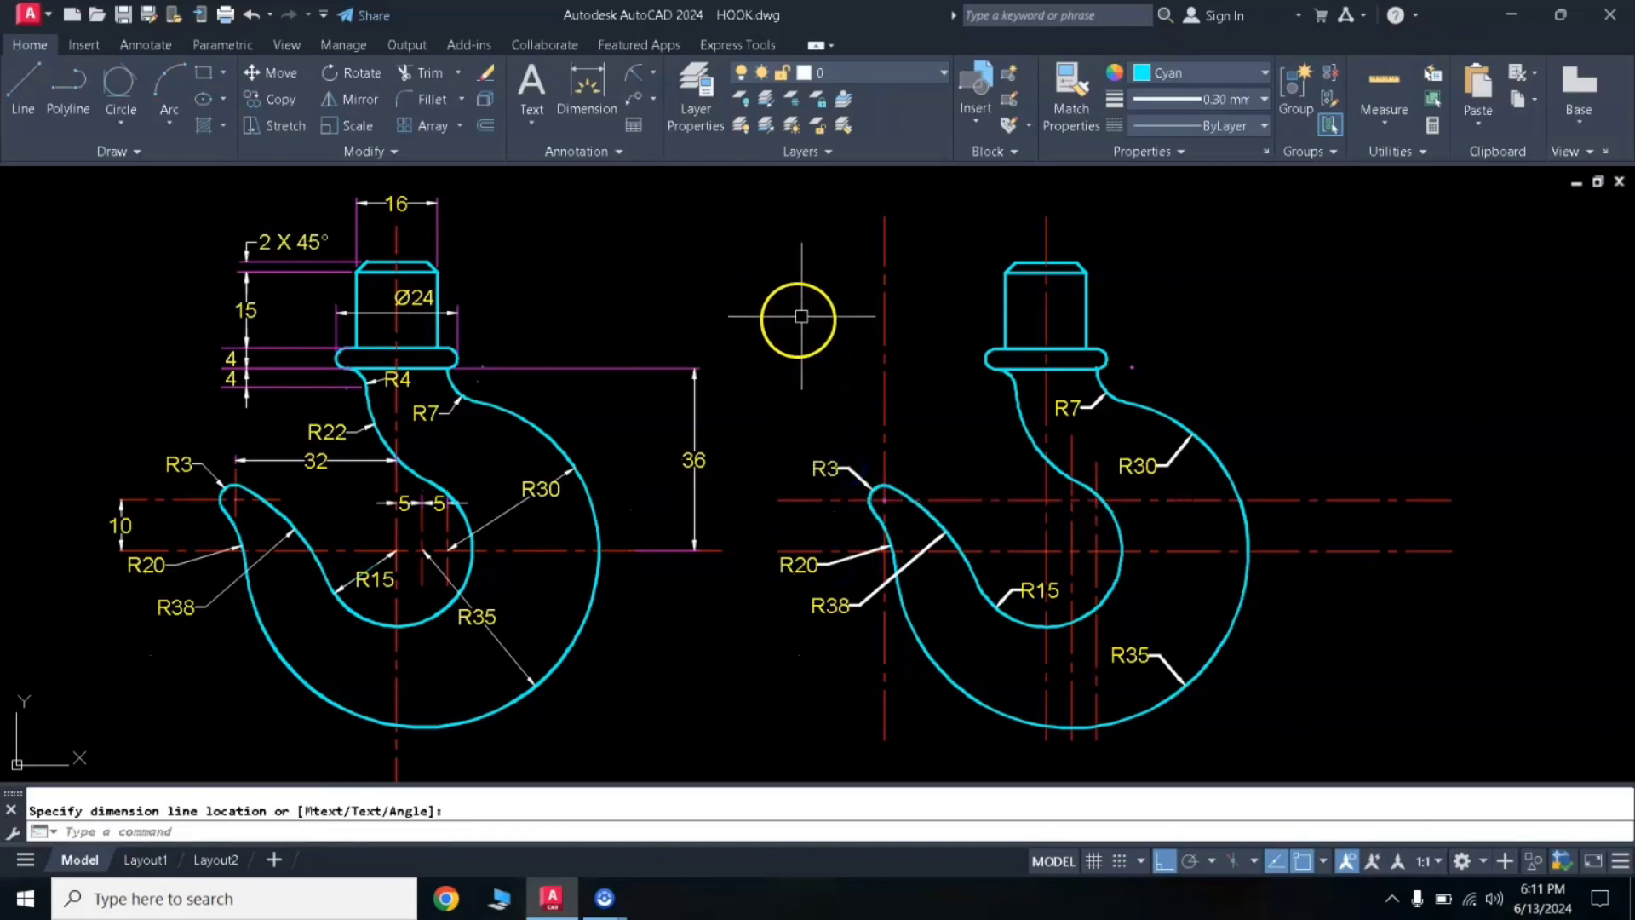
{"action": "key", "text": "Return"}
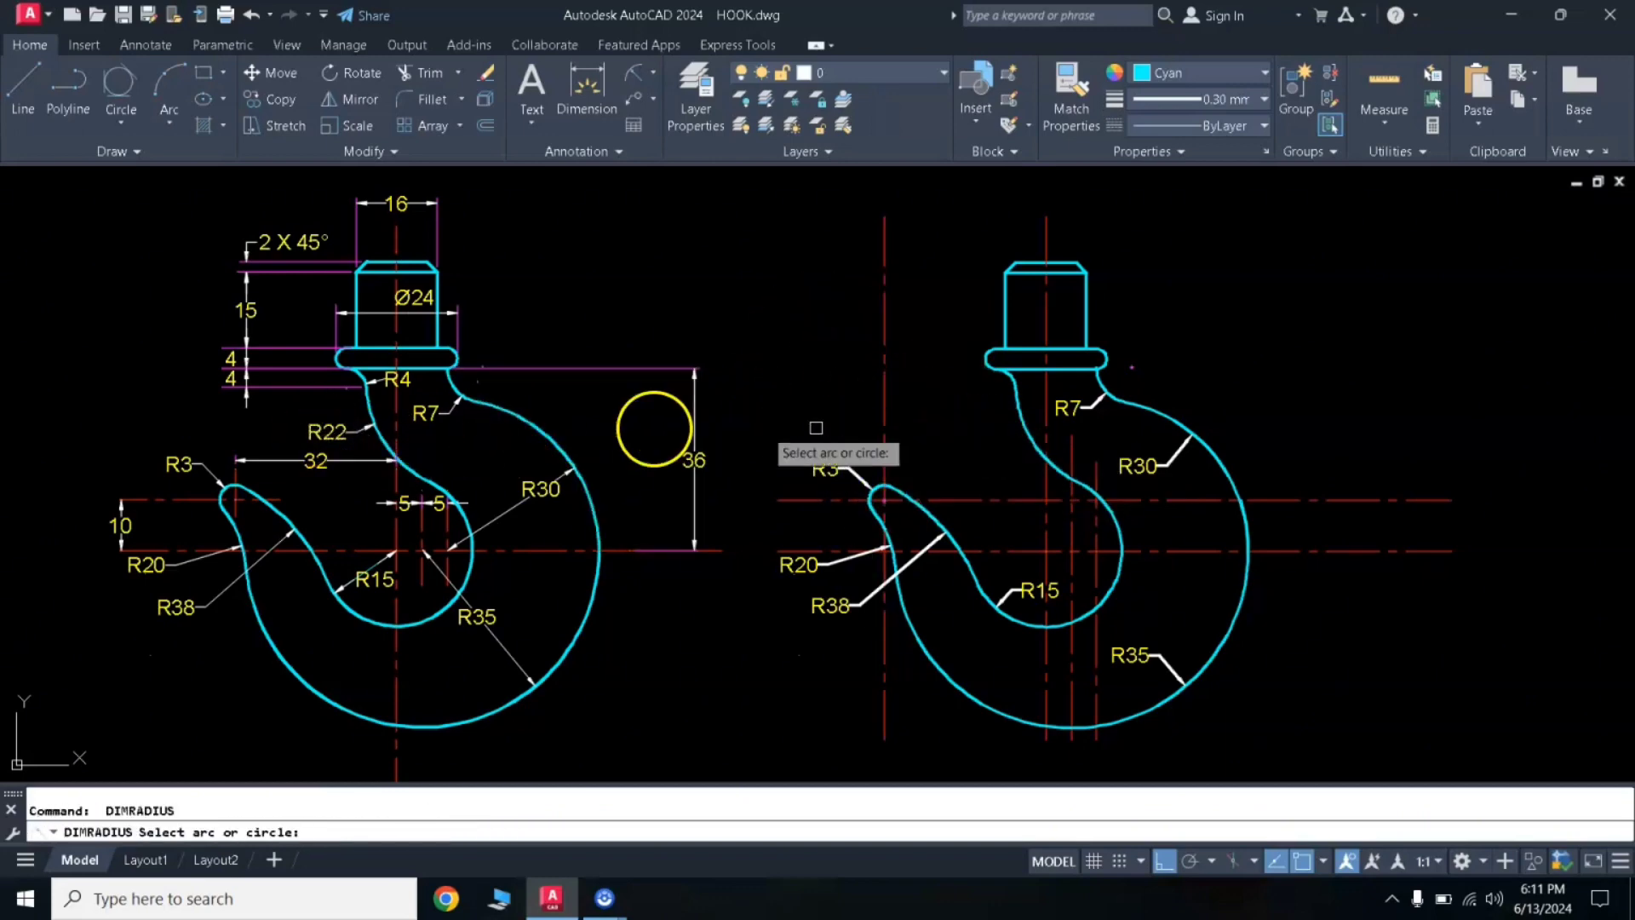
{"action": "left_click", "coordinate": [1022, 430]}
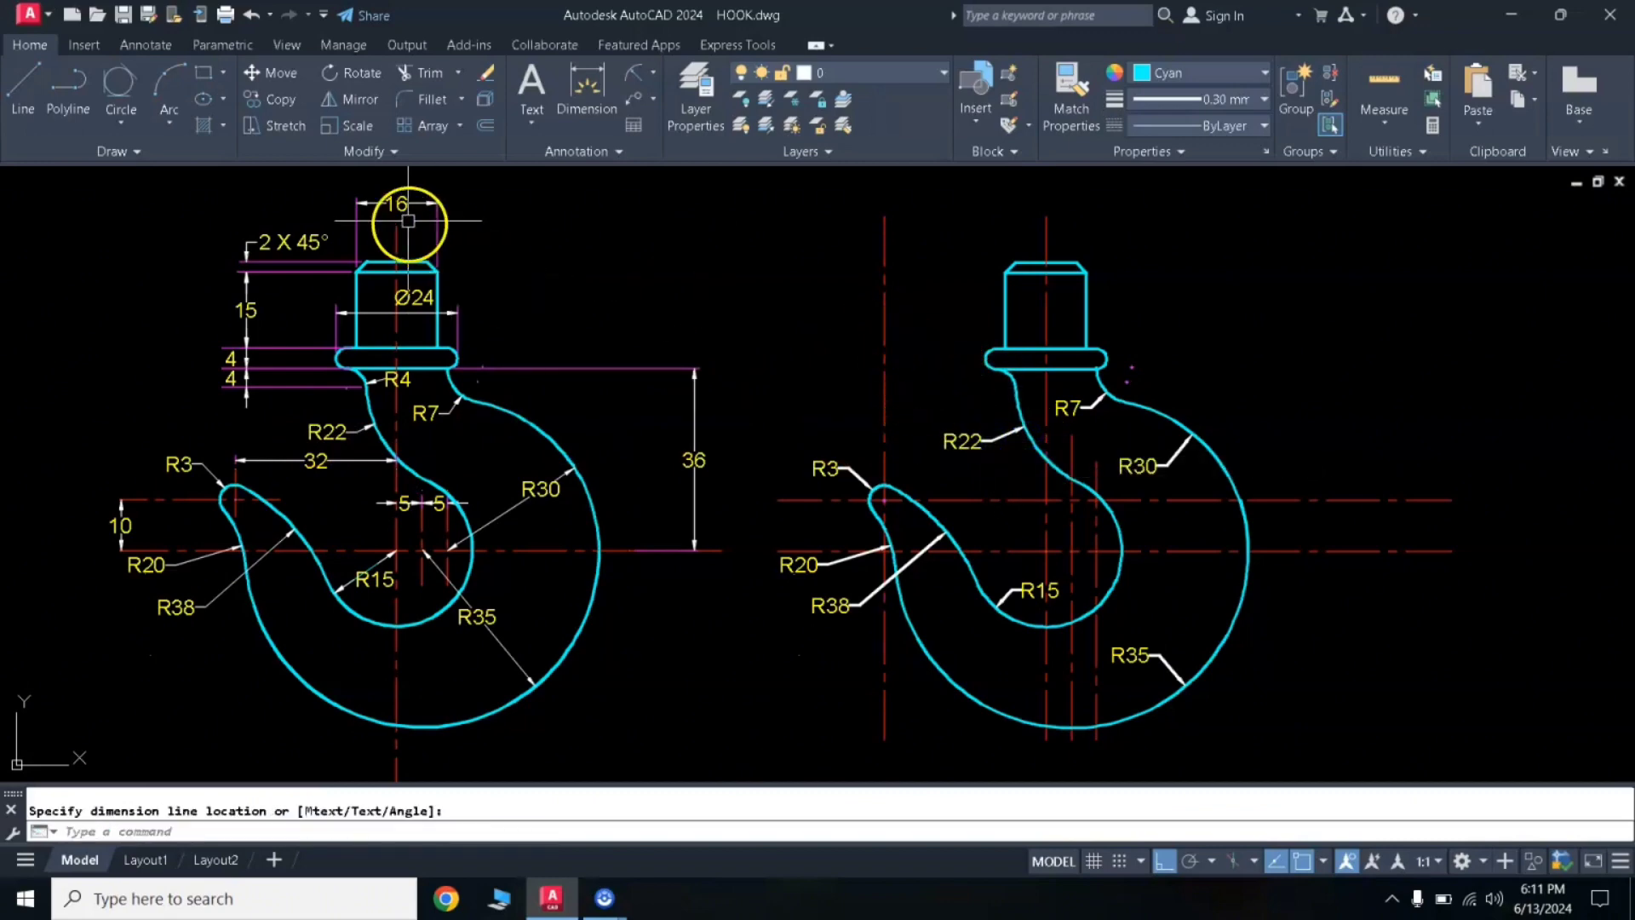
Place a 16-unit linear dimension across the top of the hook's head.
{"action": "left_click", "coordinate": [654, 75]}
{"action": "left_click", "coordinate": [649, 111]}
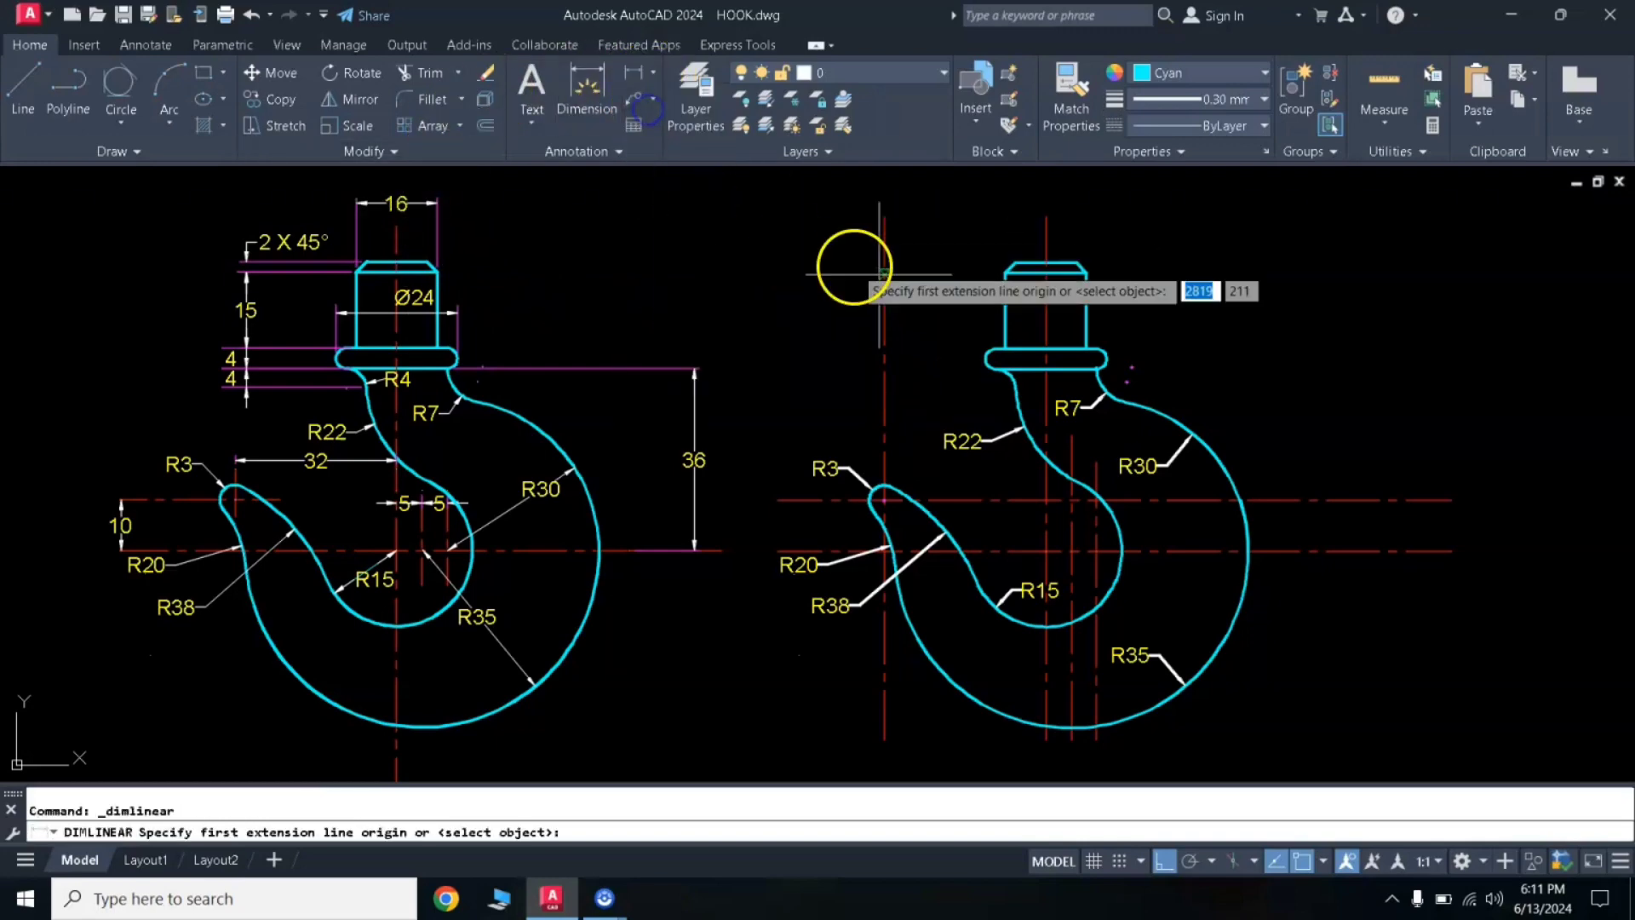
{"action": "left_click", "coordinate": [1005, 271]}
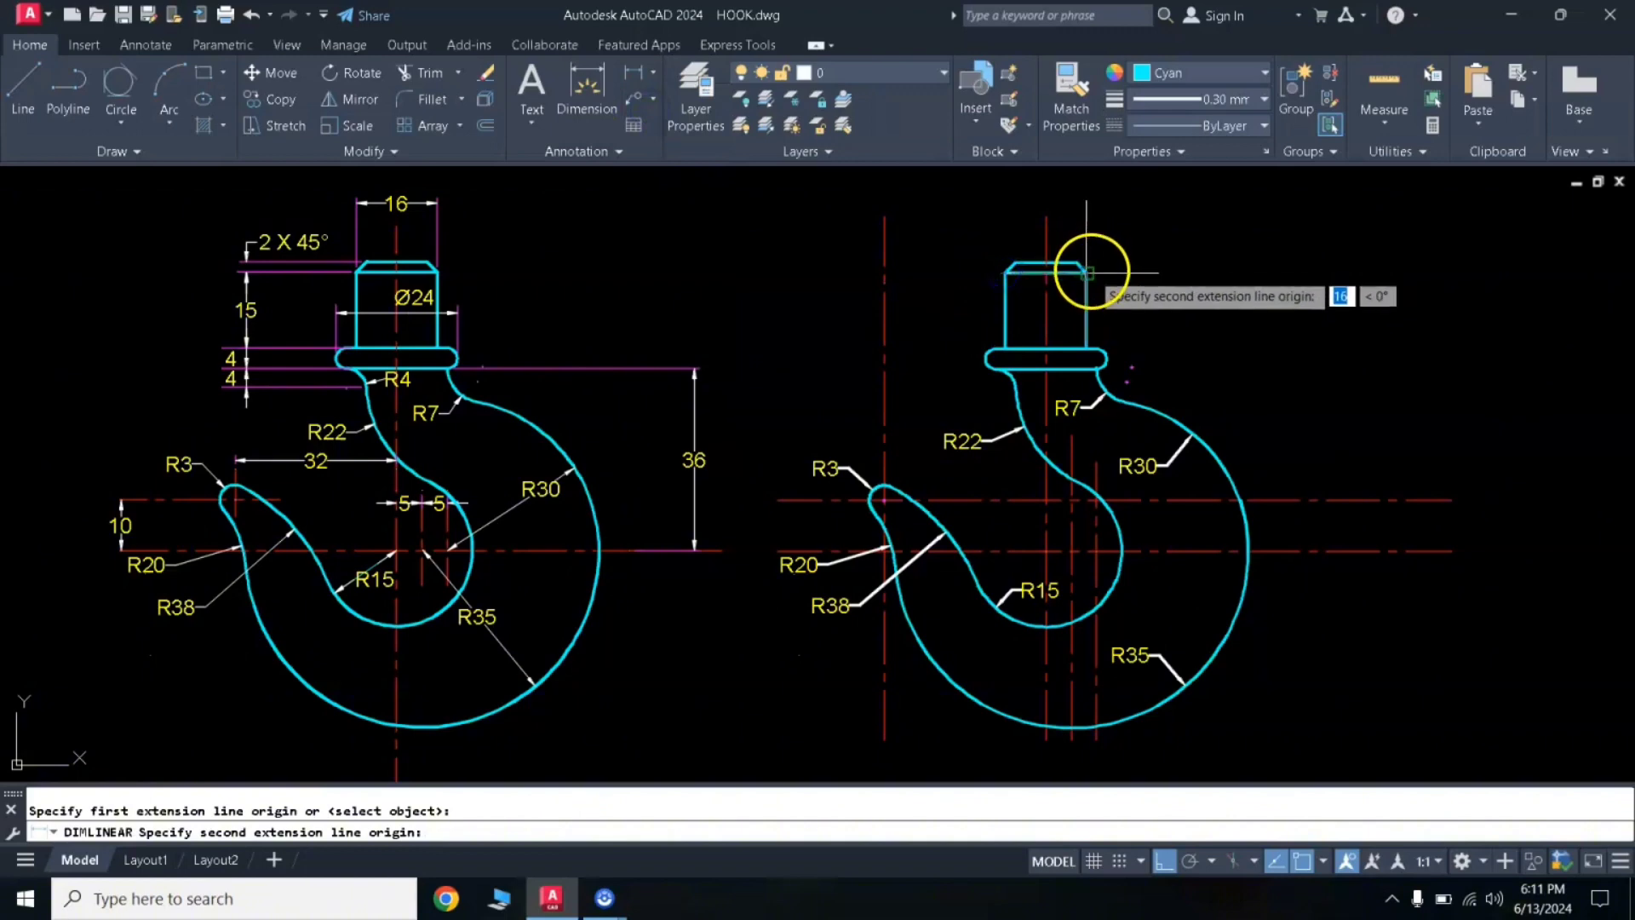
{"action": "left_click", "coordinate": [1086, 269]}
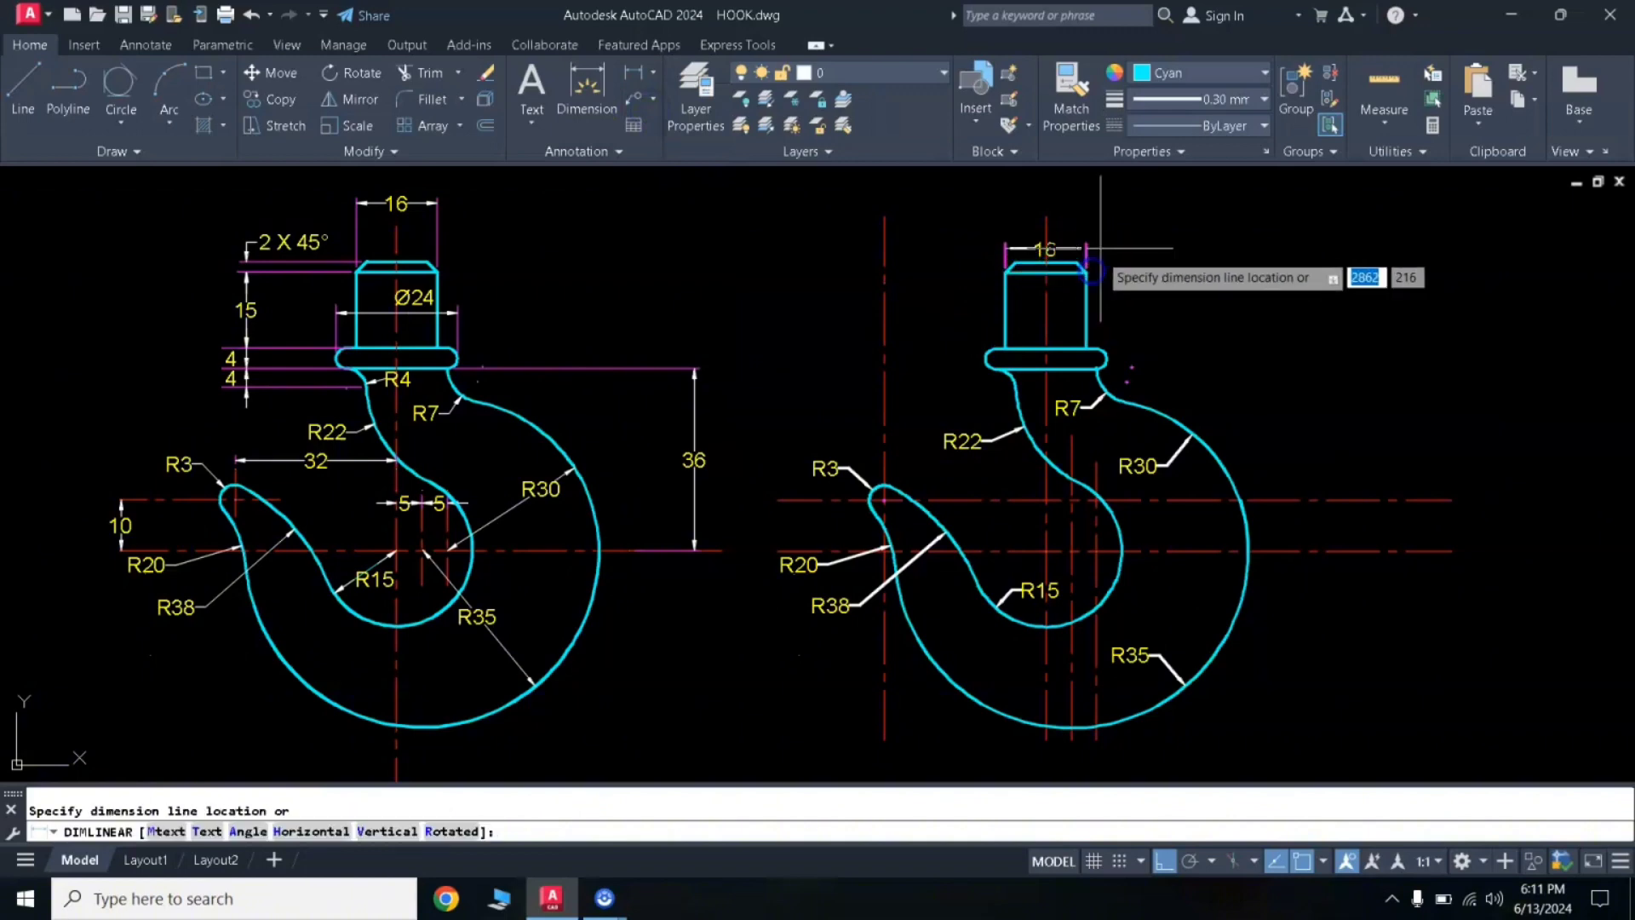
{"action": "left_click", "coordinate": [1105, 199]}
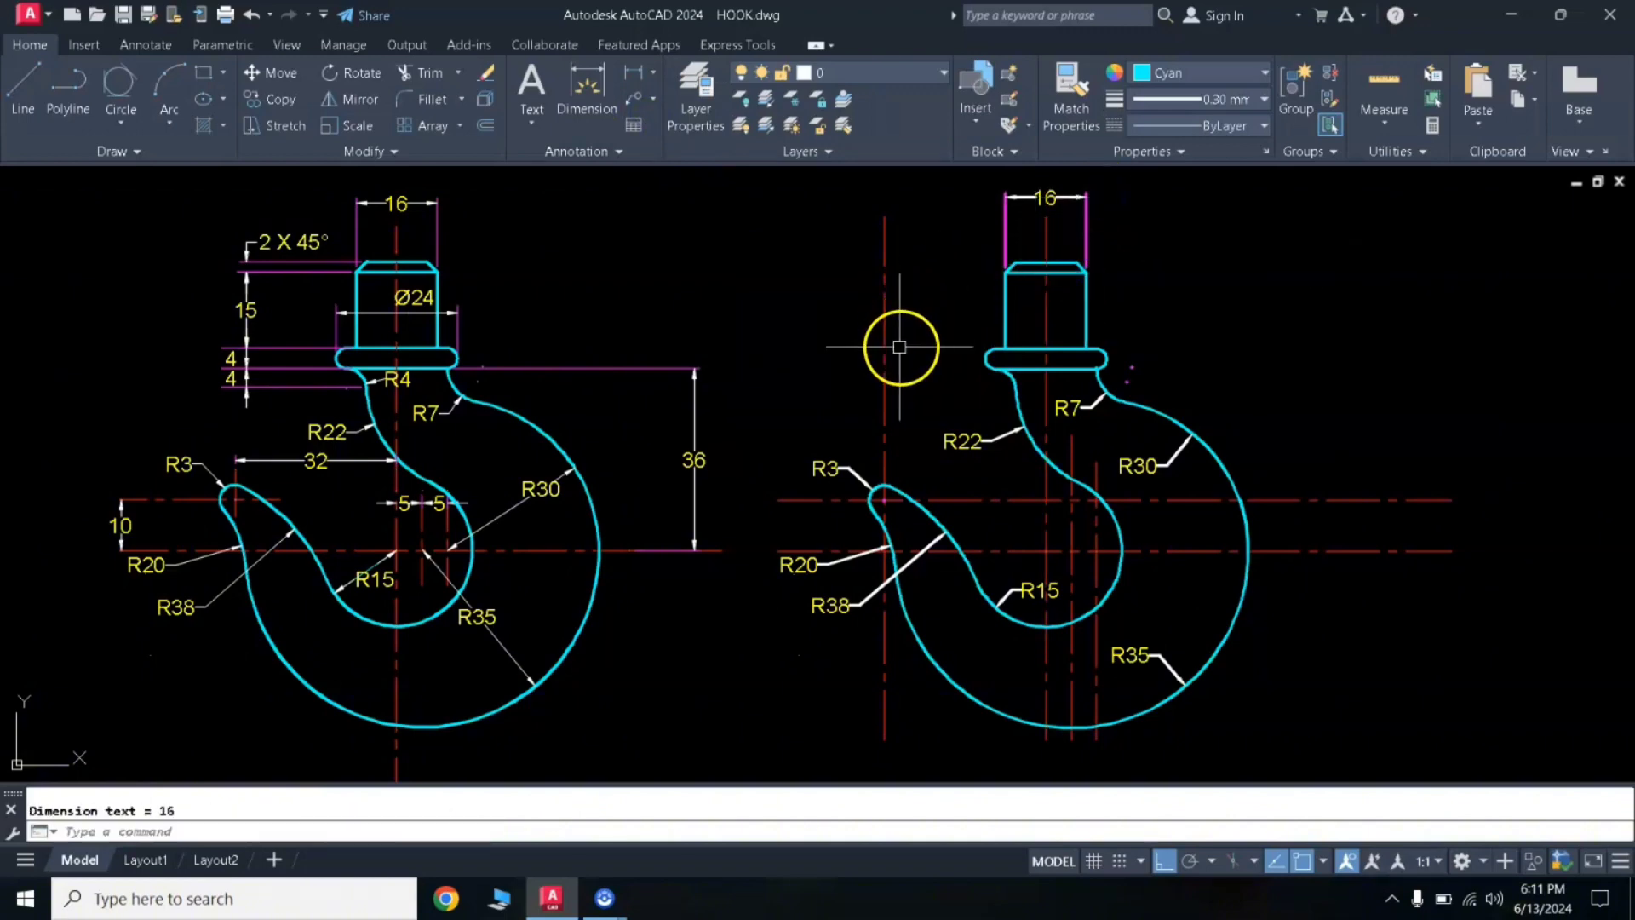